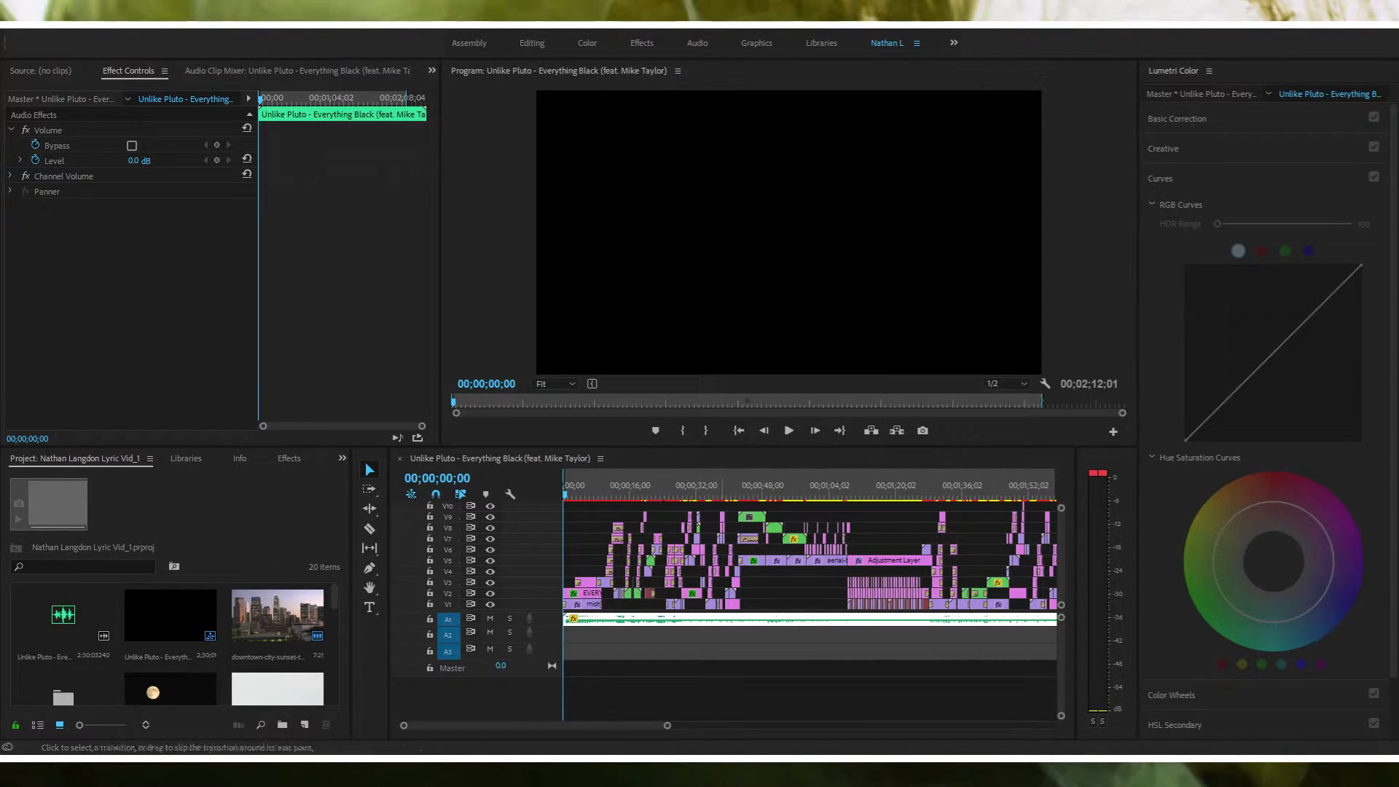
Step: Play and scrub the opening seconds of the lyric video sequence to review the EVERYTHING BLACK title over the night sky
{"action": "scroll", "coordinate": [648, 561], "scroll_direction": "up", "scroll_amount": 4}
{"action": "scroll", "coordinate": [809, 561], "scroll_direction": "up", "scroll_amount": 6}
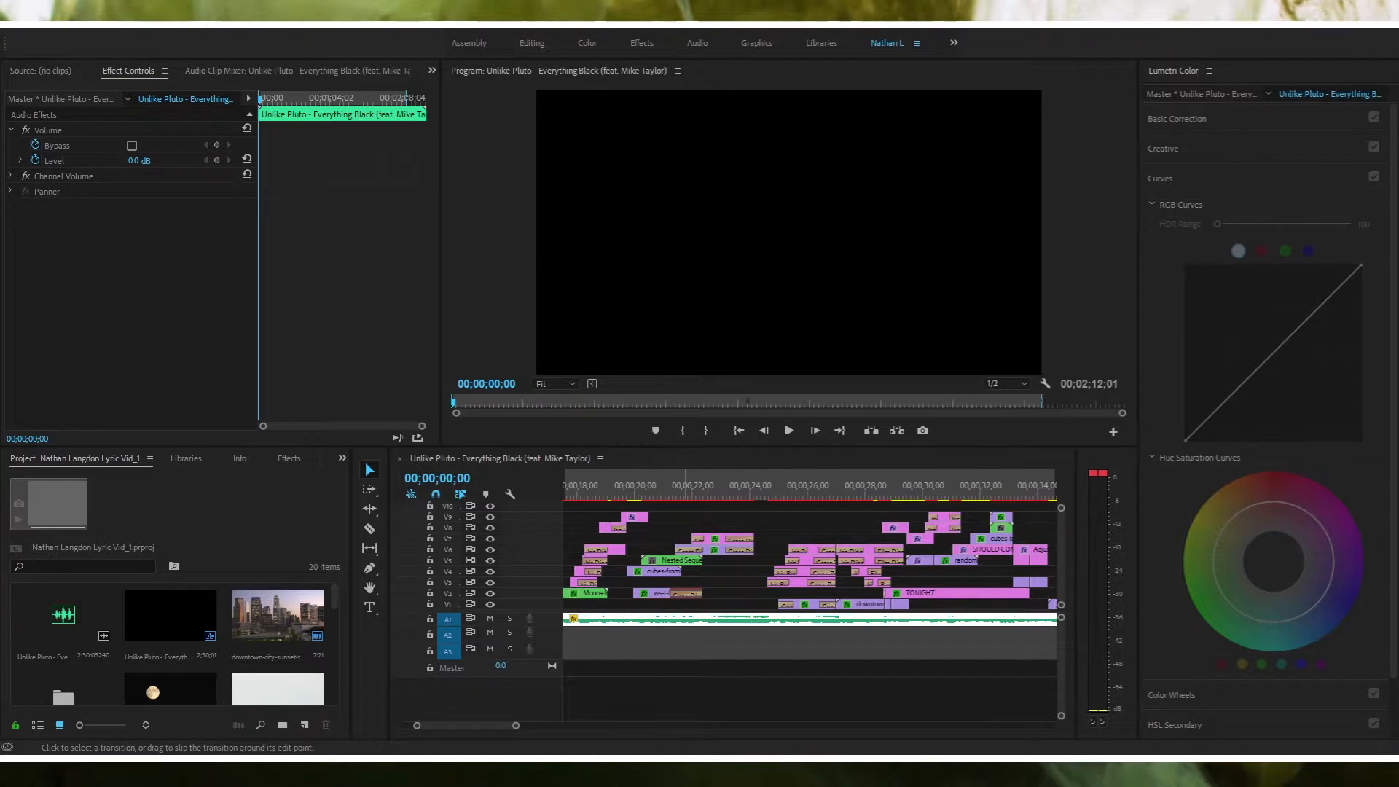
{"action": "scroll", "coordinate": [708, 626], "scroll_direction": "down", "scroll_amount": 8}
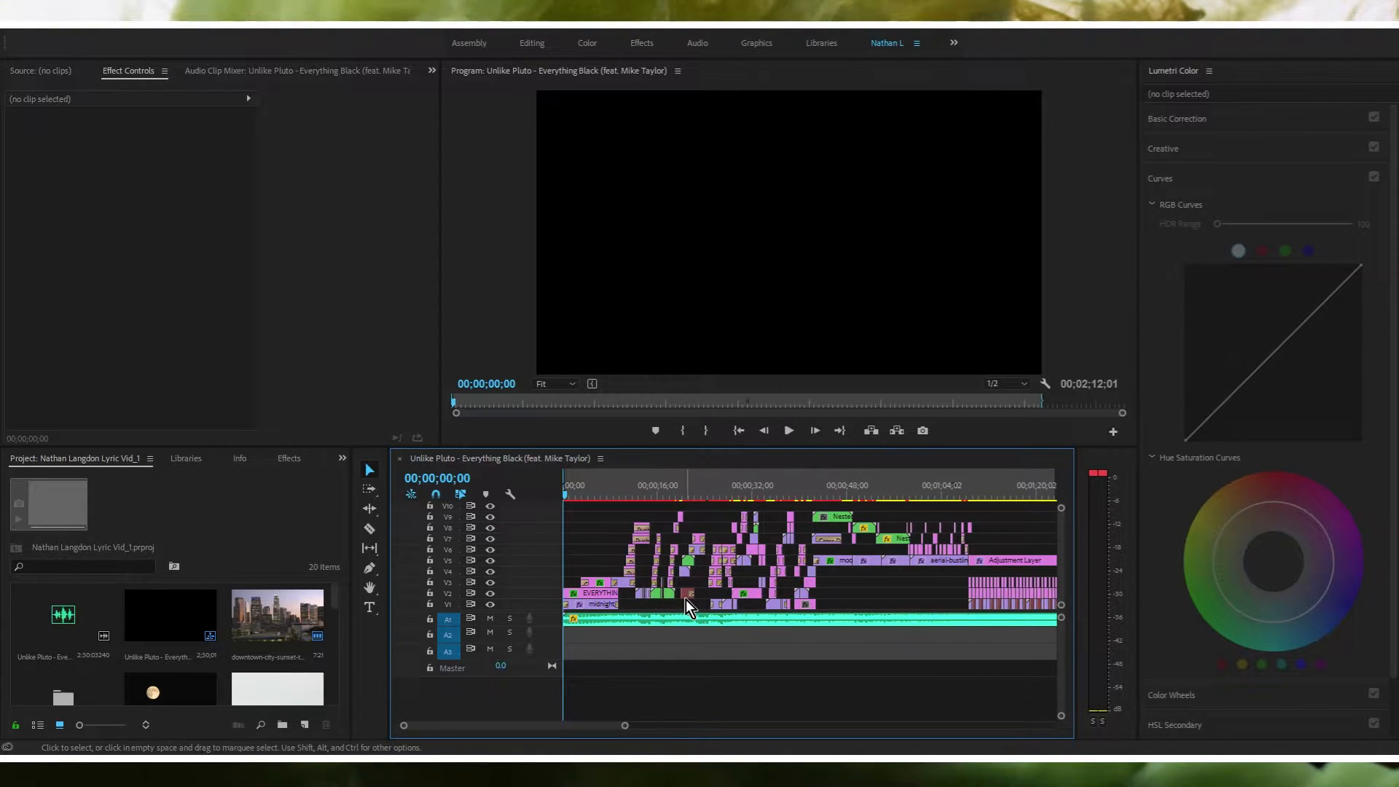
{"action": "left_click_drag", "start_coordinate": [624, 725], "coordinate": [503, 727]}
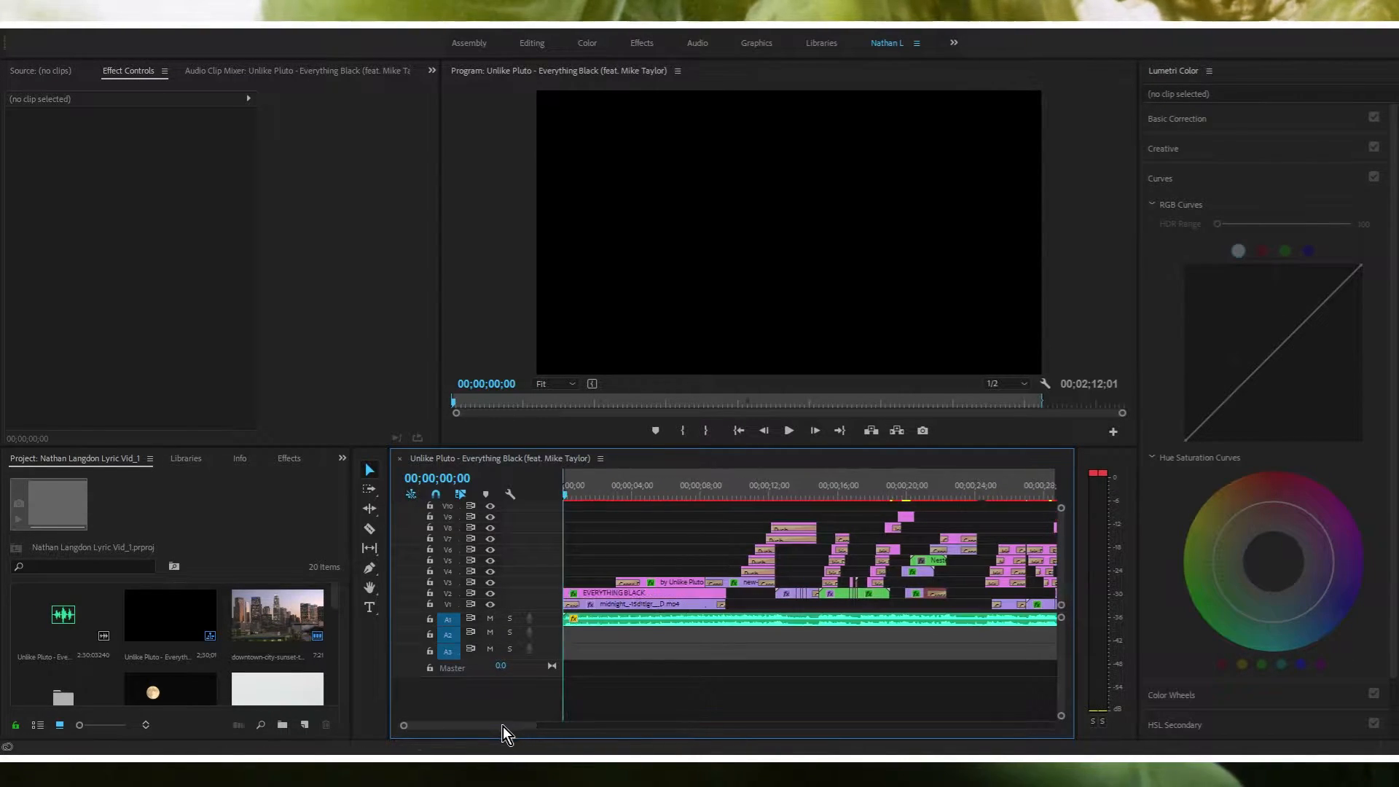
{"action": "left_click", "coordinate": [569, 495]}
{"action": "key", "text": "space"}
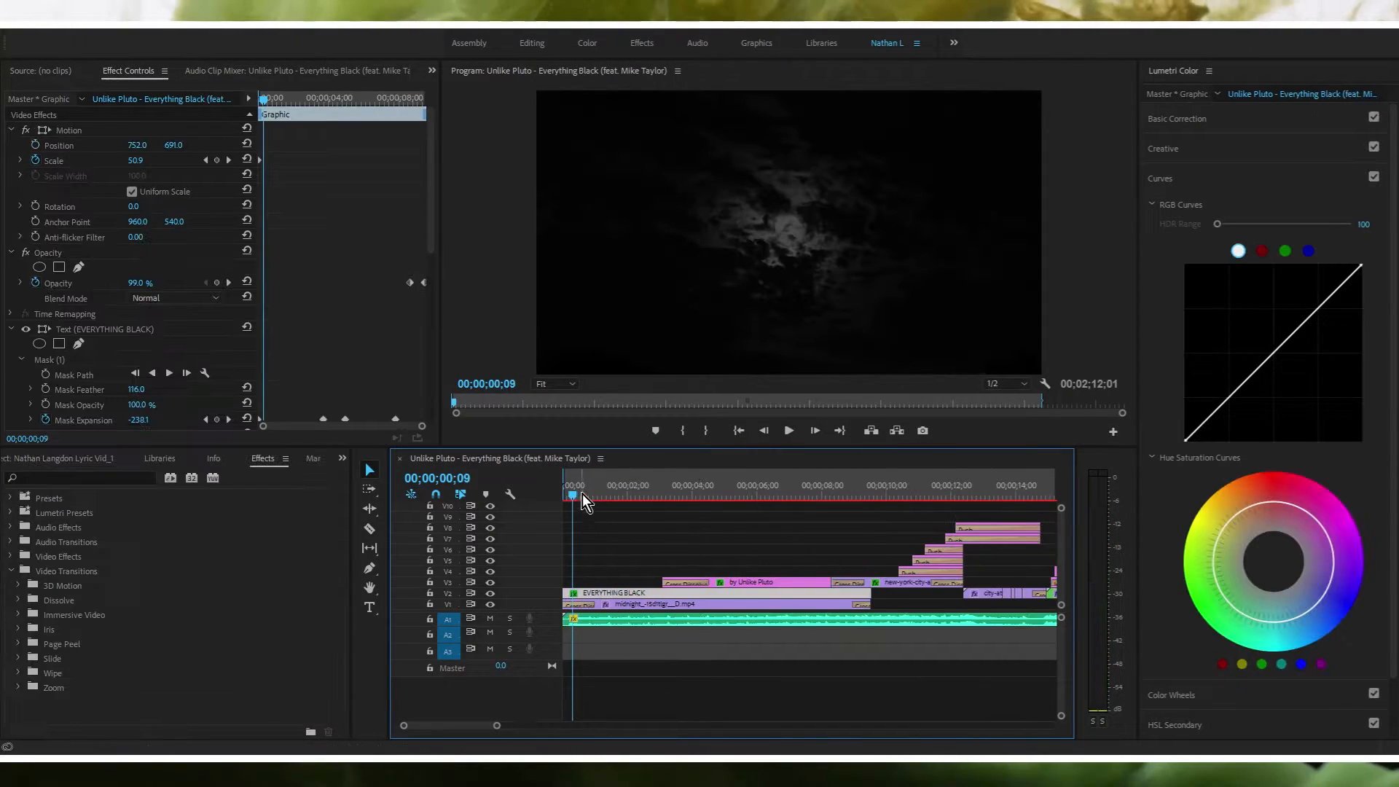
{"action": "left_click_drag", "start_coordinate": [582, 493], "coordinate": [636, 491]}
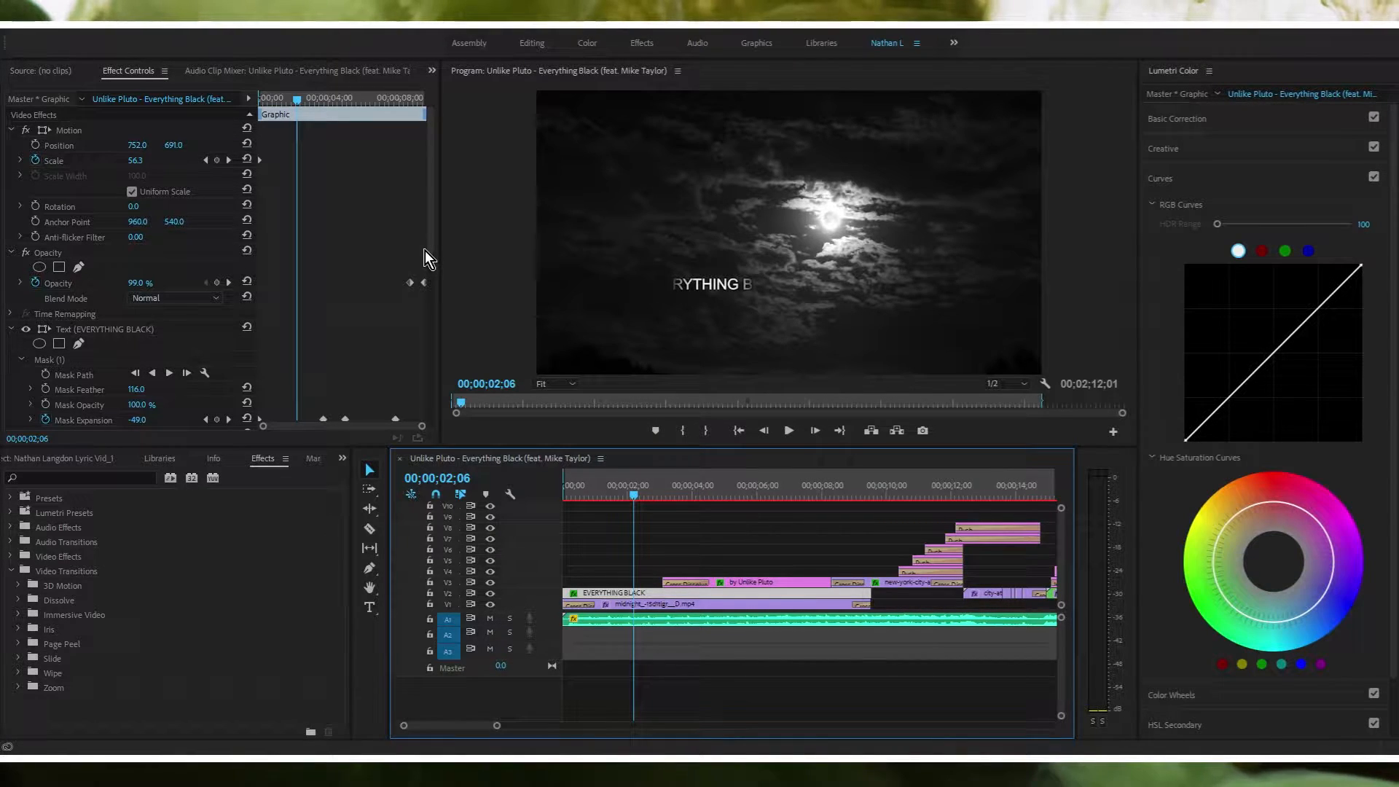
Step: Examine the EVERYTHING BLACK text mask and its animated mask expansion by showing its outline at several times around 2 seconds
{"action": "scroll", "coordinate": [425, 250], "scroll_direction": "down", "scroll_amount": 3}
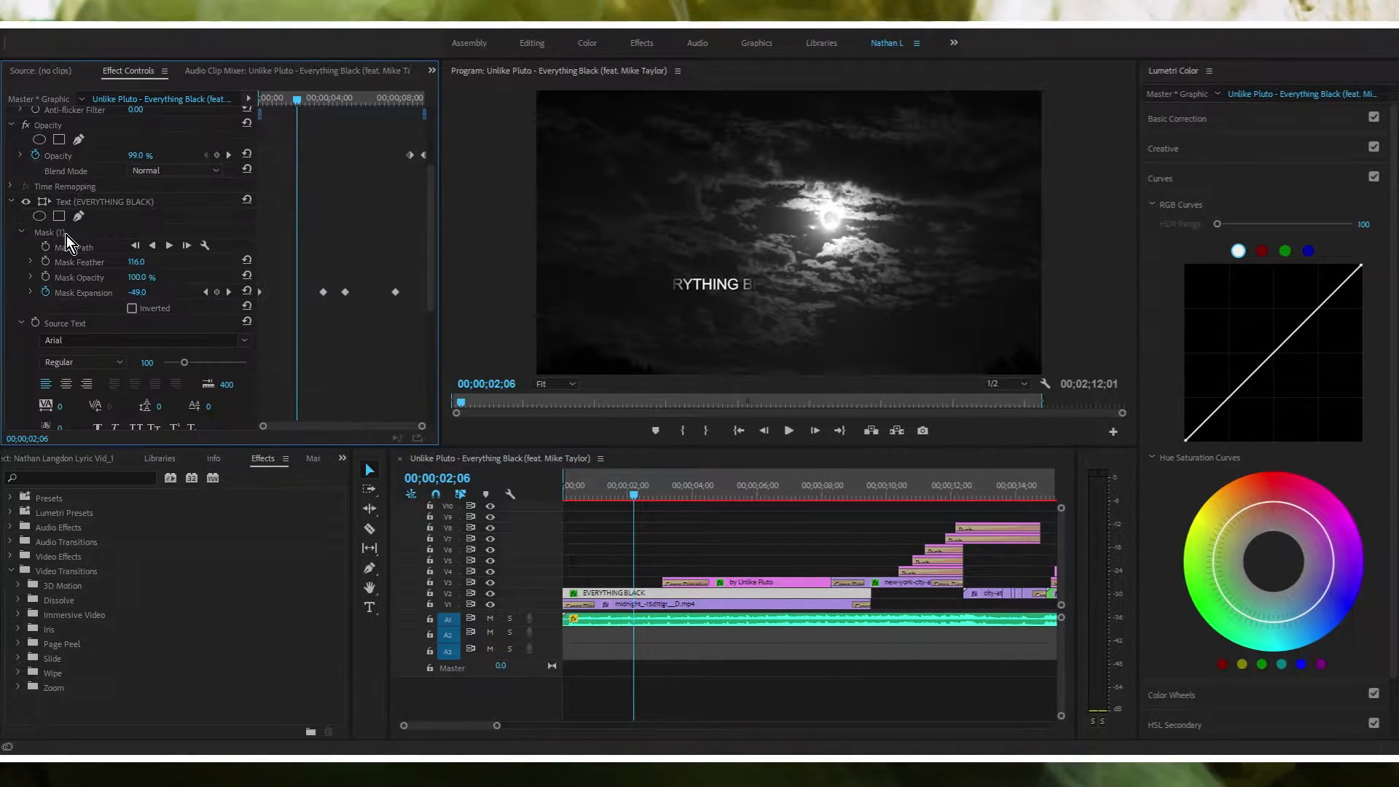
{"action": "mouse_move", "coordinate": [639, 496]}
{"action": "left_mouse_down"}
{"action": "mouse_move", "coordinate": [655, 491]}
{"action": "mouse_move", "coordinate": [637, 493]}
{"action": "left_mouse_up"}
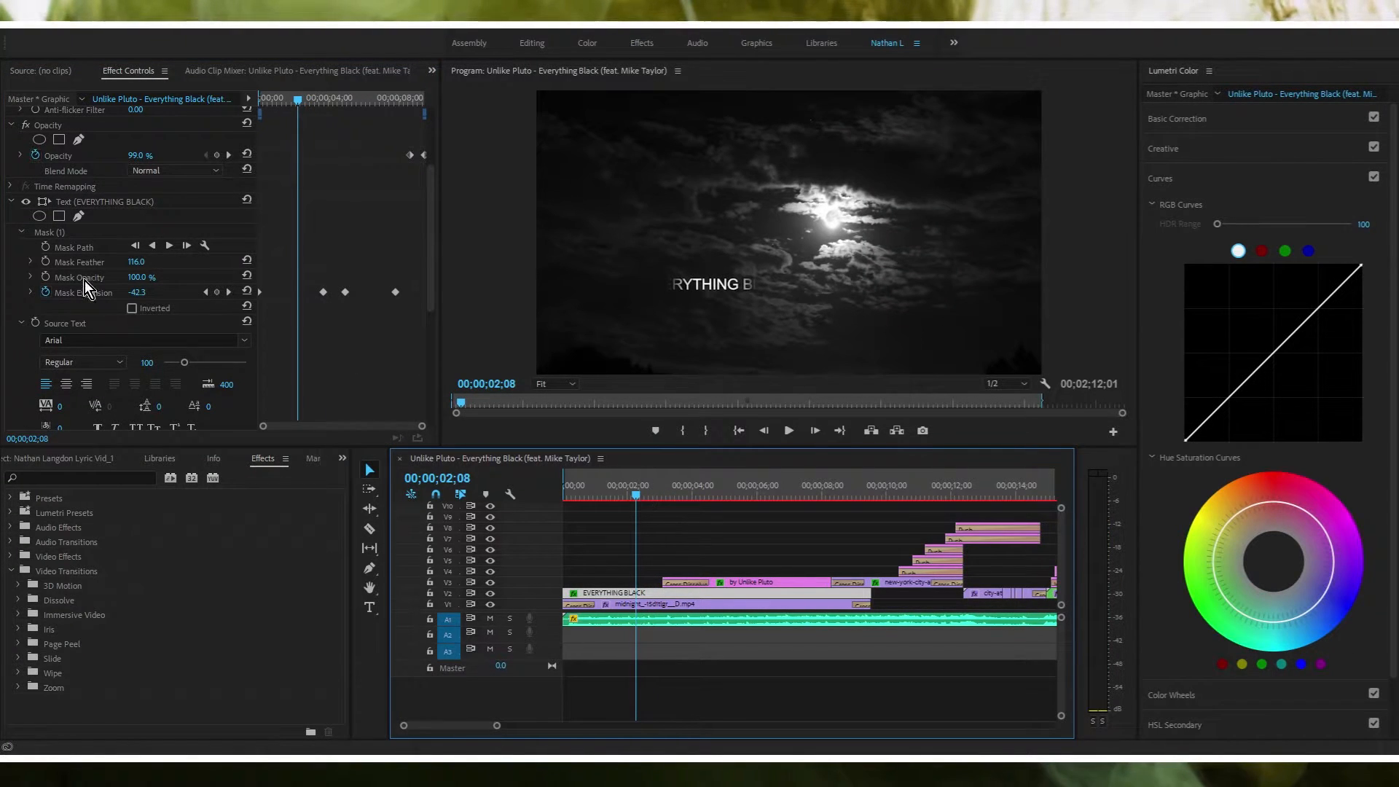
{"action": "left_click", "coordinate": [64, 232]}
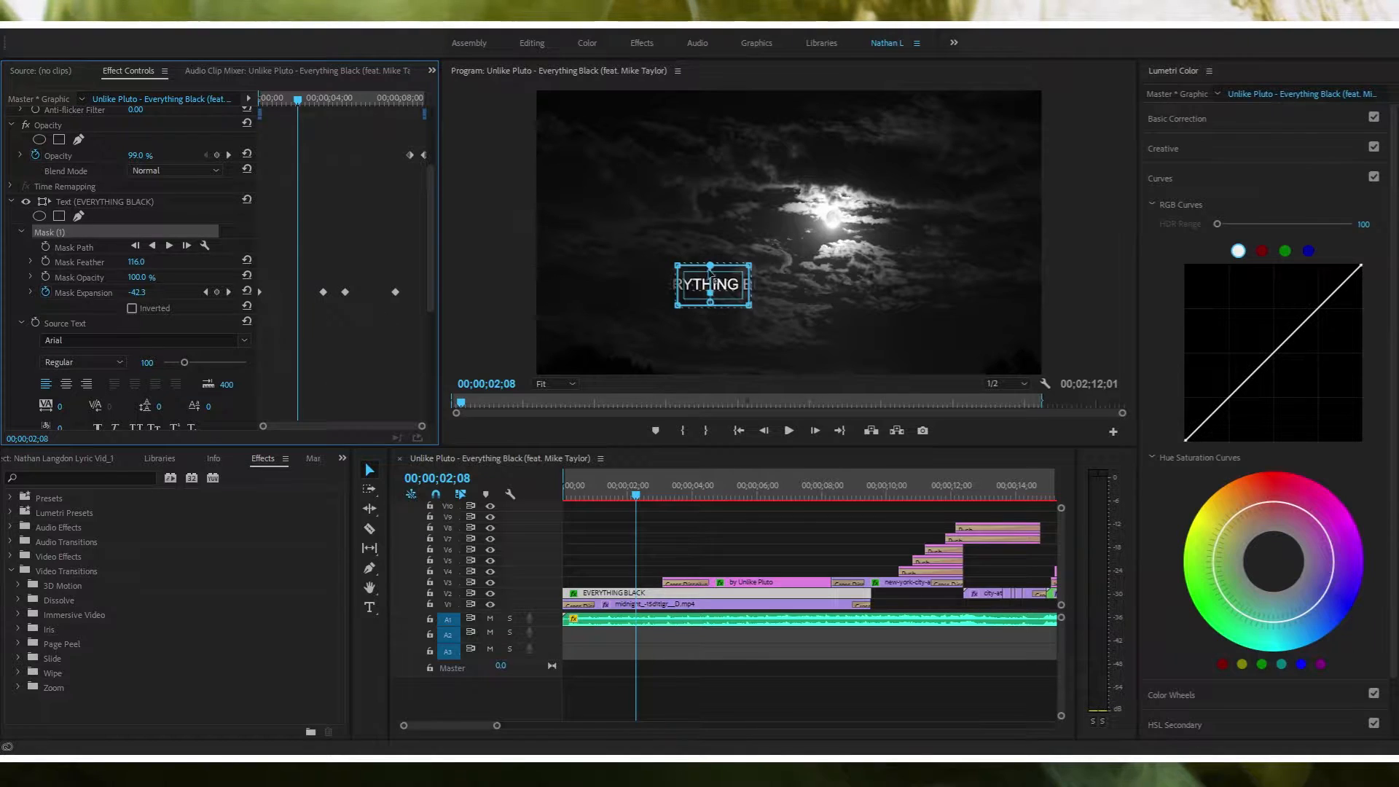
{"action": "left_click", "coordinate": [654, 484]}
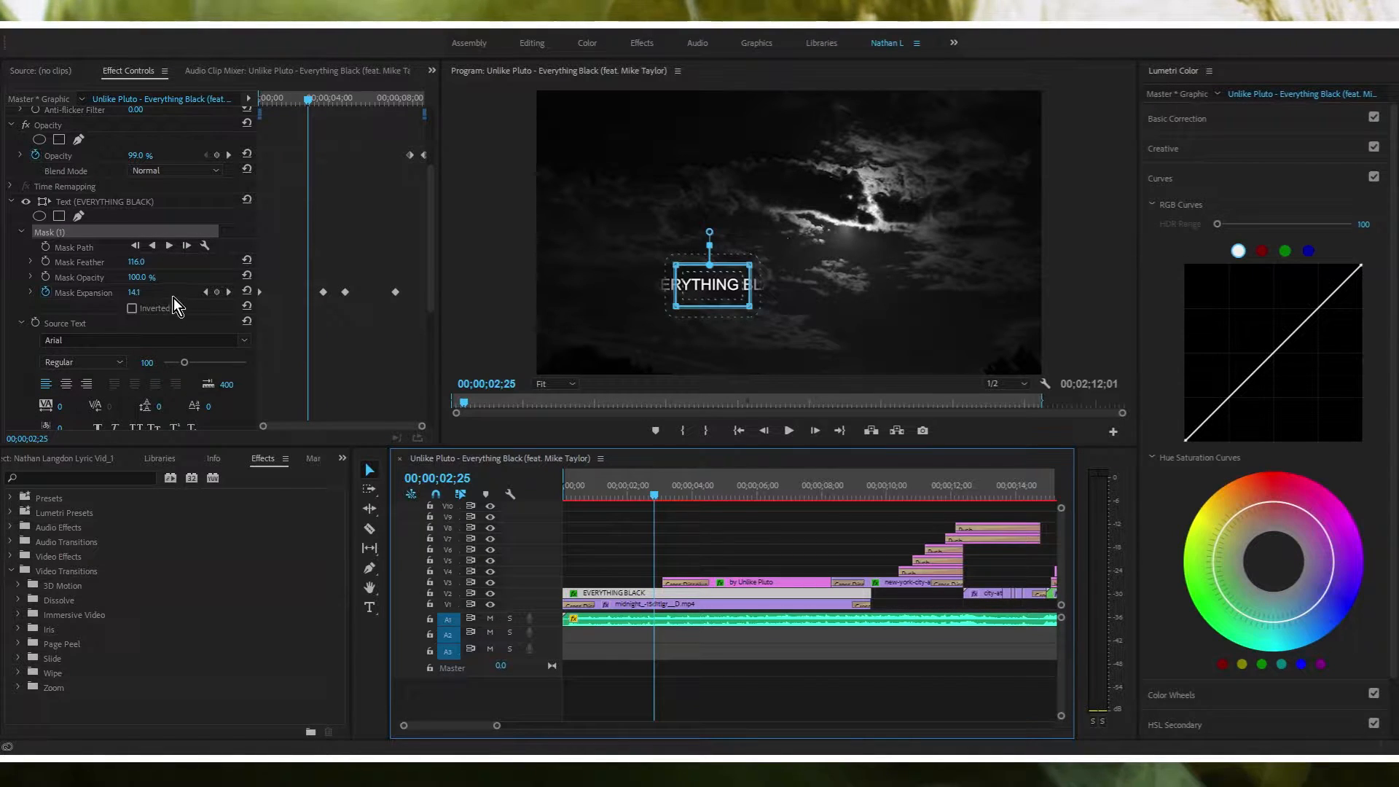
{"action": "left_click_drag", "start_coordinate": [674, 303], "coordinate": [688, 294]}
{"action": "left_click", "coordinate": [644, 495]}
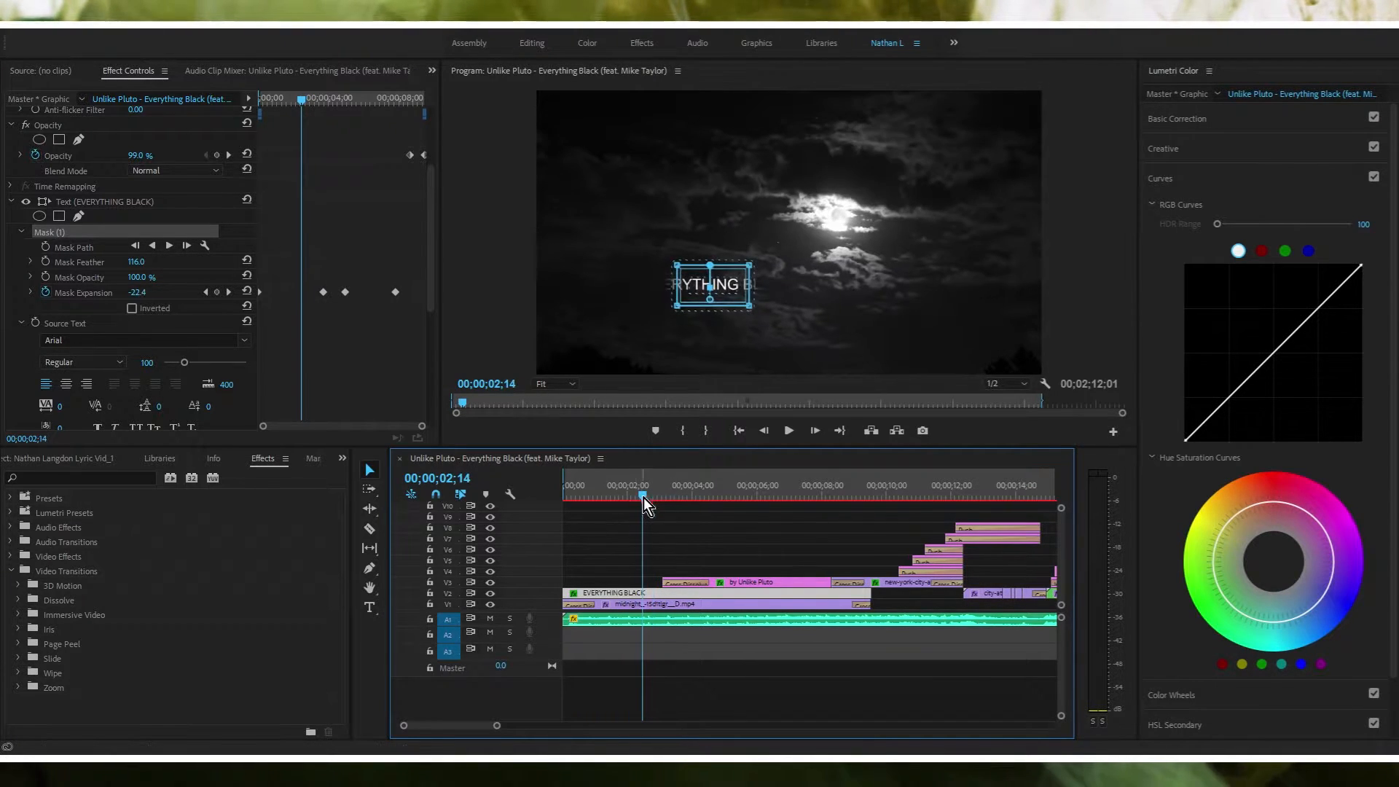
Step: Scrub the city skyline section from about 9 to 13 seconds to review the SHADOWS and MY HEART lyrics
{"action": "left_click", "coordinate": [871, 498]}
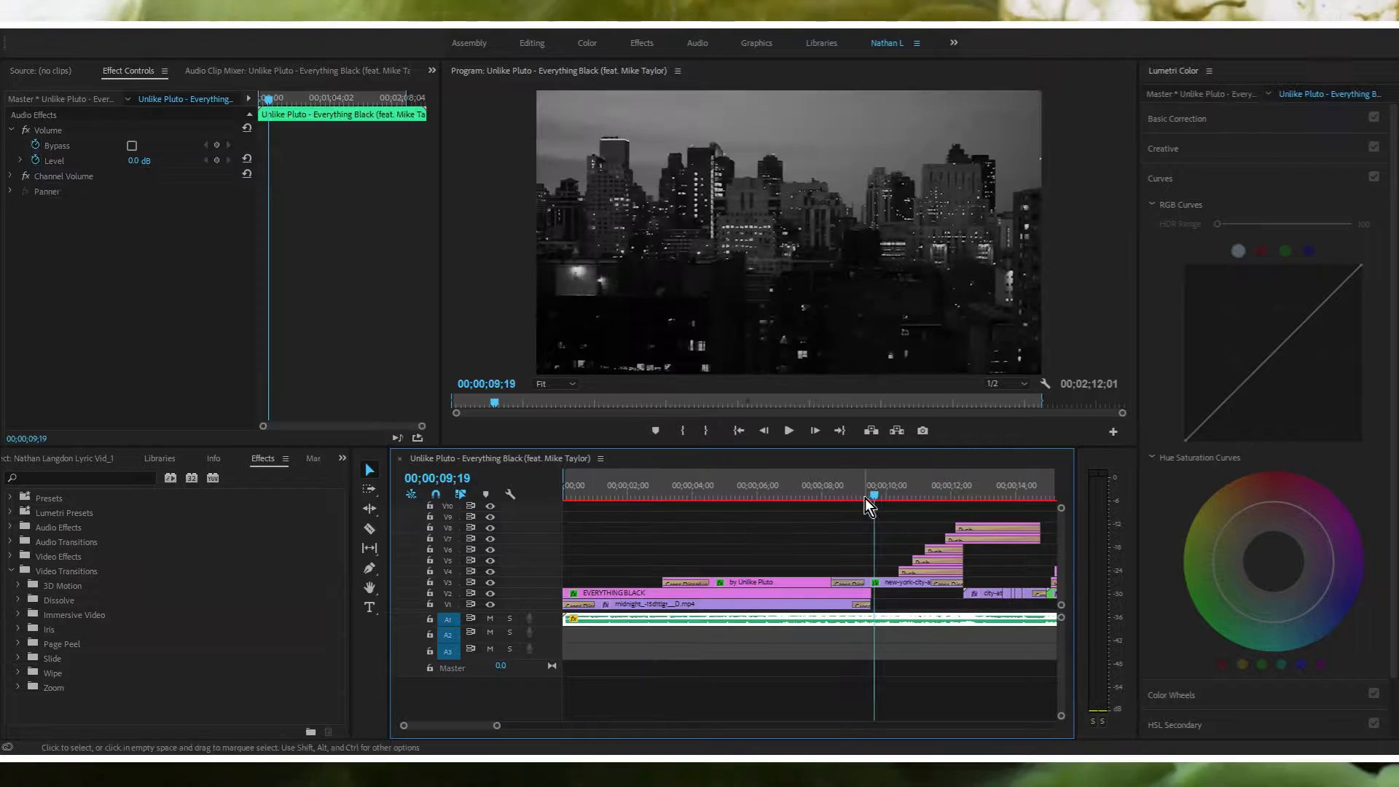
{"action": "left_click_drag", "start_coordinate": [470, 725], "coordinate": [477, 725]}
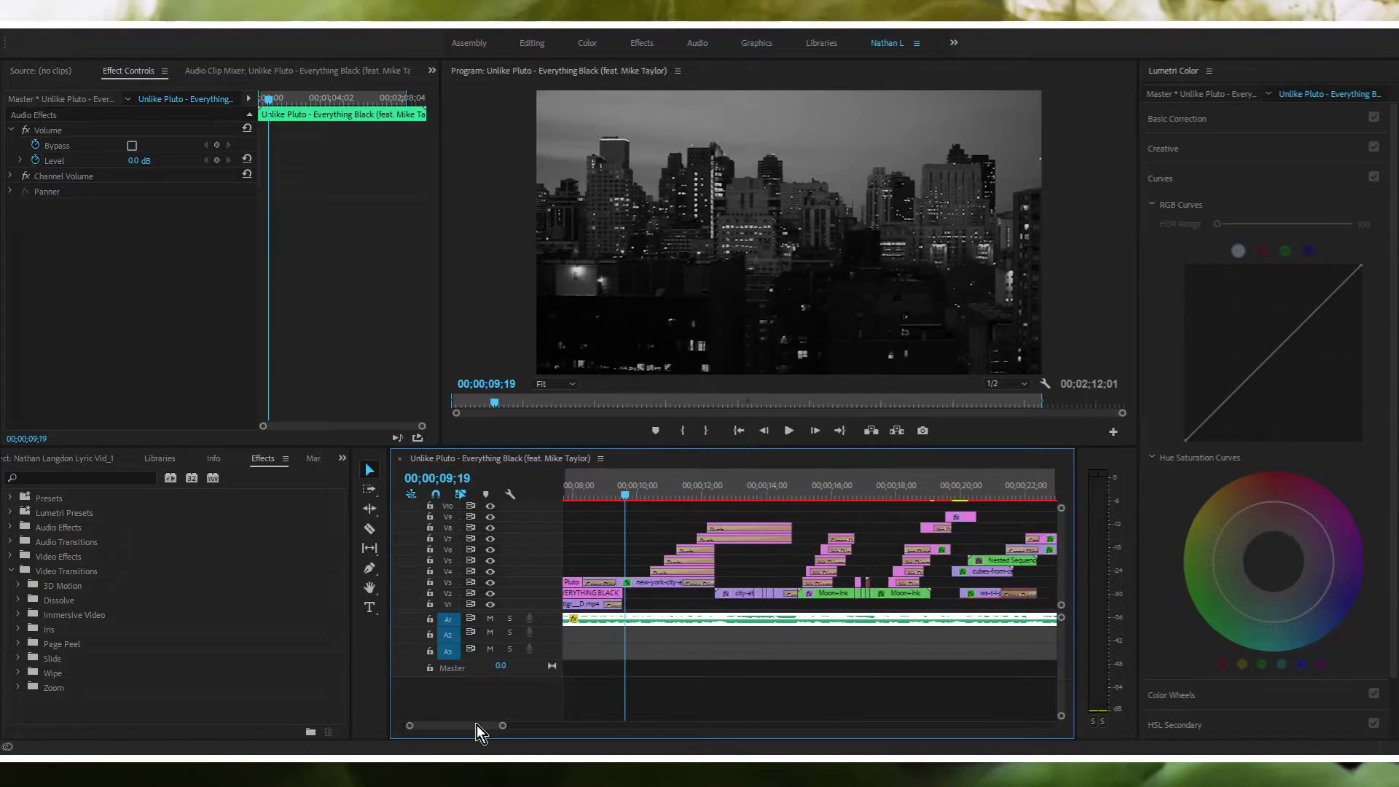
{"action": "left_click", "coordinate": [635, 491]}
{"action": "left_click_drag", "start_coordinate": [638, 489], "coordinate": [728, 485]}
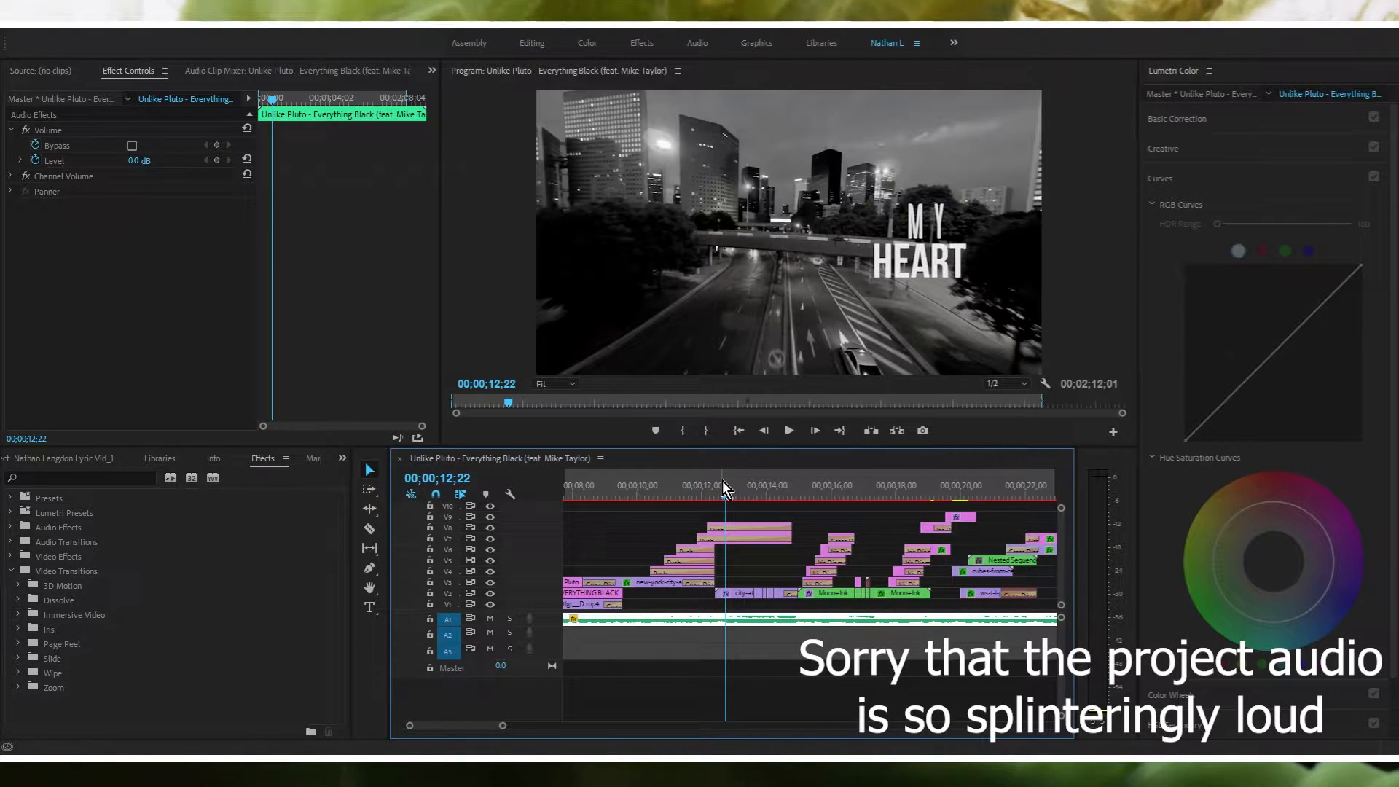
{"action": "left_click", "coordinate": [655, 493]}
{"action": "left_click_drag", "start_coordinate": [655, 491], "coordinate": [652, 491]}
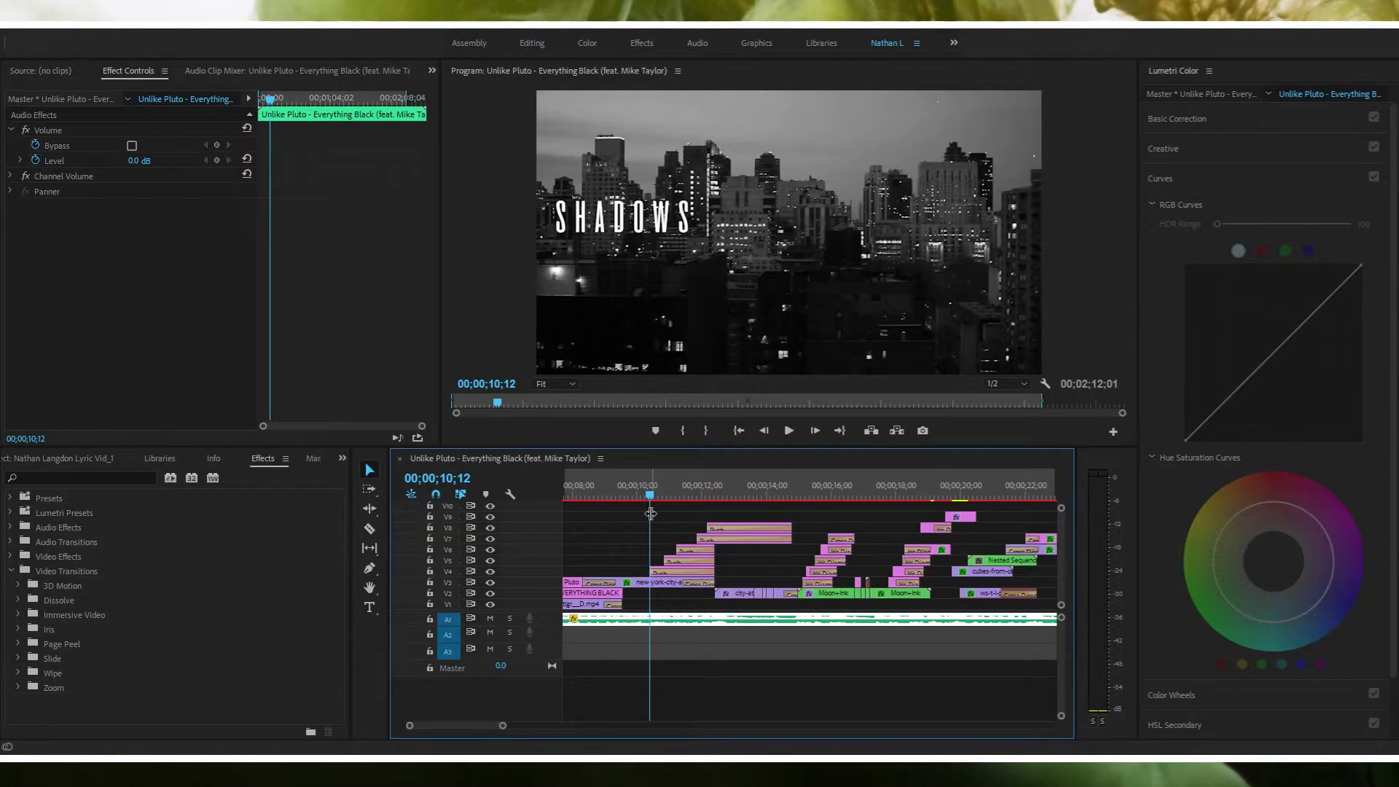
Step: Play the section from about 17 to 20 seconds to review the I WAIT lyrics and the large zooming text
{"action": "left_click_drag", "start_coordinate": [954, 479], "coordinate": [893, 501]}
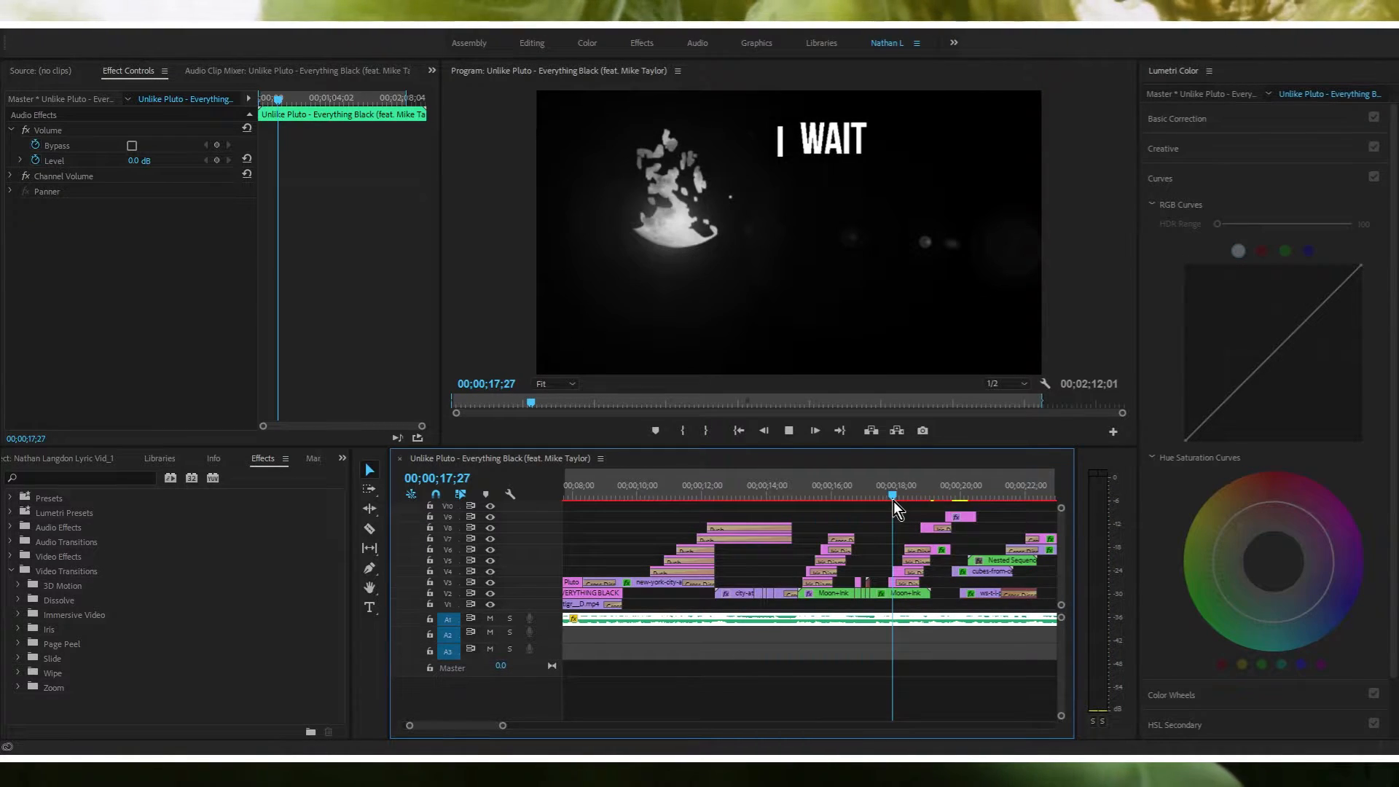
{"action": "key", "text": "space"}
{"action": "key", "text": "space"}
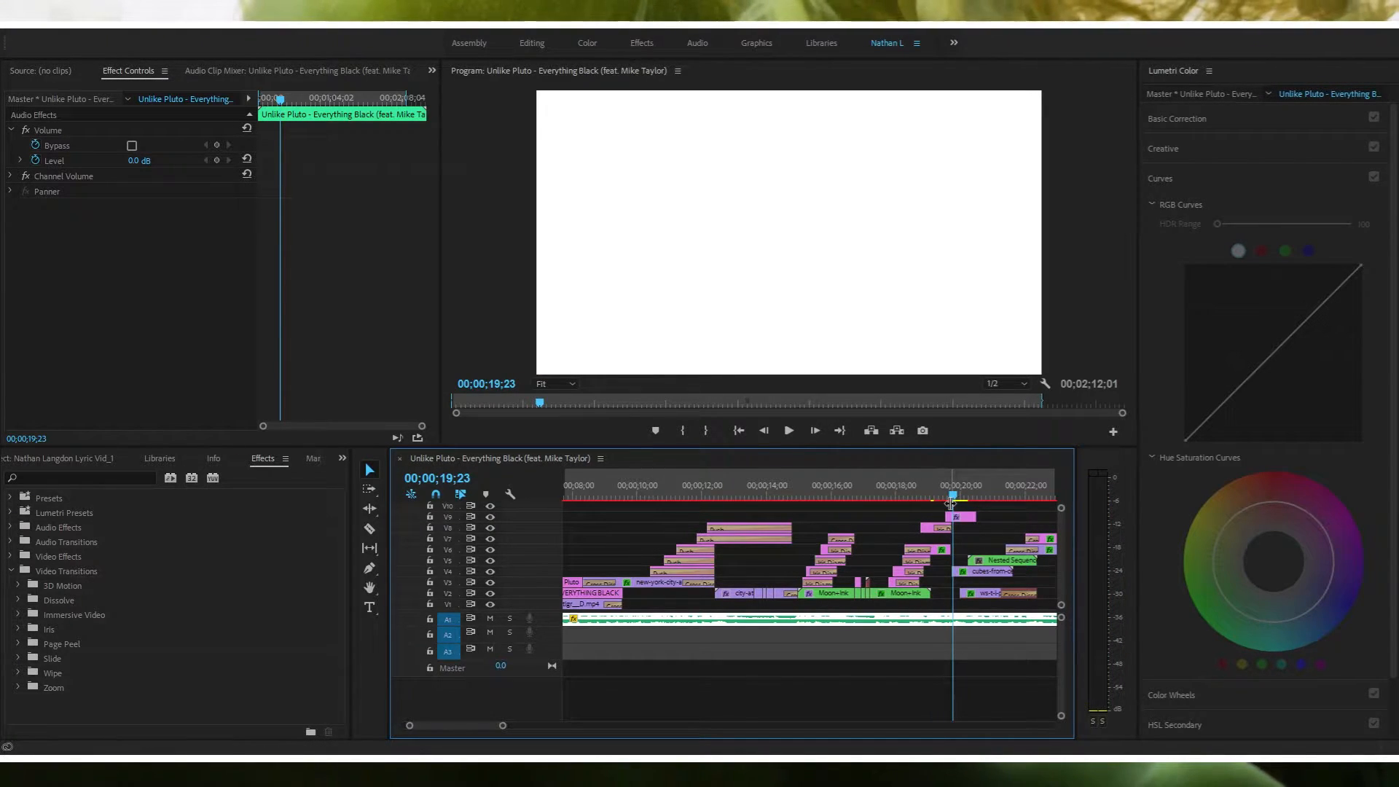
{"action": "mouse_move", "coordinate": [956, 502]}
{"action": "left_mouse_down"}
{"action": "mouse_move", "coordinate": [905, 502]}
{"action": "mouse_move", "coordinate": [945, 492]}
{"action": "left_mouse_up"}
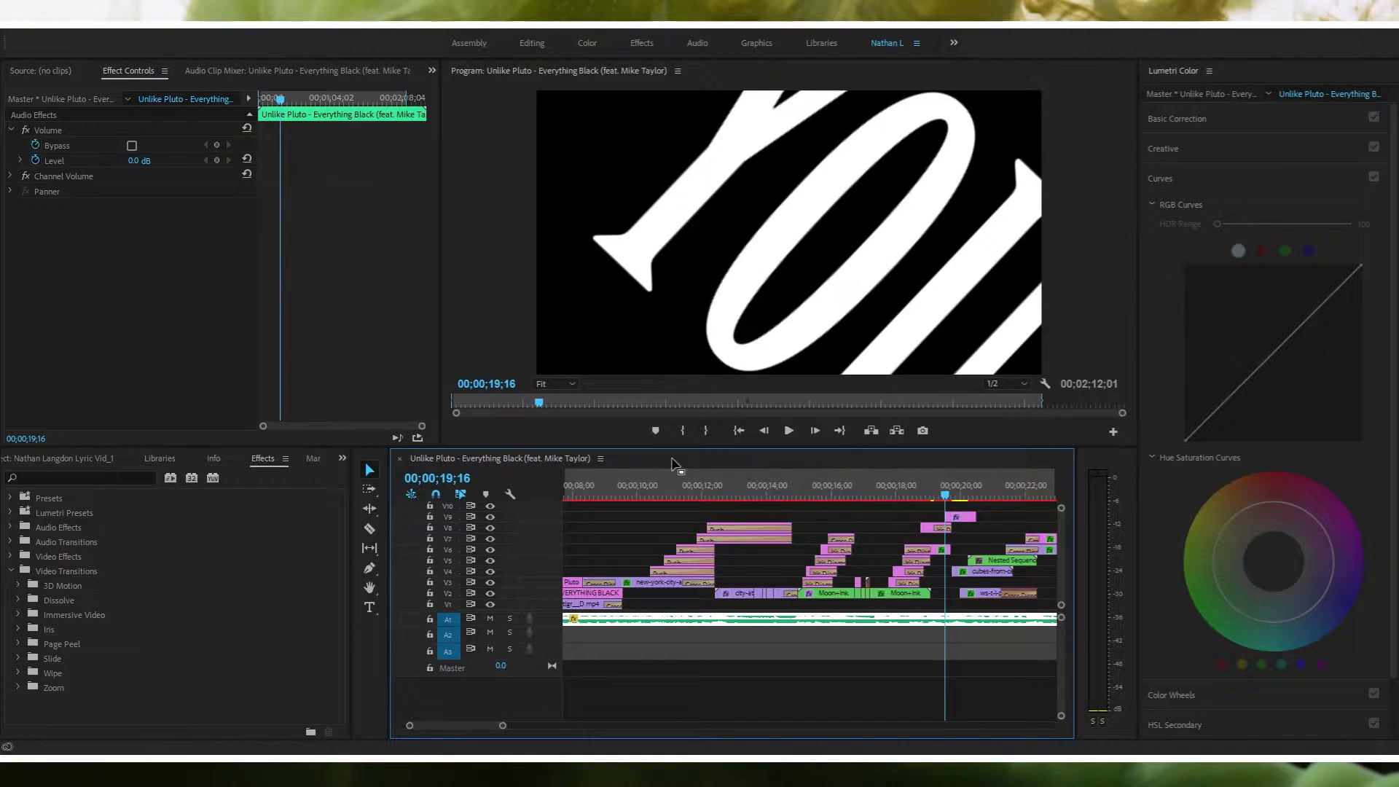
Step: Review the lyric animation from the SHADOWS text through the inverted BLACK OUT moon shot near 17 seconds
{"action": "left_click", "coordinate": [658, 486]}
{"action": "left_click_drag", "start_coordinate": [664, 492], "coordinate": [713, 490]}
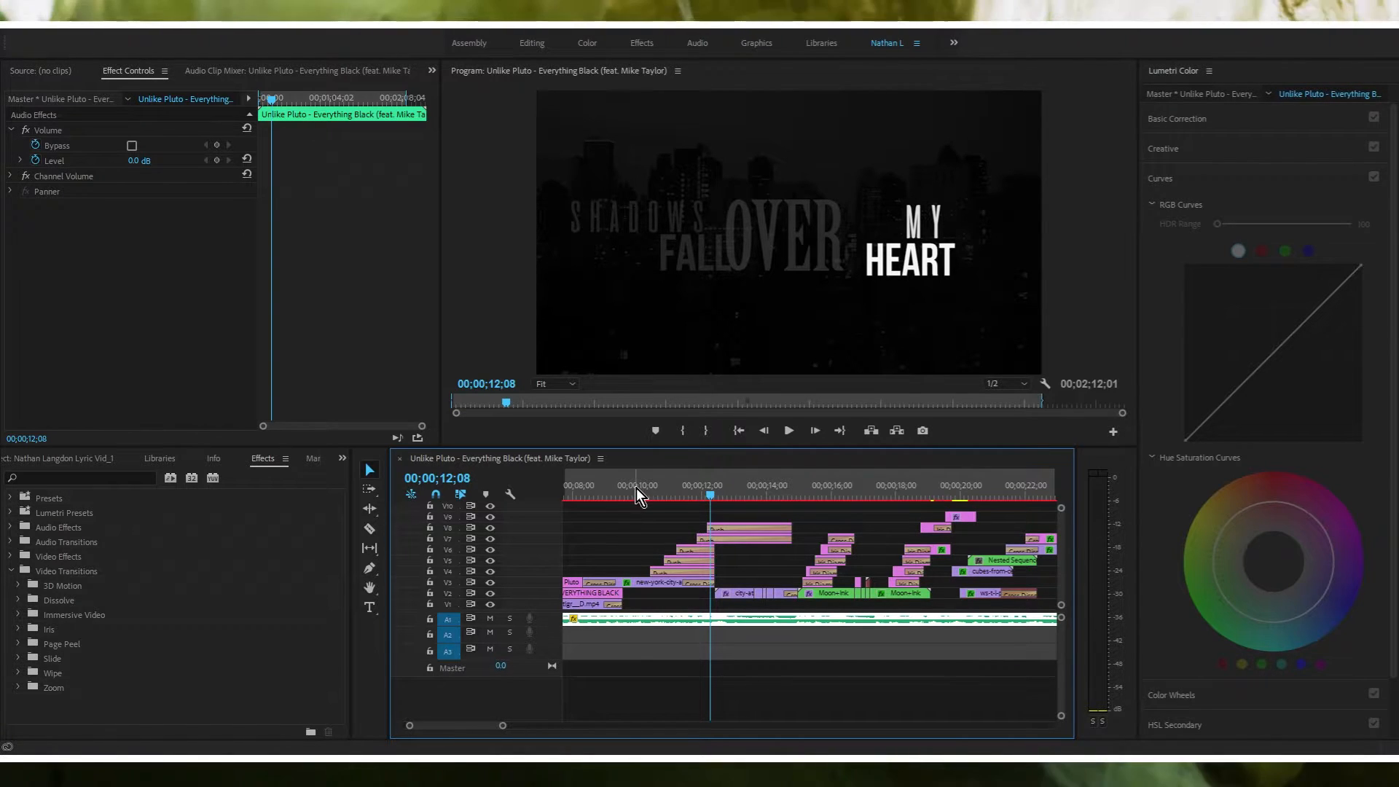
{"action": "left_click_drag", "start_coordinate": [653, 491], "coordinate": [855, 480]}
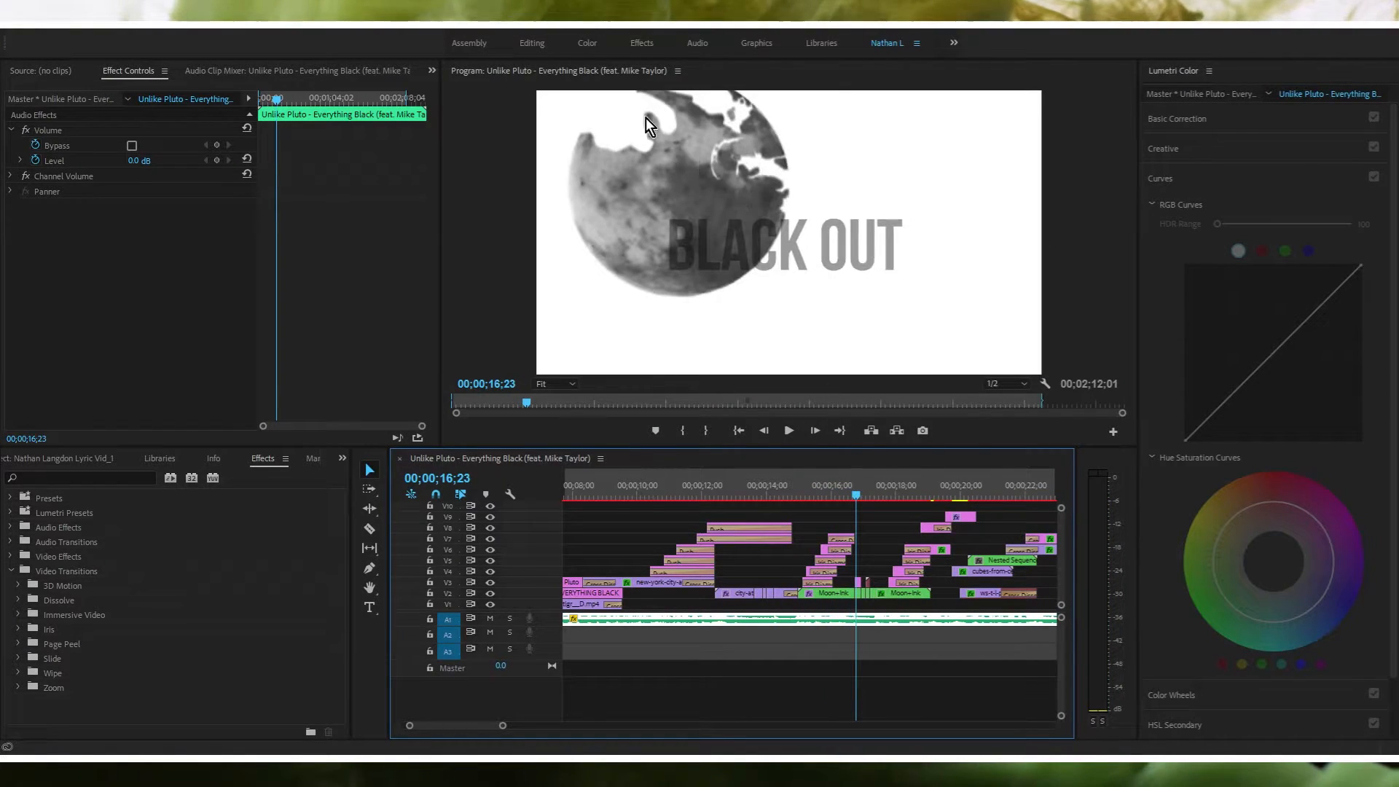
{"action": "left_click_drag", "start_coordinate": [855, 495], "coordinate": [864, 490]}
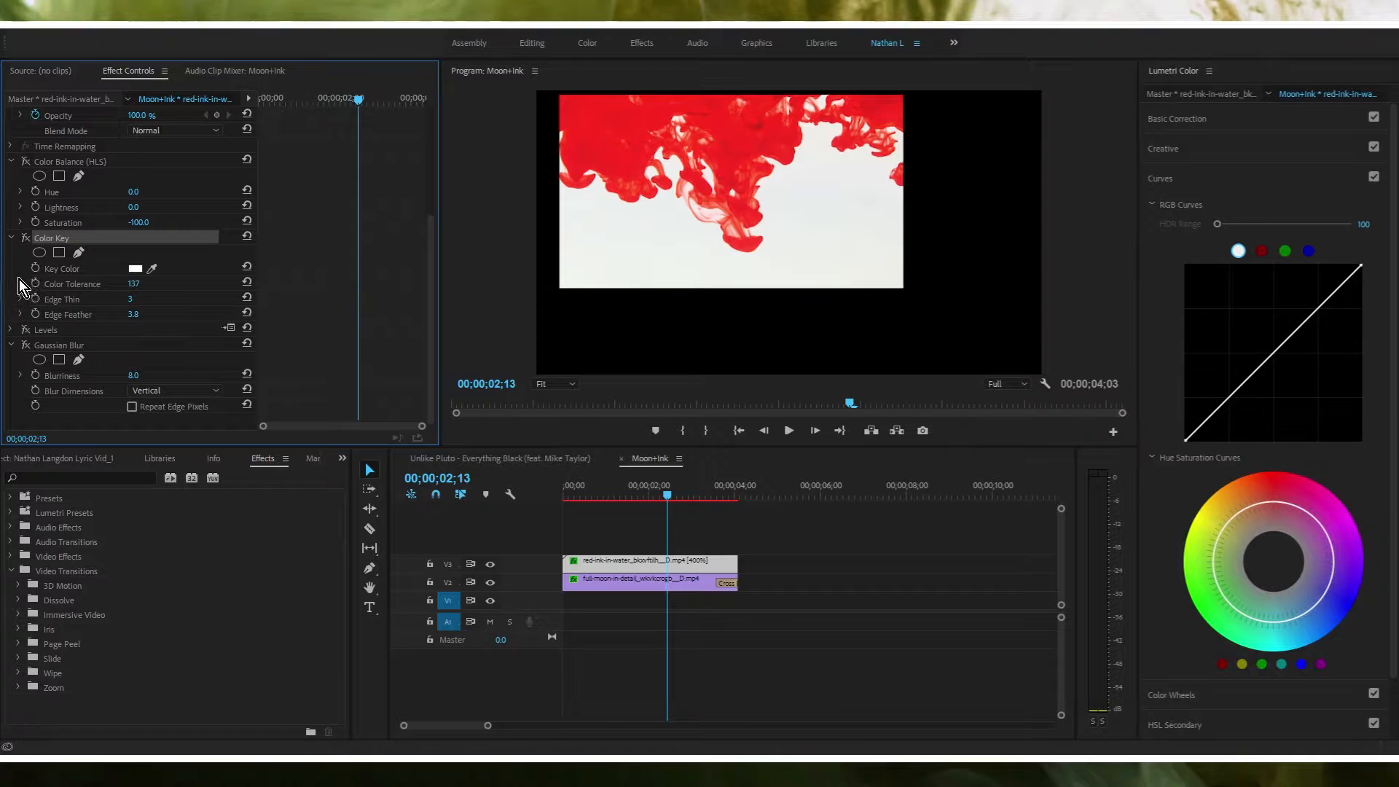
Step: Try the Levels effect alone on the red ink clip in the Moon+Ink sequence by toggling it on and off
{"action": "left_click", "coordinate": [26, 331]}
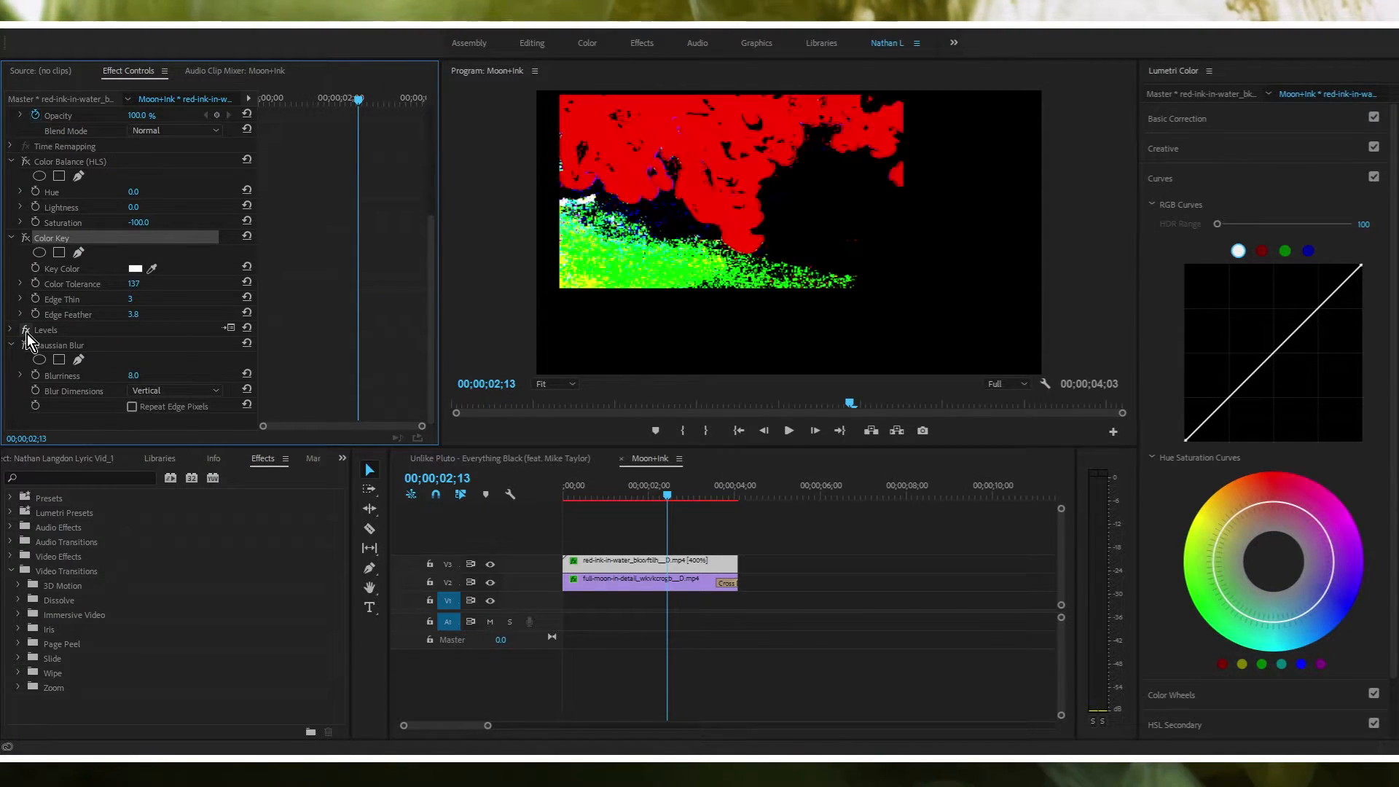
{"action": "left_click", "coordinate": [27, 332]}
{"action": "left_click", "coordinate": [27, 332]}
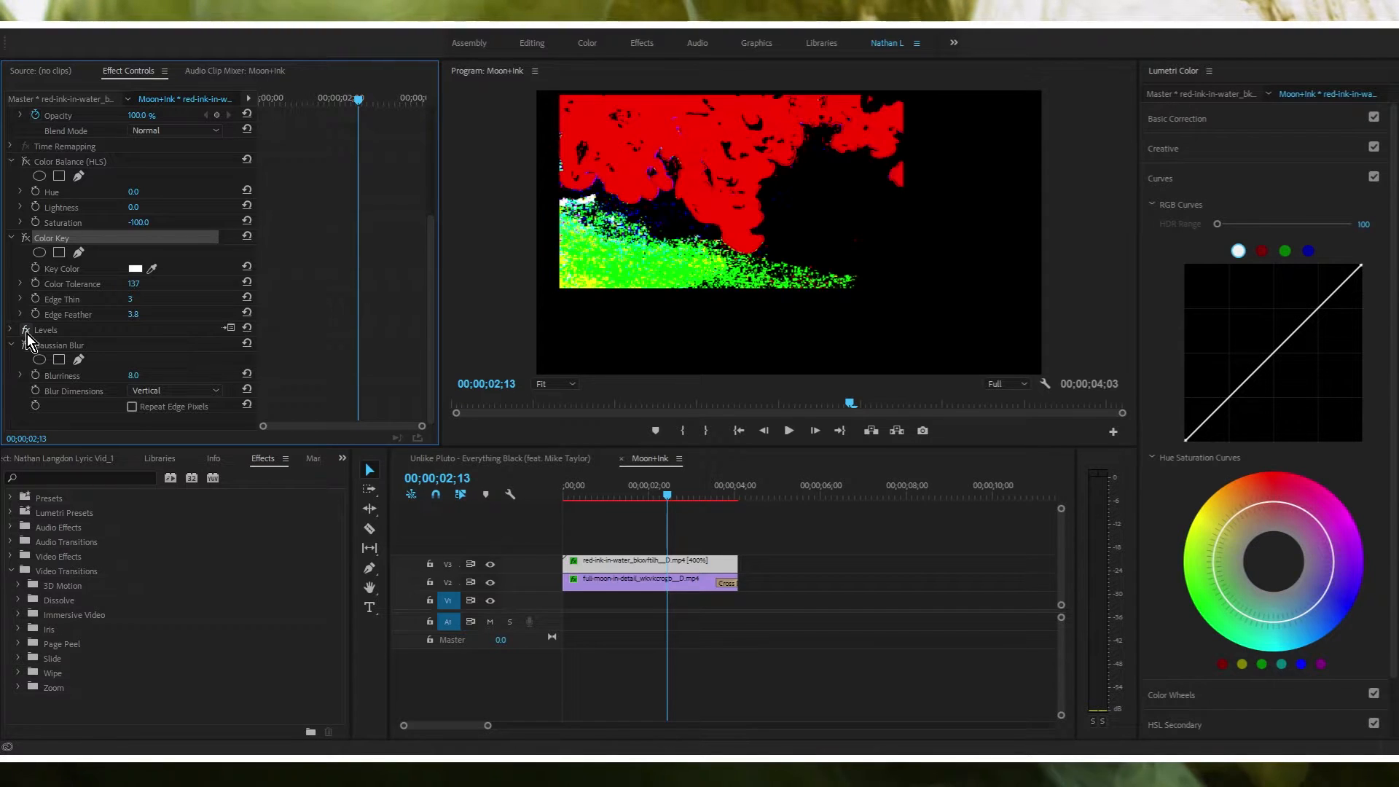
{"action": "left_click", "coordinate": [28, 332]}
Step: Enable Color Balance (HLS), Levels, Color Key and Gaussian Blur one after another on the red ink clip
{"action": "scroll", "coordinate": [27, 332], "scroll_direction": "up", "scroll_amount": 2}
{"action": "left_click", "coordinate": [24, 223]}
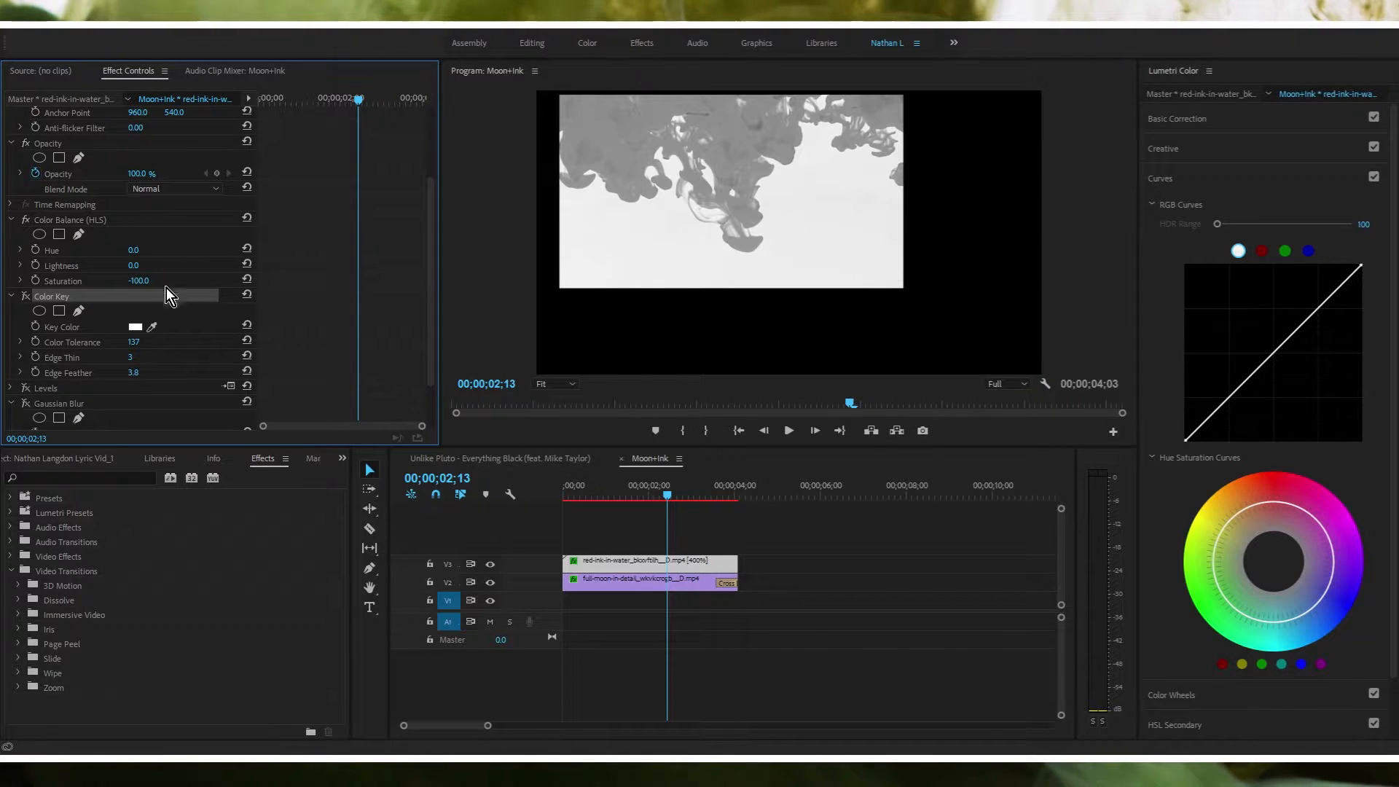
{"action": "scroll", "coordinate": [172, 292], "scroll_direction": "down", "scroll_amount": 2}
{"action": "left_click", "coordinate": [26, 330]}
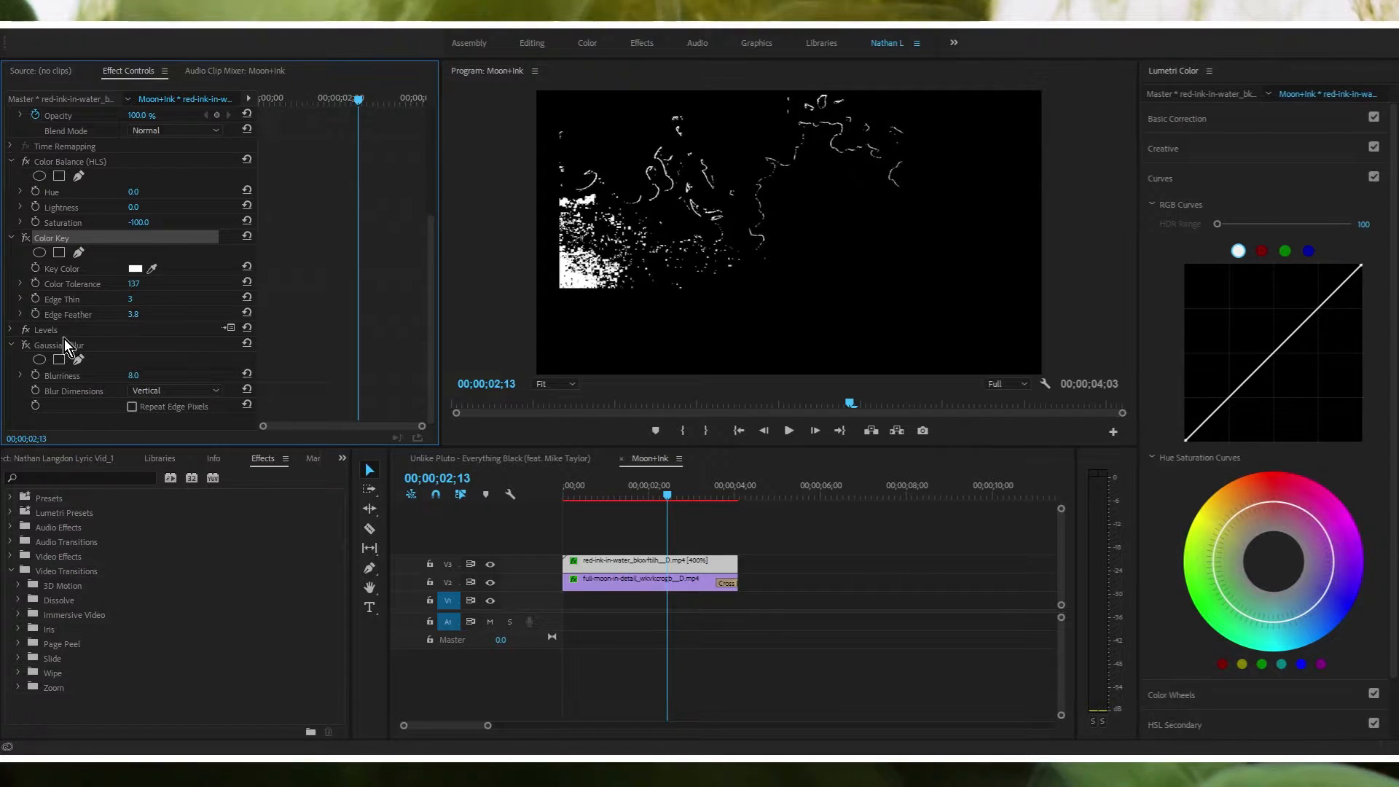
{"action": "left_click", "coordinate": [24, 239]}
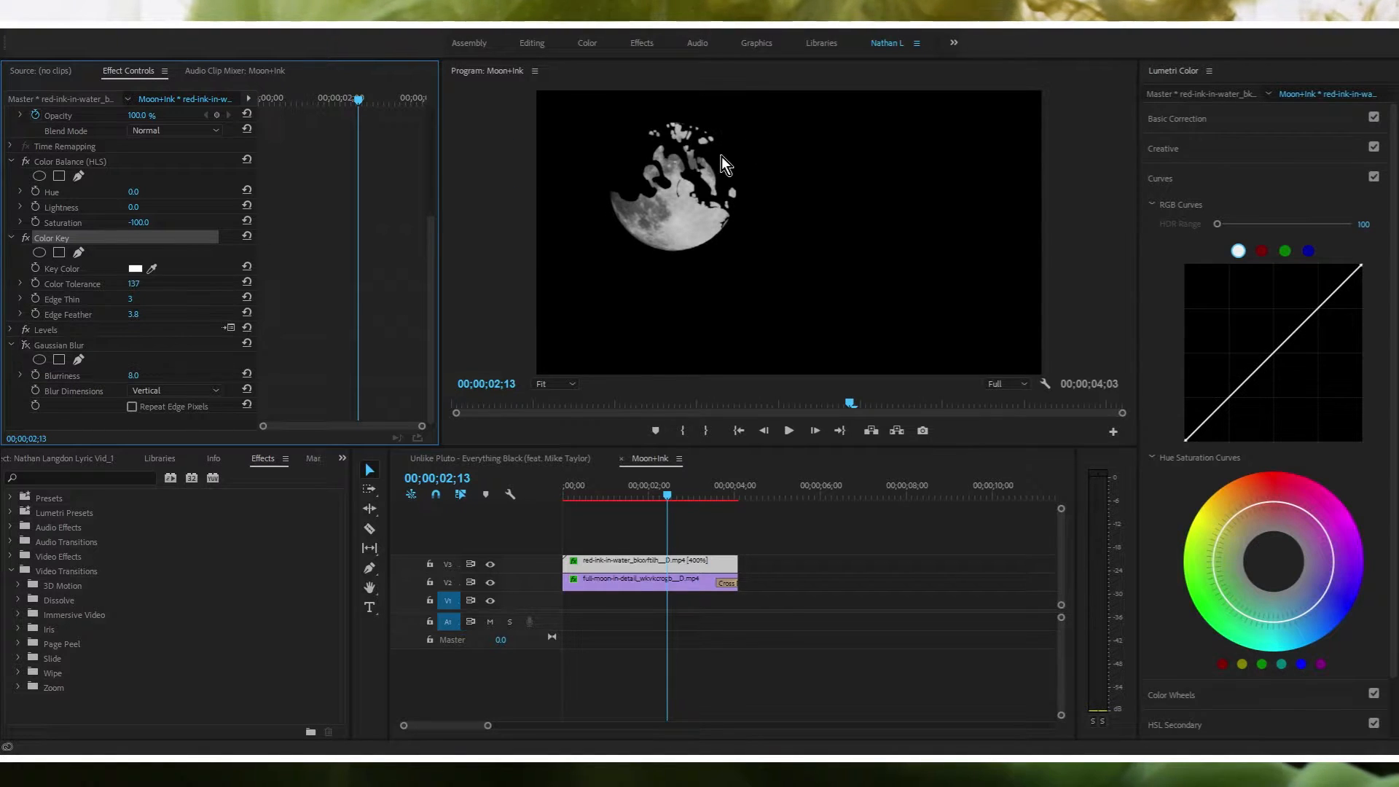
{"action": "left_click", "coordinate": [27, 345]}
Step: Return to the main Everything Black sequence and scrub the moon lyrics from about 15 to 16 seconds
{"action": "left_click", "coordinate": [539, 458]}
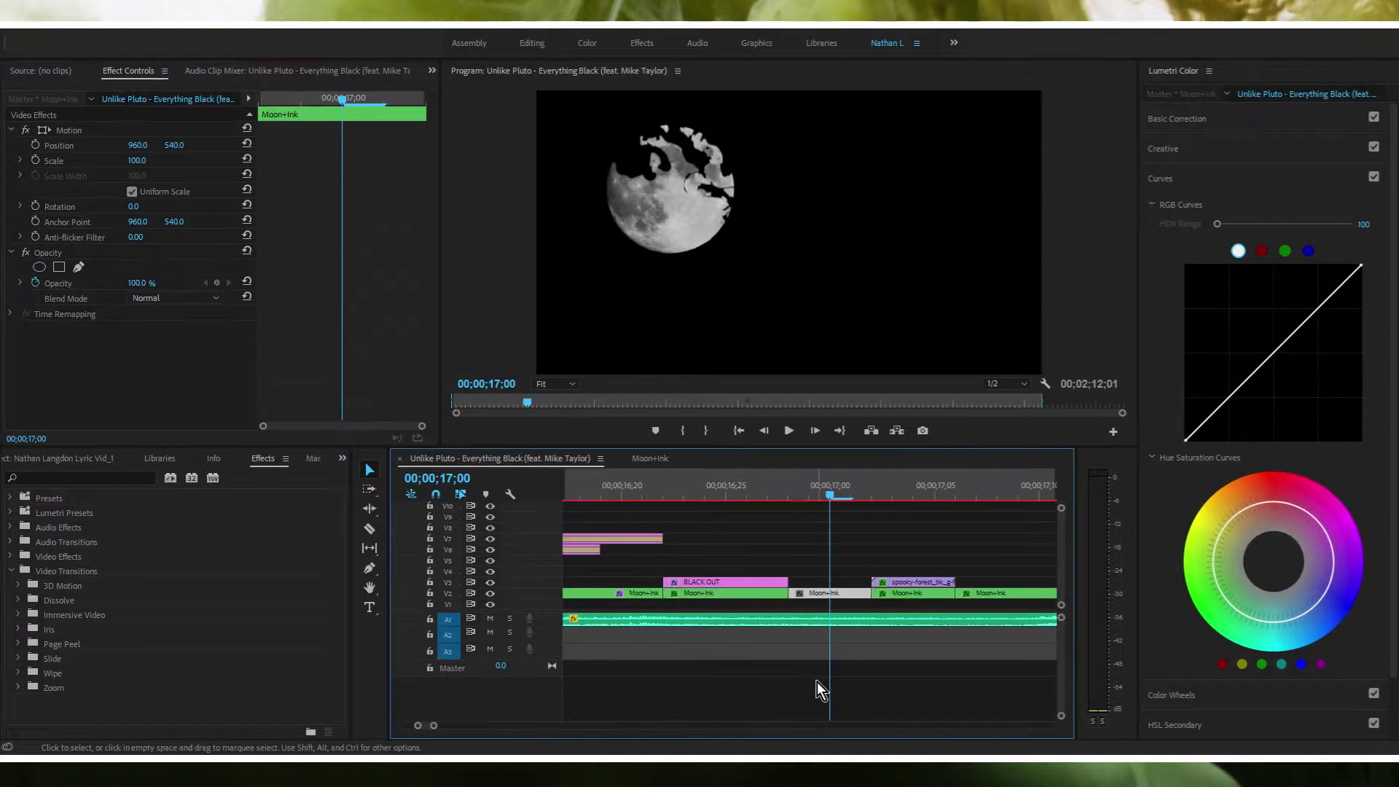
{"action": "left_click_drag", "start_coordinate": [823, 482], "coordinate": [644, 503]}
{"action": "scroll", "coordinate": [690, 526], "scroll_direction": "down", "scroll_amount": 9}
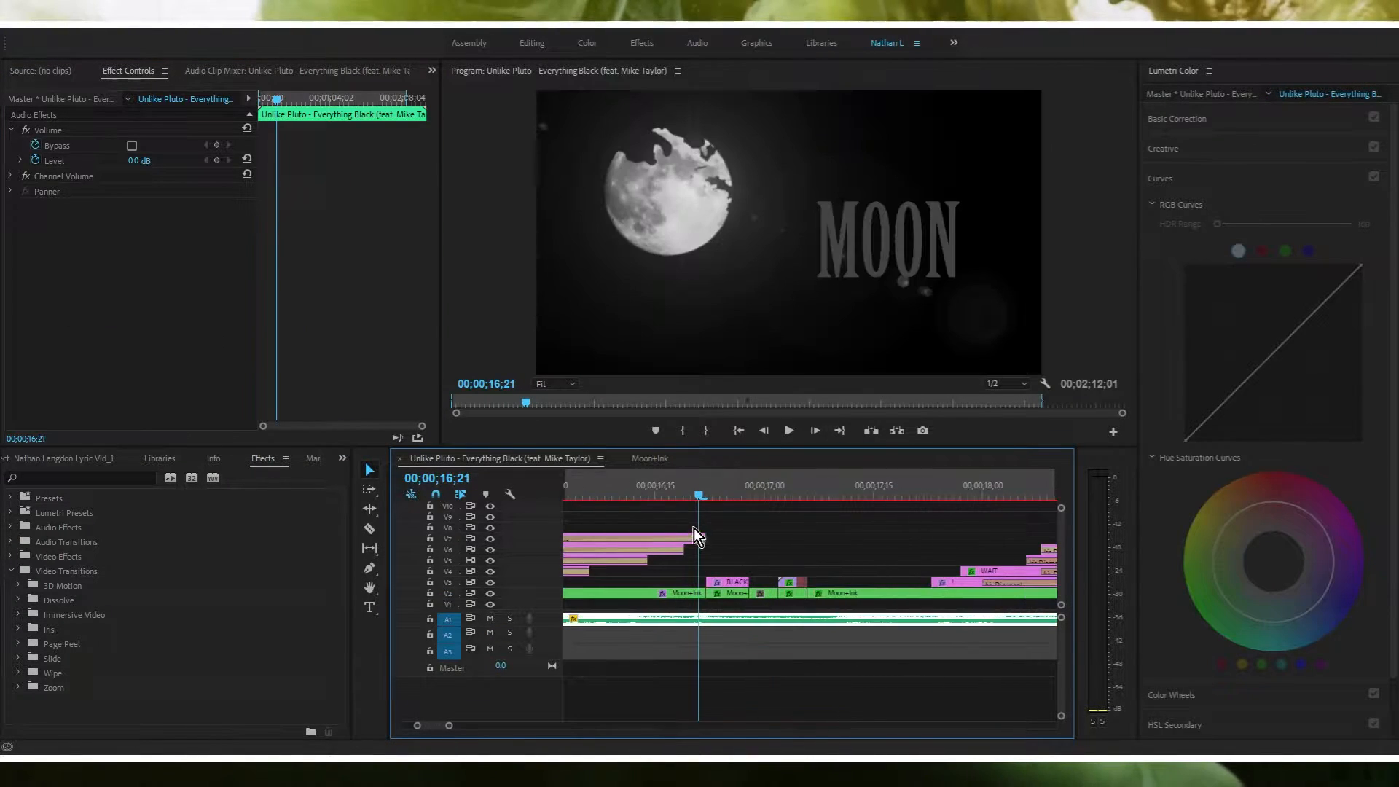
{"action": "scroll", "coordinate": [597, 506], "scroll_direction": "up", "scroll_amount": 6}
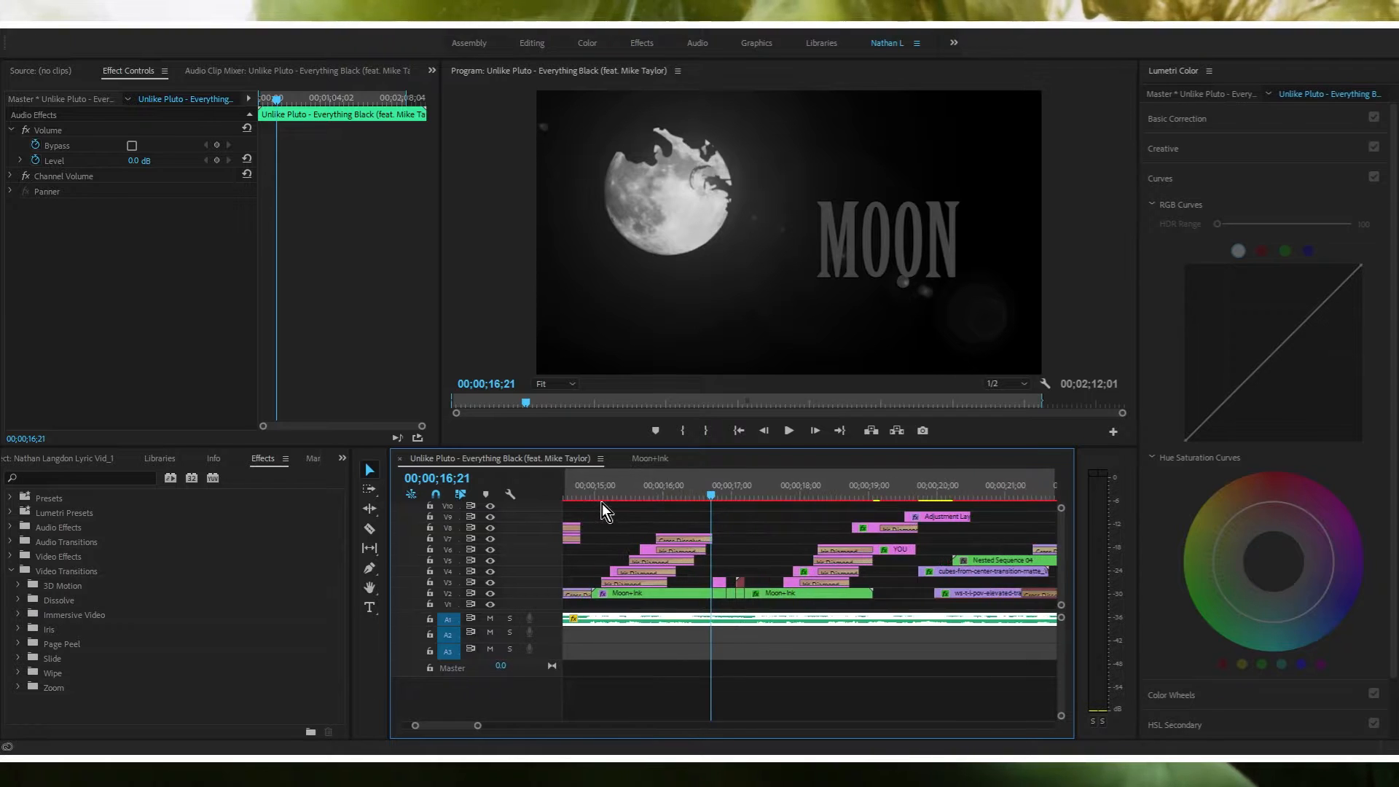
{"action": "left_click", "coordinate": [599, 491]}
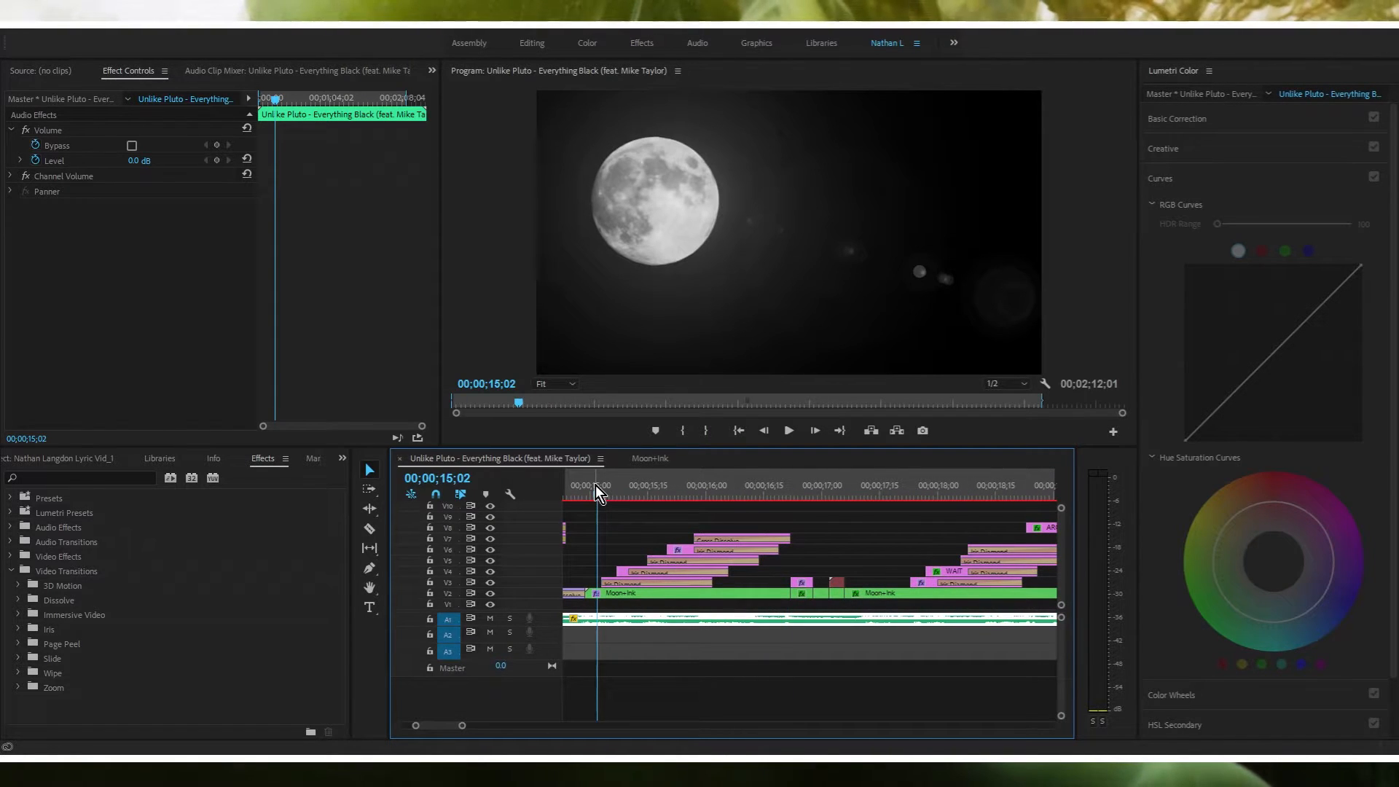
{"action": "left_click_drag", "start_coordinate": [595, 484], "coordinate": [659, 470]}
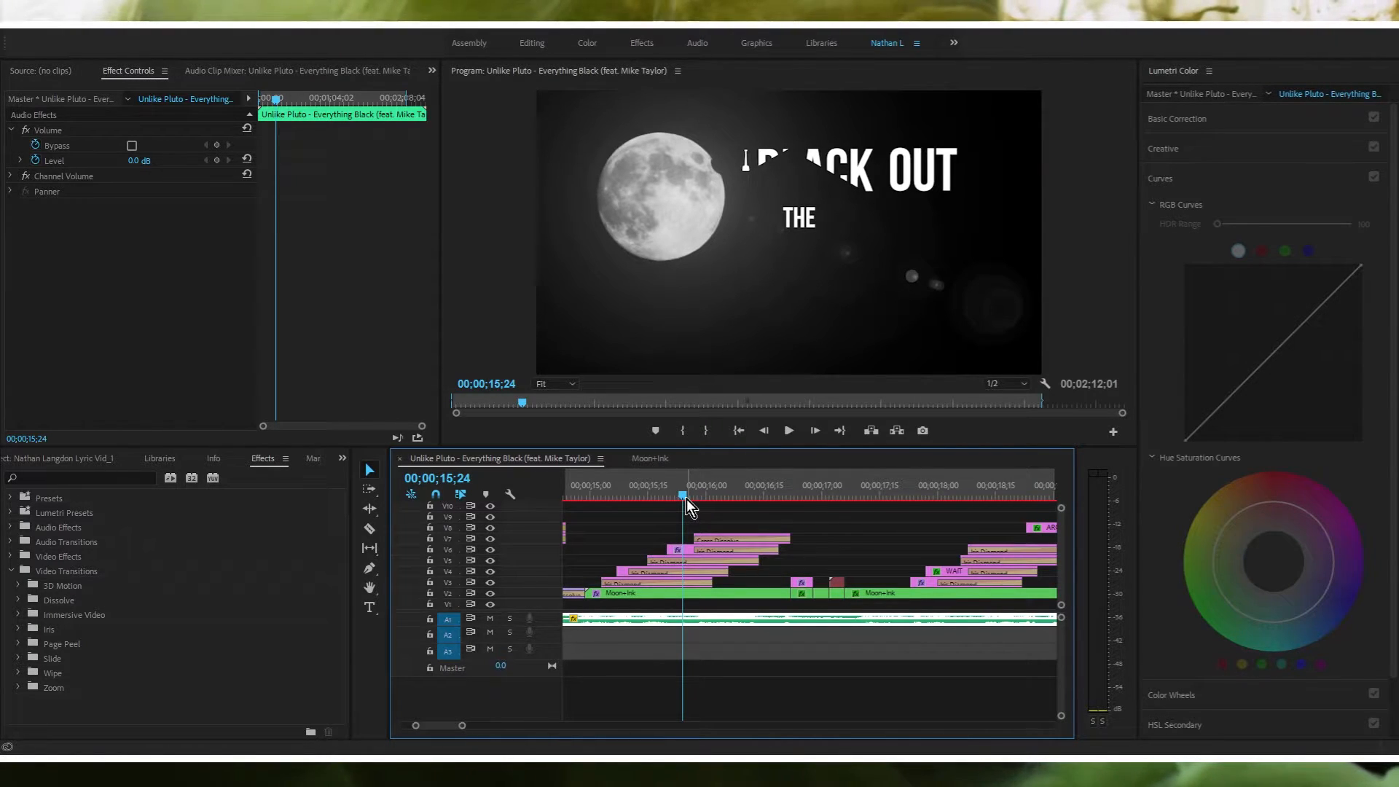
Step: Locate the Iris Diamond effect among the Iris video transitions and select it
{"action": "left_click", "coordinate": [18, 629]}
{"action": "scroll", "coordinate": [75, 647], "scroll_direction": "down", "scroll_amount": 1}
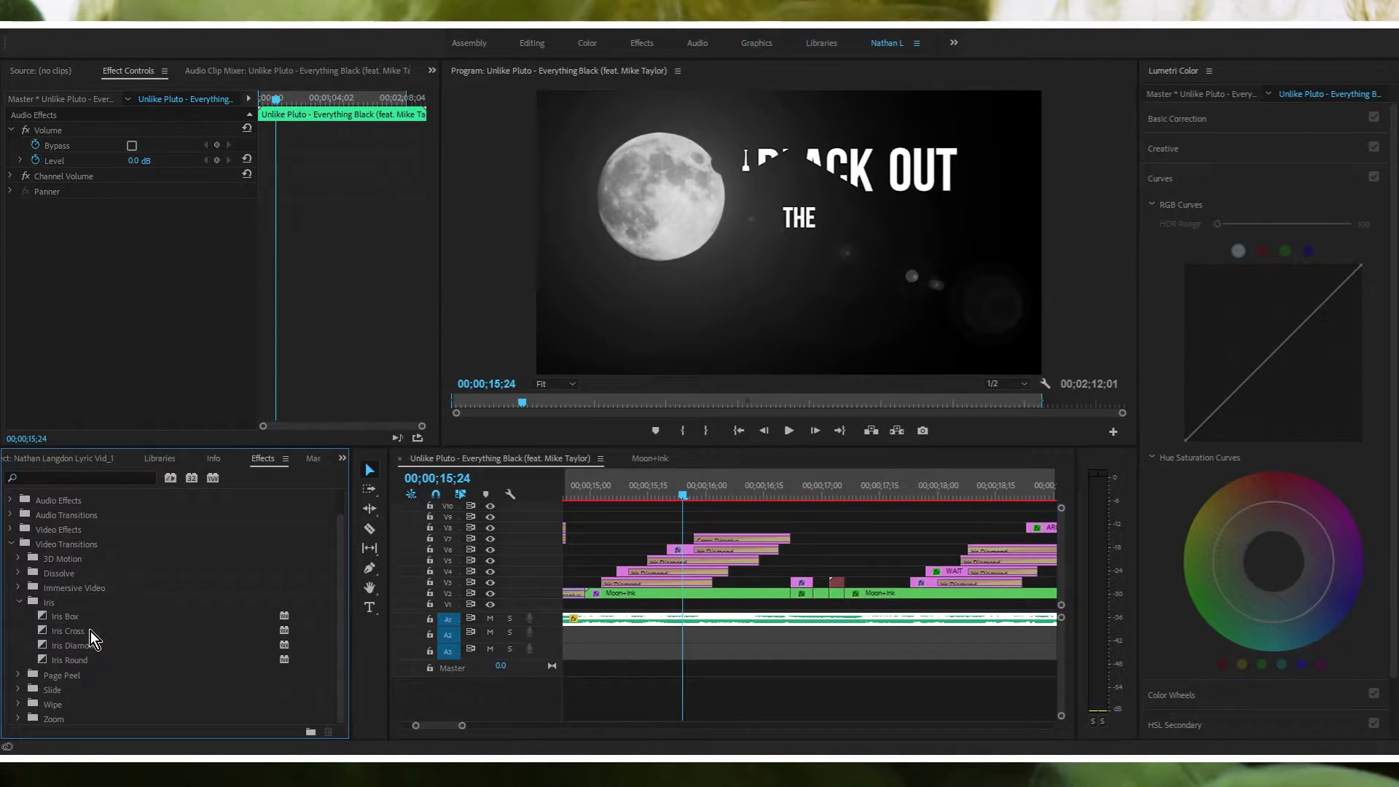
{"action": "left_click", "coordinate": [83, 647]}
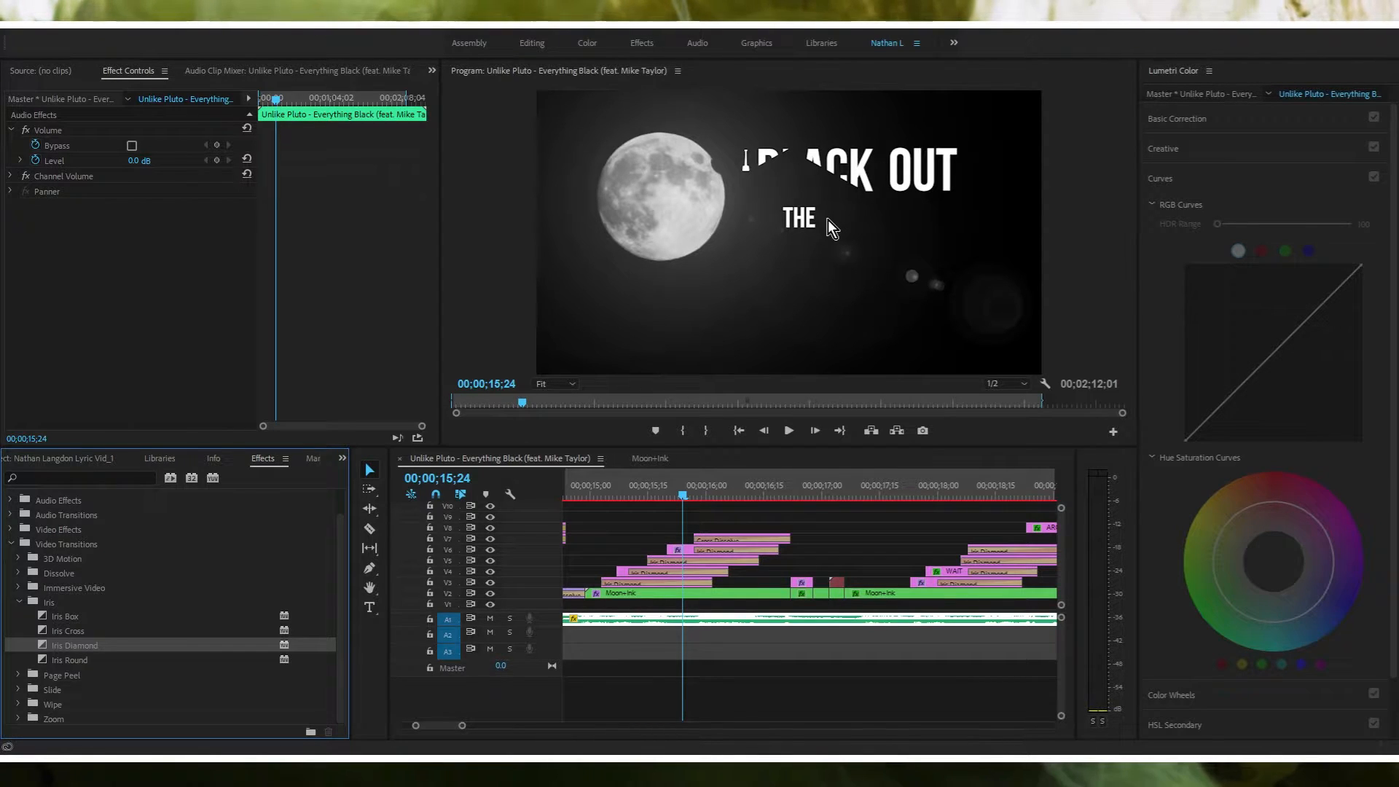
Step: Lower the end value of the THE text clip's Iris Diamond transition to 55.8 and set it back to 67.3
{"action": "left_click", "coordinate": [704, 553]}
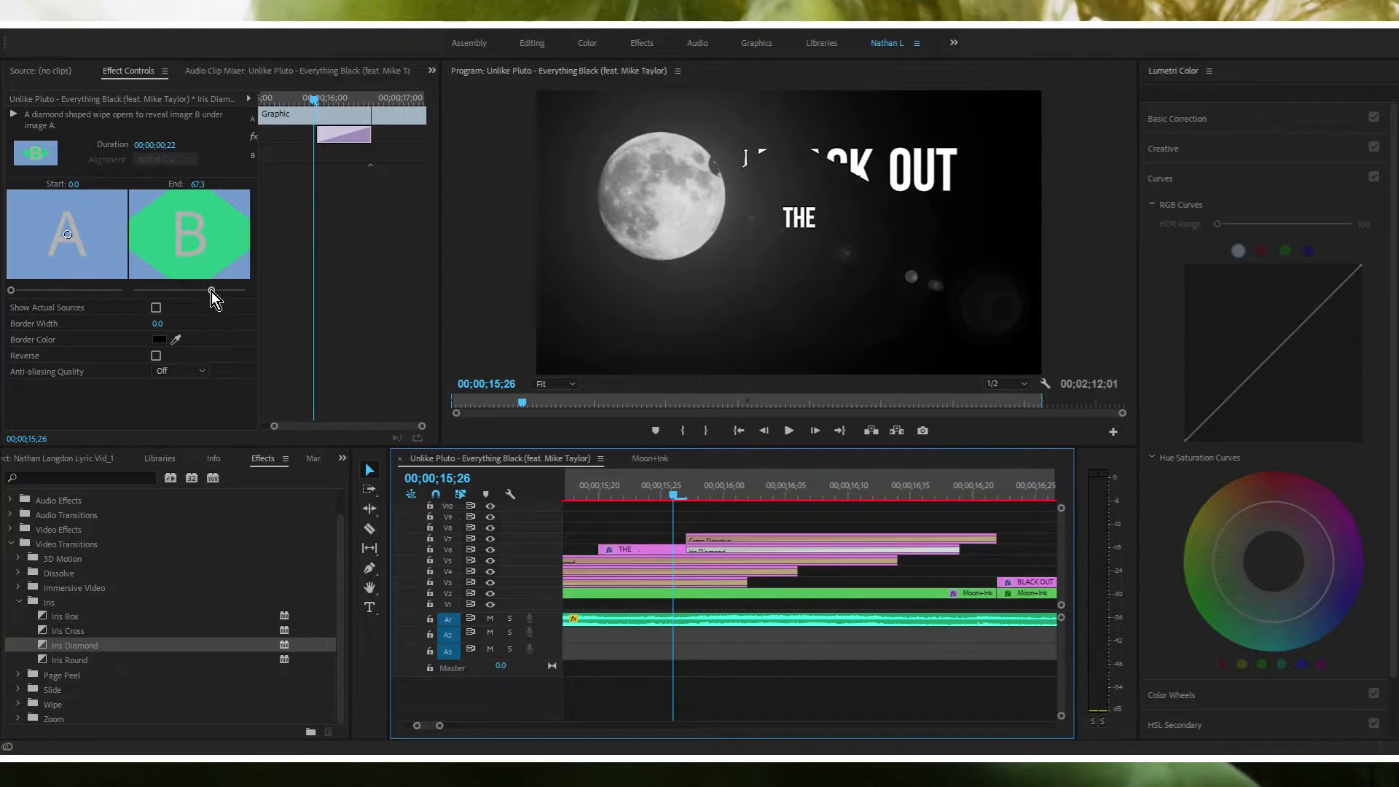
{"action": "mouse_move", "coordinate": [210, 290]}
{"action": "left_mouse_down"}
{"action": "mouse_move", "coordinate": [185, 277]}
{"action": "mouse_move", "coordinate": [226, 278]}
{"action": "mouse_move", "coordinate": [195, 285]}
{"action": "left_mouse_up"}
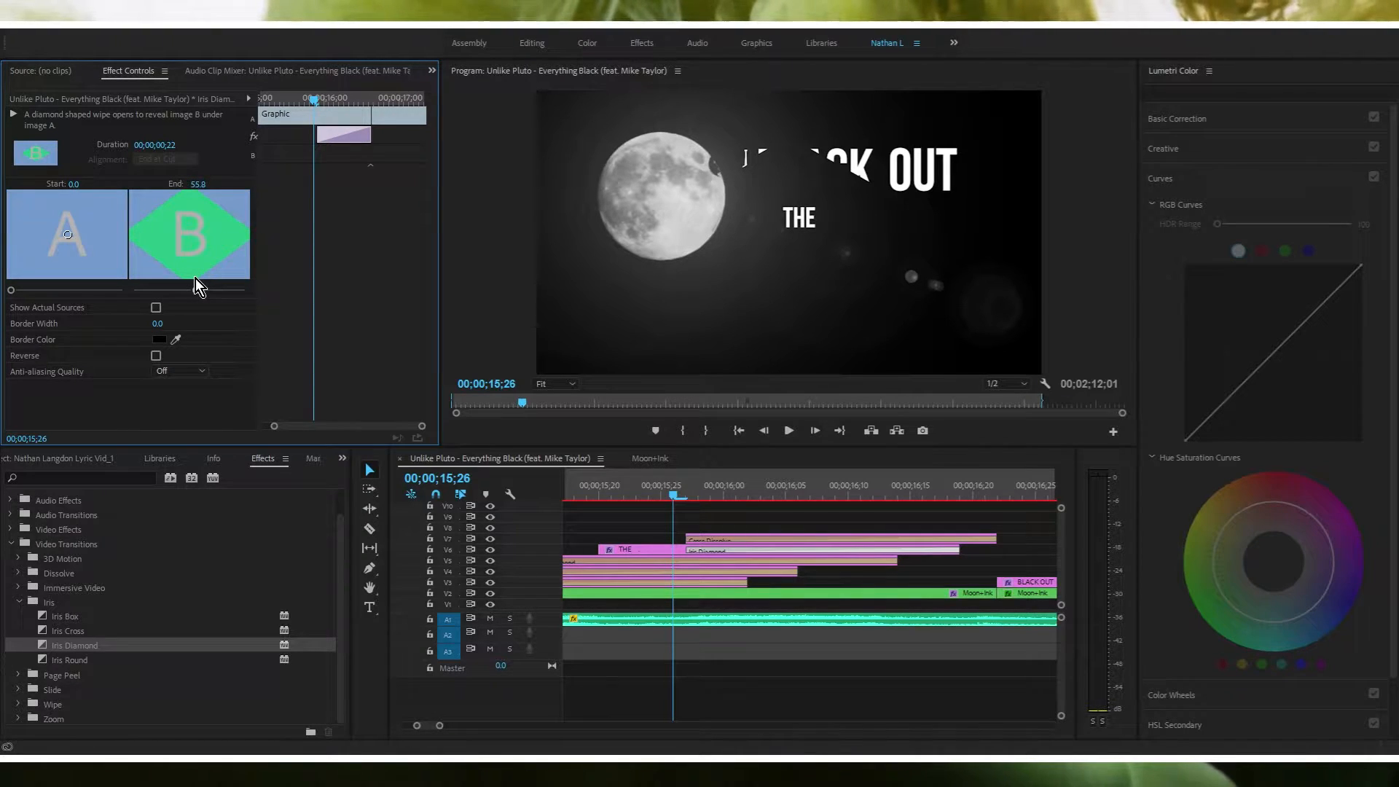
{"action": "left_click_drag", "start_coordinate": [191, 273], "coordinate": [213, 284]}
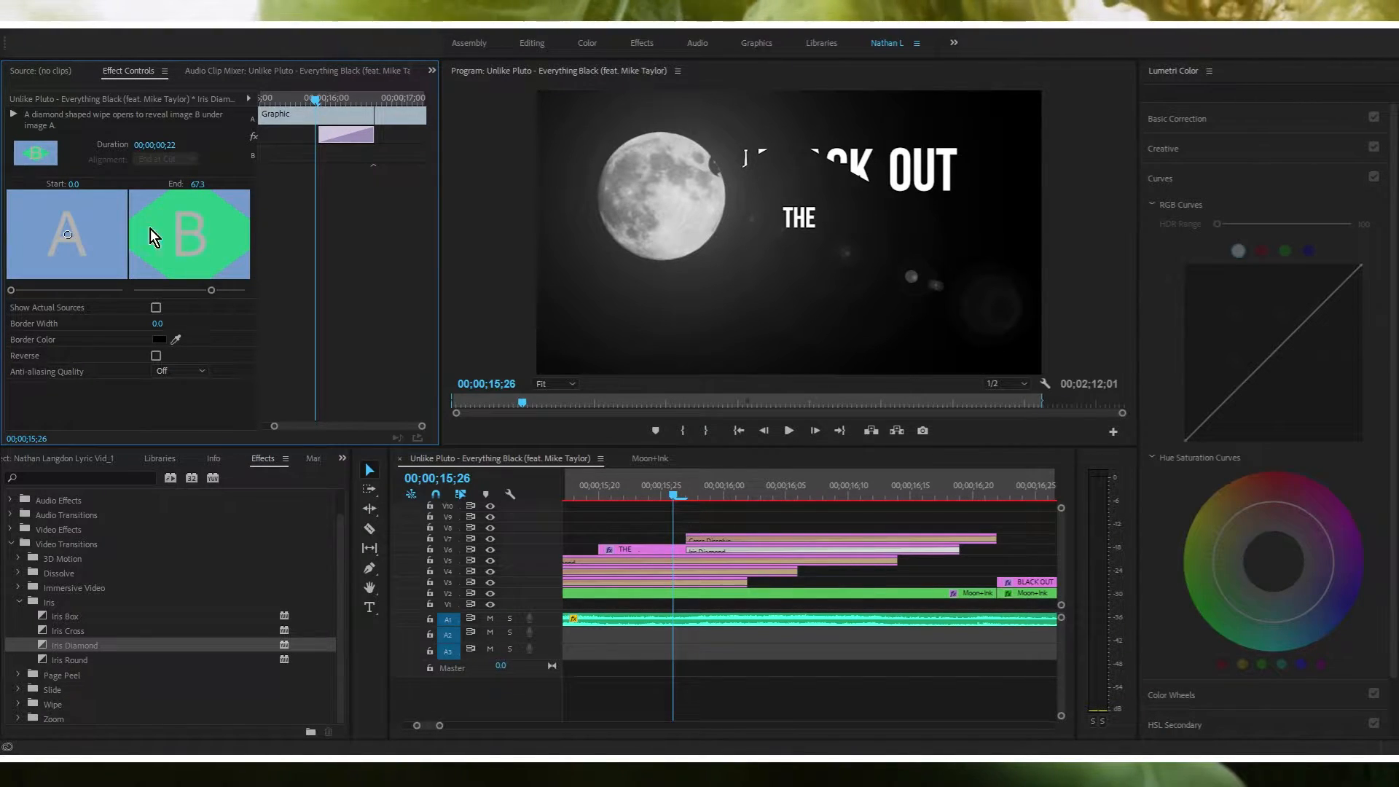
Step: Scrub the BLACK OUT THE MOON lyrics through 00;00;15;27 to 00;00;16;00 to view their Iris Diamond wipe
{"action": "left_click_drag", "start_coordinate": [674, 496], "coordinate": [687, 493]}
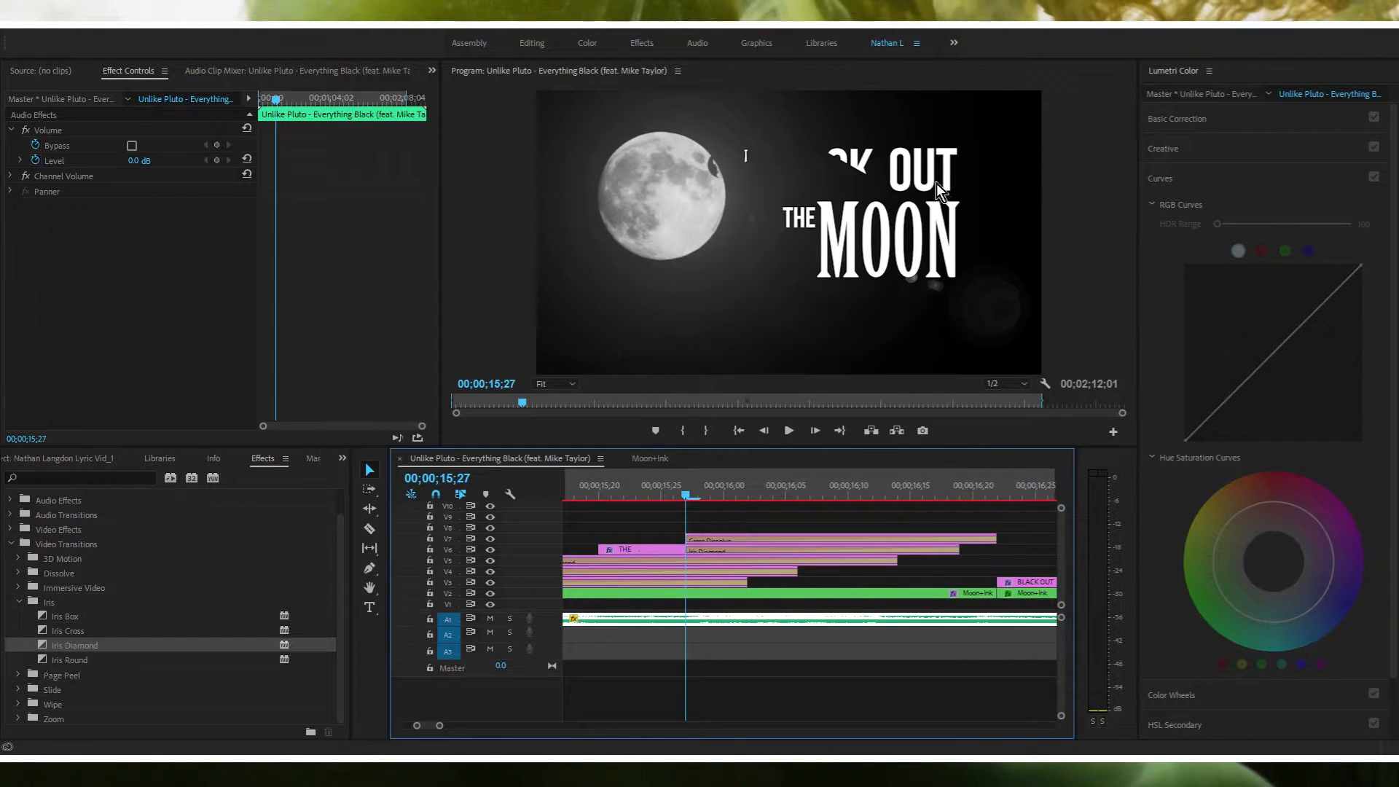
{"action": "left_click", "coordinate": [713, 494]}
Step: Scrub ahead to the YOU text zoom and examine it frame by frame from 00;00;19;16 to 00;00;19;18
{"action": "key", "text": "minus"}
{"action": "key", "text": "minus"}
{"action": "key", "text": "minus"}
{"action": "key", "text": "minus"}
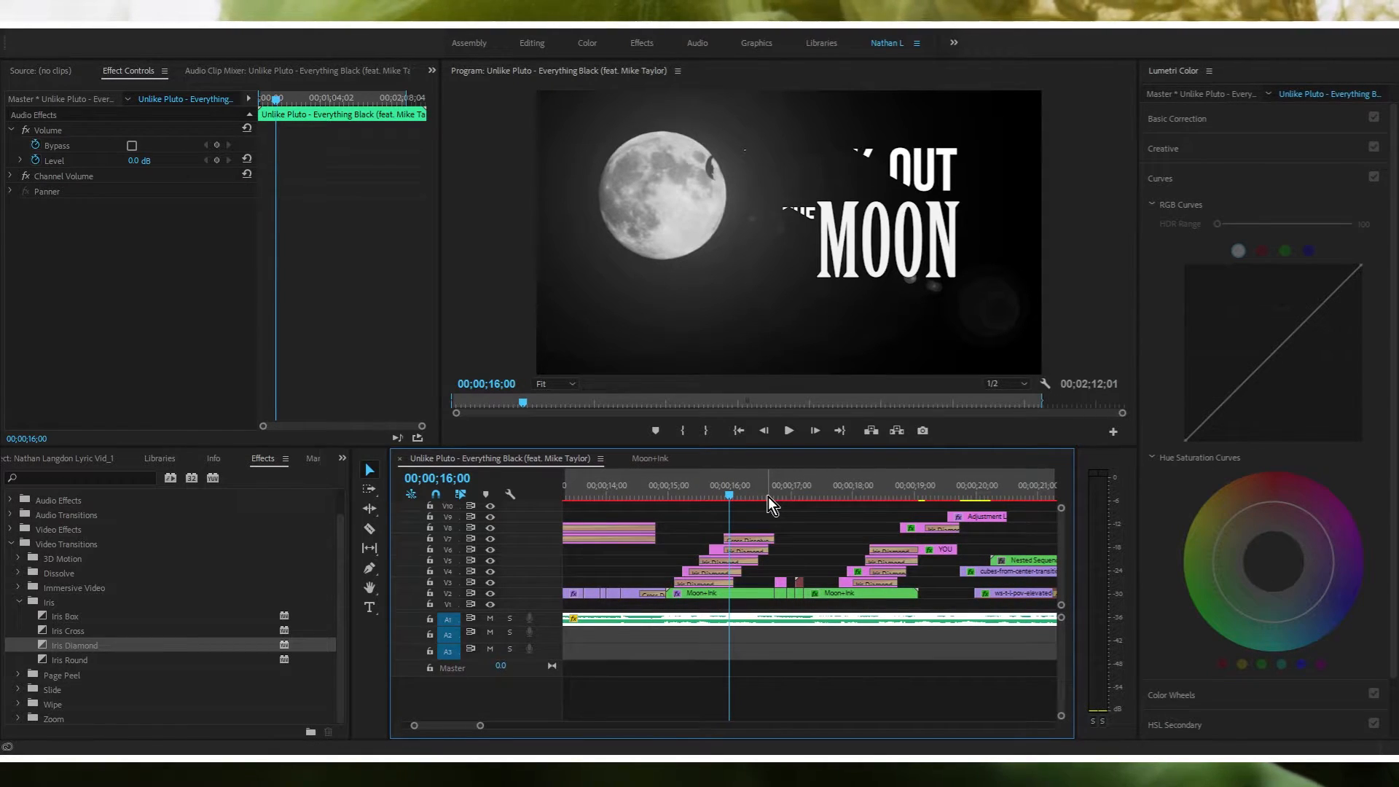
{"action": "key", "text": "equal"}
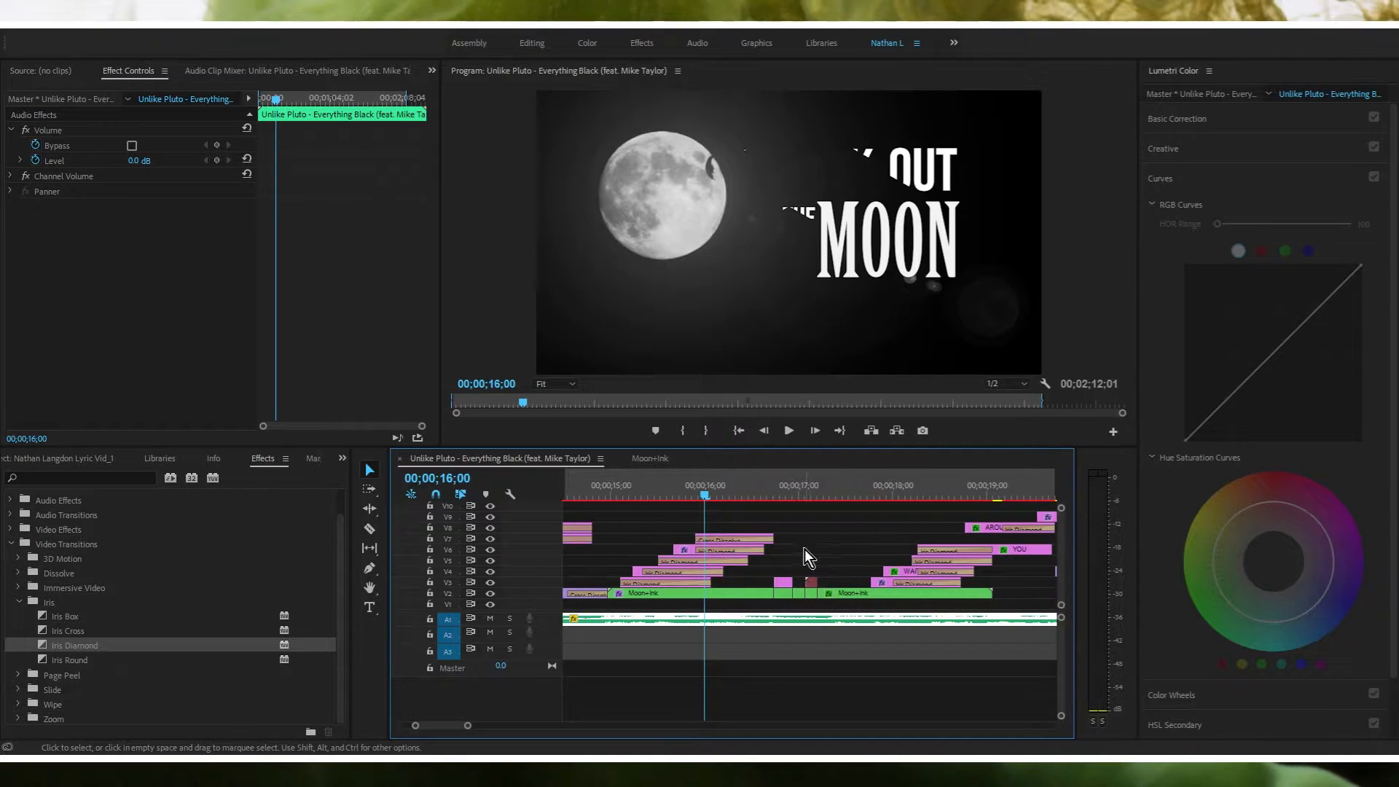
{"action": "scroll", "coordinate": [444, 729], "scroll_direction": "down", "scroll_amount": 3}
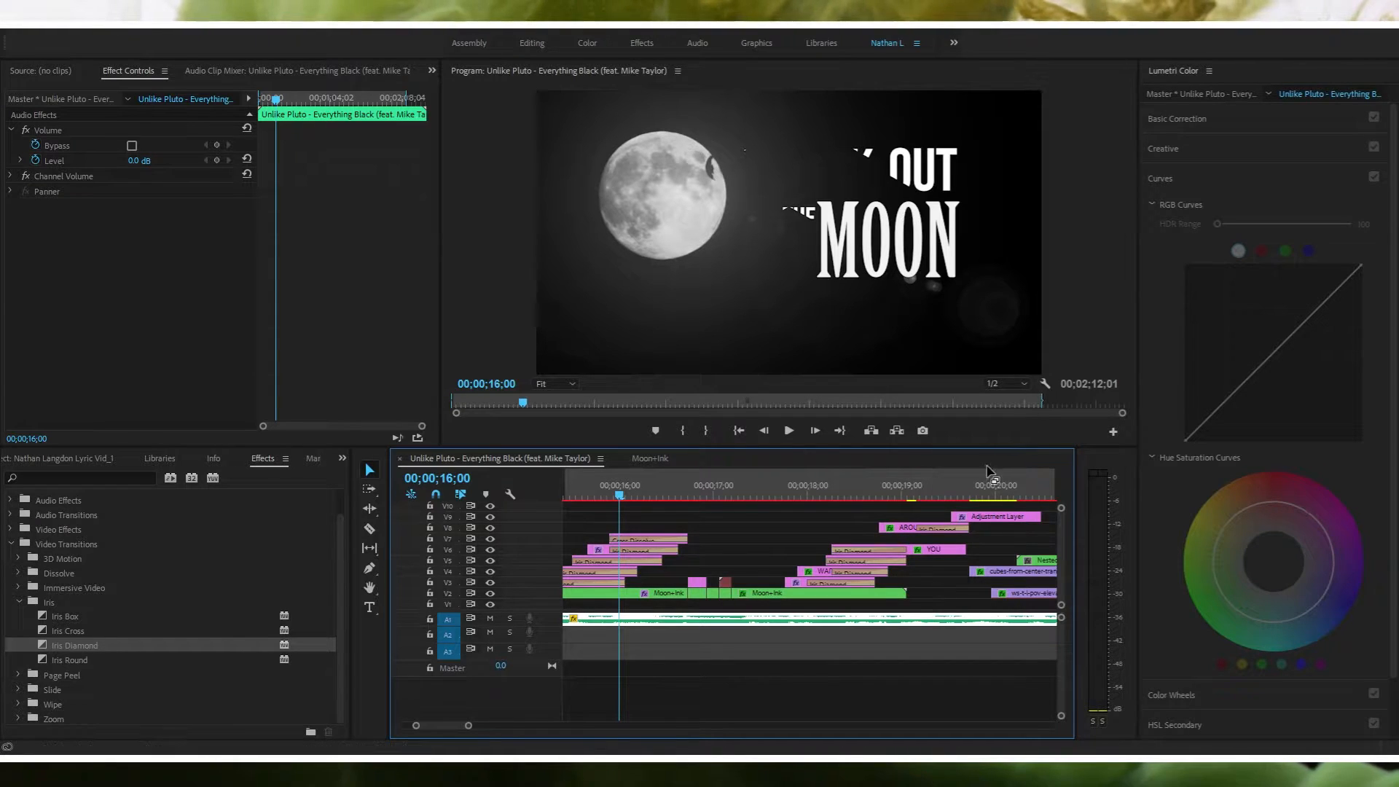
{"action": "left_click_drag", "start_coordinate": [621, 493], "coordinate": [954, 492]}
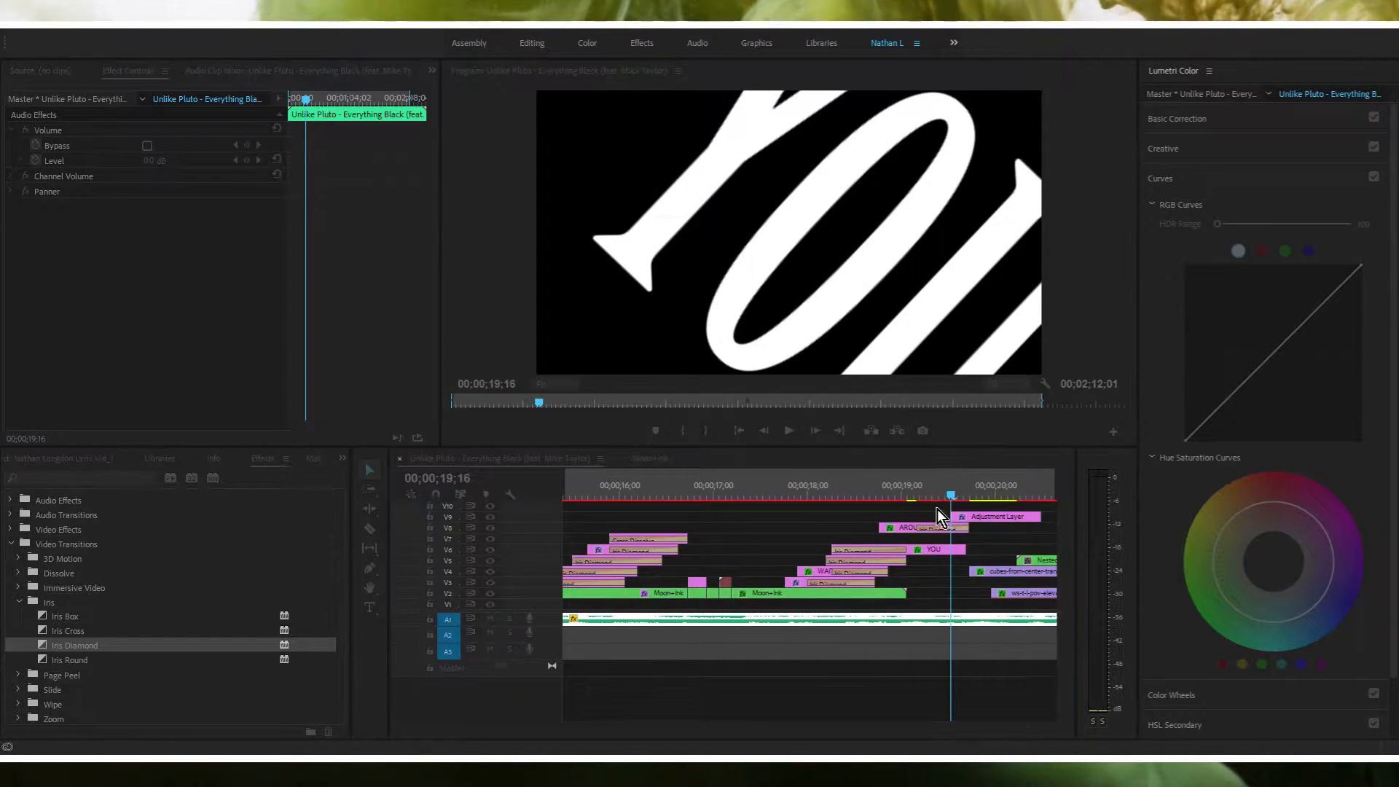
{"action": "left_click_drag", "start_coordinate": [949, 494], "coordinate": [956, 494]}
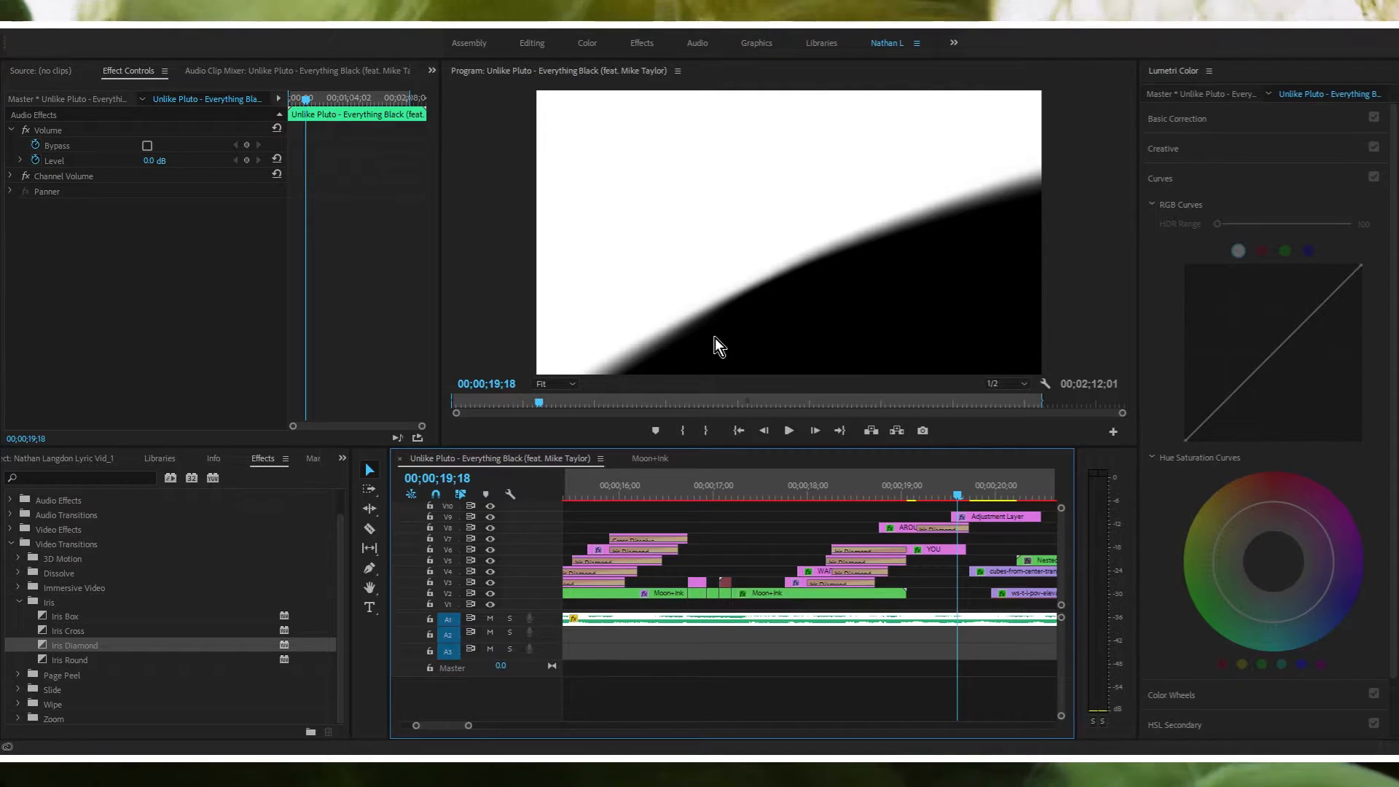
{"action": "left_click_drag", "start_coordinate": [952, 490], "coordinate": [955, 491]}
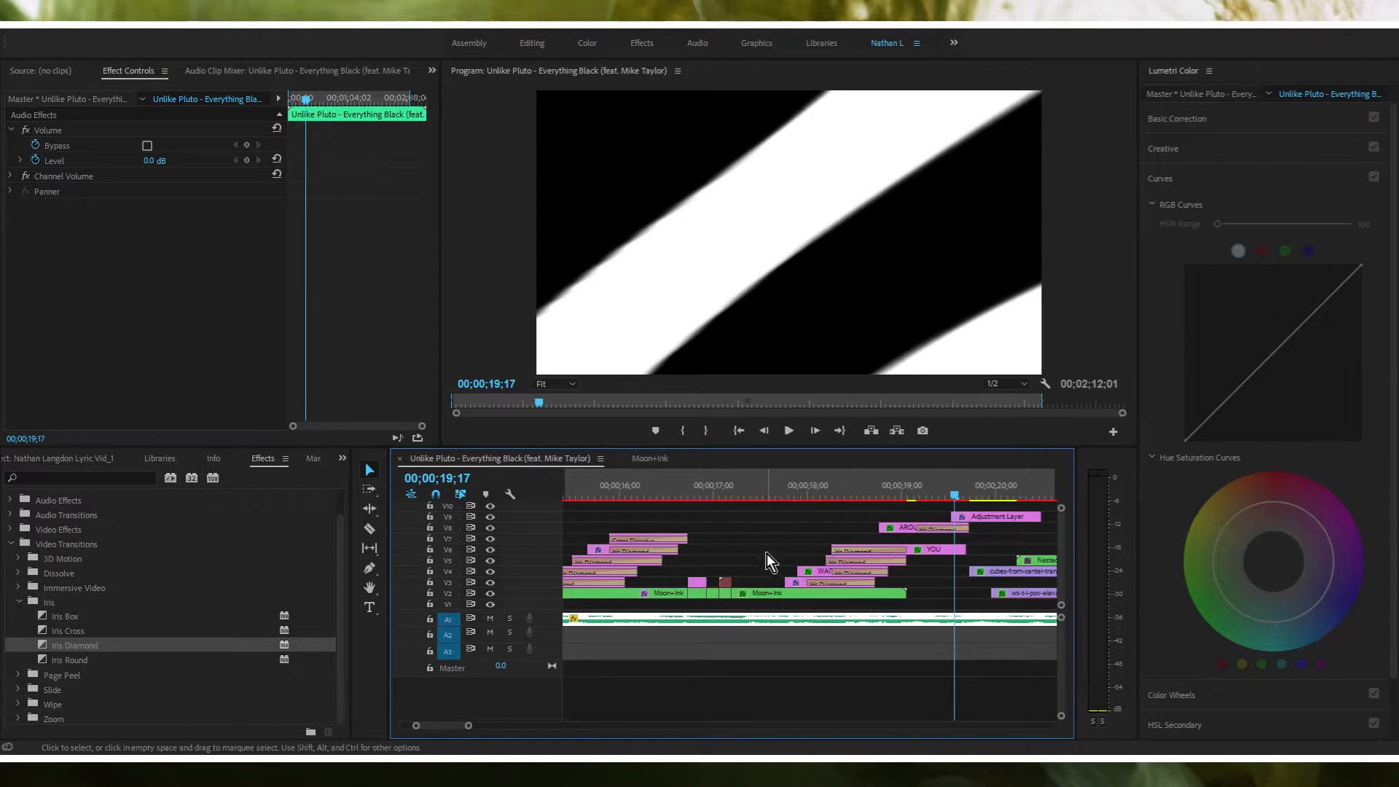
{"action": "left_click", "coordinate": [957, 495]}
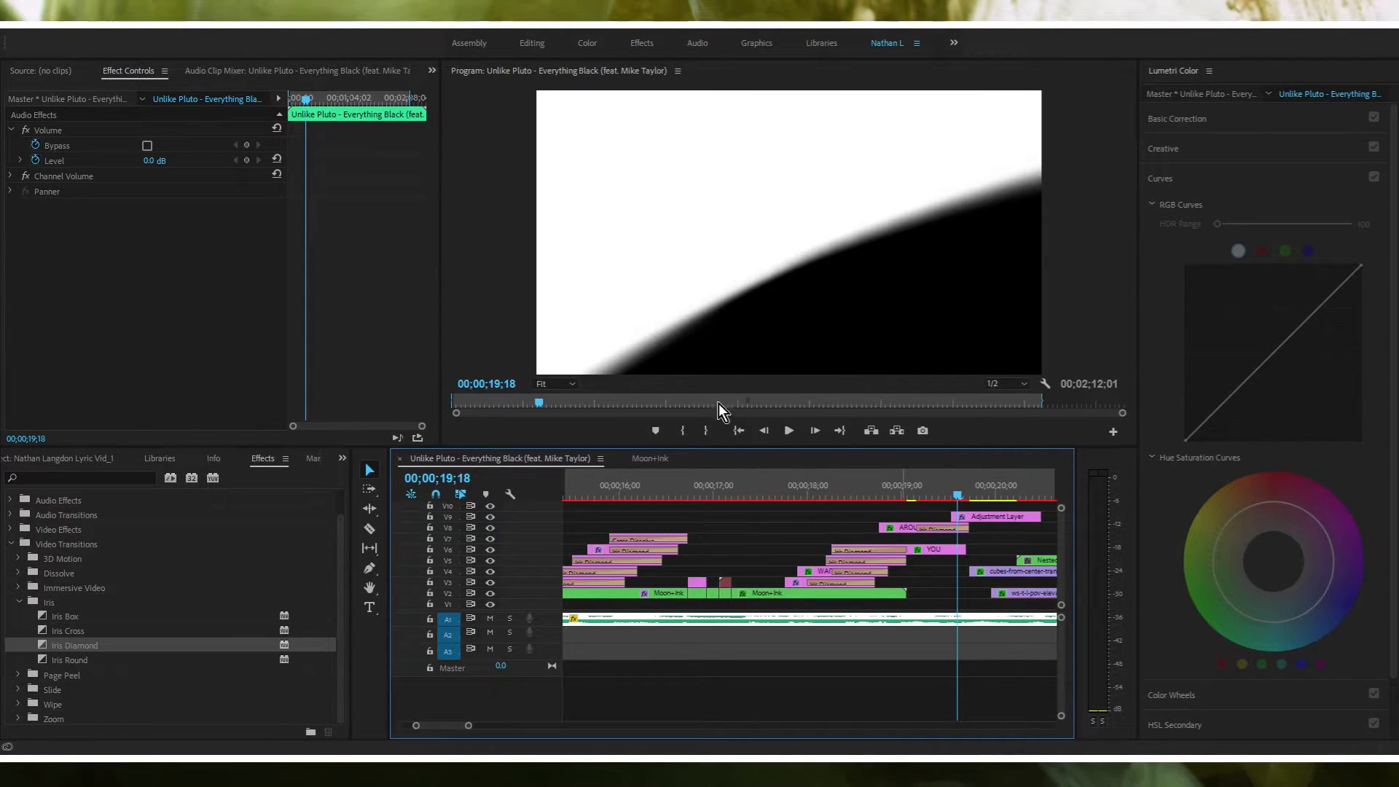
{"action": "mouse_move", "coordinate": [953, 497]}
{"action": "left_mouse_down"}
{"action": "mouse_move", "coordinate": [979, 489]}
{"action": "mouse_move", "coordinate": [965, 491]}
{"action": "left_mouse_up"}
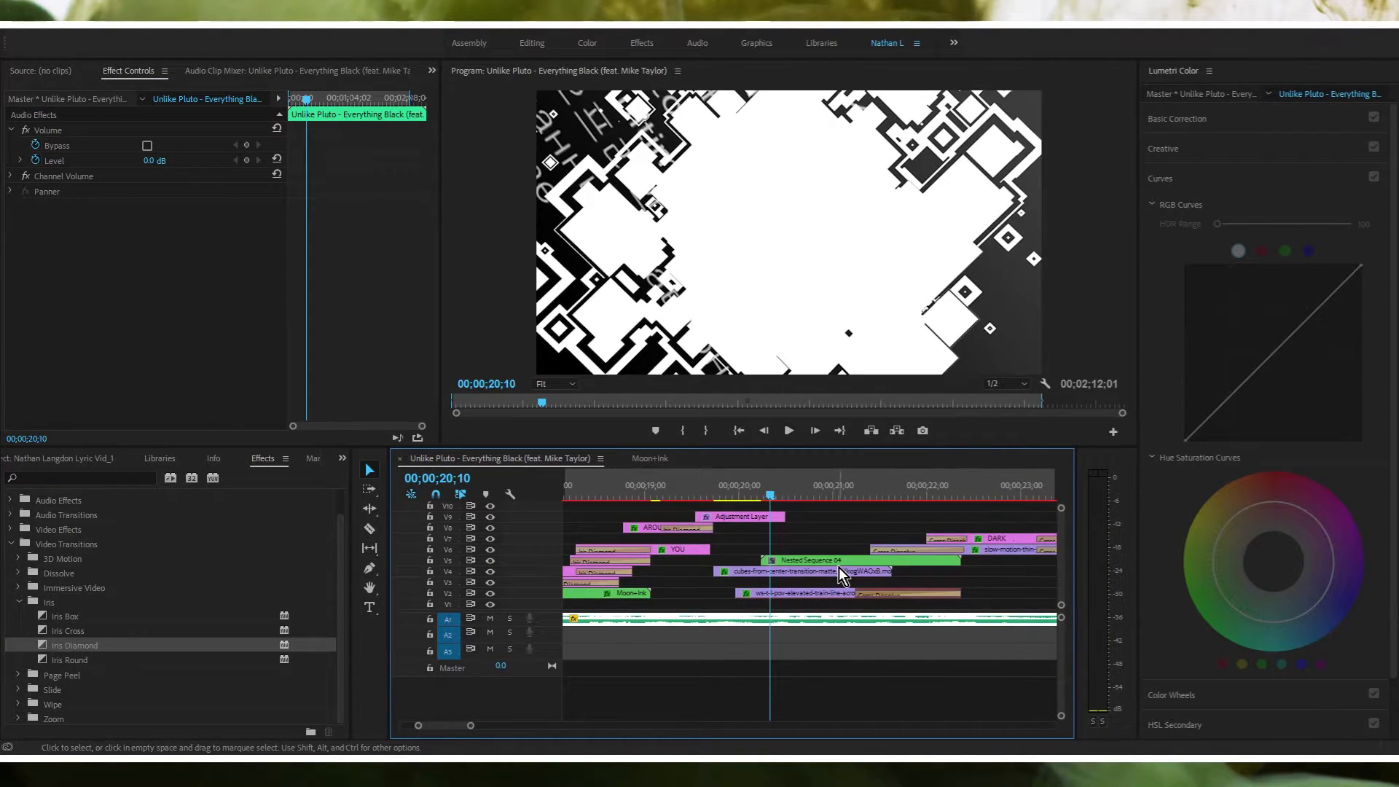
Step: Scrub the cubes-from-center transition from 00;00;19;24 through to the YOU GOT ME DANCING lyrics at 00;00;21;17
{"action": "scroll", "coordinate": [812, 566], "scroll_direction": "down", "scroll_amount": 4}
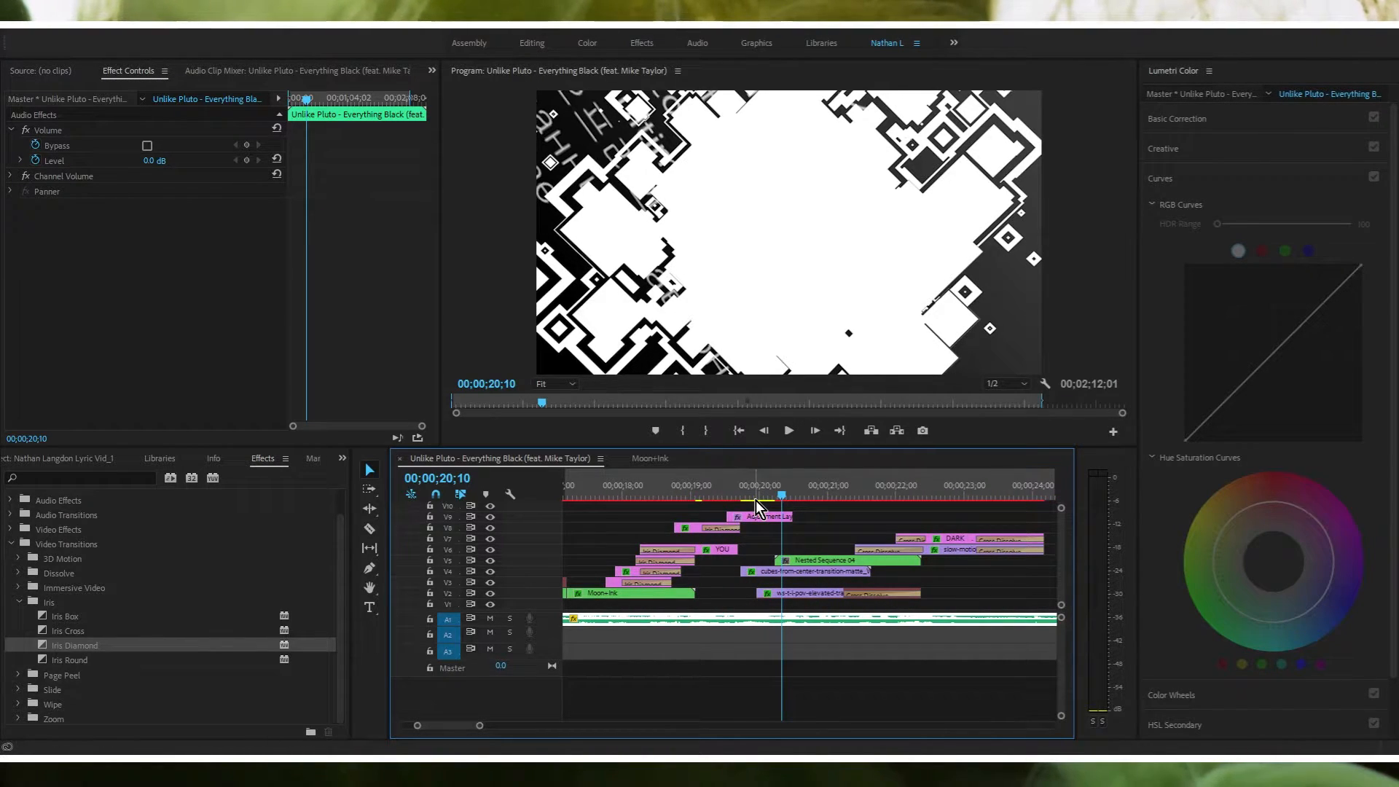
{"action": "scroll", "coordinate": [765, 494], "scroll_direction": "up", "scroll_amount": 1}
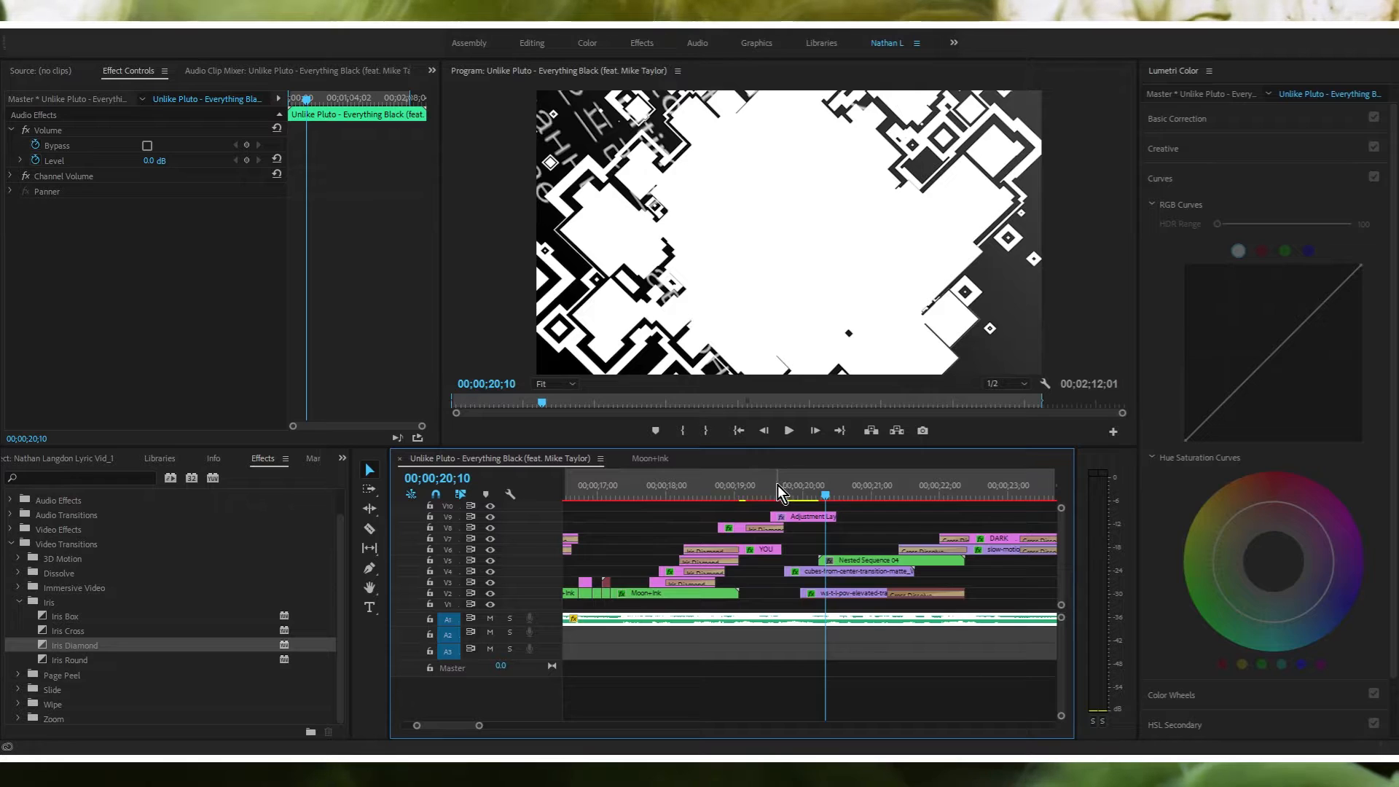
{"action": "mouse_move", "coordinate": [775, 486]}
{"action": "left_mouse_down"}
{"action": "mouse_move", "coordinate": [797, 484]}
{"action": "mouse_move", "coordinate": [761, 496]}
{"action": "mouse_move", "coordinate": [790, 495]}
{"action": "left_mouse_up"}
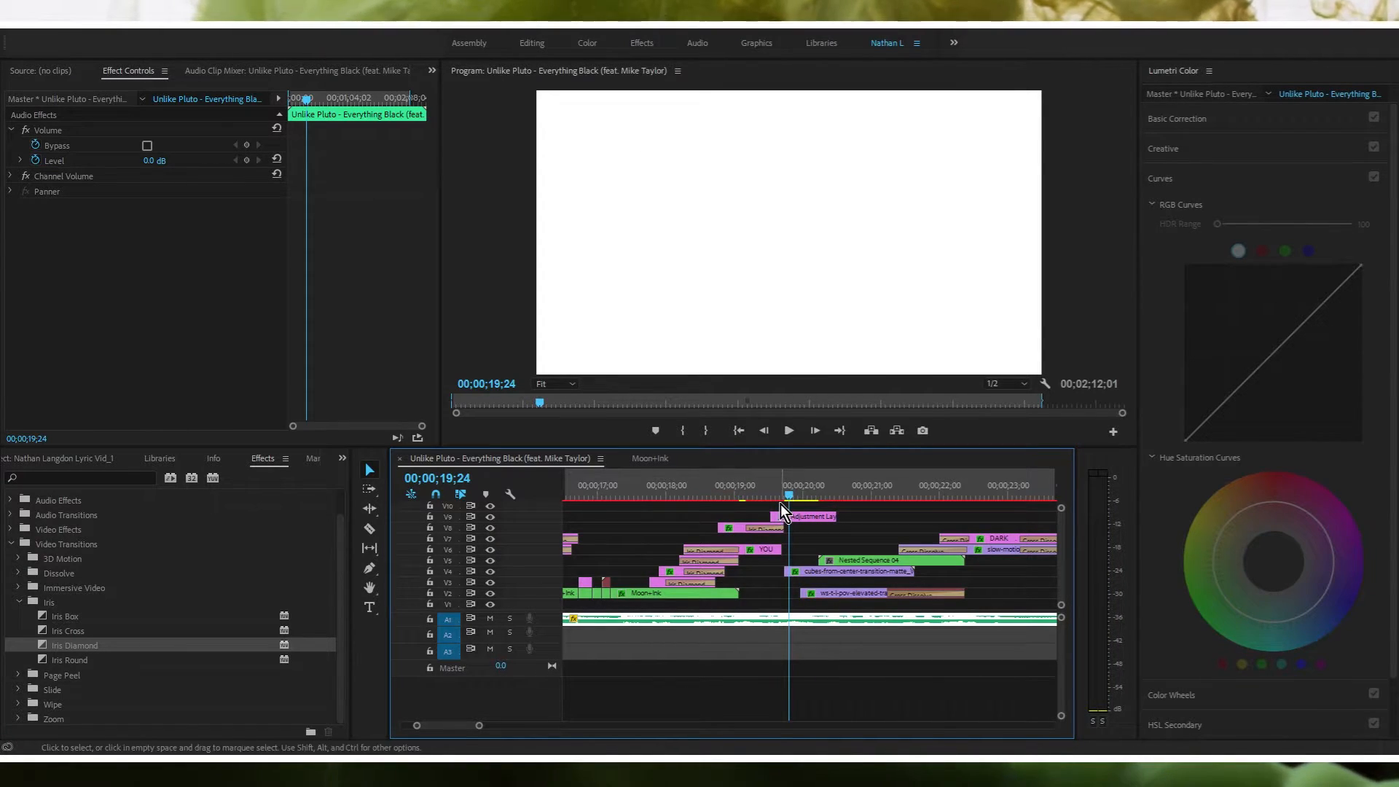
{"action": "left_click_drag", "start_coordinate": [791, 496], "coordinate": [822, 493]}
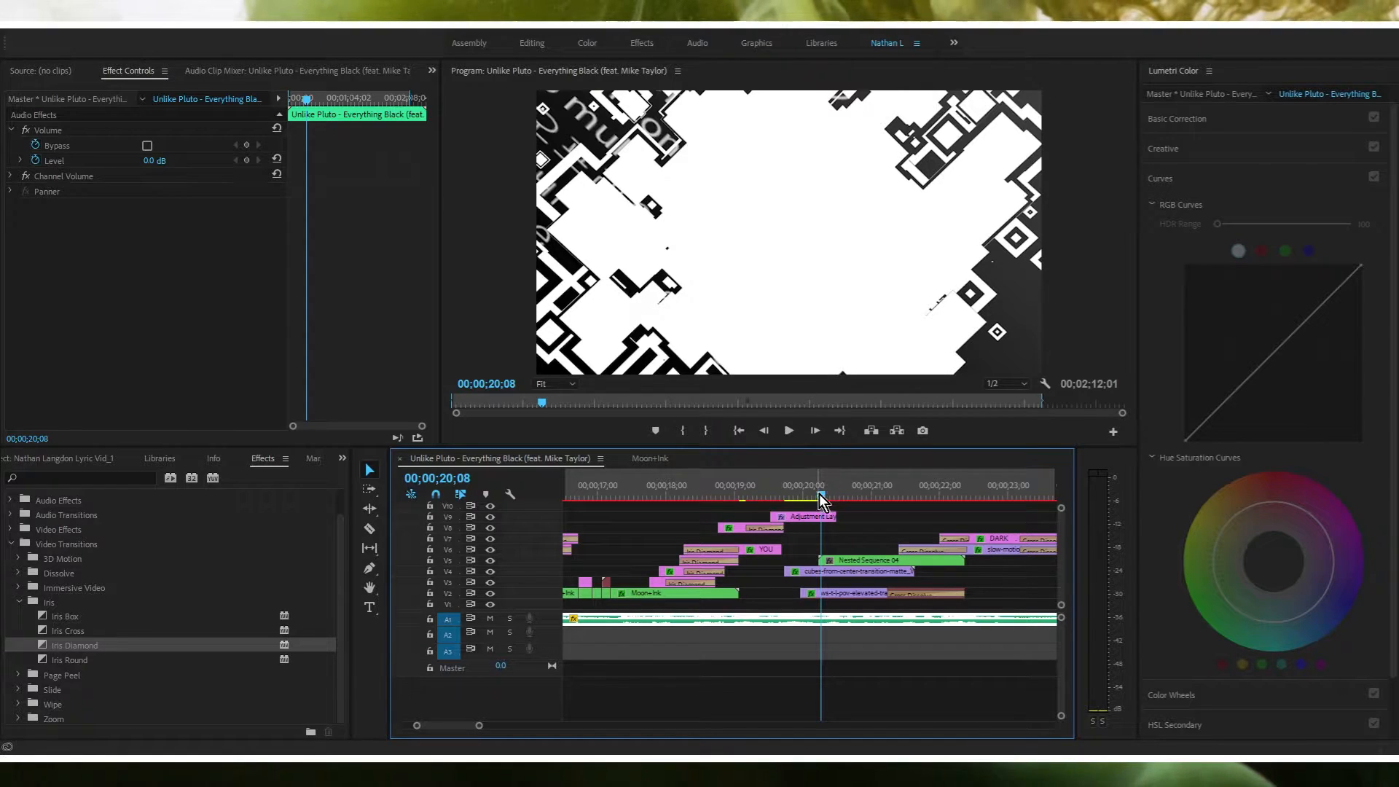
{"action": "left_click_drag", "start_coordinate": [824, 490], "coordinate": [911, 491]}
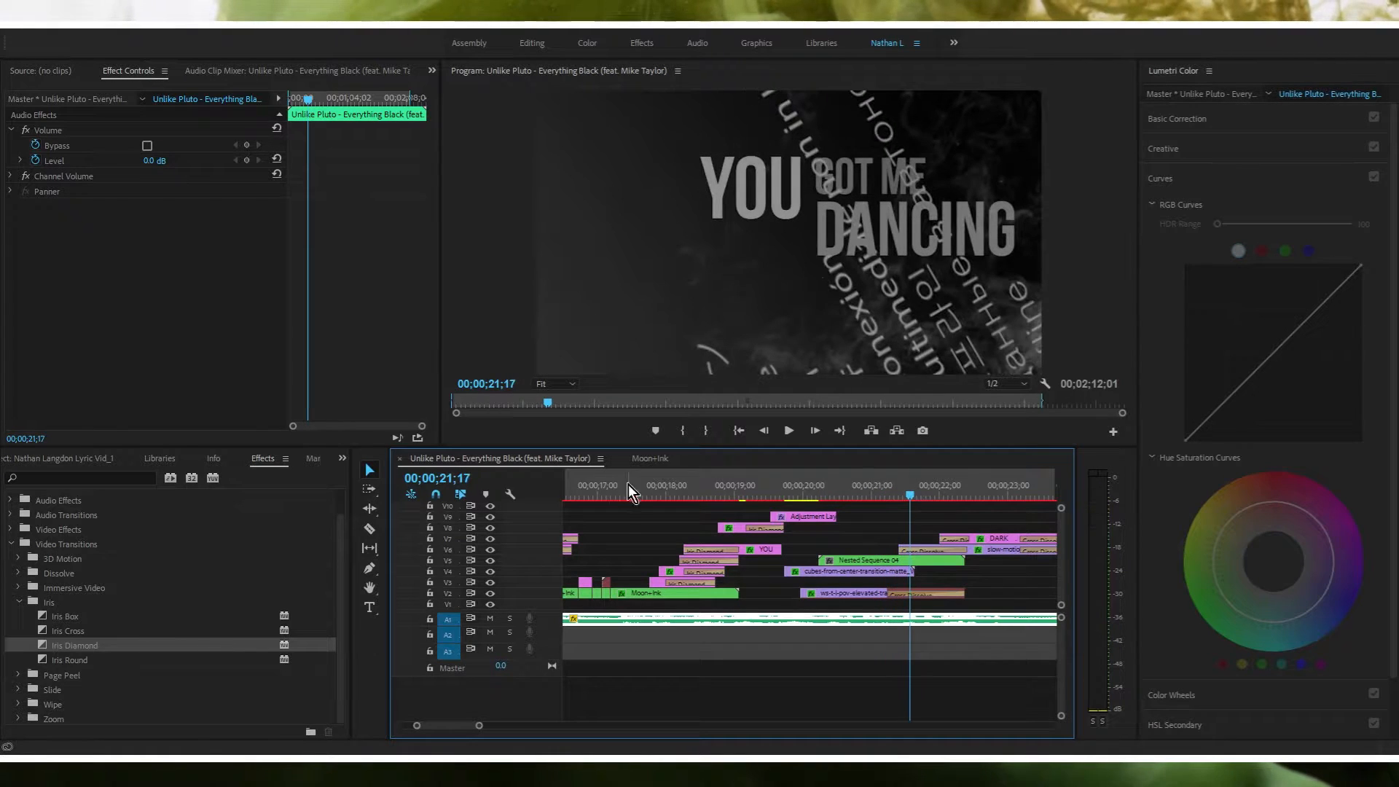
Step: Review the smoky IN THE DARK lyrics from 00;00;21;27 to the large DARK title at 00;00;22;18
{"action": "key", "text": "backslash"}
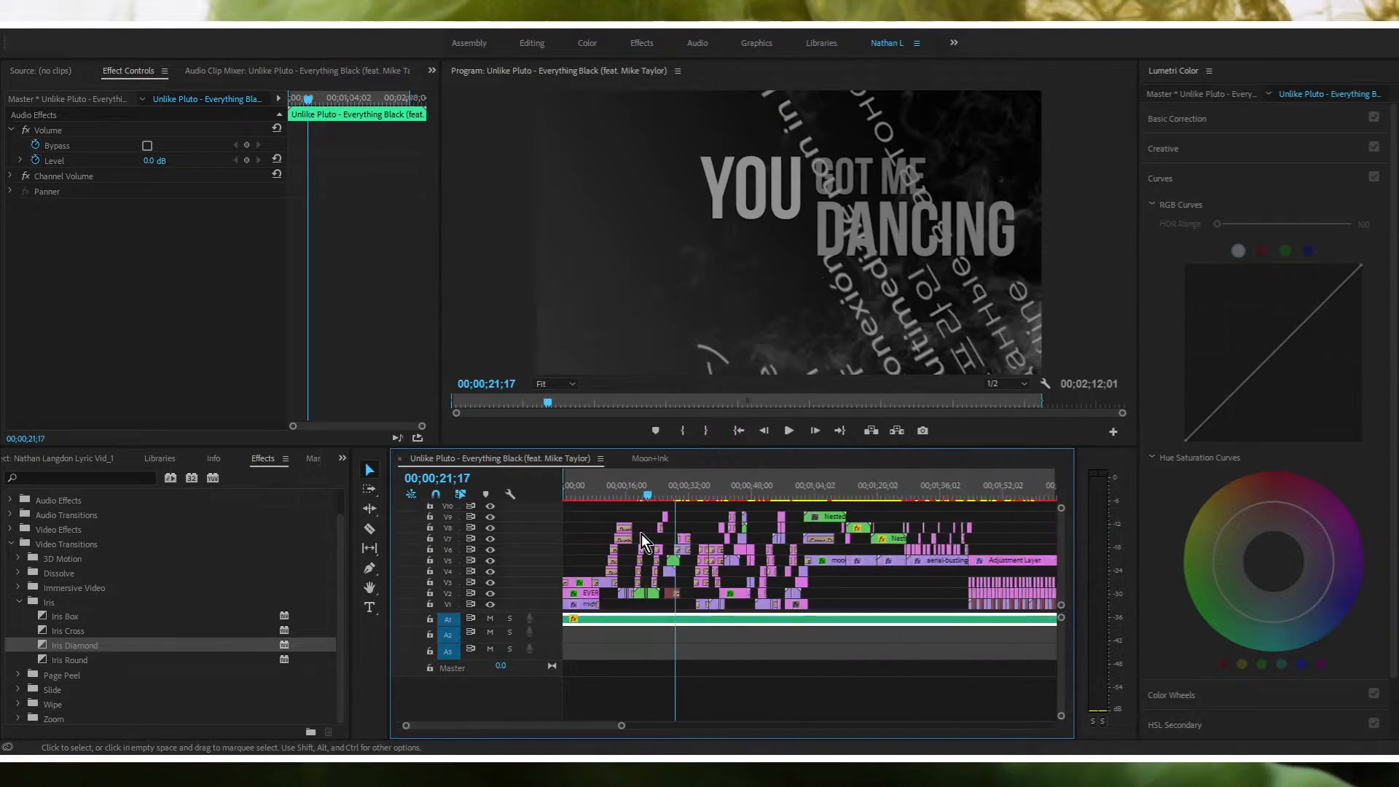
{"action": "left_click", "coordinate": [570, 495]}
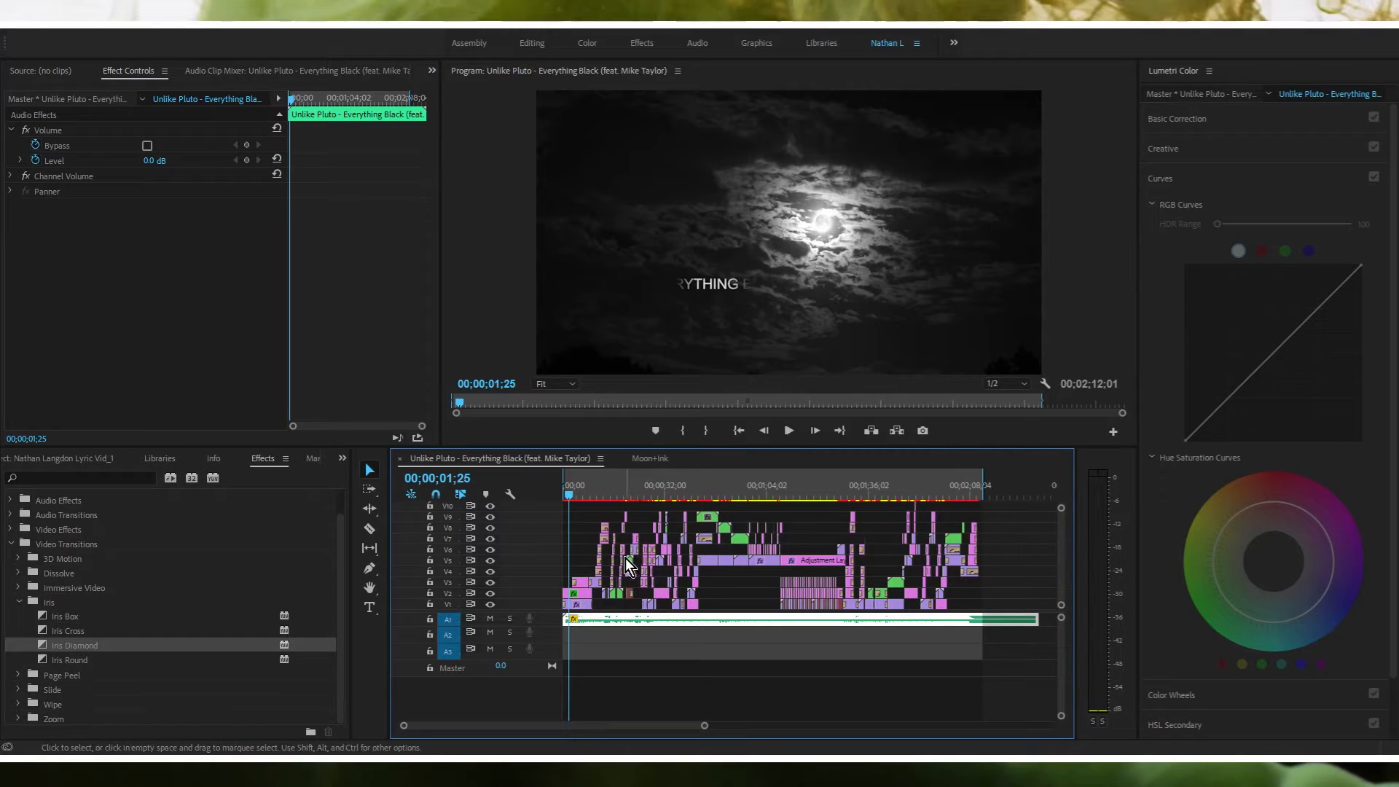
{"action": "key", "text": "backslash"}
{"action": "key", "text": "equal"}
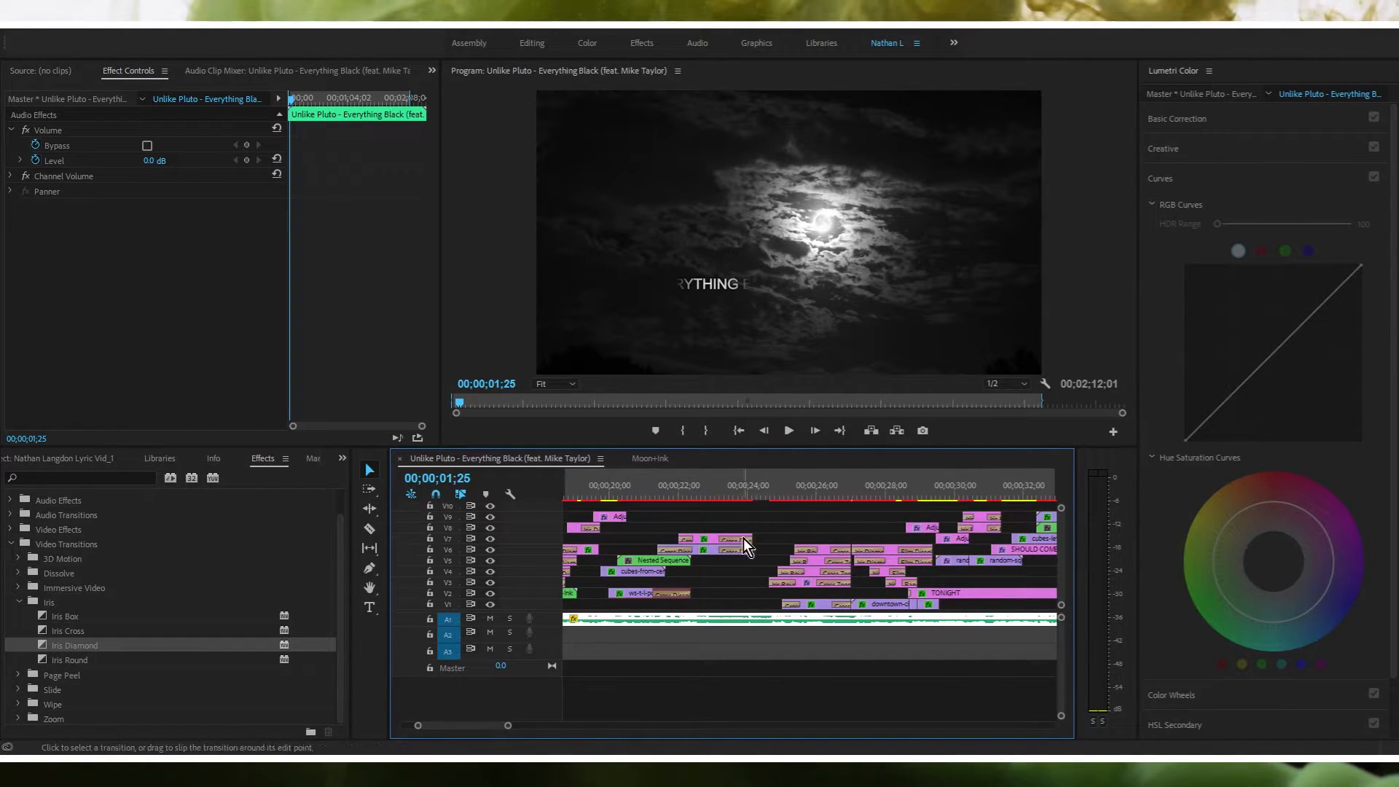
{"action": "key", "text": "equal"}
{"action": "left_click_drag", "start_coordinate": [663, 487], "coordinate": [682, 491]}
{"action": "scroll", "coordinate": [682, 491], "scroll_direction": "down", "scroll_amount": 1}
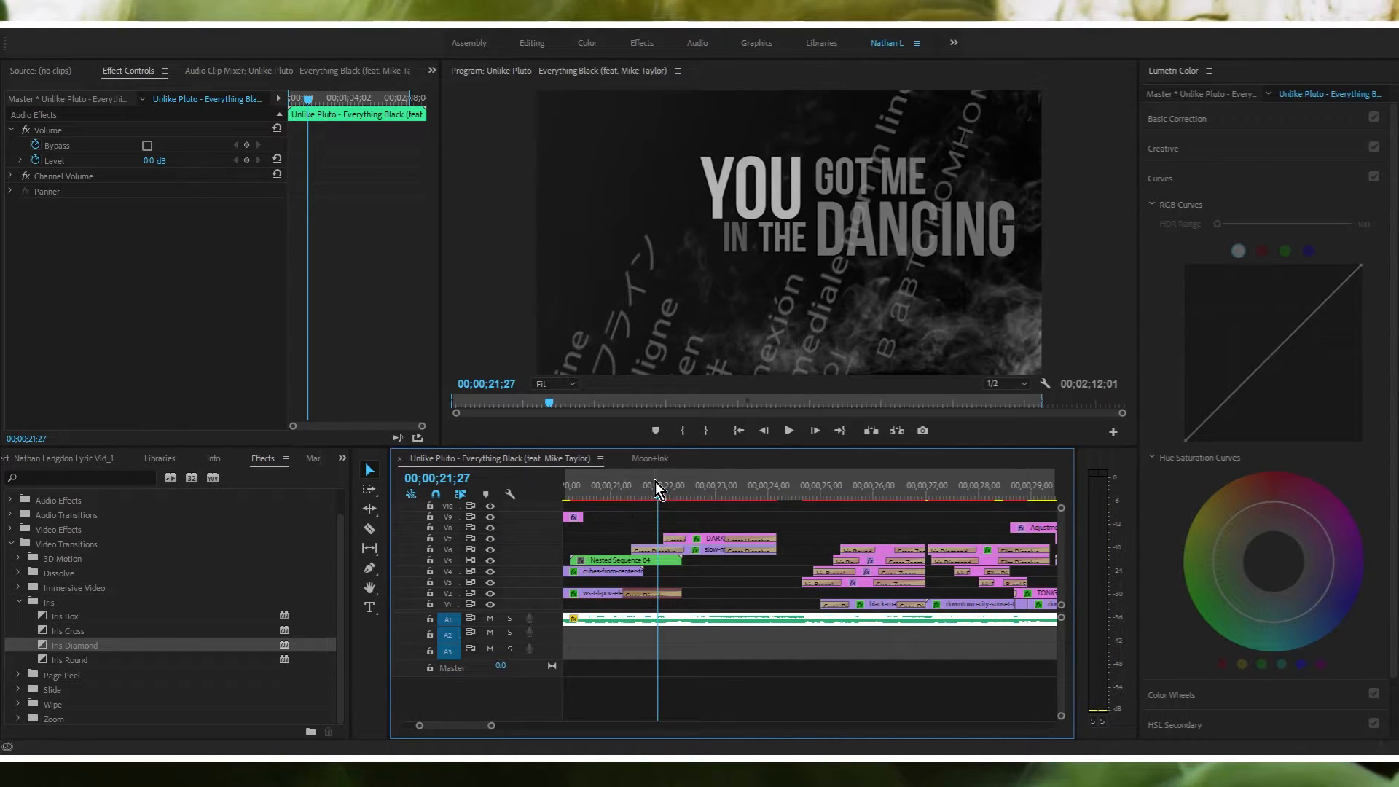
{"action": "left_click", "coordinate": [693, 487]}
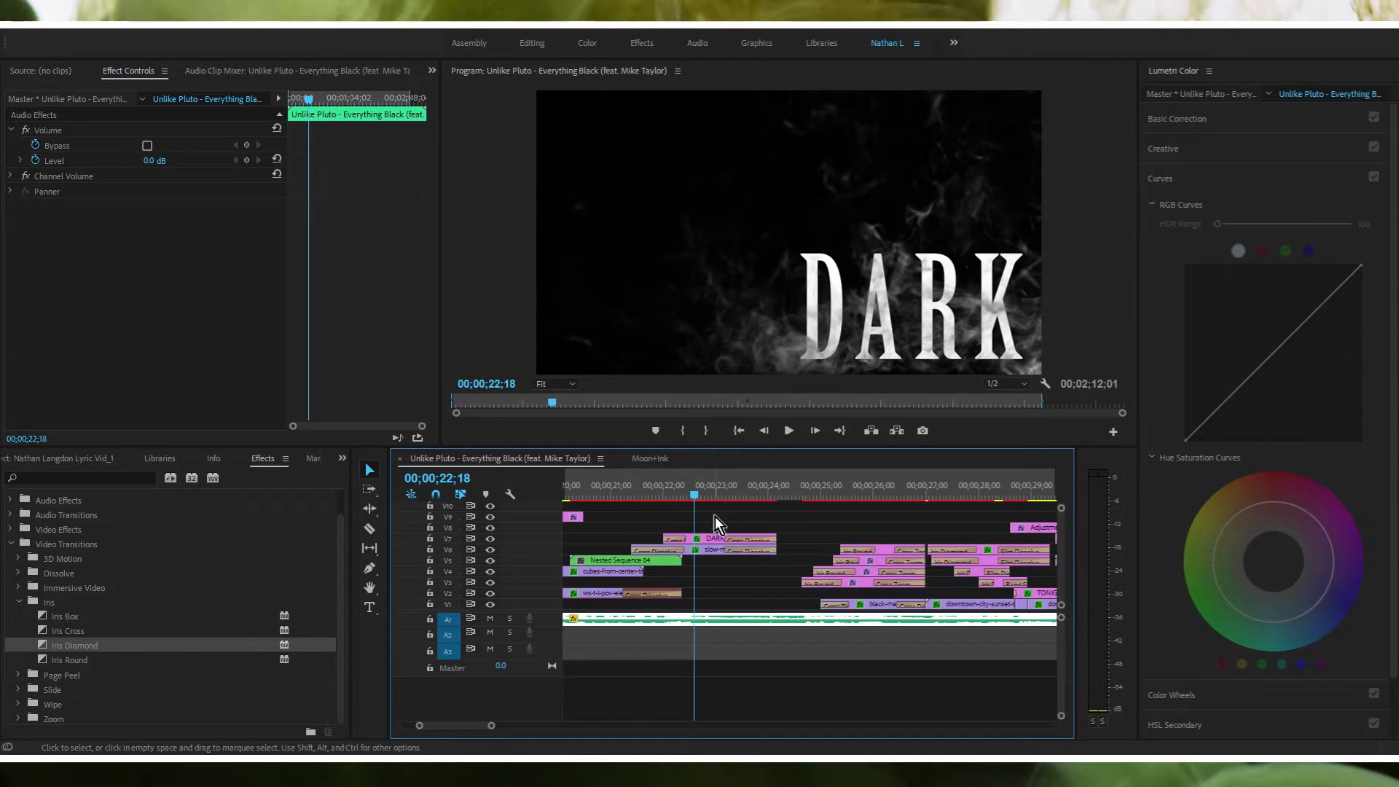
Step: Scrub the I'VE CLOSED MY EYES lyrics over the eye footage to 00;00;26;05 and play the section back
{"action": "left_click_drag", "start_coordinate": [695, 486], "coordinate": [854, 483]}
{"action": "key", "text": "minus"}
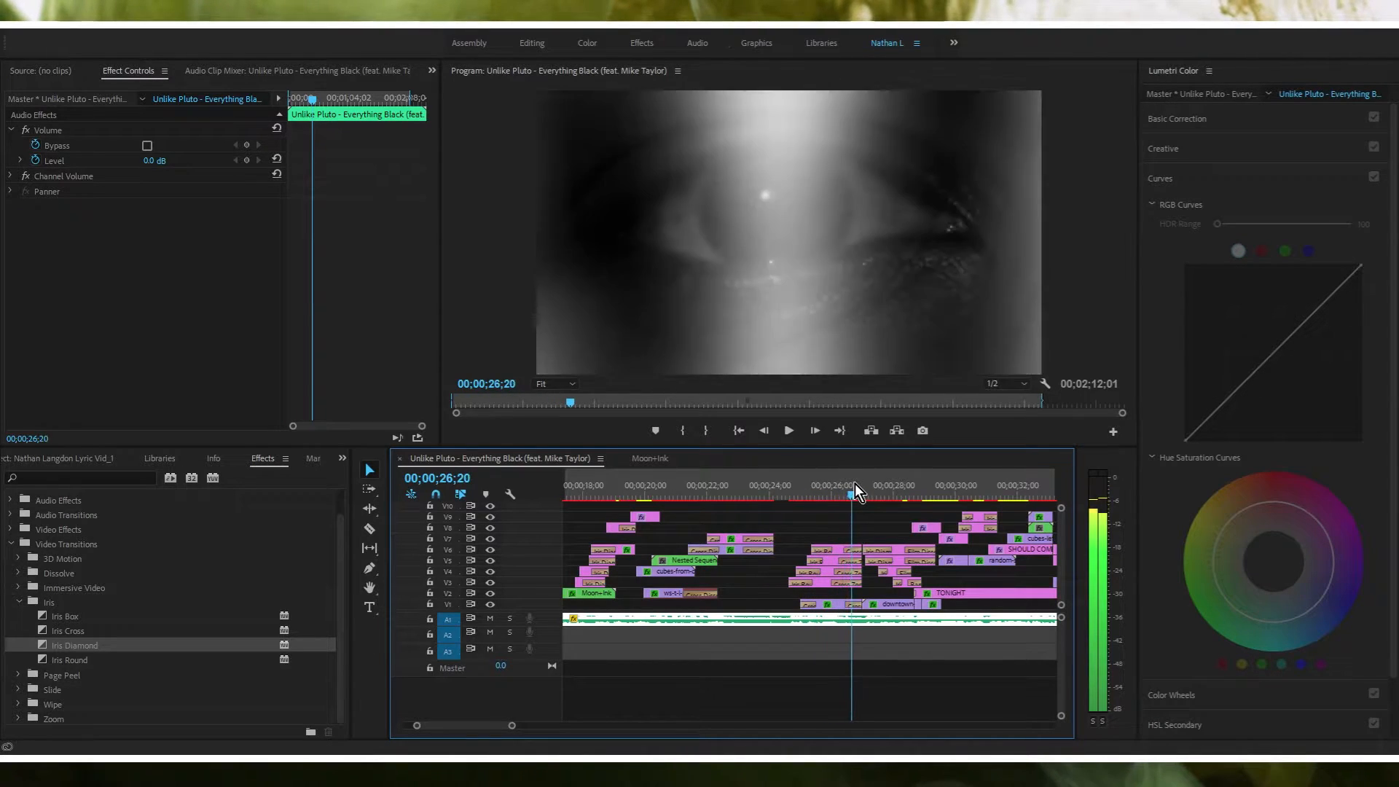
{"action": "scroll", "coordinate": [881, 506], "scroll_direction": "up", "scroll_amount": 2}
{"action": "scroll", "coordinate": [848, 539], "scroll_direction": "up", "scroll_amount": 2}
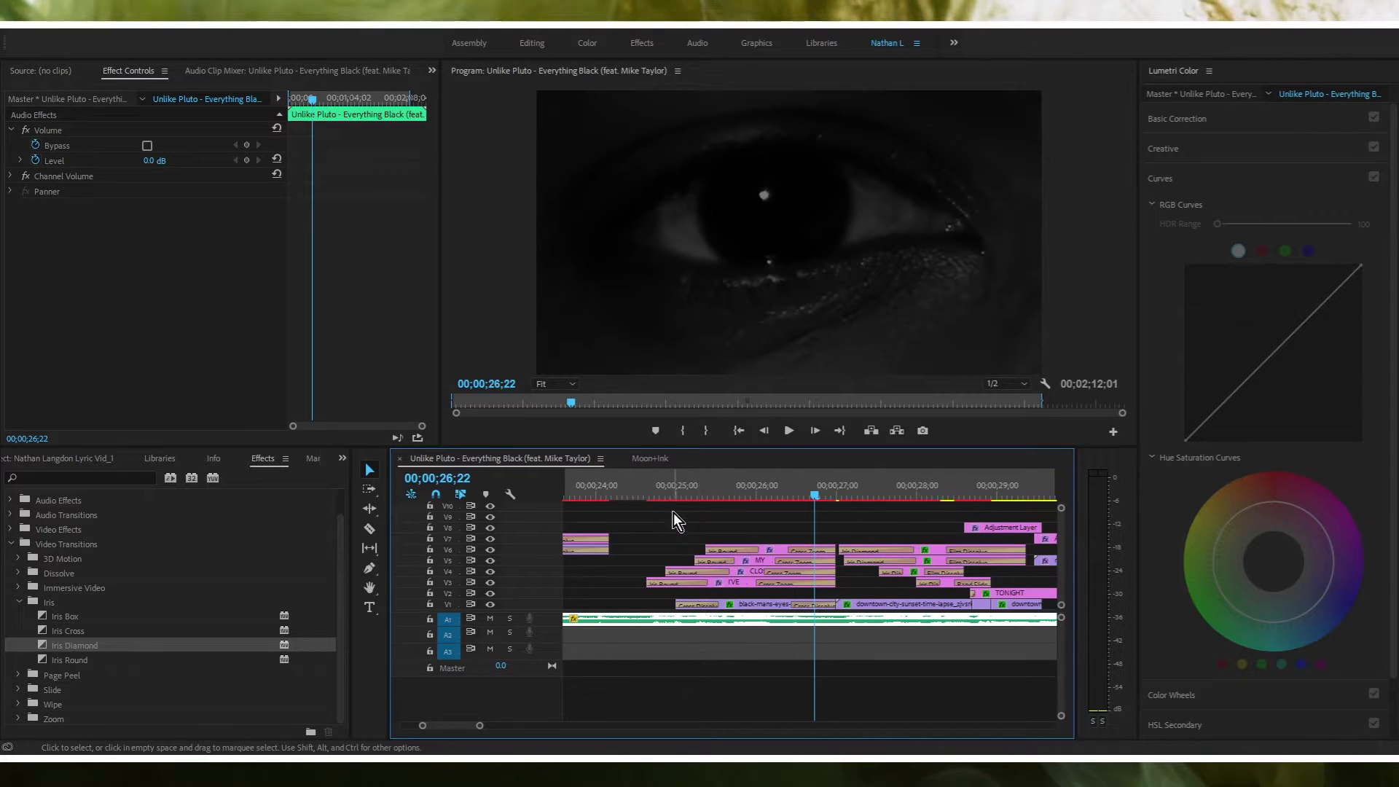
{"action": "left_click", "coordinate": [676, 480]}
{"action": "left_click_drag", "start_coordinate": [679, 476], "coordinate": [771, 480]}
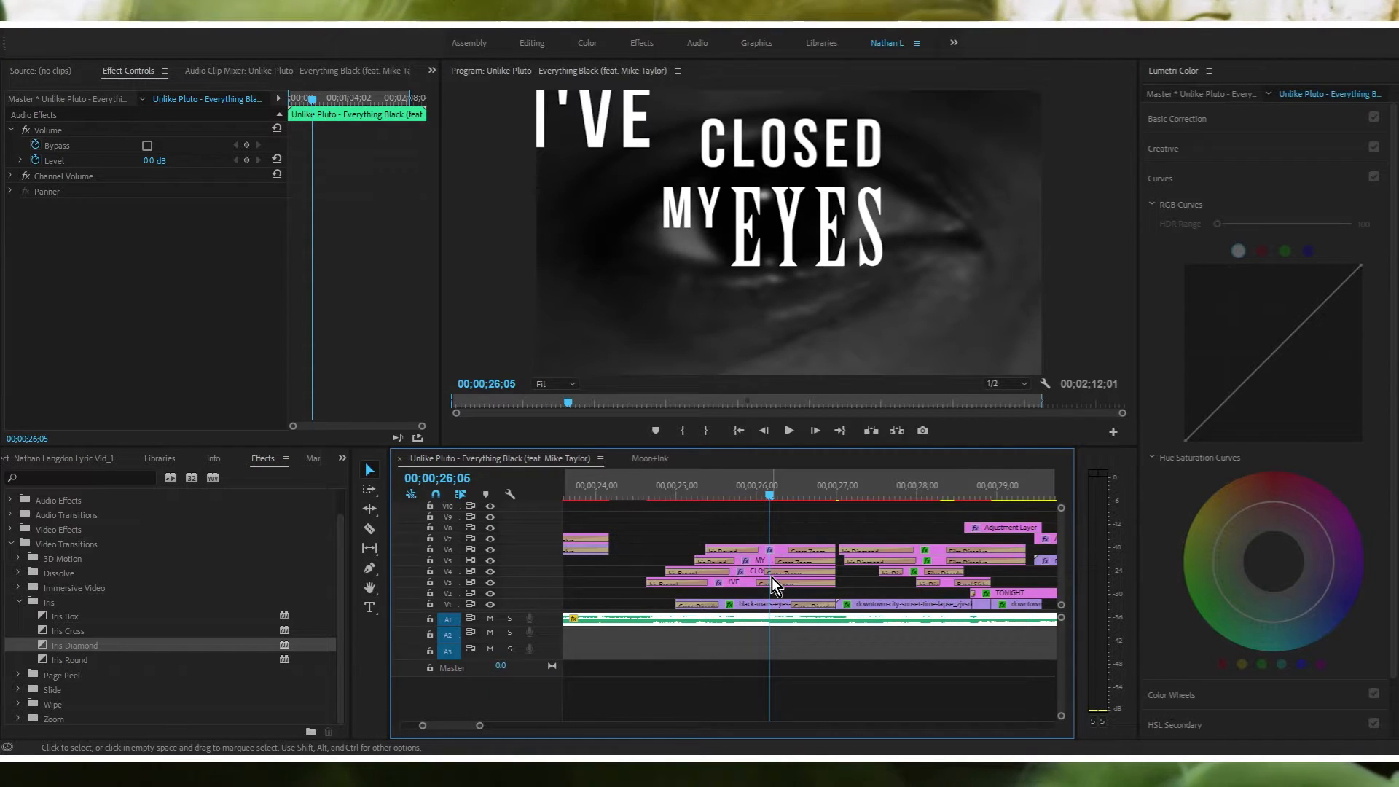
{"action": "mouse_move", "coordinate": [686, 495]}
{"action": "left_mouse_down"}
{"action": "mouse_move", "coordinate": [748, 493]}
{"action": "mouse_move", "coordinate": [683, 502]}
{"action": "left_mouse_up"}
{"action": "key", "text": "space"}
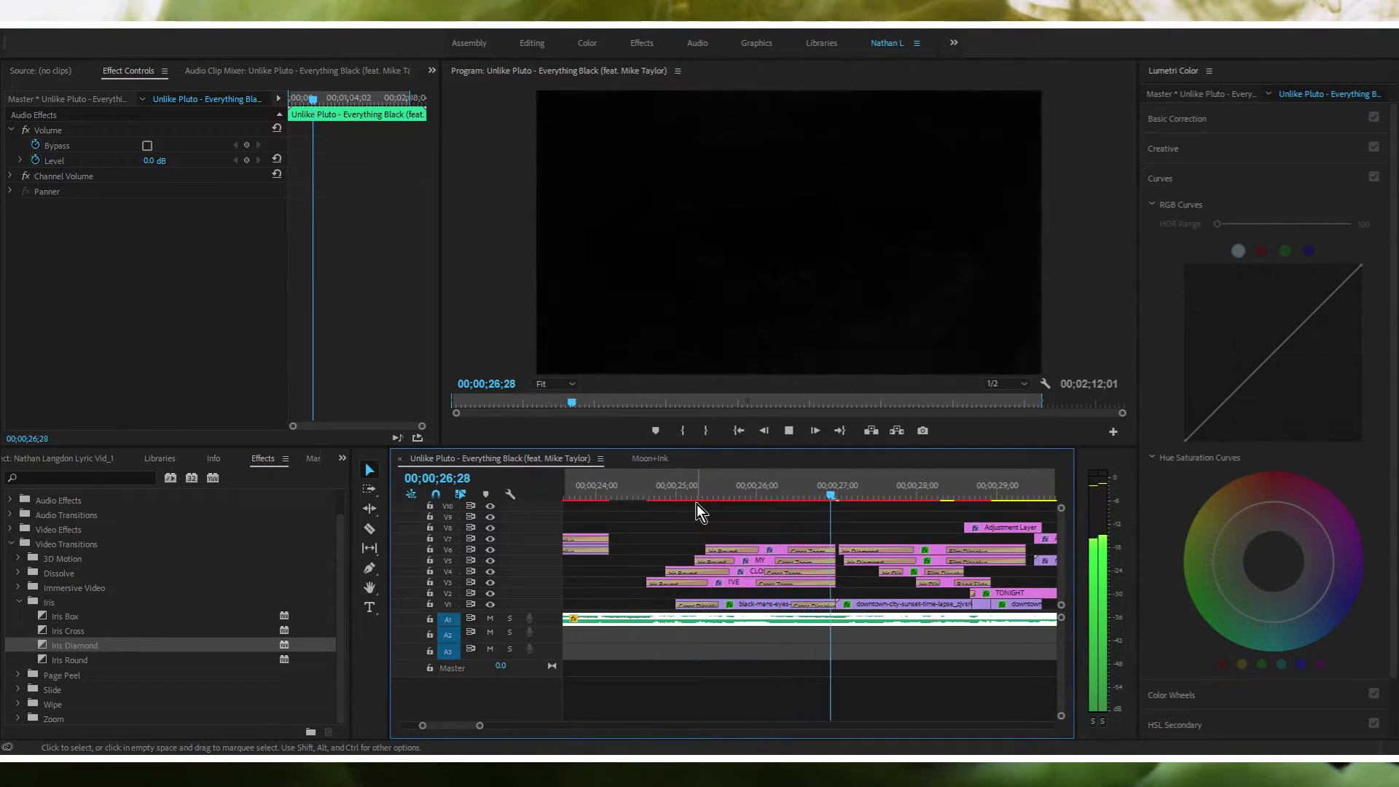
{"action": "key", "text": "space"}
Step: Play the city skyline section from about 00;00;27;01 and scrub to the BUT I WON'T SLEEP lyrics at 00;00;28;16
{"action": "left_click_drag", "start_coordinate": [761, 490], "coordinate": [881, 488]}
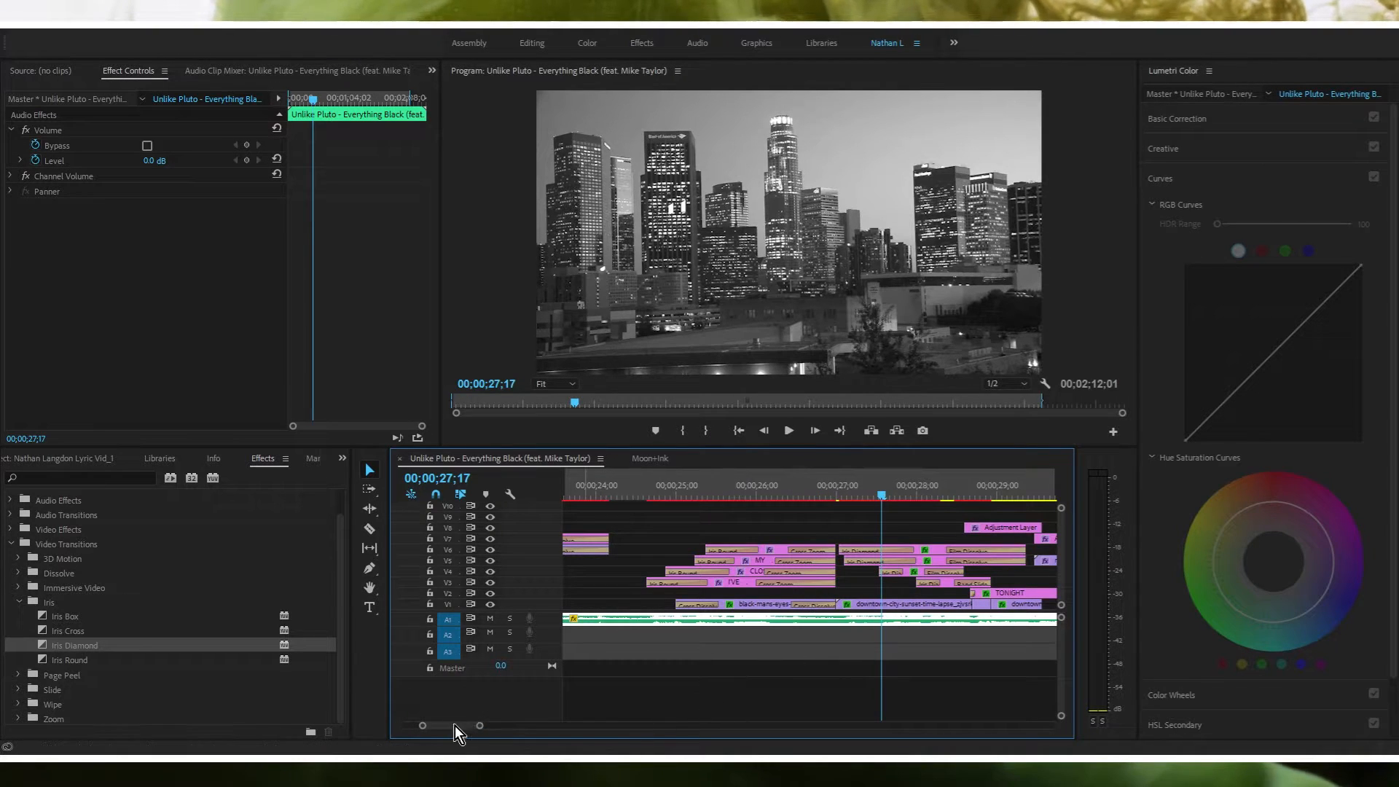
{"action": "left_click_drag", "start_coordinate": [456, 725], "coordinate": [459, 724]}
{"action": "scroll", "coordinate": [893, 569], "scroll_direction": "down", "scroll_amount": 3}
{"action": "scroll", "coordinate": [922, 572], "scroll_direction": "up", "scroll_amount": 3}
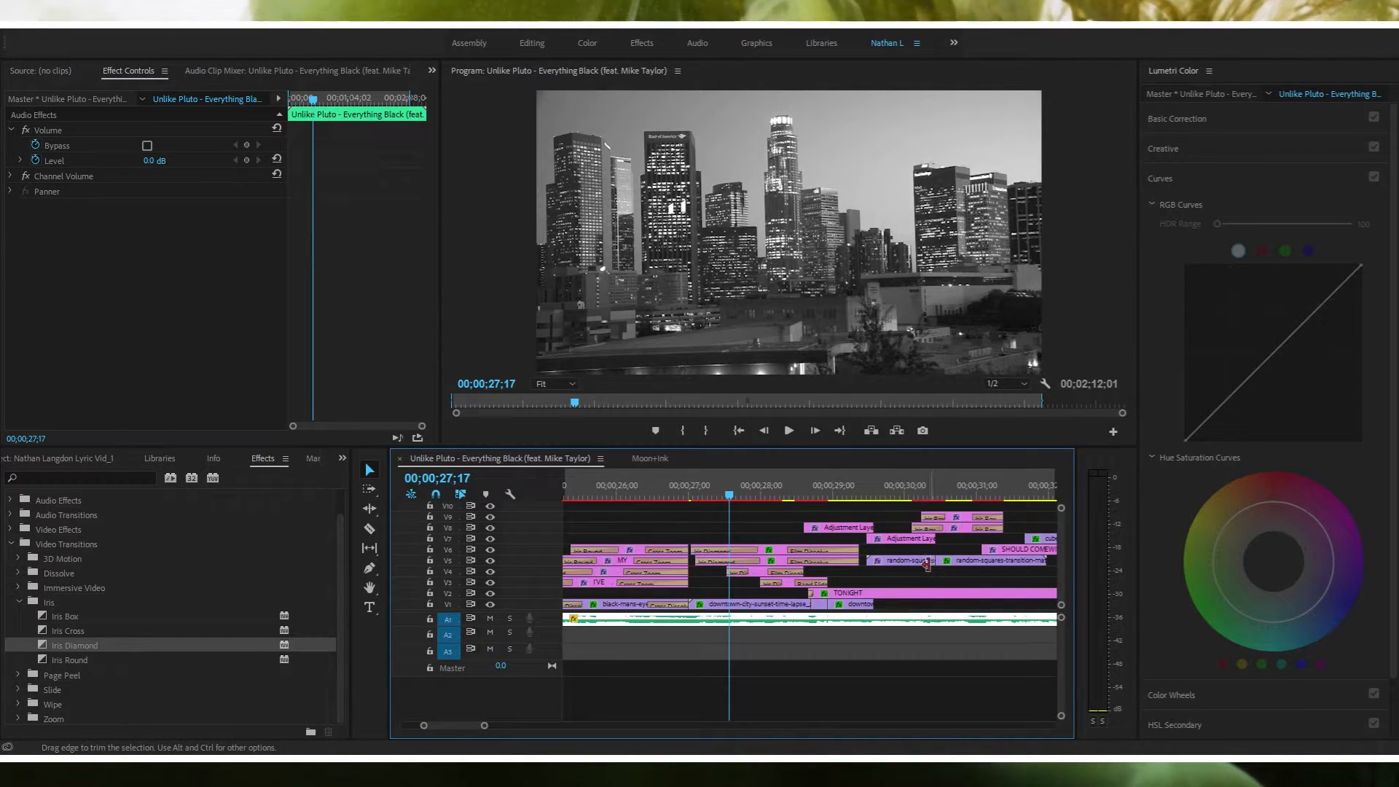
{"action": "left_click_drag", "start_coordinate": [734, 493], "coordinate": [692, 492]}
{"action": "key", "text": "space"}
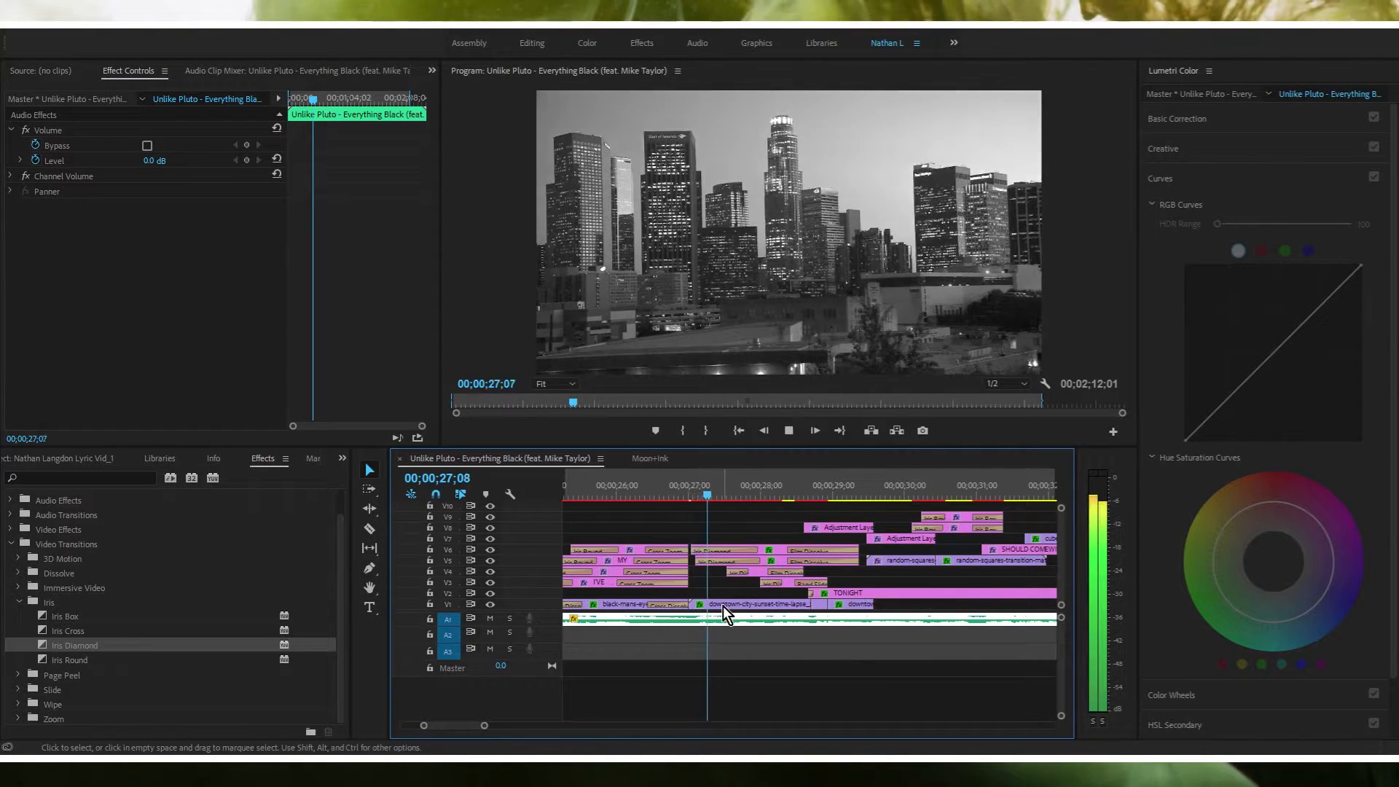
{"action": "left_click_drag", "start_coordinate": [874, 493], "coordinate": [804, 494]}
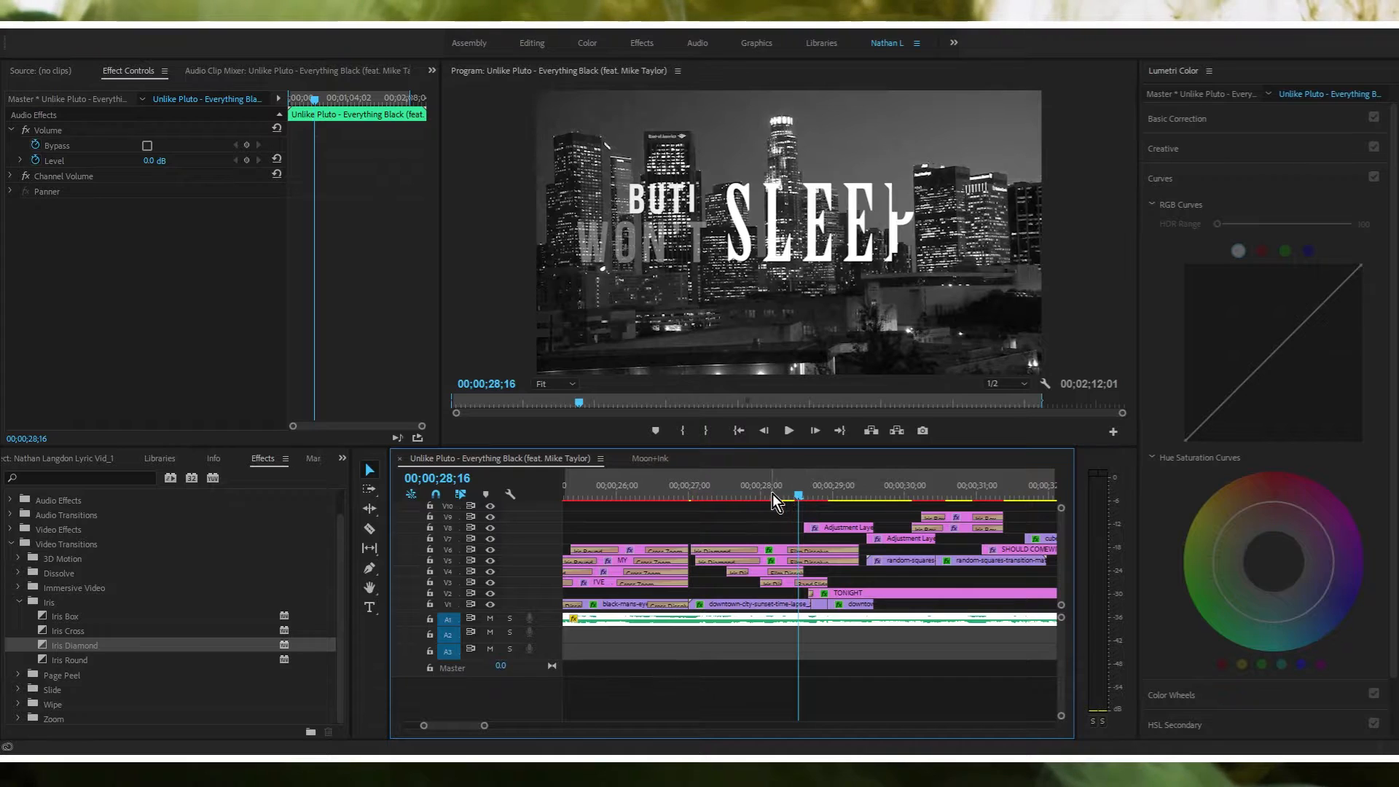
Step: Replay the BUT I WON'T text entrance from 00;00;27;01 and scrub through it up to 00;00;28;00
{"action": "left_click_drag", "start_coordinate": [699, 491], "coordinate": [729, 493]}
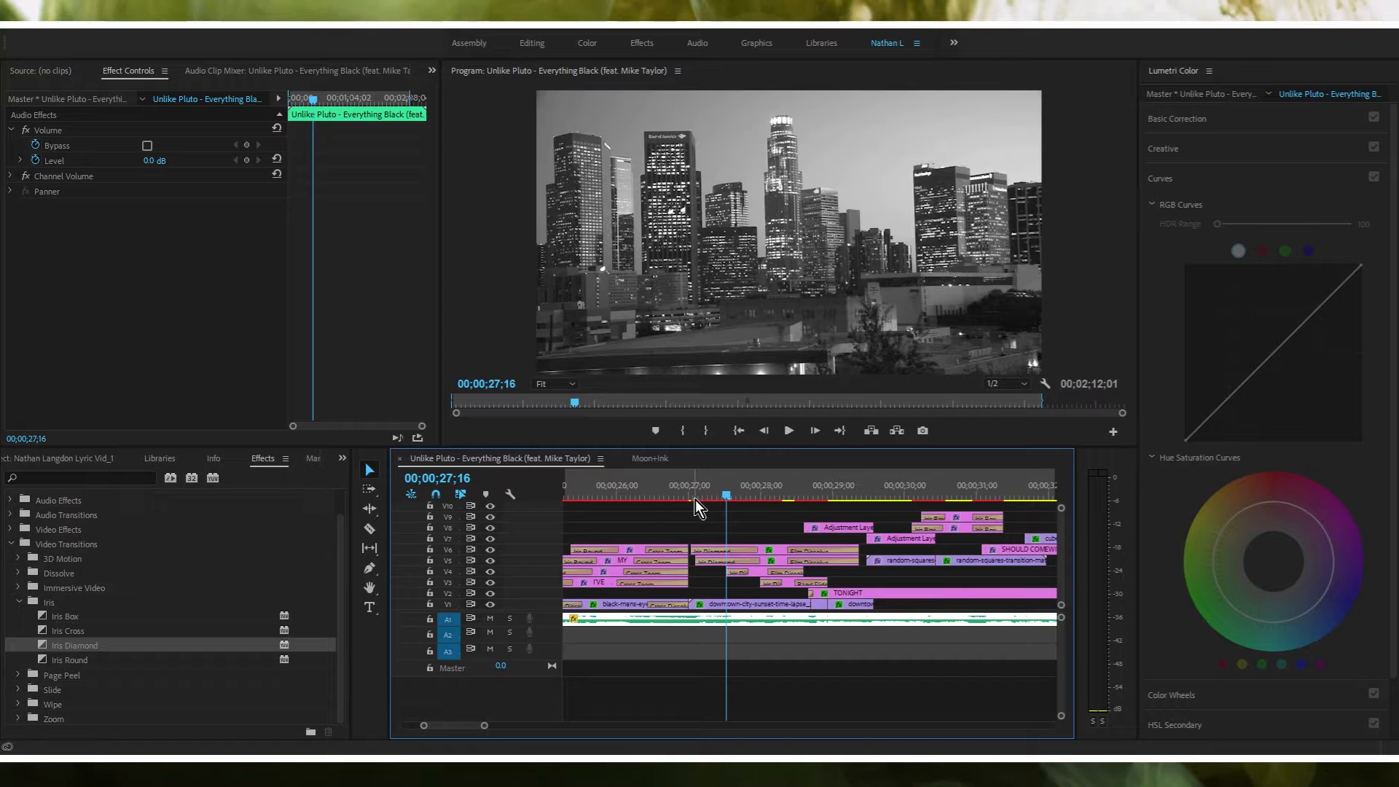
{"action": "key", "text": "space"}
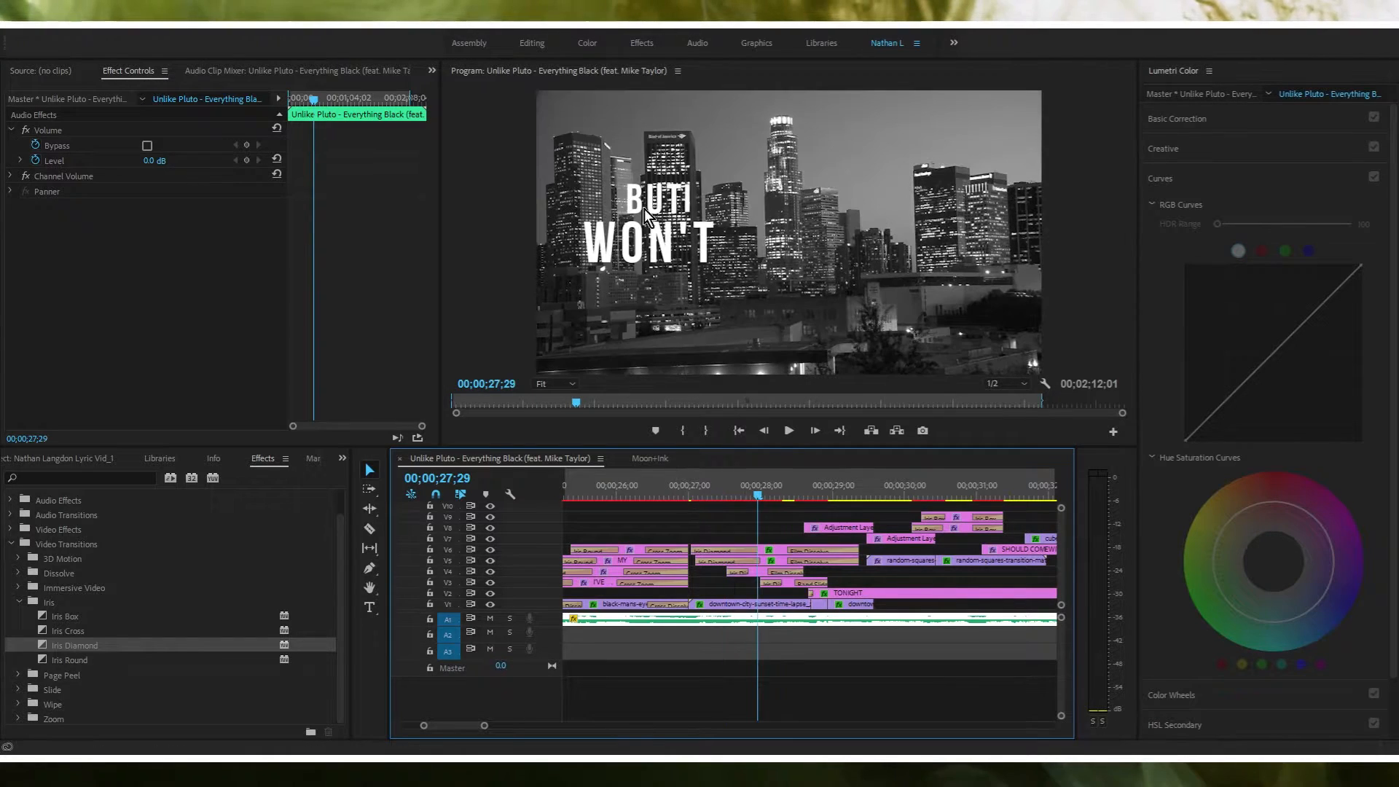
{"action": "left_click", "coordinate": [694, 487]}
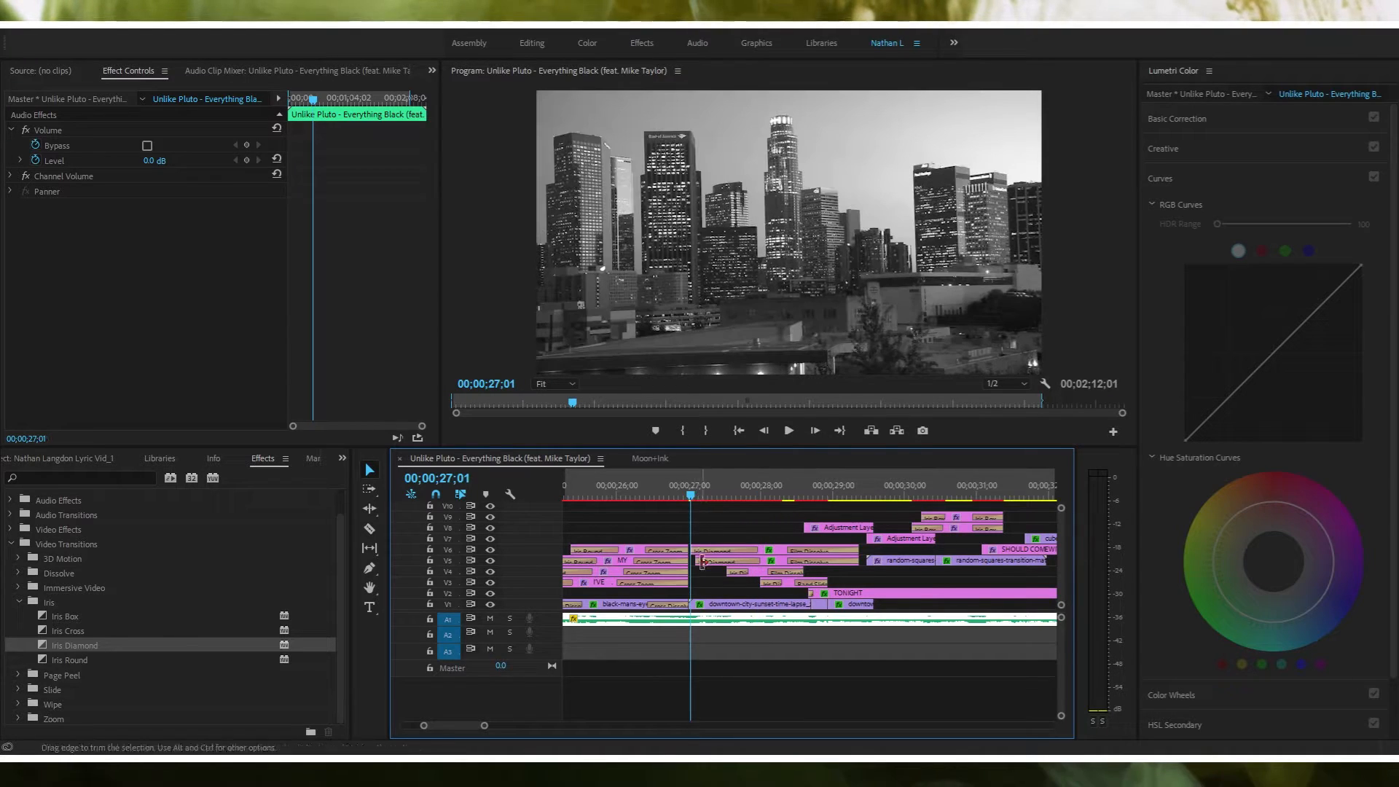
{"action": "key", "text": "space"}
{"action": "key", "text": "space"}
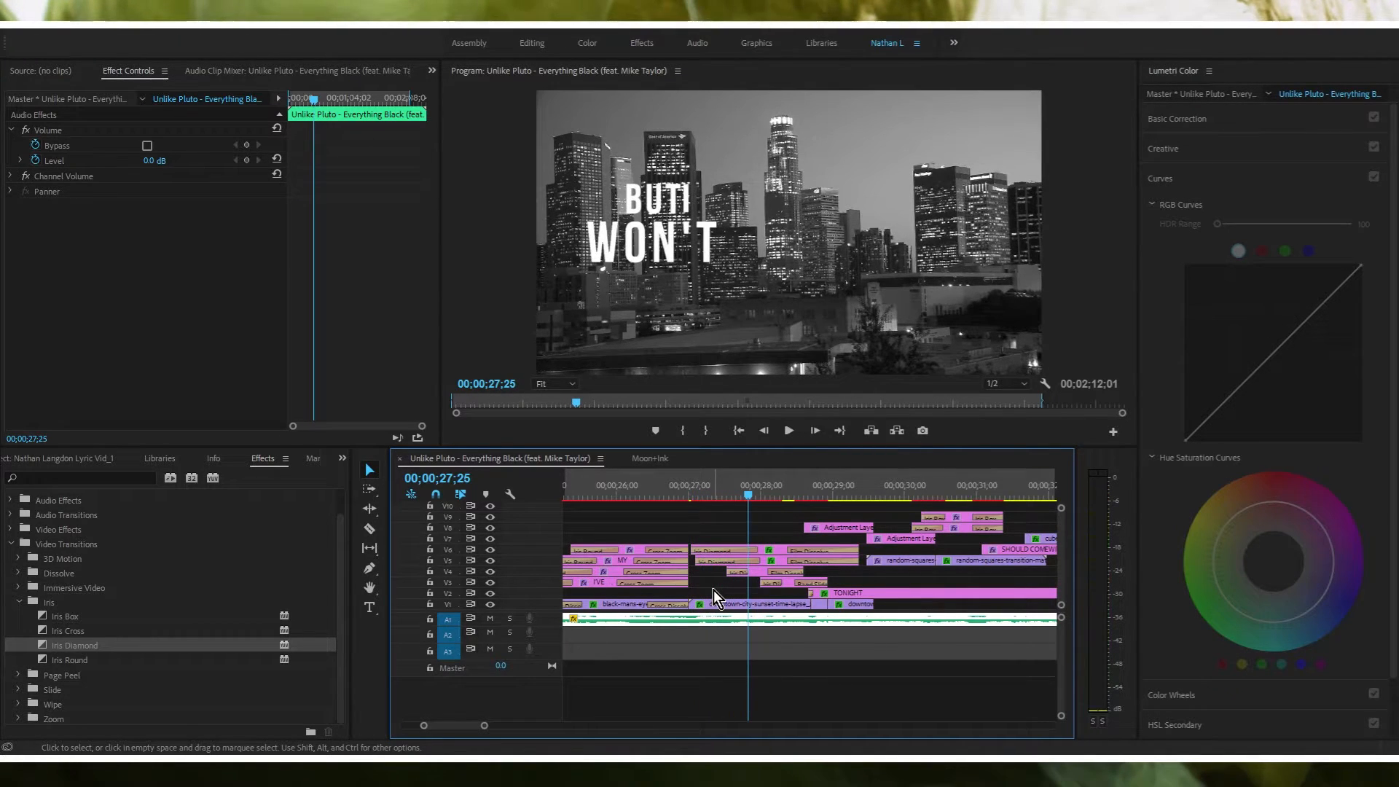
{"action": "left_click", "coordinate": [693, 487]}
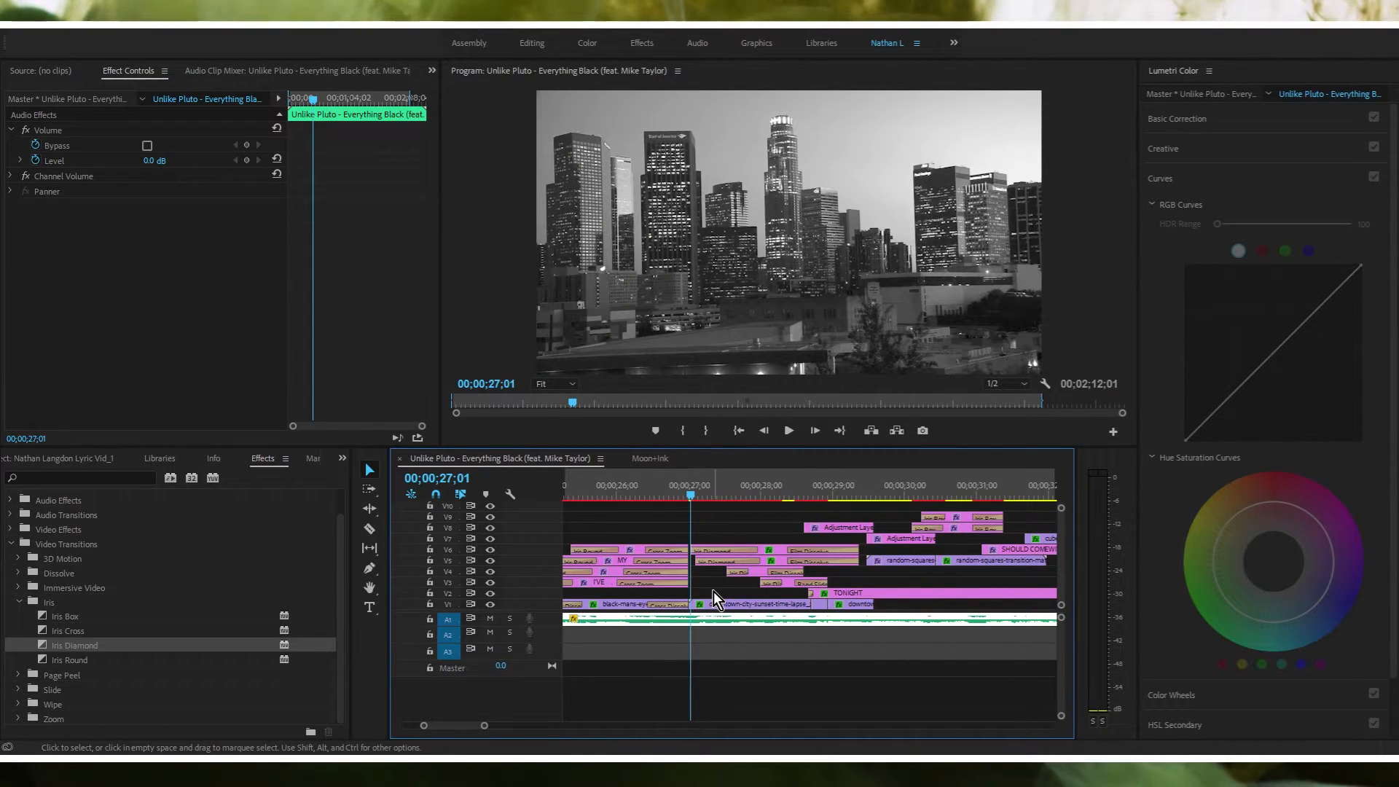
{"action": "key", "text": "space"}
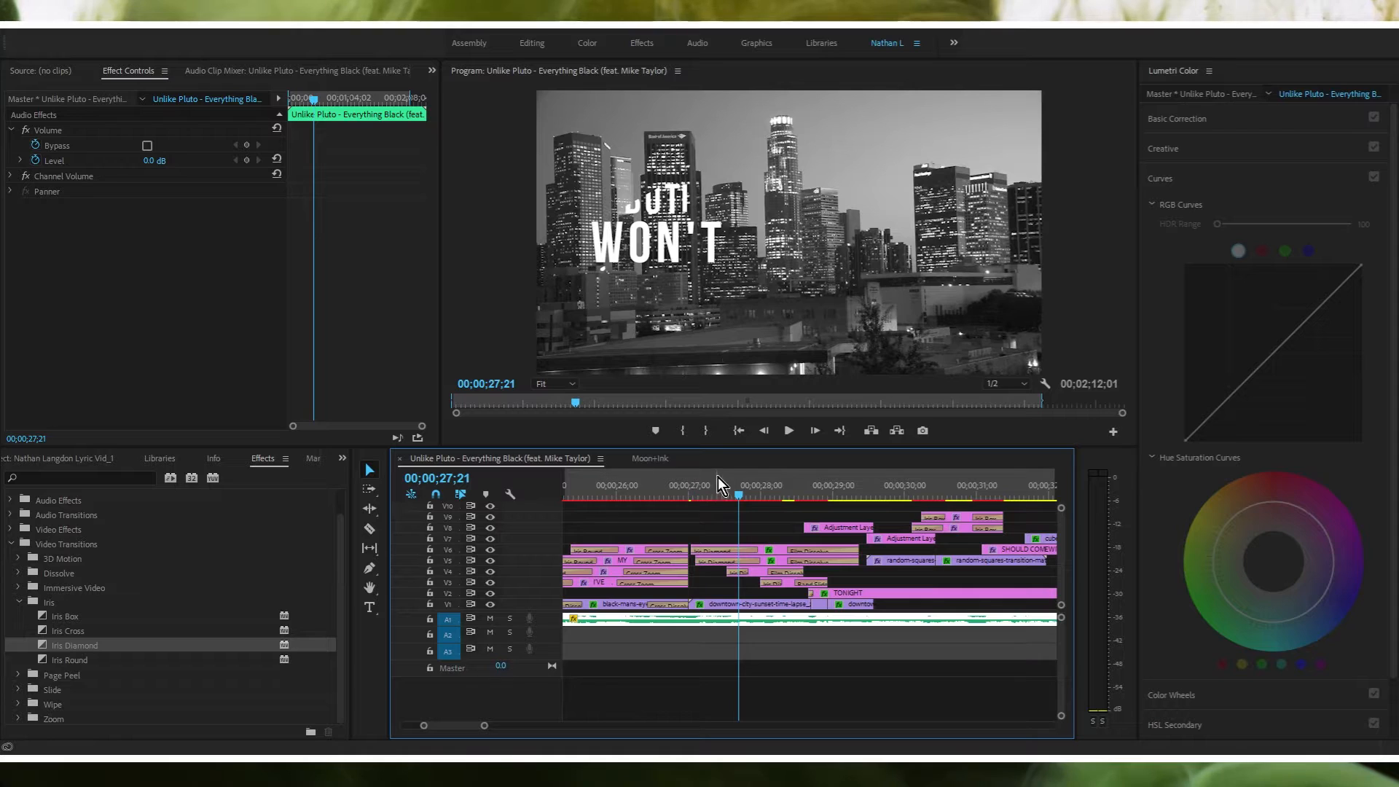
{"action": "left_click_drag", "start_coordinate": [742, 493], "coordinate": [752, 492]}
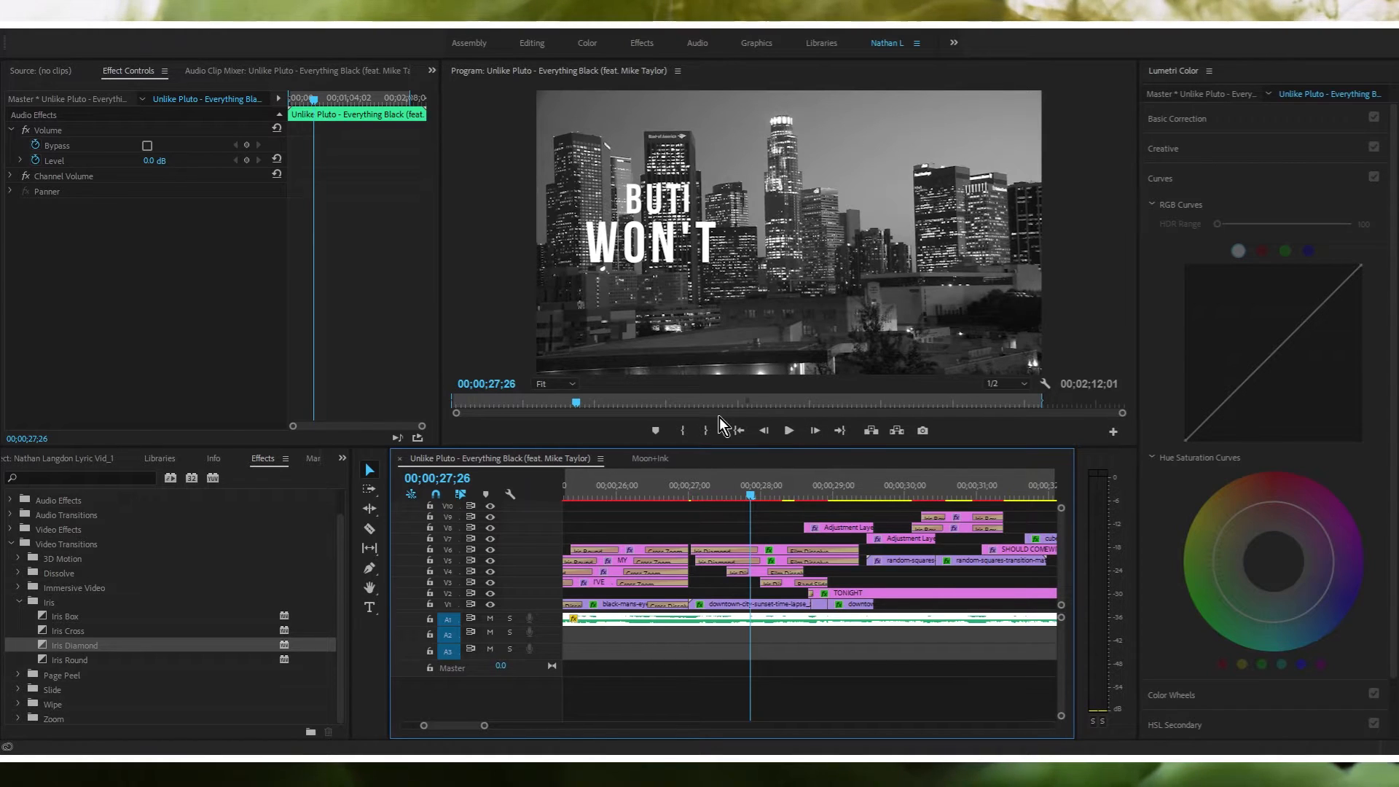
{"action": "mouse_move", "coordinate": [746, 492]}
{"action": "left_mouse_down"}
{"action": "mouse_move", "coordinate": [766, 495]}
{"action": "mouse_move", "coordinate": [719, 500]}
{"action": "mouse_move", "coordinate": [762, 491]}
{"action": "left_mouse_up"}
{"action": "key", "text": "space"}
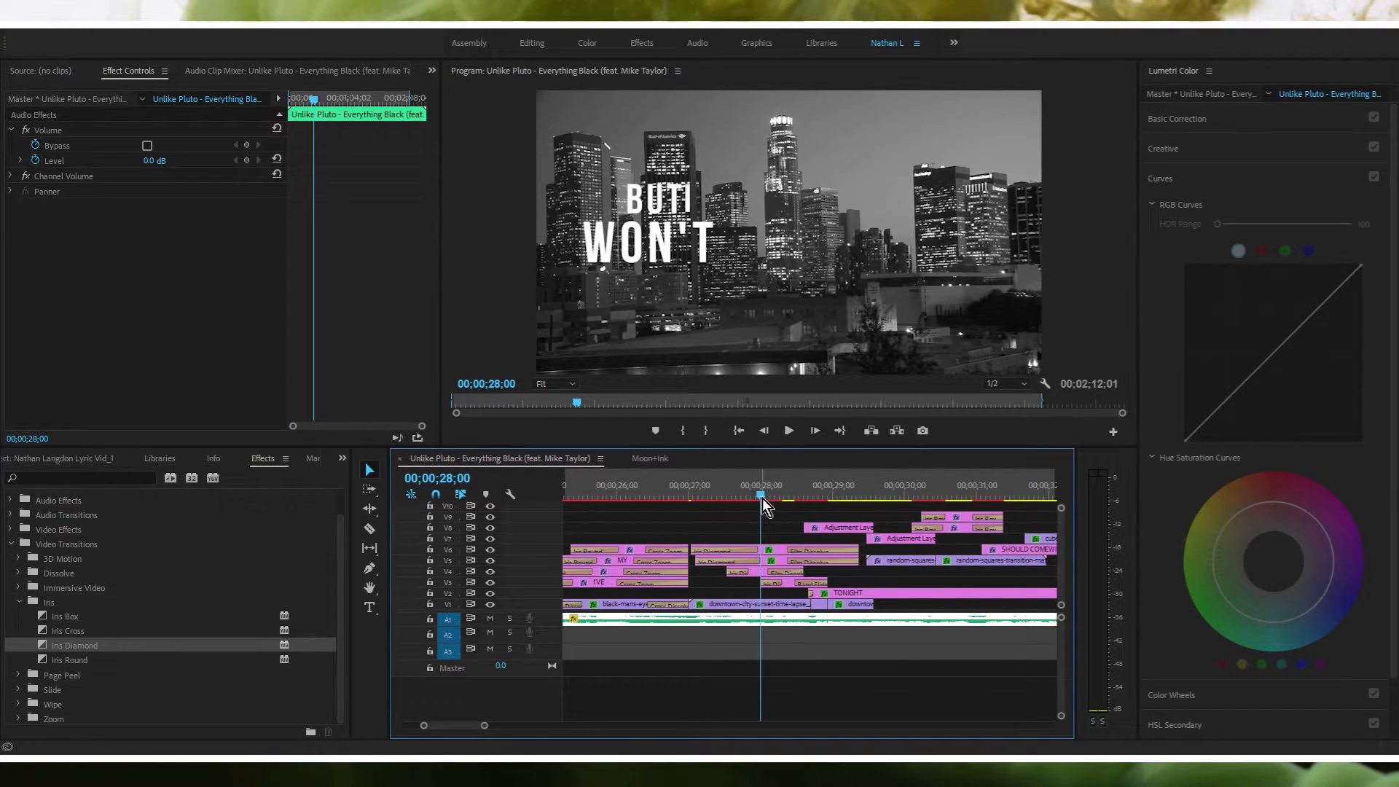
Step: Scrub the SLEEP to TONIGHT lyric change up to 00;00;29;02 and return to 00;00;28;18
{"action": "left_click_drag", "start_coordinate": [761, 494], "coordinate": [803, 507]}
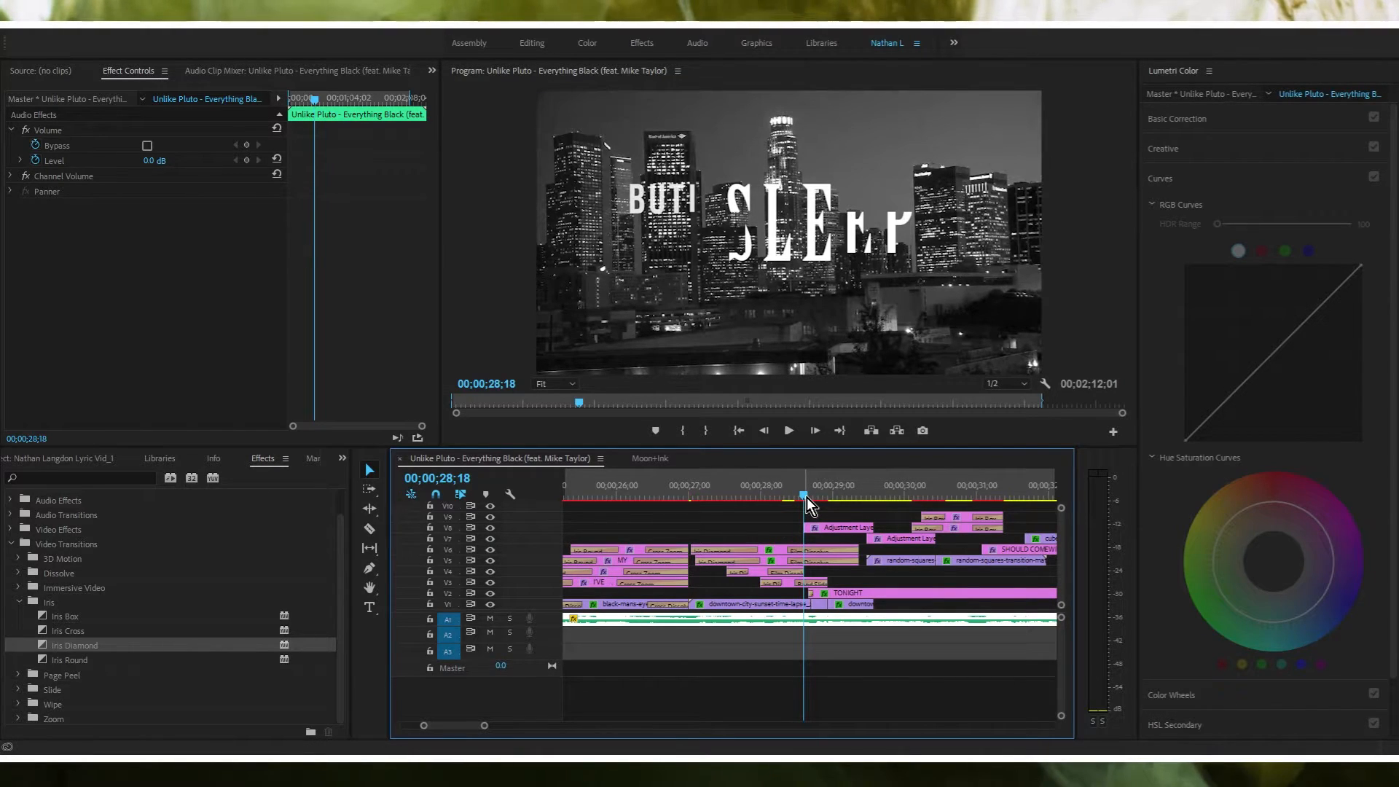
{"action": "left_click_drag", "start_coordinate": [806, 497], "coordinate": [836, 489]}
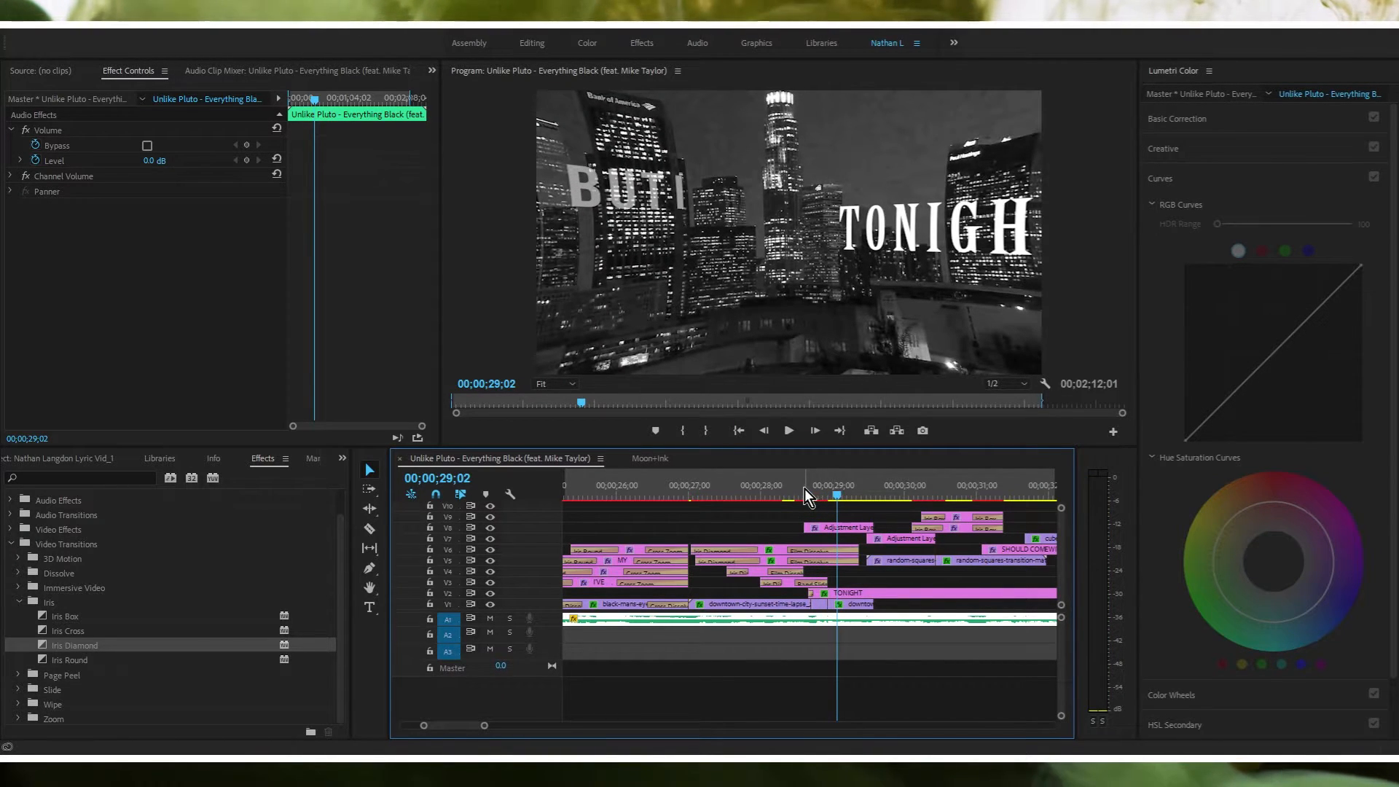
{"action": "left_click", "coordinate": [804, 489]}
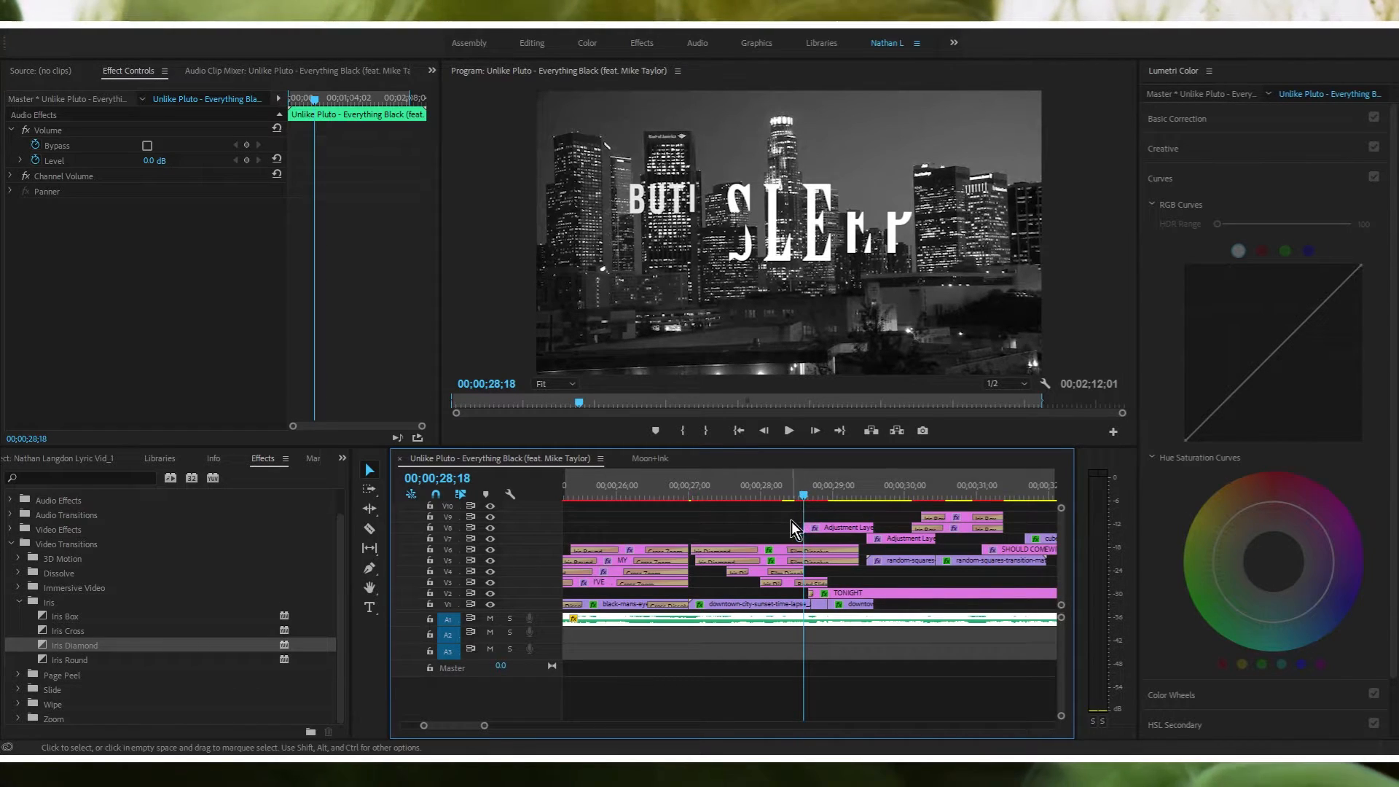
{"action": "scroll", "coordinate": [792, 522], "scroll_direction": "down", "scroll_amount": 5}
{"action": "scroll", "coordinate": [793, 523], "scroll_direction": "up", "scroll_amount": 2}
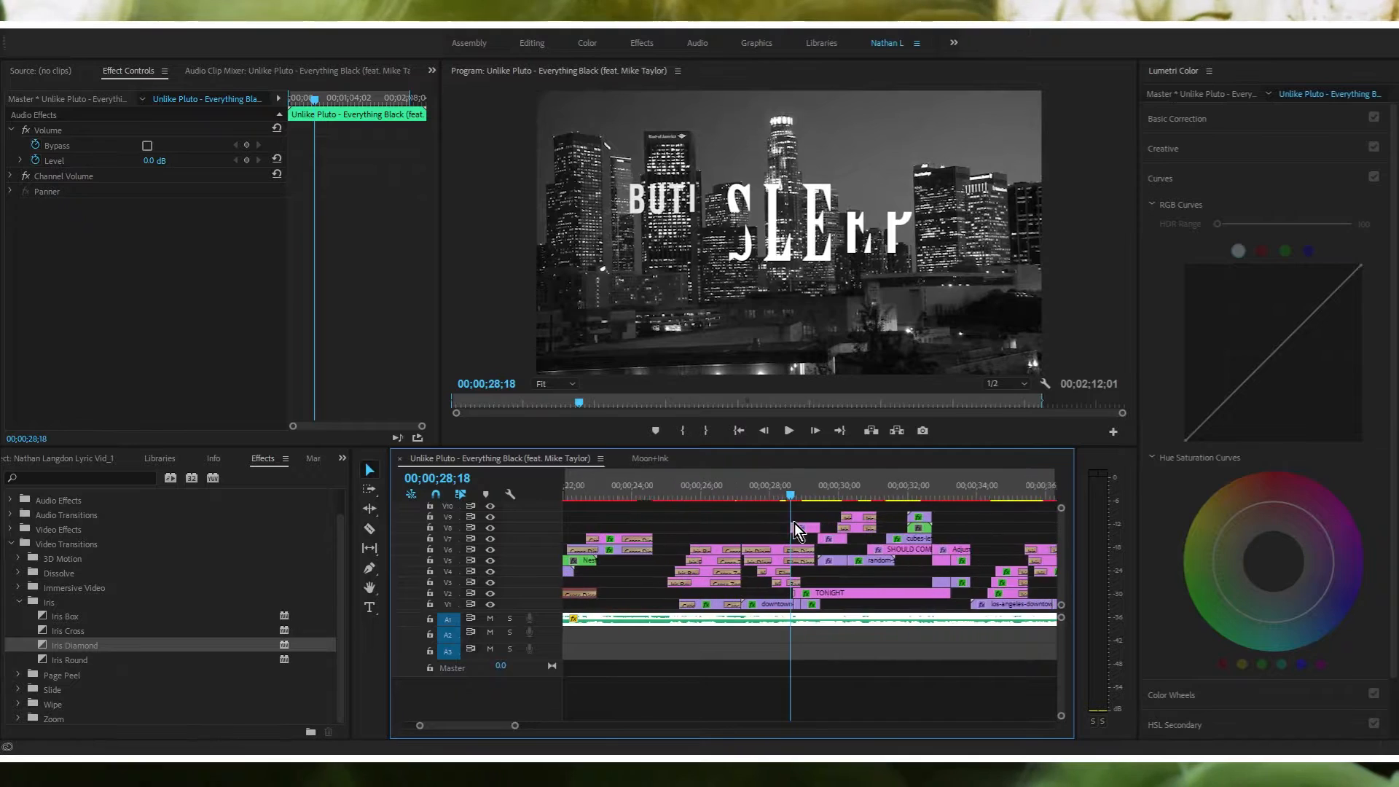
{"action": "scroll", "coordinate": [795, 522], "scroll_direction": "down", "scroll_amount": 4}
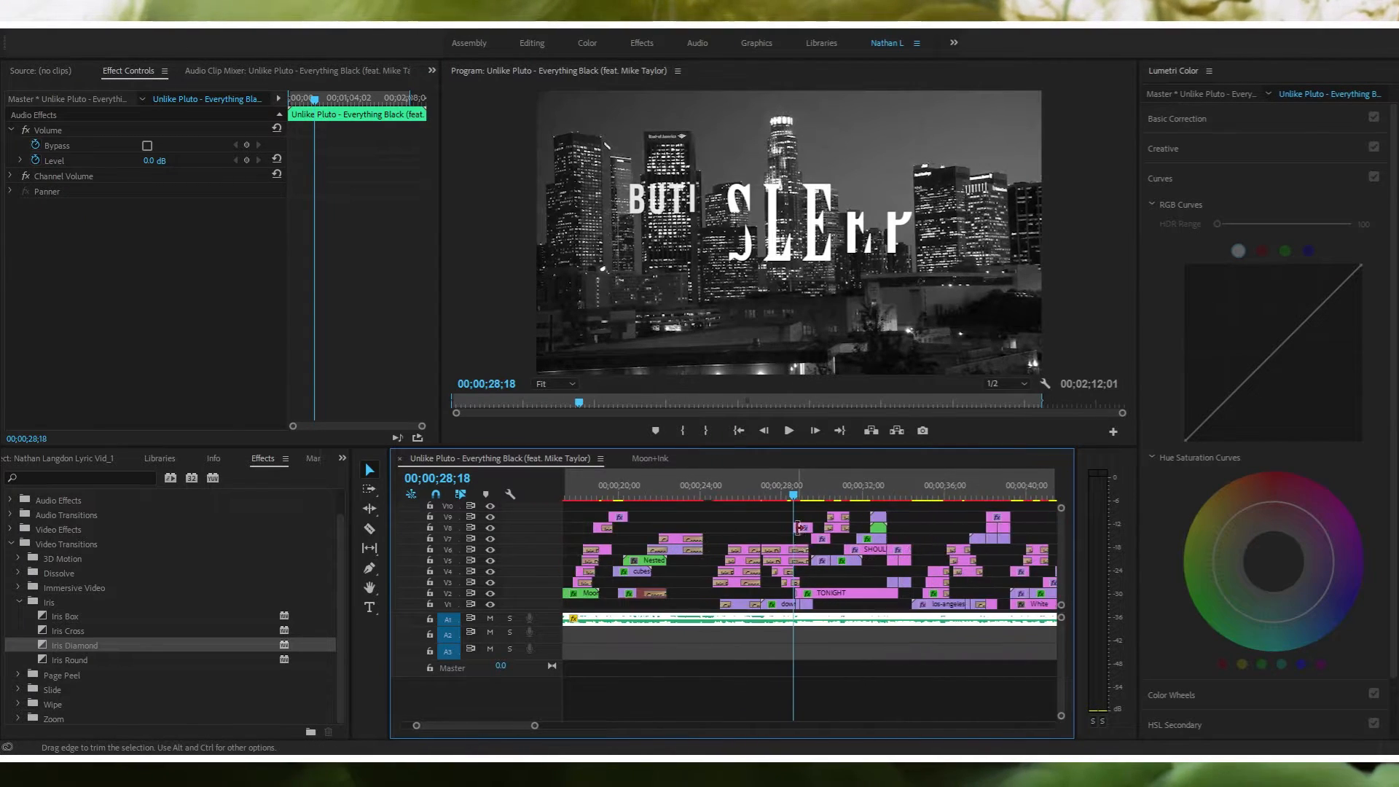
{"action": "scroll", "coordinate": [796, 528], "scroll_direction": "down", "scroll_amount": 1}
{"action": "scroll", "coordinate": [784, 534], "scroll_direction": "down", "scroll_amount": 1}
{"action": "scroll", "coordinate": [784, 534], "scroll_direction": "up", "scroll_amount": 7}
Step: Play the section from the start of the city footage's adjustment layer and return the playhead to 00;00;28;18
{"action": "mouse_move", "coordinate": [777, 498]}
{"action": "left_mouse_down"}
{"action": "mouse_move", "coordinate": [756, 503]}
{"action": "mouse_move", "coordinate": [792, 494]}
{"action": "left_mouse_up"}
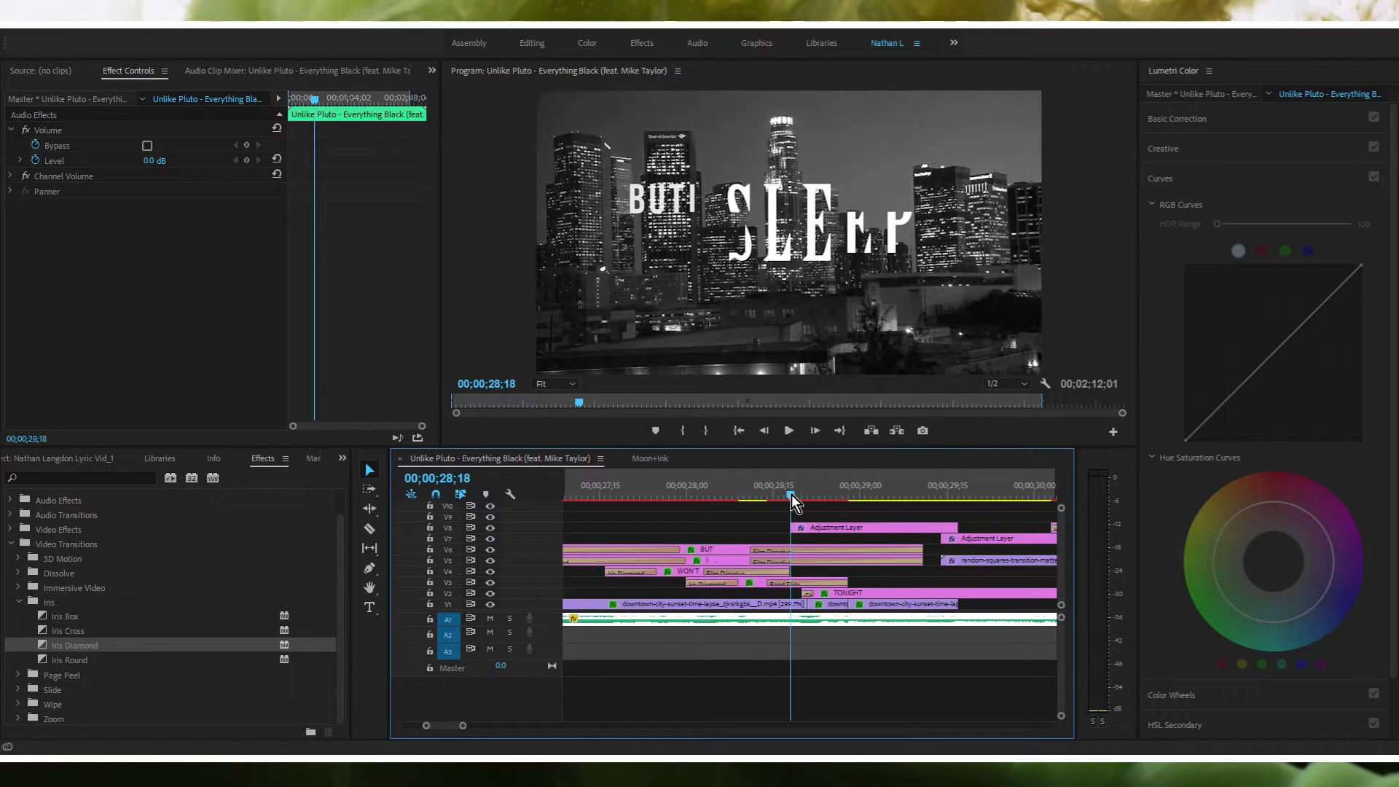
{"action": "key", "text": "space"}
{"action": "left_click", "coordinate": [790, 489]}
{"action": "left_click", "coordinate": [792, 486]}
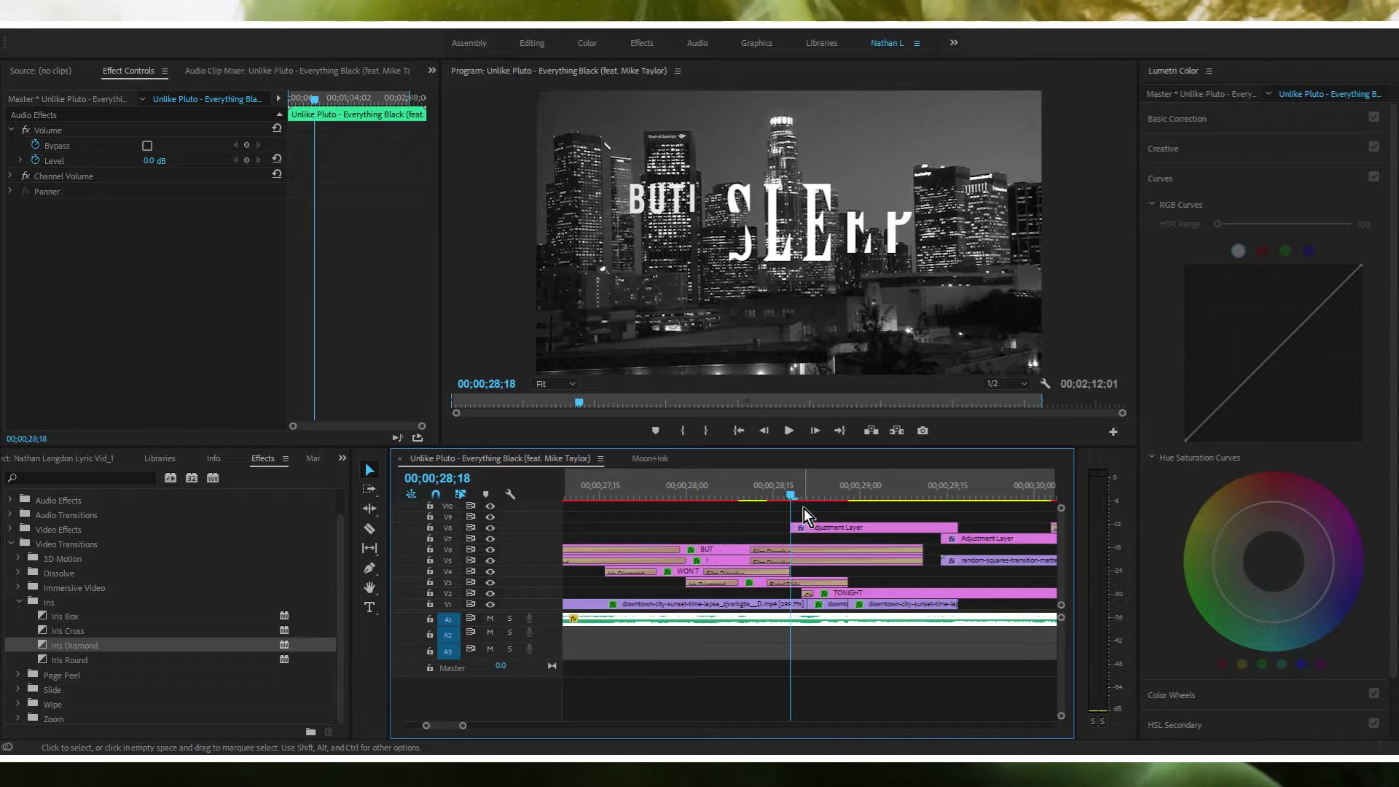
{"action": "mouse_move", "coordinate": [808, 495]}
{"action": "left_mouse_down"}
{"action": "mouse_move", "coordinate": [830, 490]}
{"action": "mouse_move", "coordinate": [789, 499]}
{"action": "left_mouse_up"}
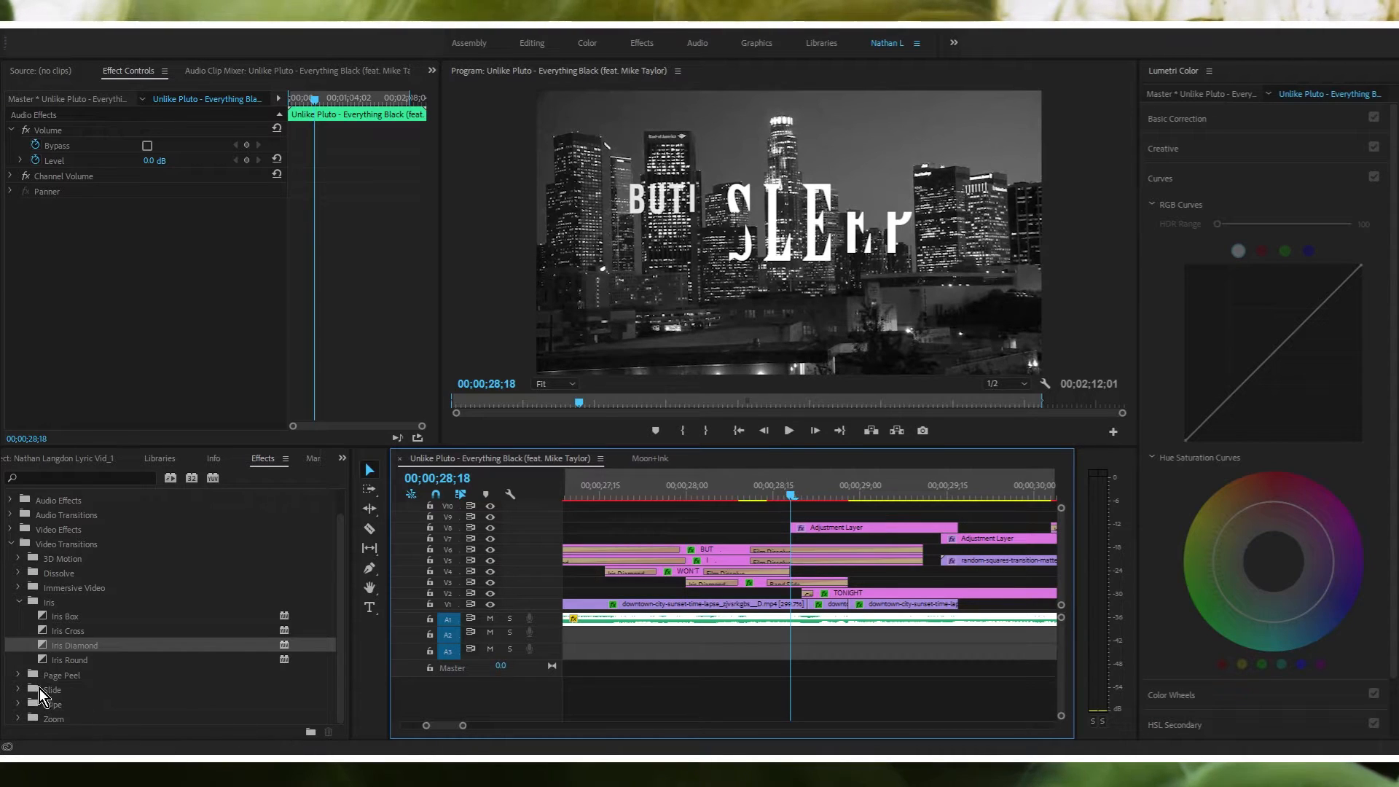
Step: Expand the Slide video transitions, inspect the Band Slide on the SLEEP clip and scrub its exit to about 00;00;28;20
{"action": "left_click", "coordinate": [18, 689]}
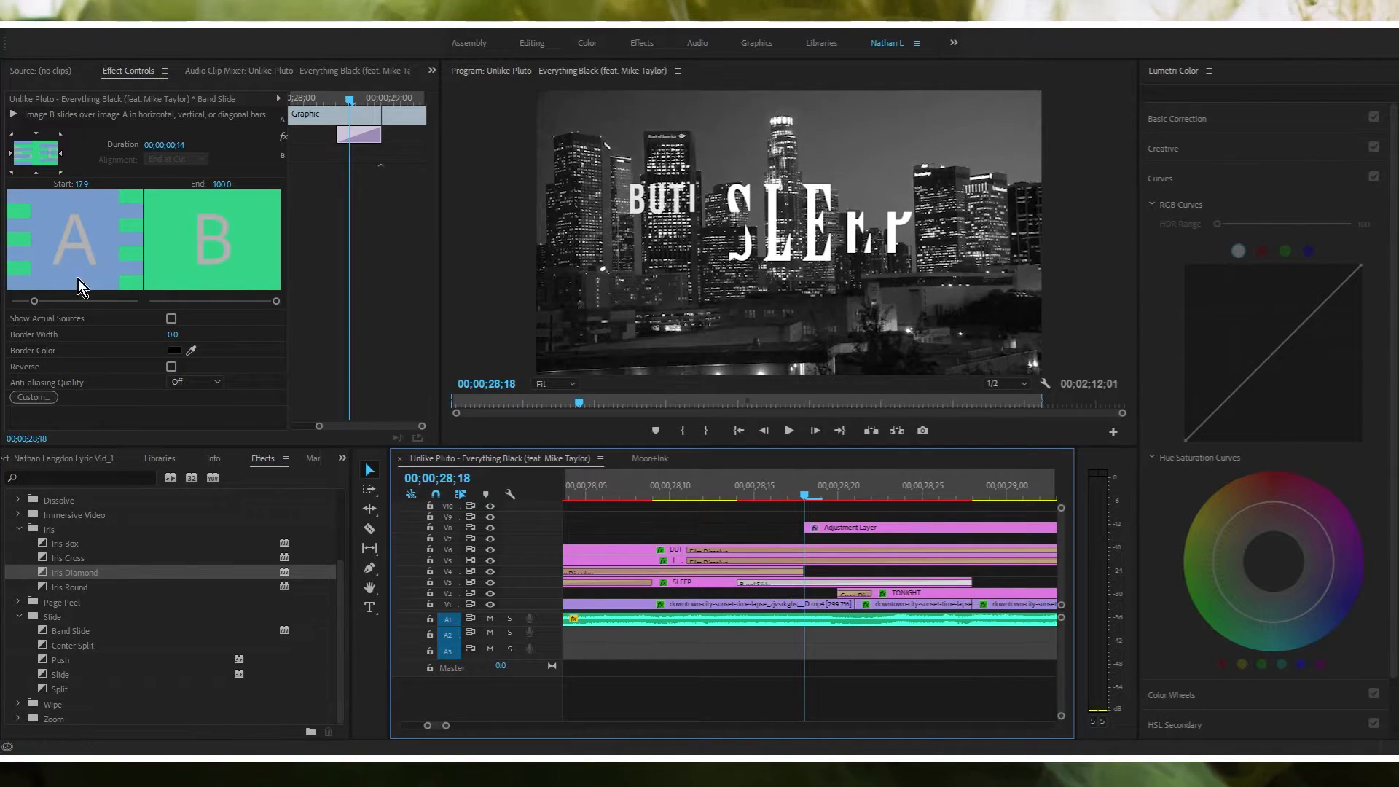
{"action": "left_click", "coordinate": [818, 495]}
{"action": "left_click_drag", "start_coordinate": [823, 492], "coordinate": [844, 490]}
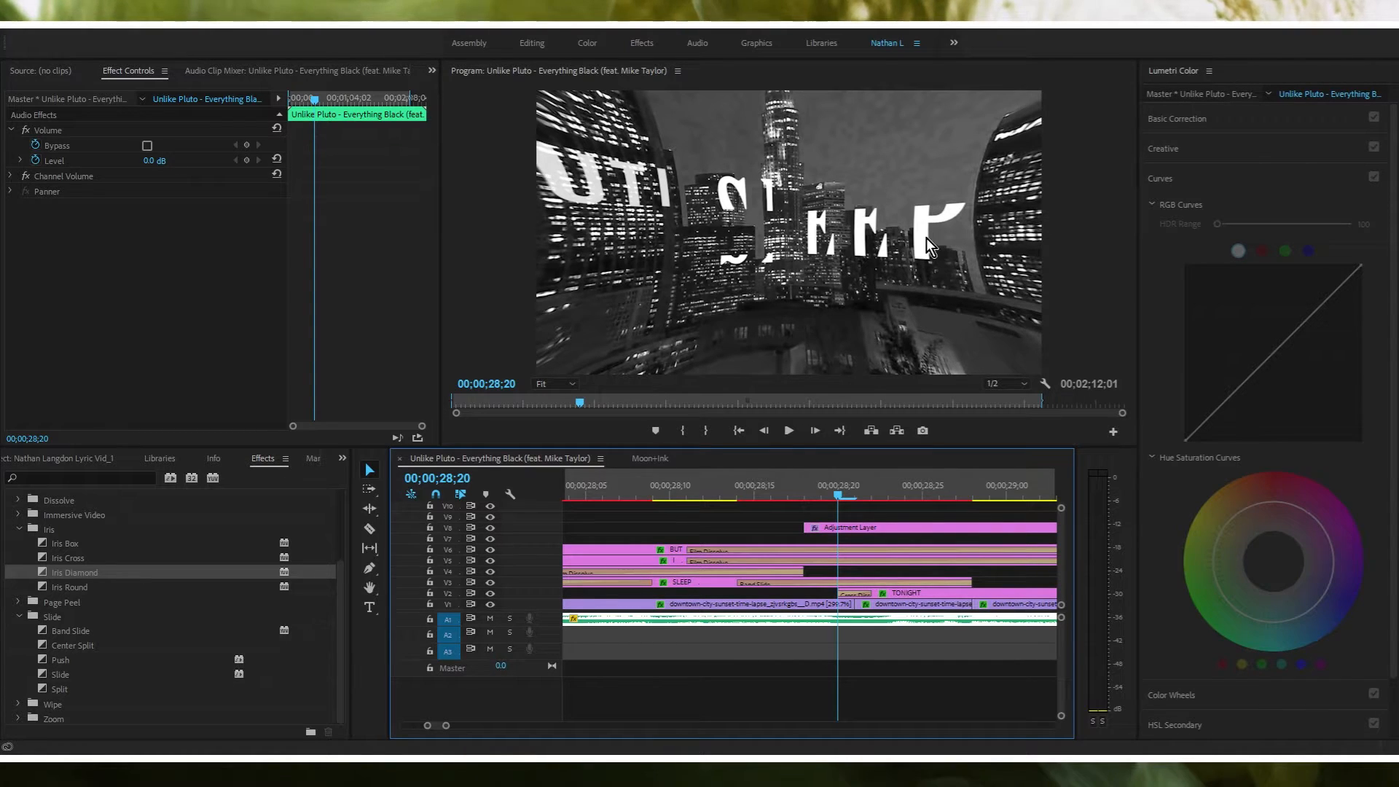
Step: Play the warped TONIGHT entrance and scrub its inverted frames from 00;00;28;22 to 00;00;28;28
{"action": "key", "text": "space"}
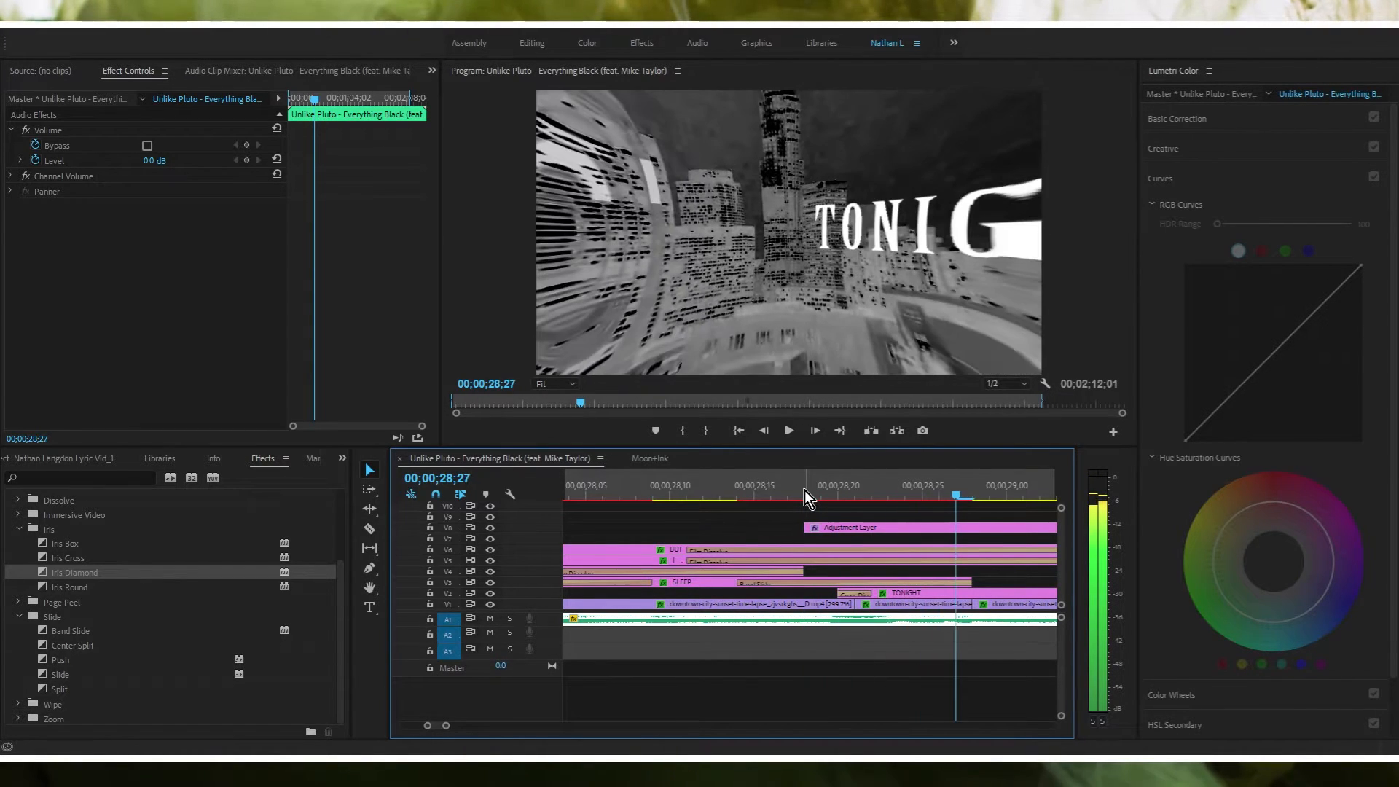
{"action": "mouse_move", "coordinate": [954, 496]}
{"action": "left_mouse_down"}
{"action": "mouse_move", "coordinate": [799, 504]}
{"action": "mouse_move", "coordinate": [971, 478]}
{"action": "left_mouse_up"}
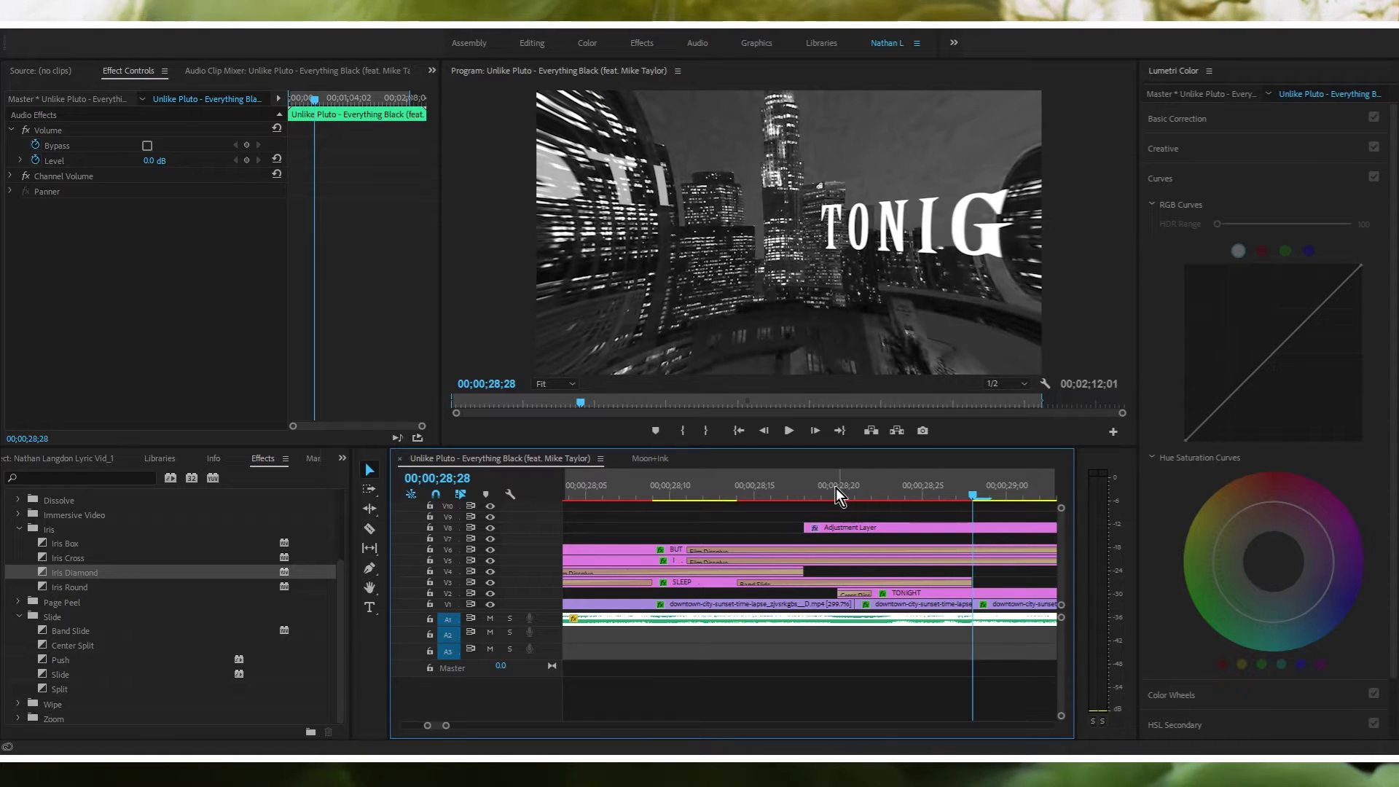
{"action": "left_click_drag", "start_coordinate": [836, 488], "coordinate": [875, 488]}
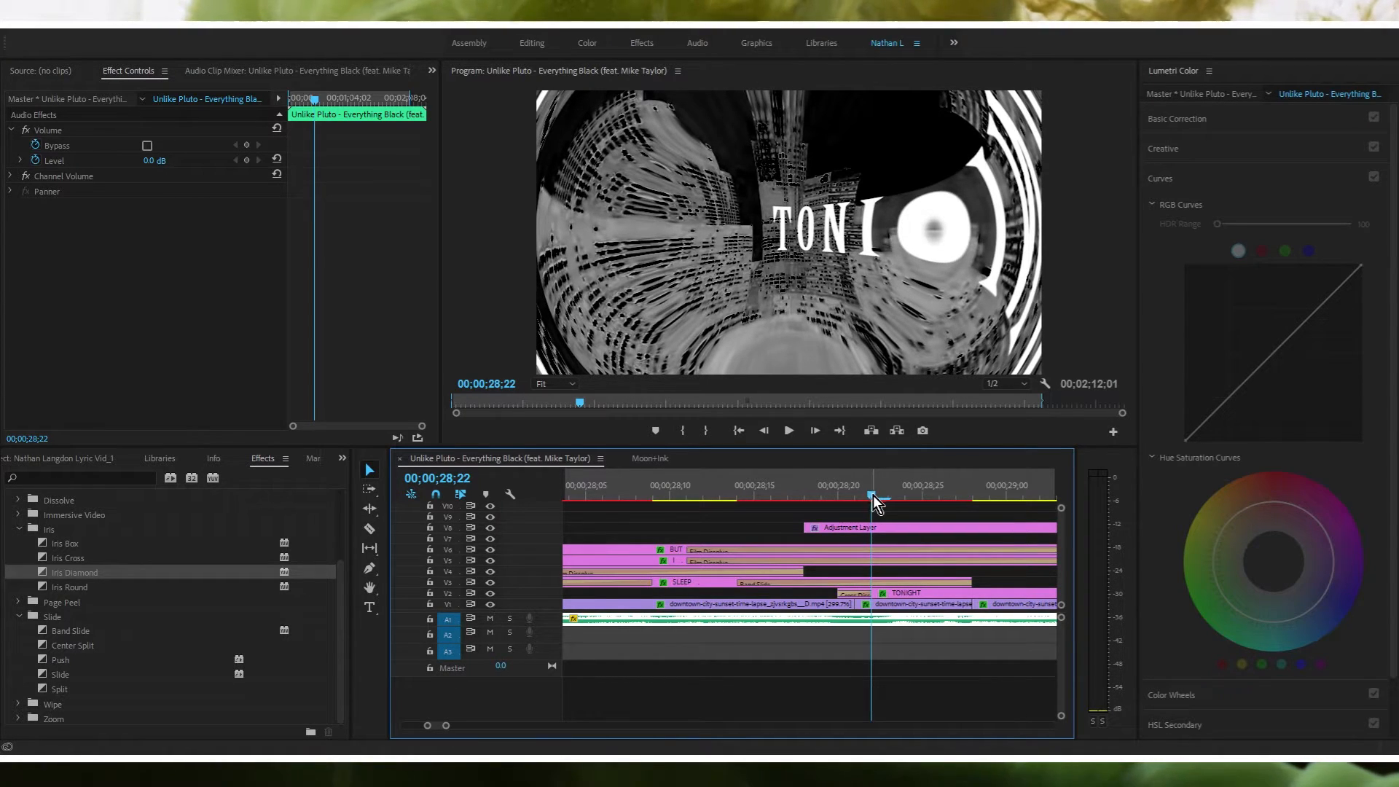
{"action": "left_click_drag", "start_coordinate": [878, 492], "coordinate": [980, 488]}
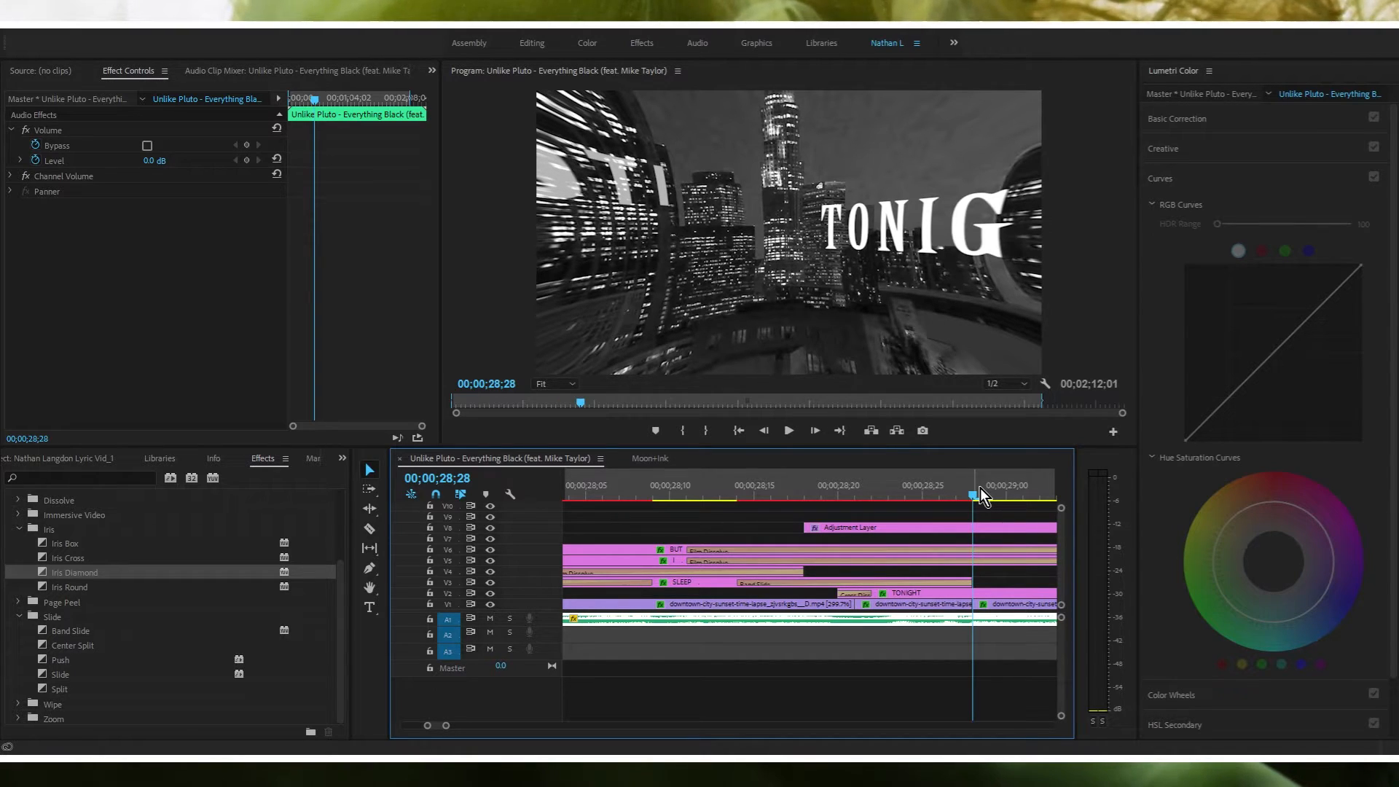
Step: Compare the start of the adjustment layer at 00;00;28;18 with the warped TONIGHT frame at 00;00;28;28
{"action": "scroll", "coordinate": [797, 514], "scroll_direction": "down", "scroll_amount": 3}
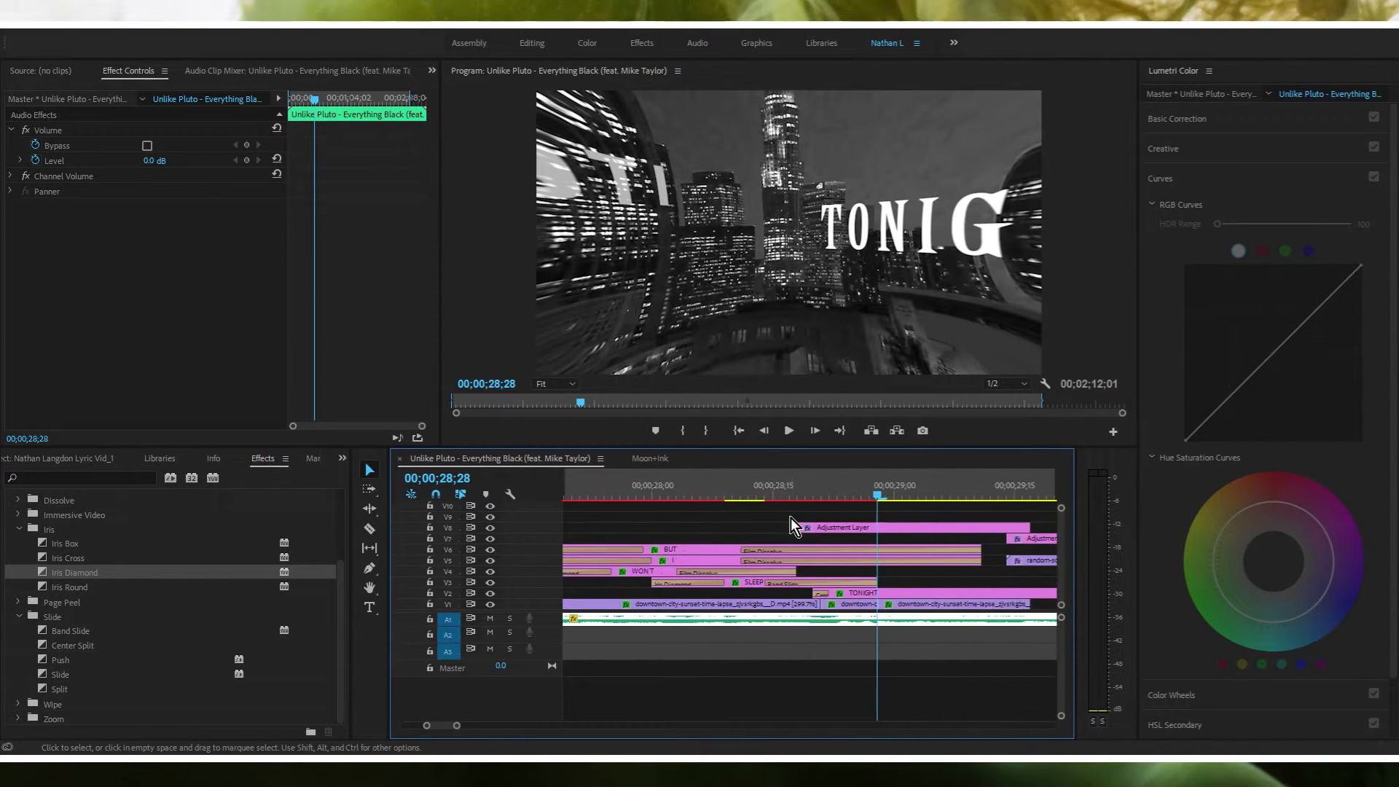
{"action": "scroll", "coordinate": [957, 539], "scroll_direction": "up", "scroll_amount": 2}
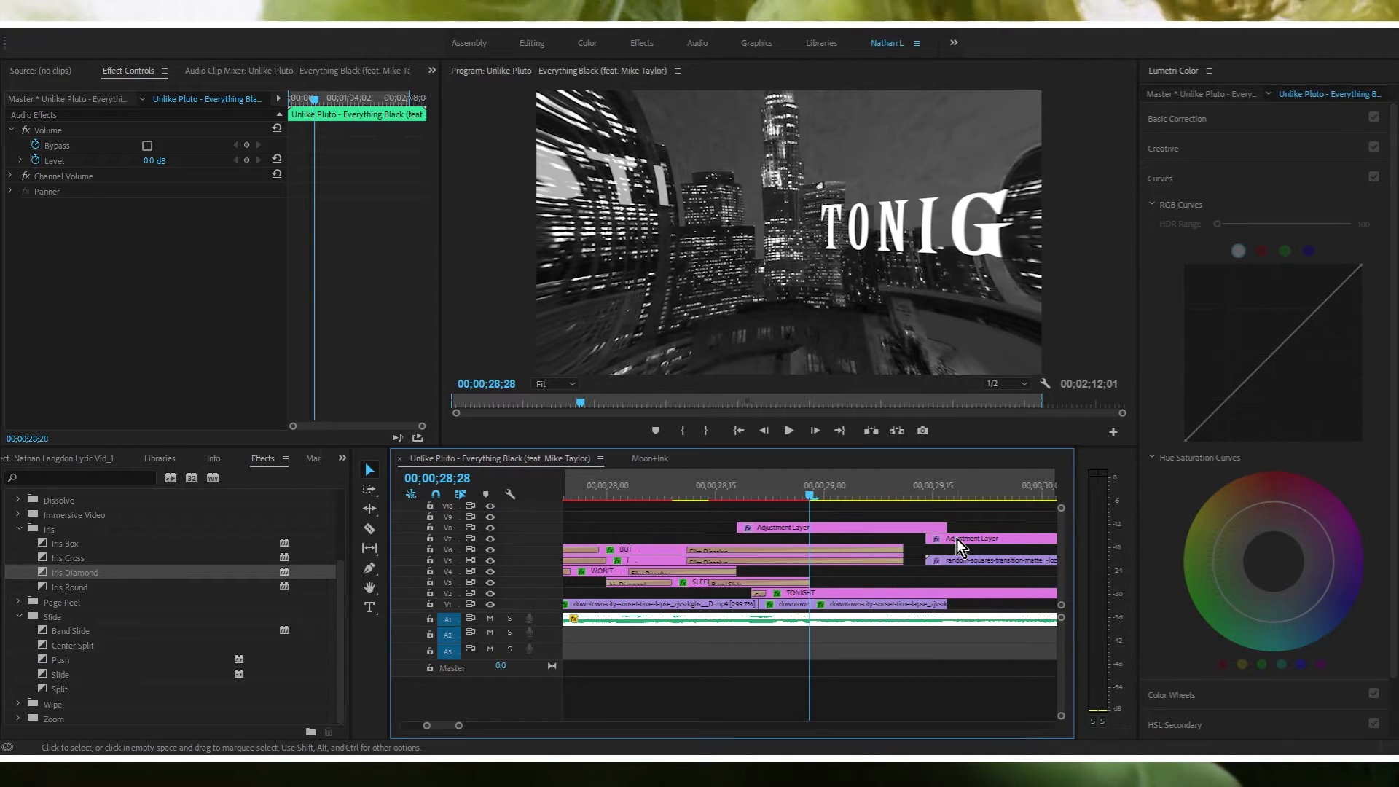
{"action": "left_click", "coordinate": [835, 493]}
{"action": "mouse_move", "coordinate": [835, 491]}
{"action": "left_mouse_down"}
{"action": "mouse_move", "coordinate": [852, 491]}
{"action": "mouse_move", "coordinate": [810, 503]}
{"action": "left_mouse_up"}
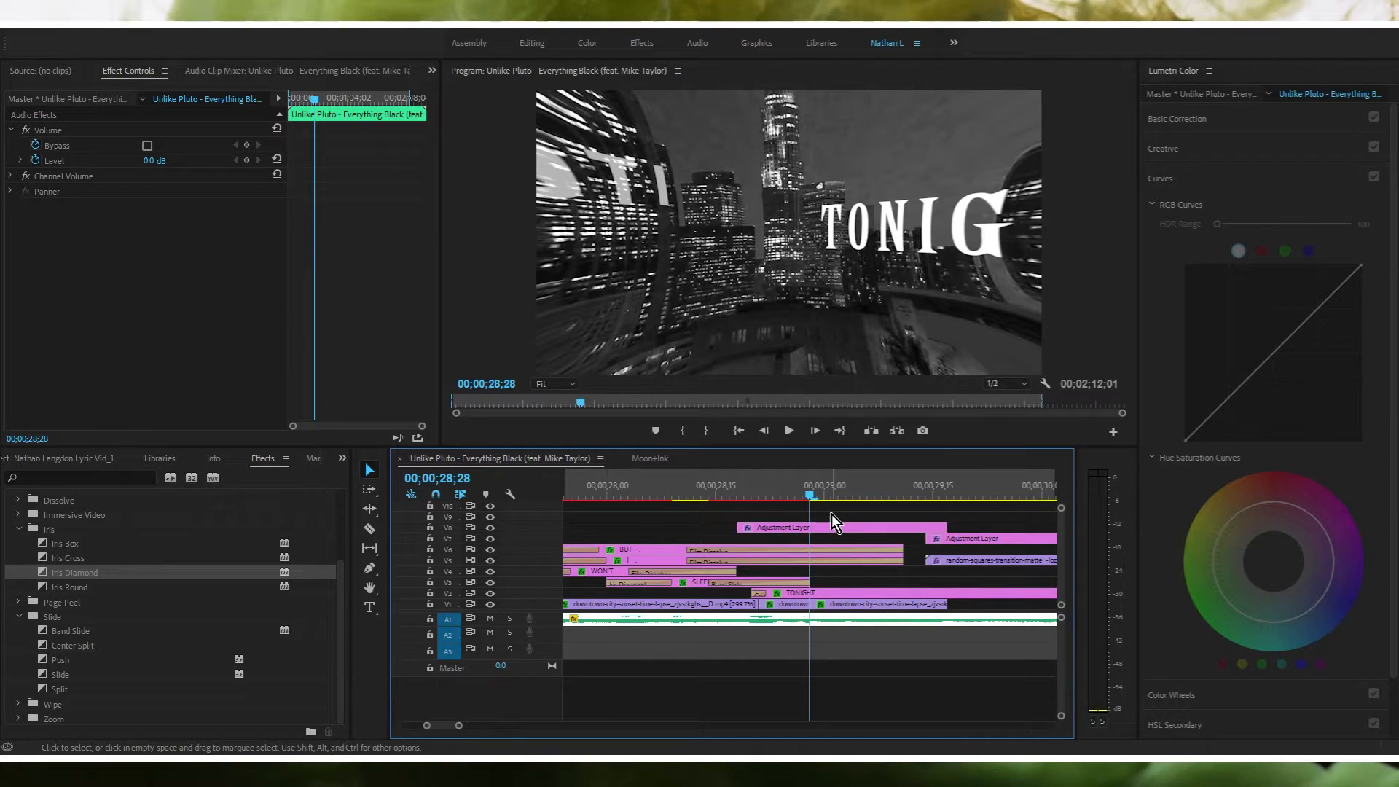
{"action": "left_click", "coordinate": [743, 487]}
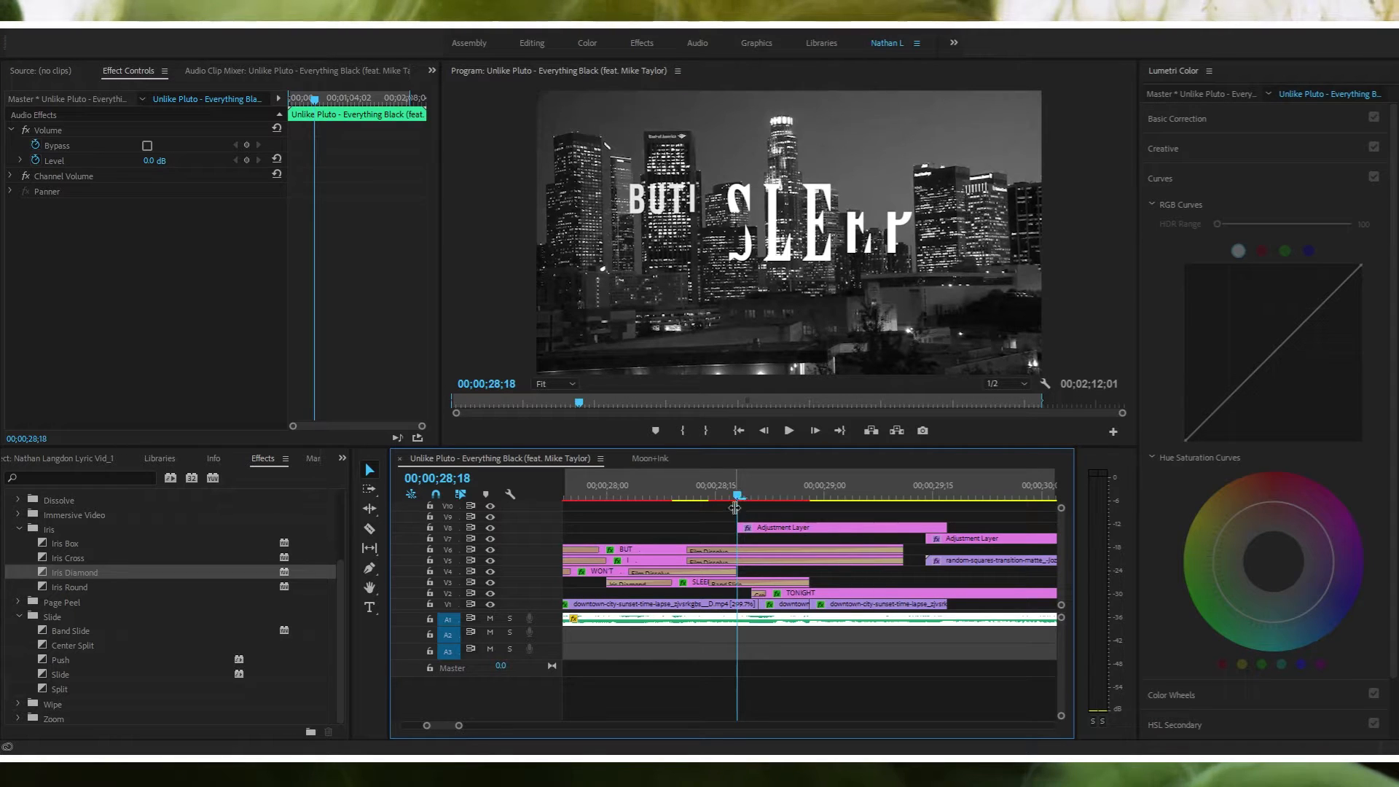
{"action": "left_click", "coordinate": [810, 495]}
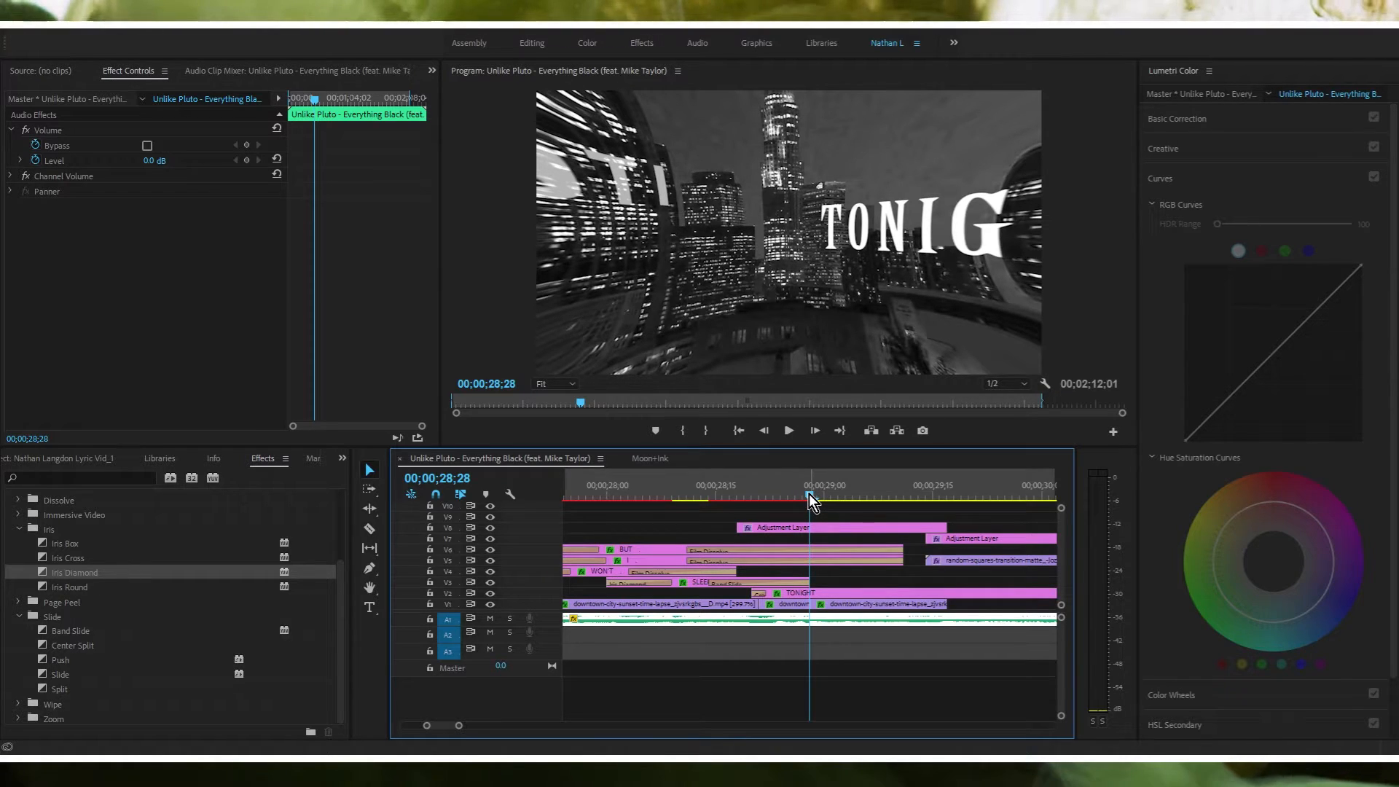
Step: Scrub the rotating TONIGHT zoom to the second adjustment layer, examining frames 00;00;29;14 and 00;00;29;15
{"action": "scroll", "coordinate": [704, 525], "scroll_direction": "down", "scroll_amount": 2}
{"action": "scroll", "coordinate": [729, 526], "scroll_direction": "up", "scroll_amount": 2}
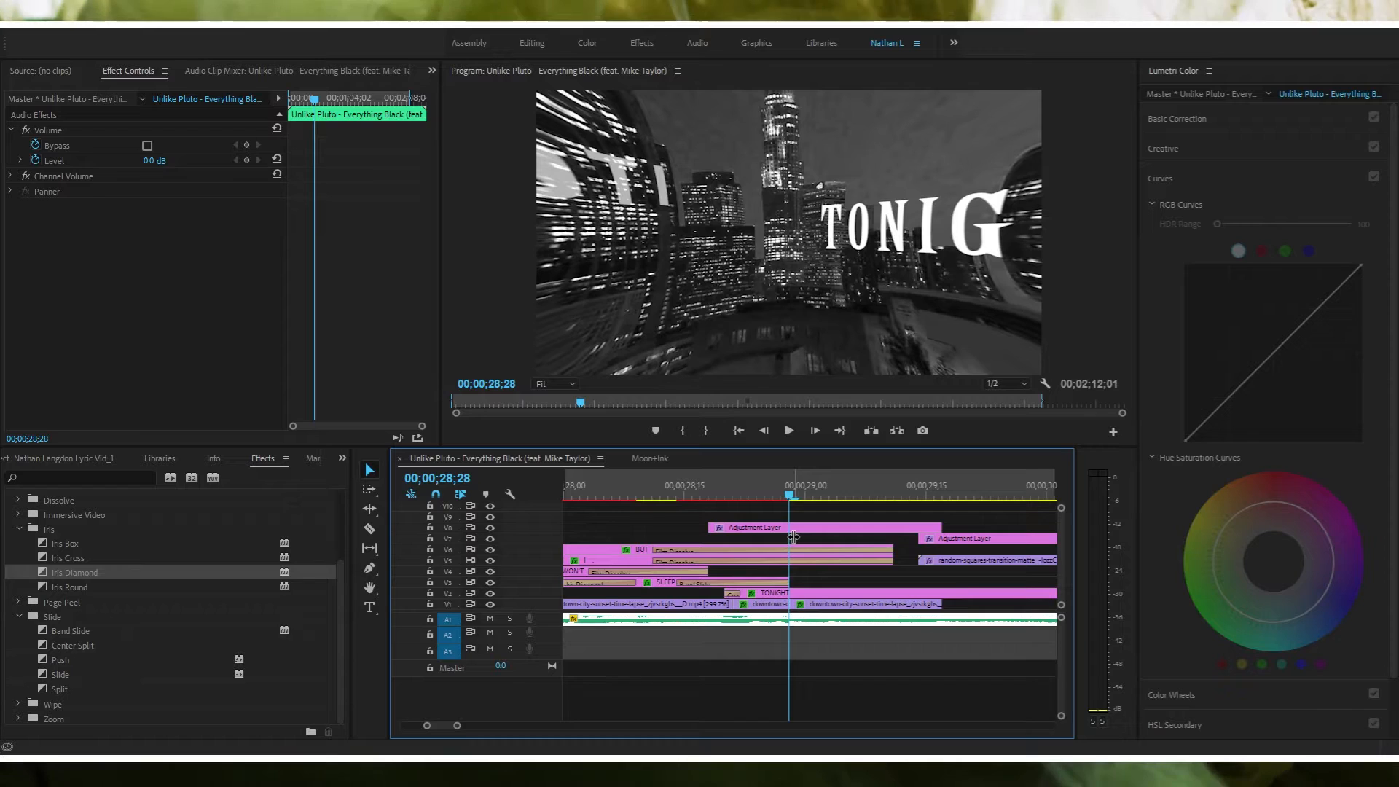
{"action": "scroll", "coordinate": [793, 537], "scroll_direction": "up", "scroll_amount": 1}
{"action": "scroll", "coordinate": [794, 536], "scroll_direction": "down", "scroll_amount": 3}
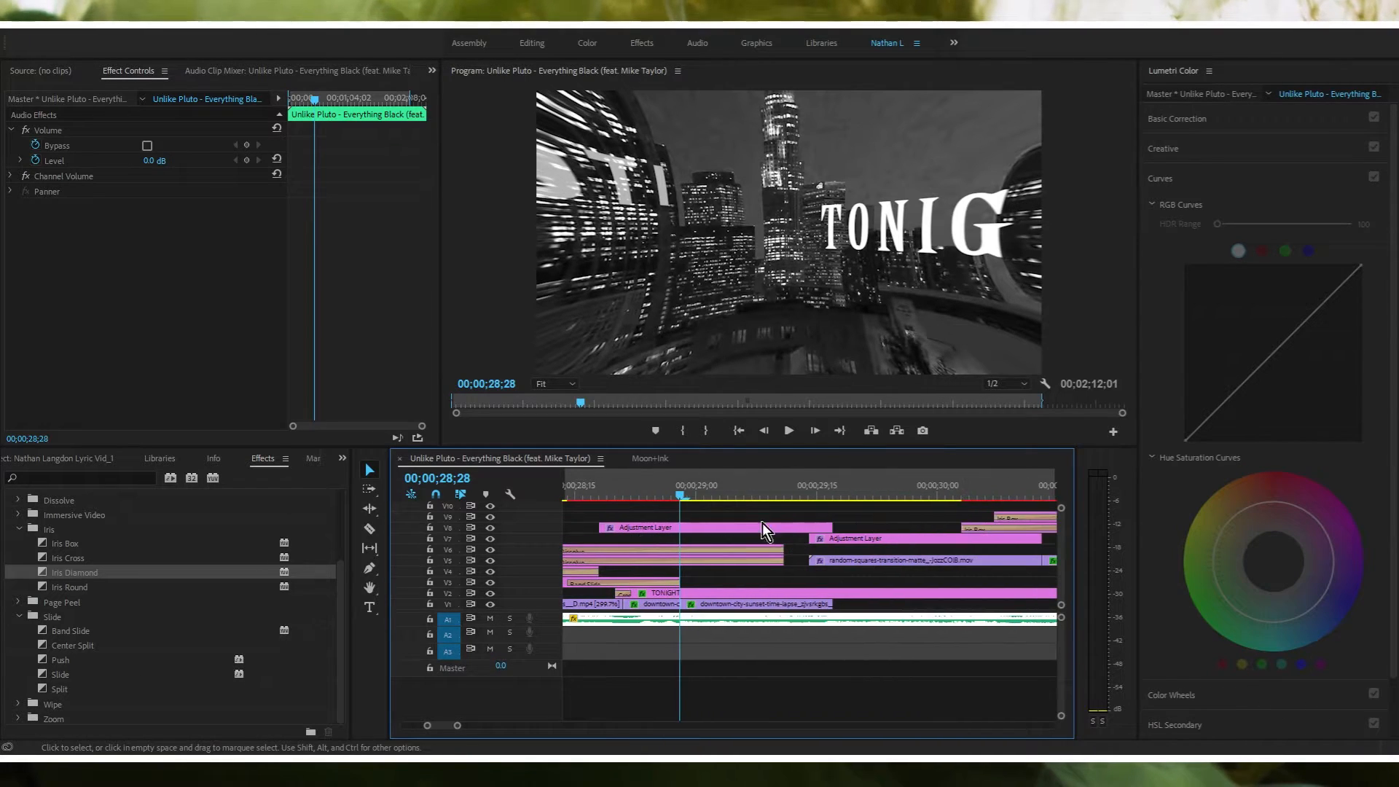
{"action": "left_click_drag", "start_coordinate": [681, 493], "coordinate": [809, 515]}
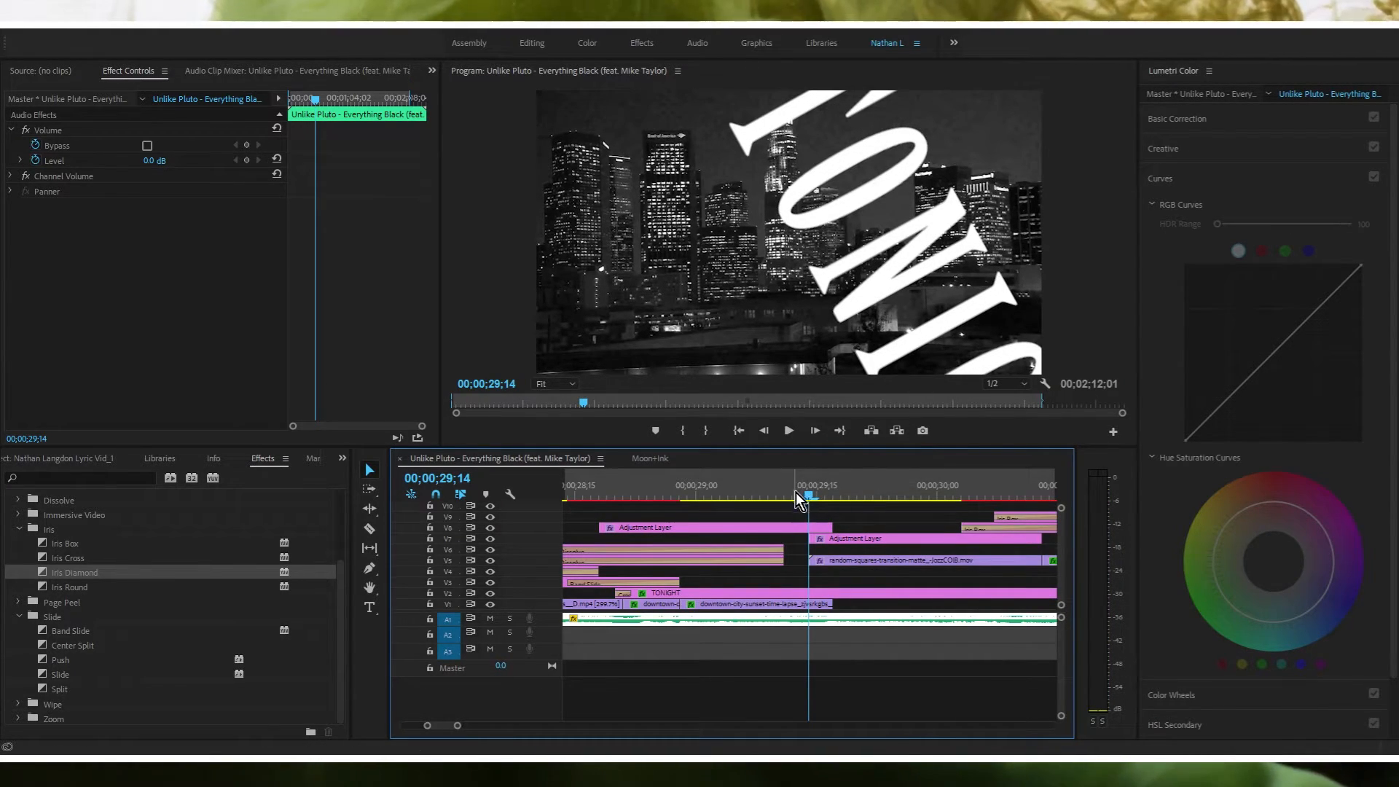
{"action": "left_click_drag", "start_coordinate": [791, 495], "coordinate": [817, 481]}
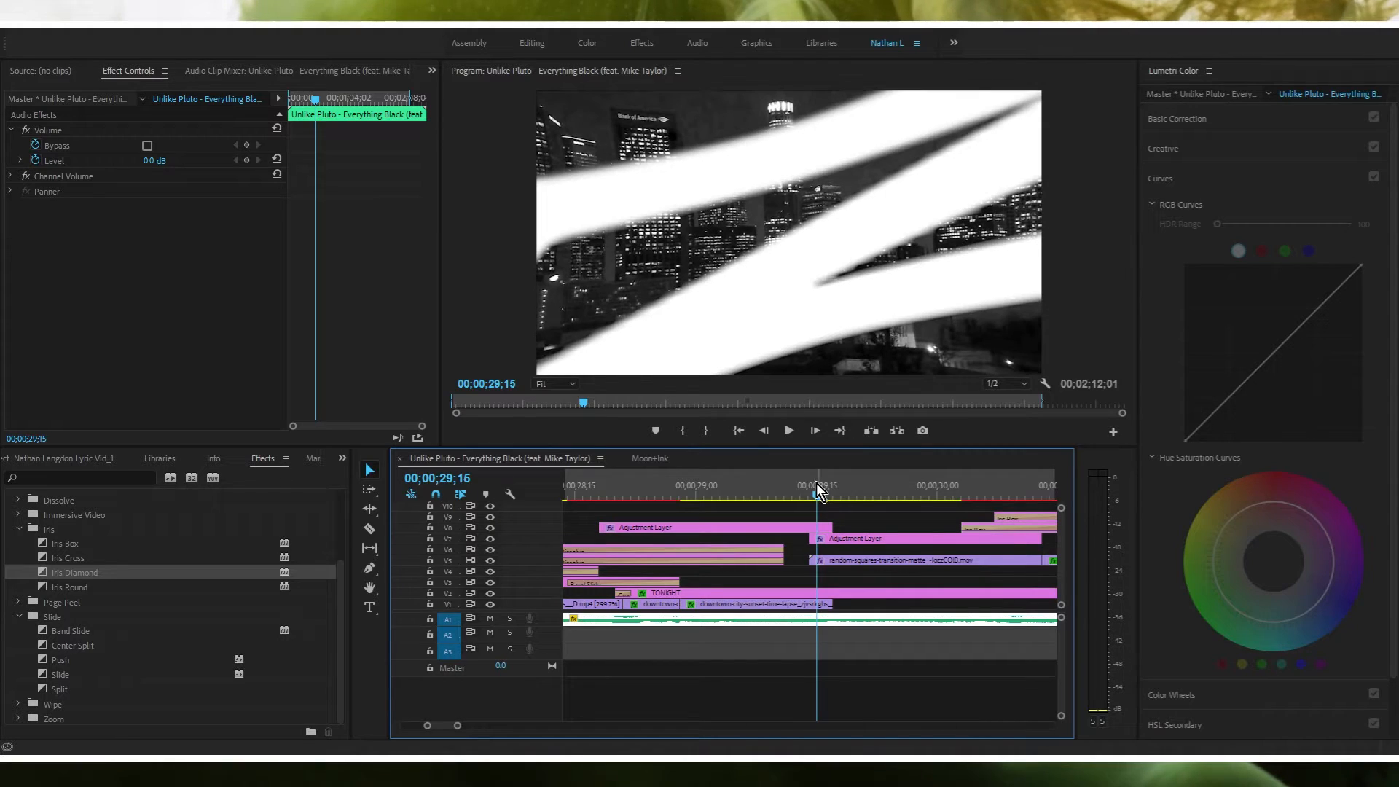
Step: Play the TONIGHT zoom from about 00;00;28;28 into the random squares matte at 00;00;29;29
{"action": "left_click", "coordinate": [673, 495]}
{"action": "key", "text": "space"}
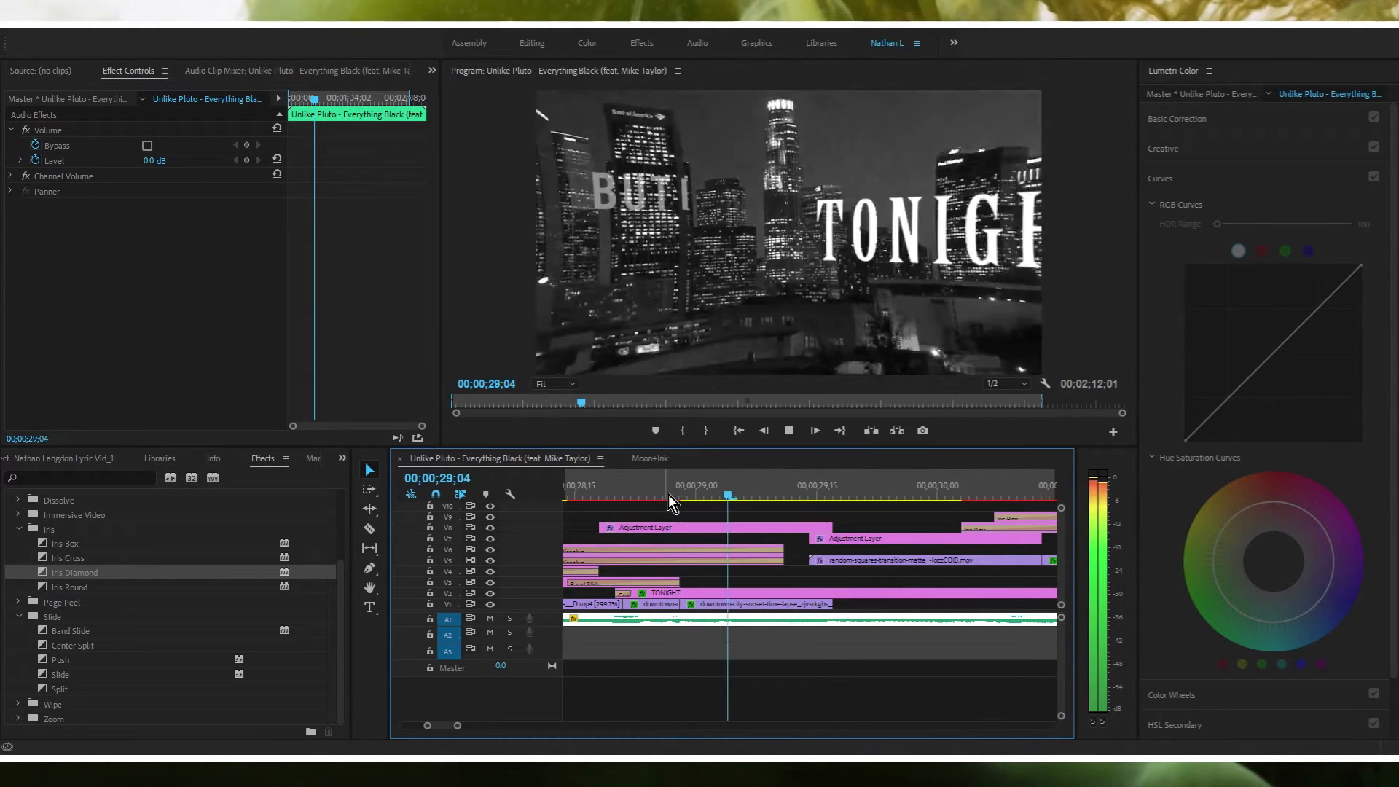
{"action": "key", "text": "space"}
{"action": "key", "text": "minus"}
{"action": "key", "text": "minus"}
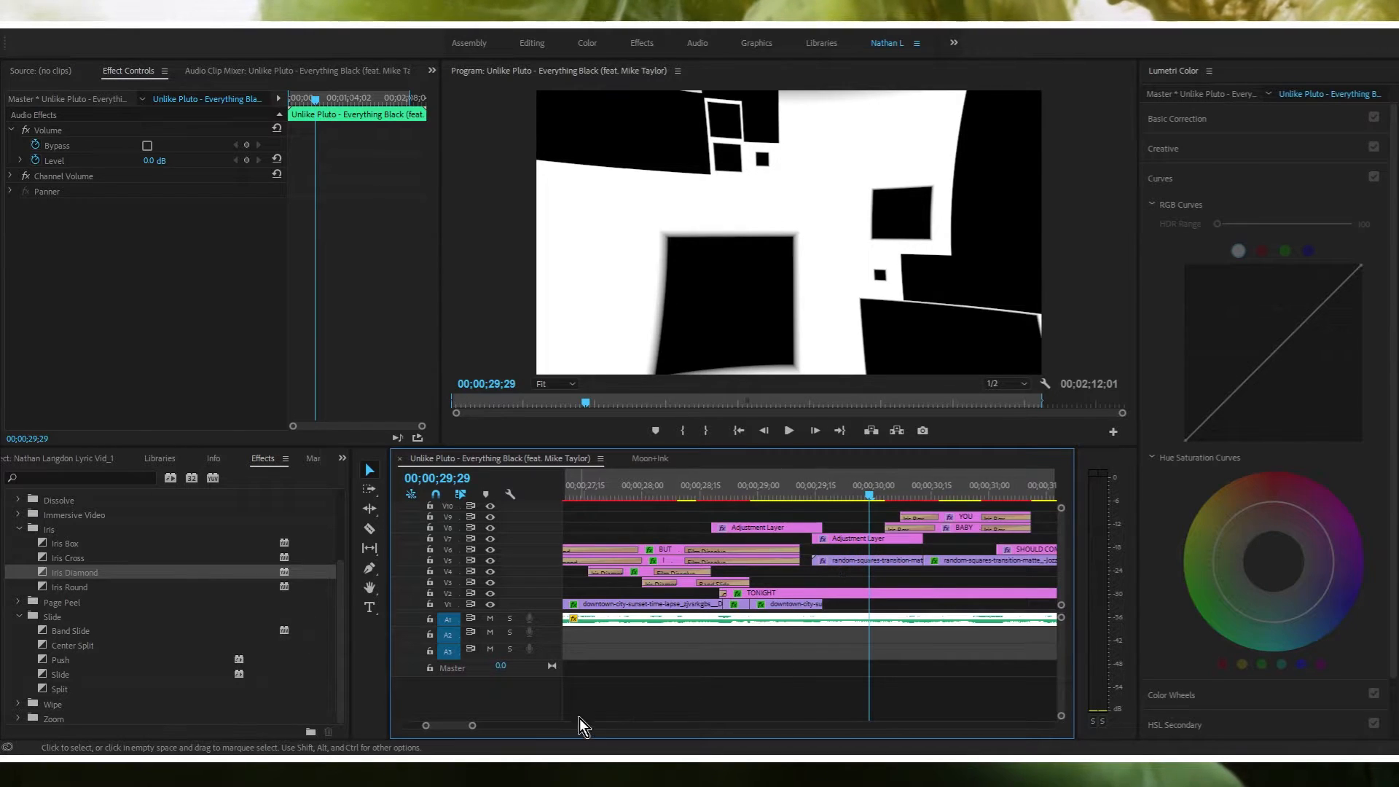
{"action": "scroll", "coordinate": [460, 729], "scroll_direction": "down", "scroll_amount": 3}
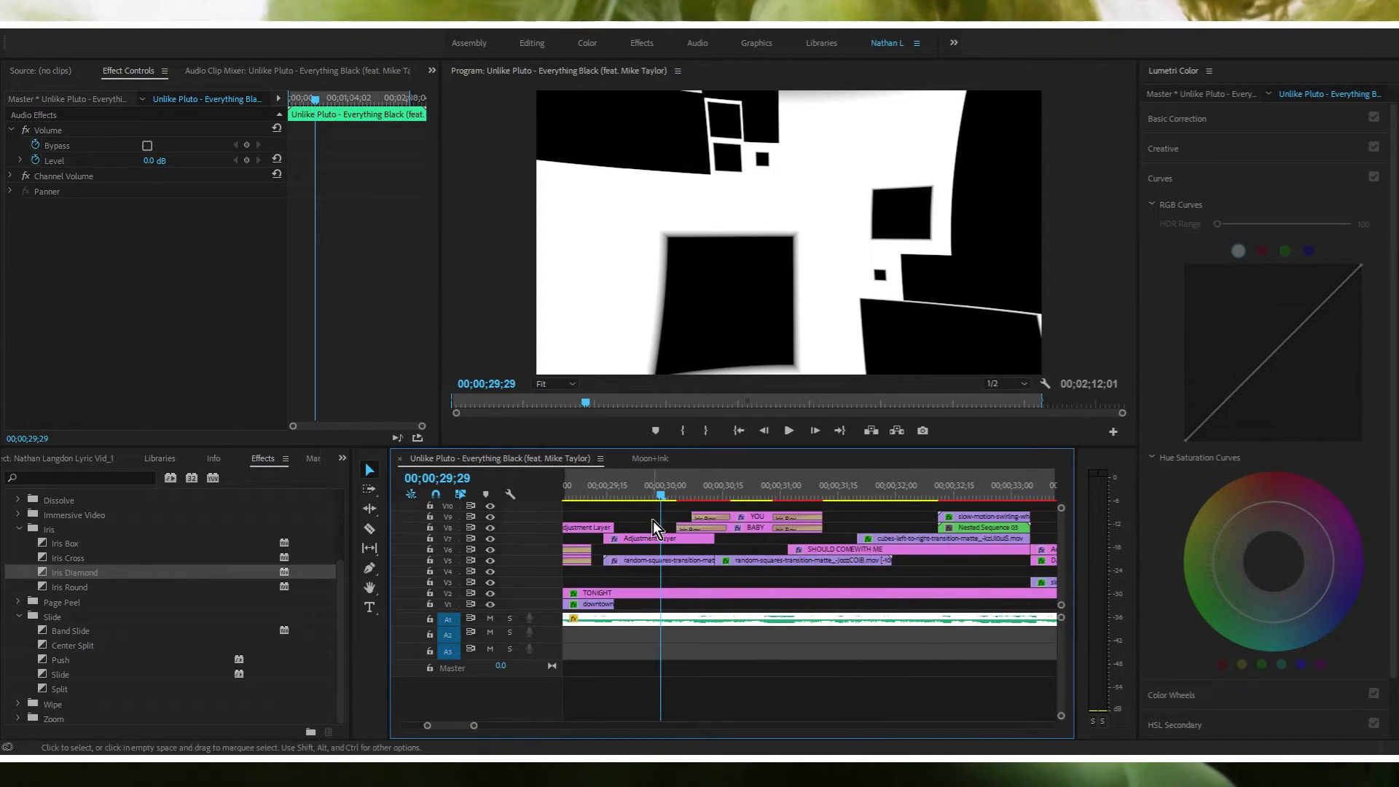
Step: Scrub the BABY YOU lyrics over the squares matte past 00;00;30;28 and return to 00;00;30;23
{"action": "left_click_drag", "start_coordinate": [668, 489], "coordinate": [747, 486]}
{"action": "key", "text": "minus"}
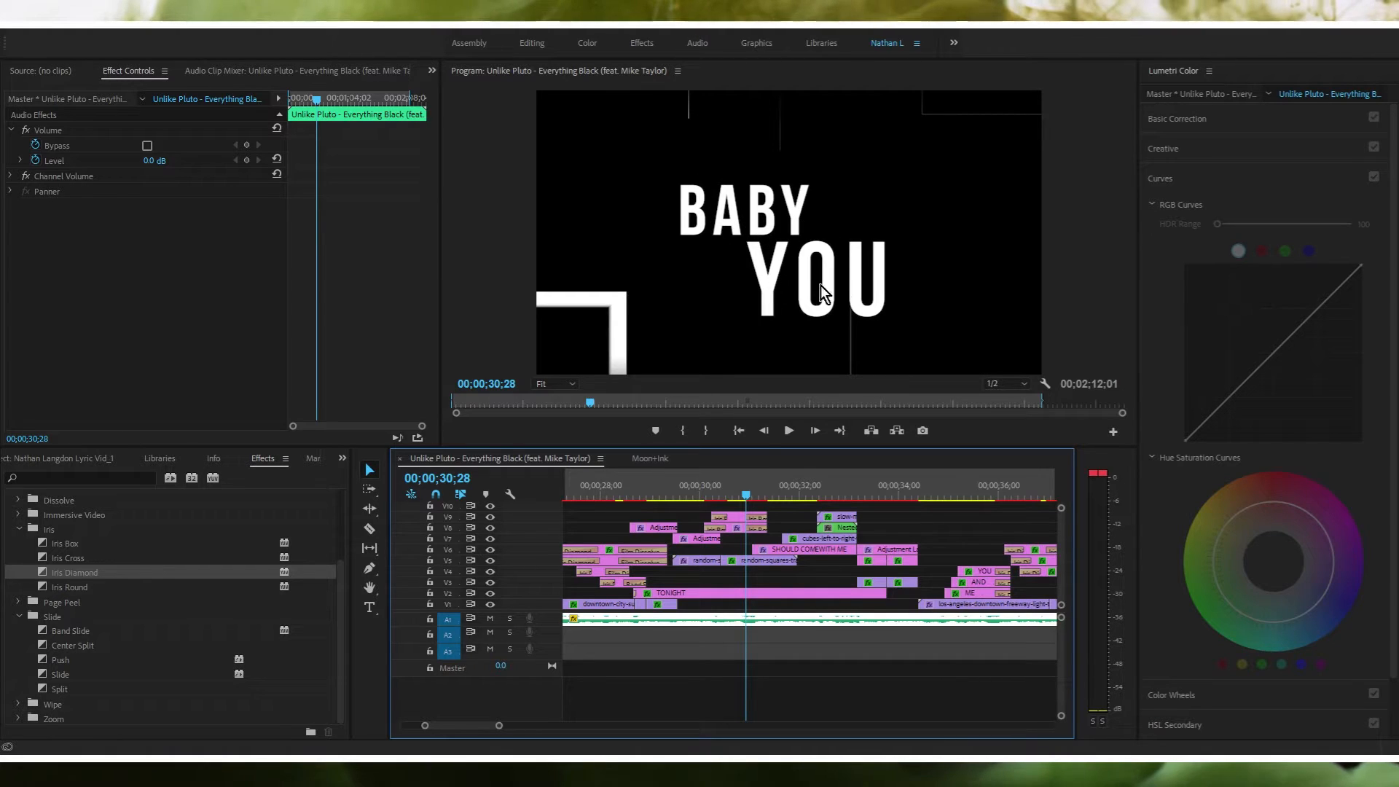
{"action": "left_click_drag", "start_coordinate": [749, 489], "coordinate": [785, 460]}
{"action": "left_click", "coordinate": [737, 489]}
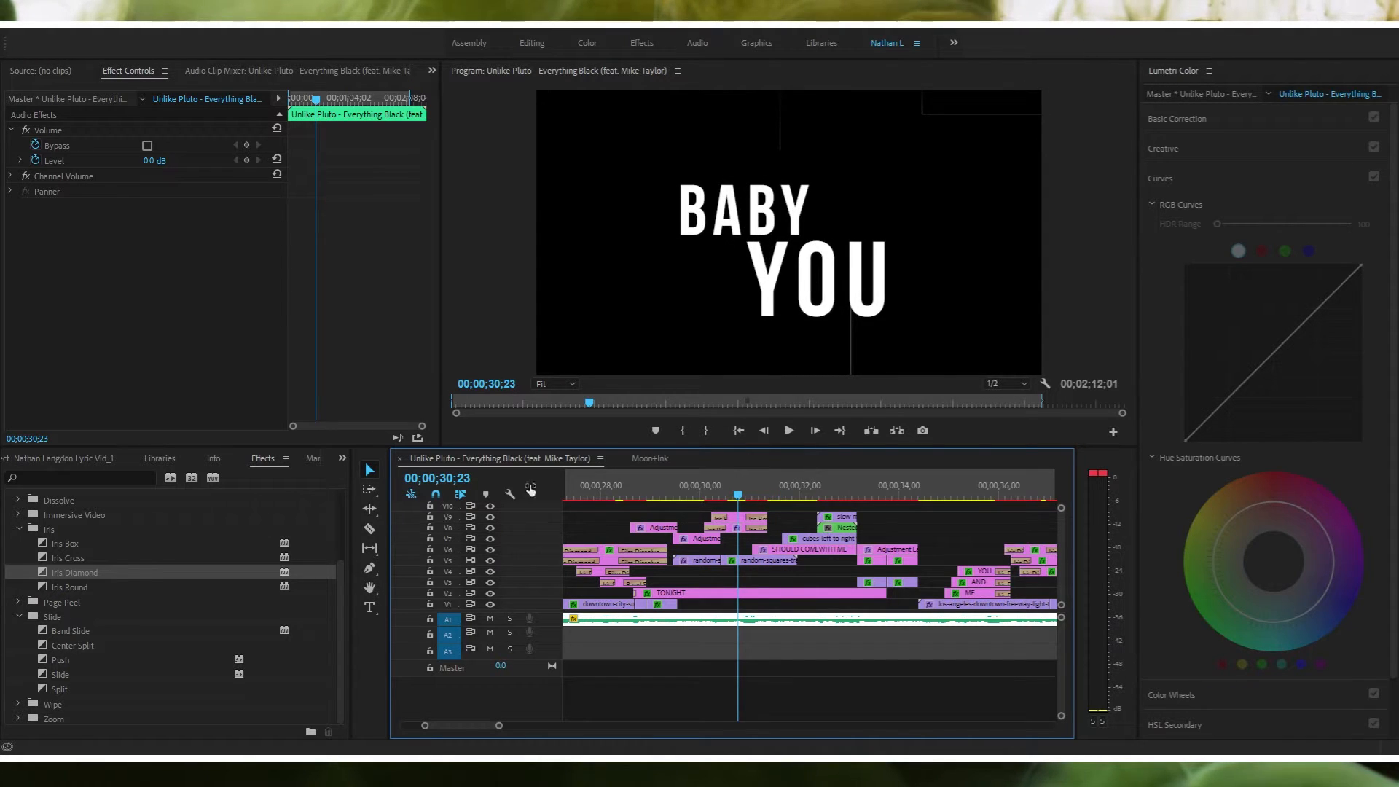
Step: Locate Iris Box among the Iris video transitions and inspect the one ending the BABY clip
{"action": "scroll", "coordinate": [38, 568], "scroll_direction": "up", "scroll_amount": 2}
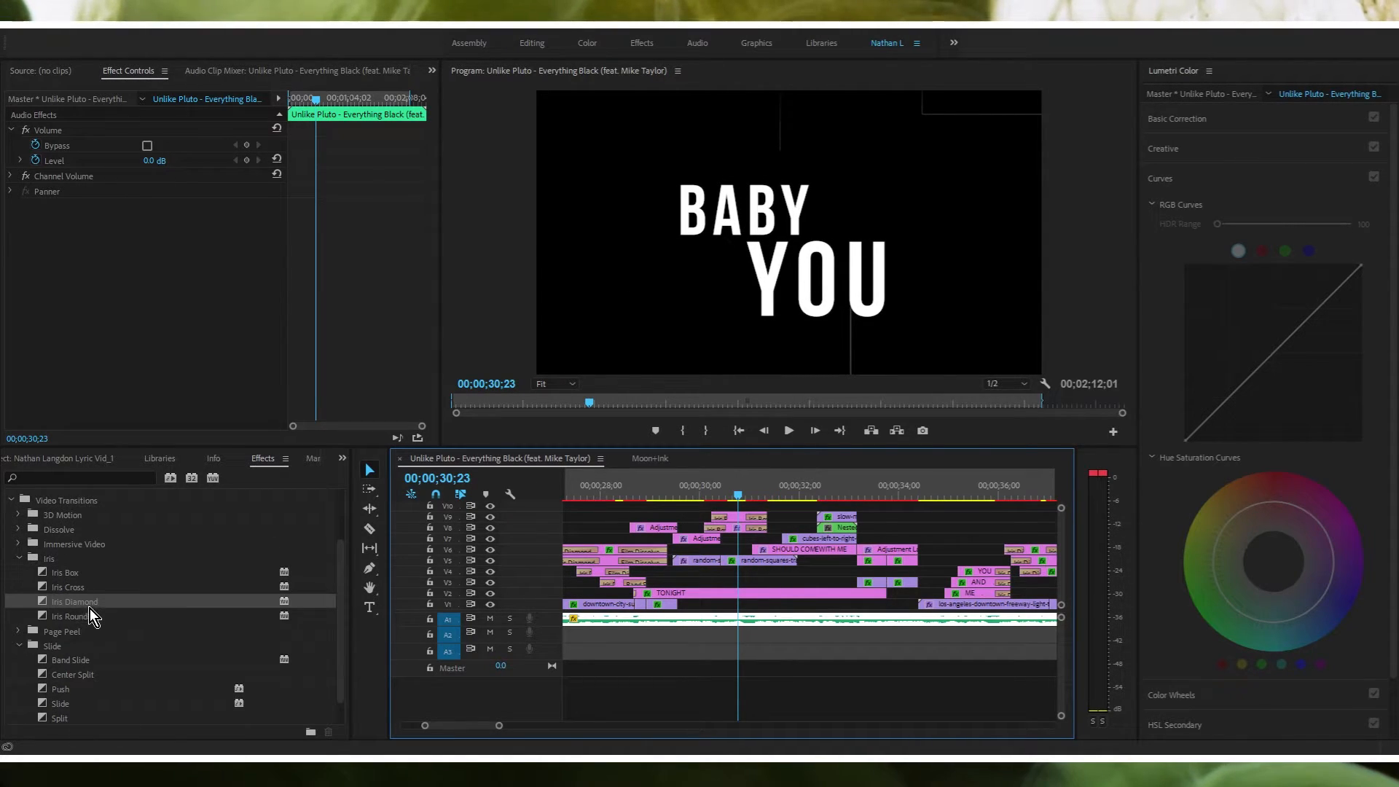
{"action": "left_click", "coordinate": [75, 574]}
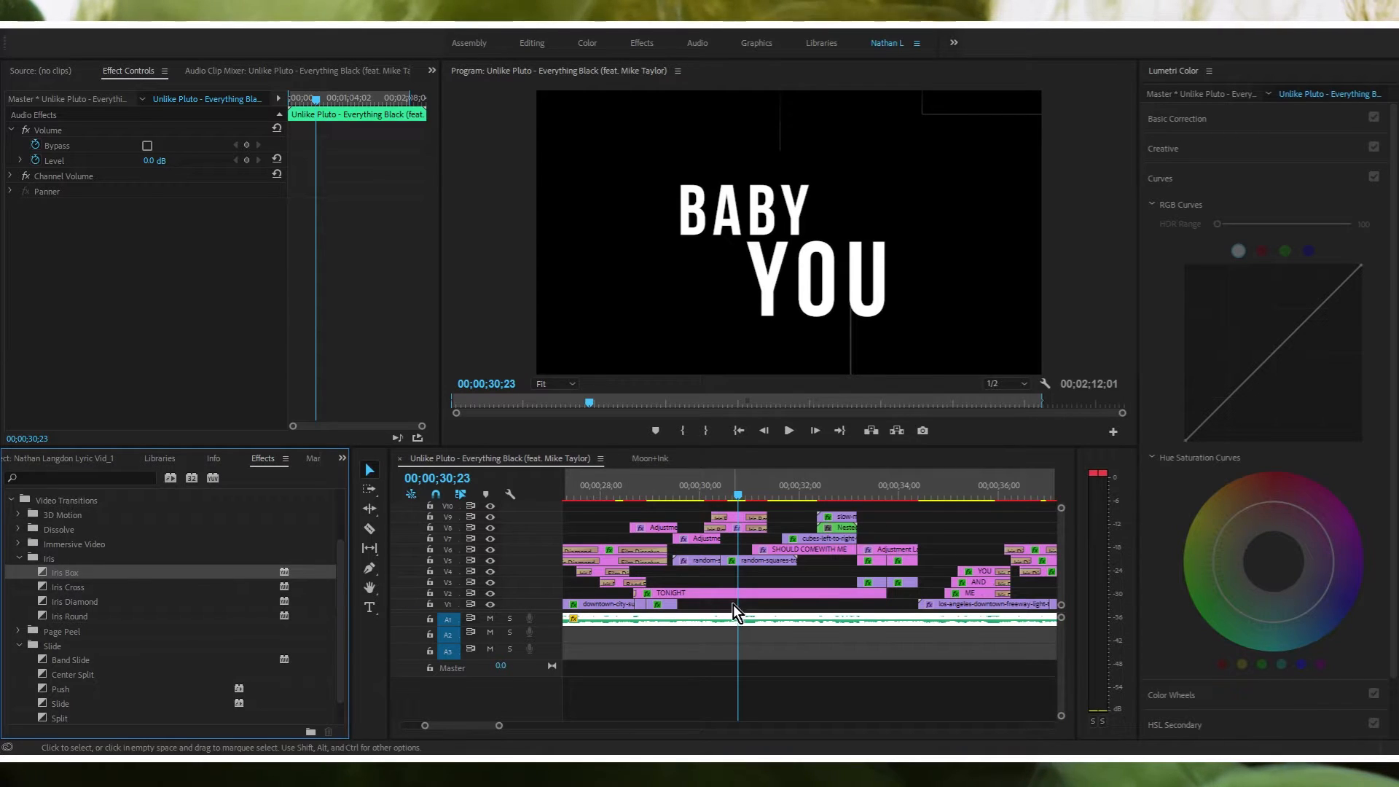
{"action": "key", "text": "equal"}
{"action": "key", "text": "equal"}
{"action": "key", "text": "equal"}
{"action": "left_click", "coordinate": [832, 528]}
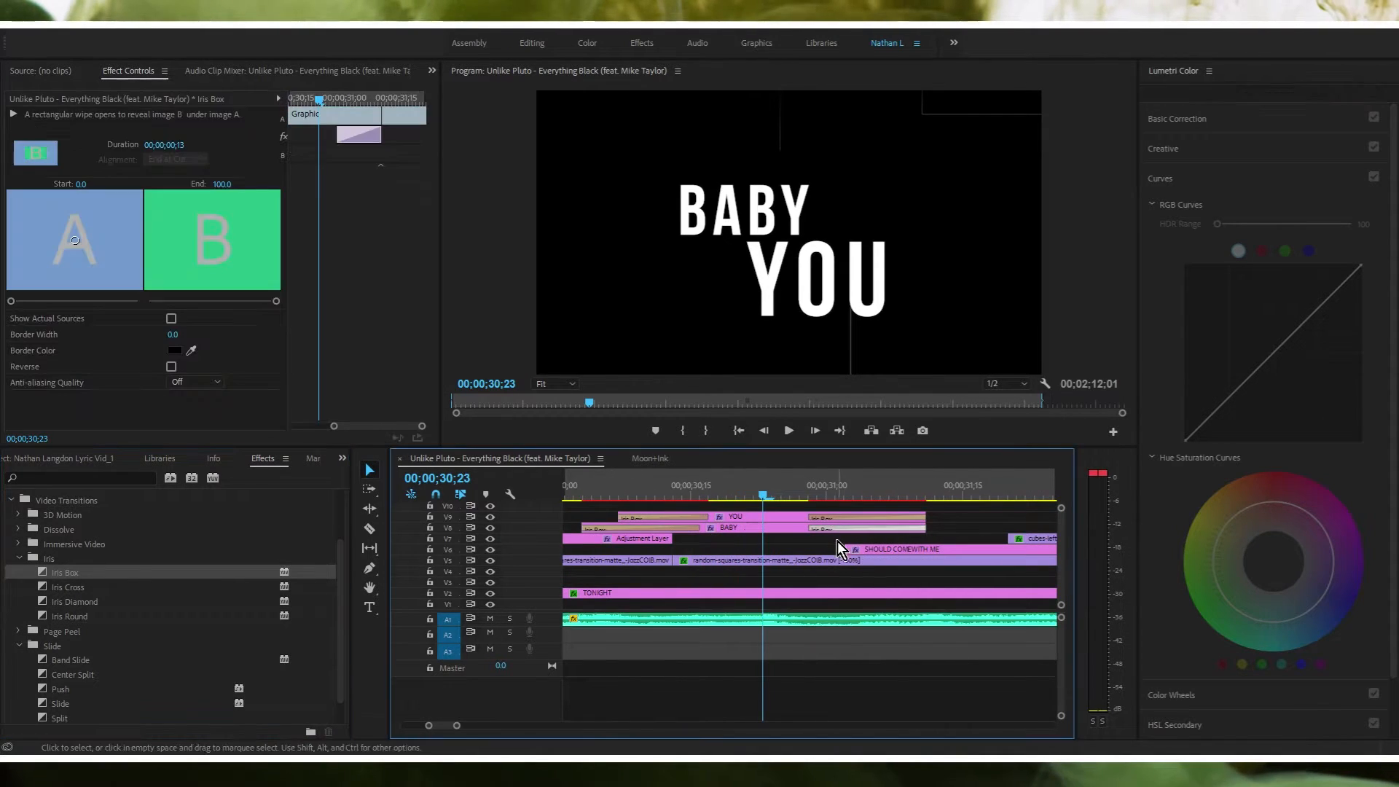
Step: Scrub the Iris Box exit of the BABY YOU lyrics from 00;00;30;28 to 00;00;31;03
{"action": "scroll", "coordinate": [830, 539], "scroll_direction": "down", "scroll_amount": 8}
{"action": "left_click_drag", "start_coordinate": [844, 483], "coordinate": [838, 472]}
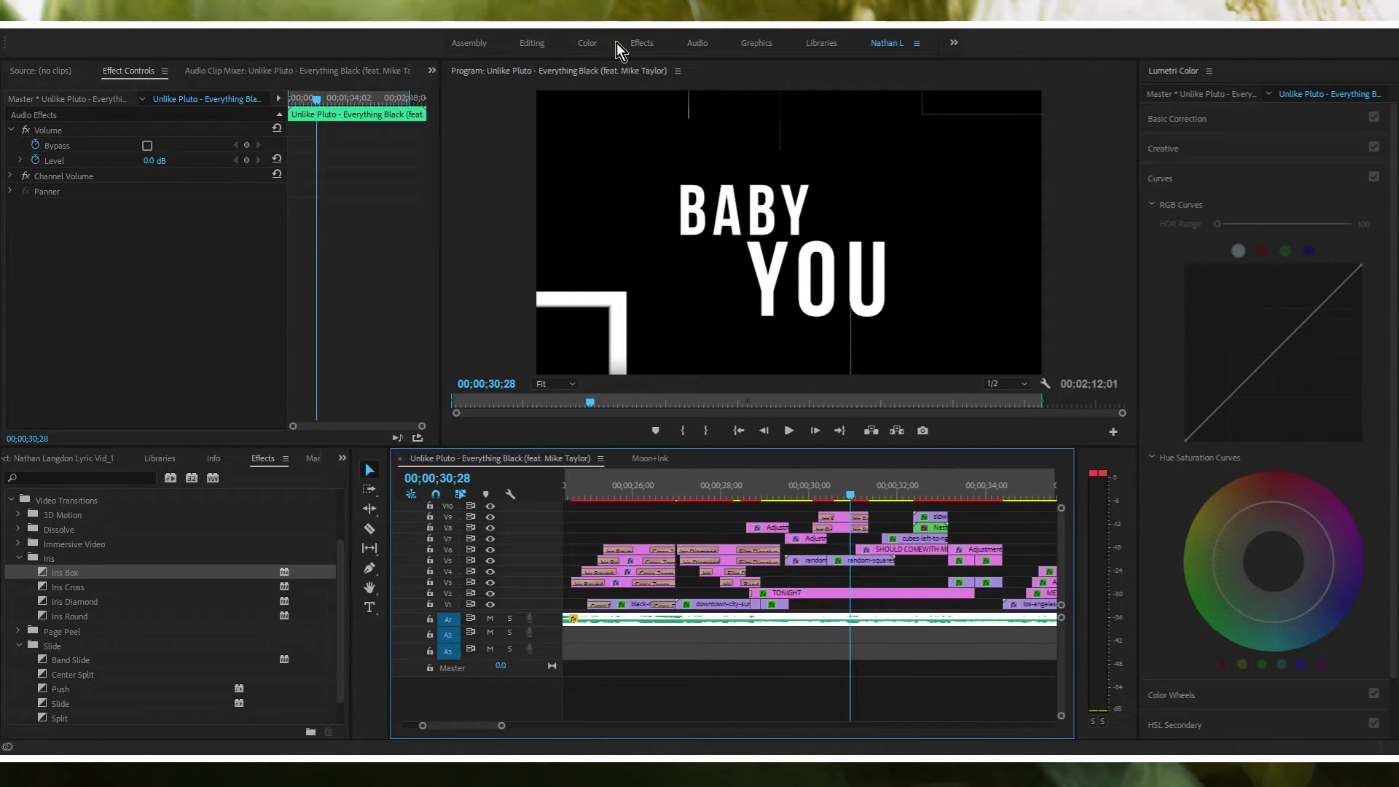
{"action": "left_click_drag", "start_coordinate": [851, 492], "coordinate": [858, 495]}
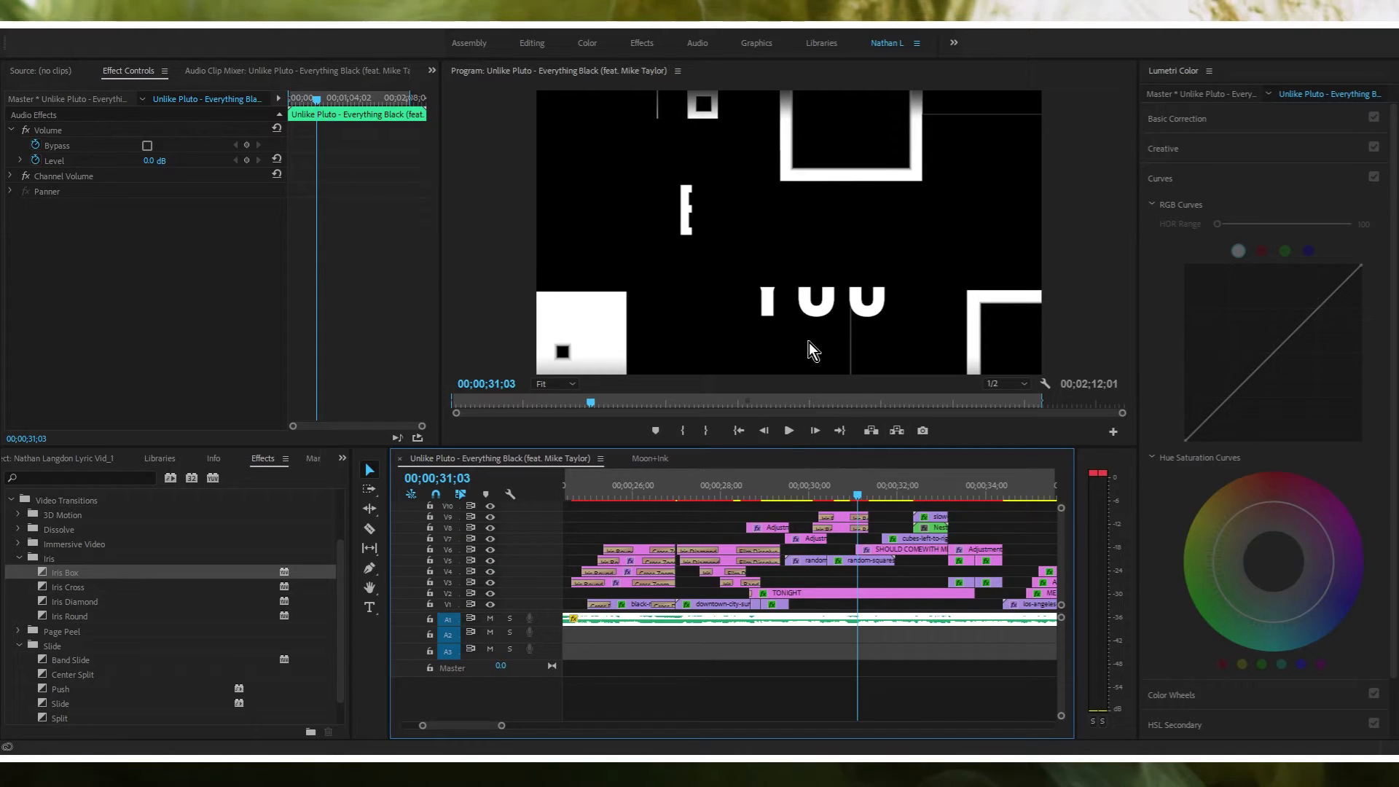
Step: Play into SHOULD COME WITH ME and scrub the cubes matte transition through 00;00;32;14 to I'LL TAKE YOU TO THE at 00;00;33;00
{"action": "key", "text": "space"}
{"action": "left_click_drag", "start_coordinate": [890, 494], "coordinate": [919, 512]}
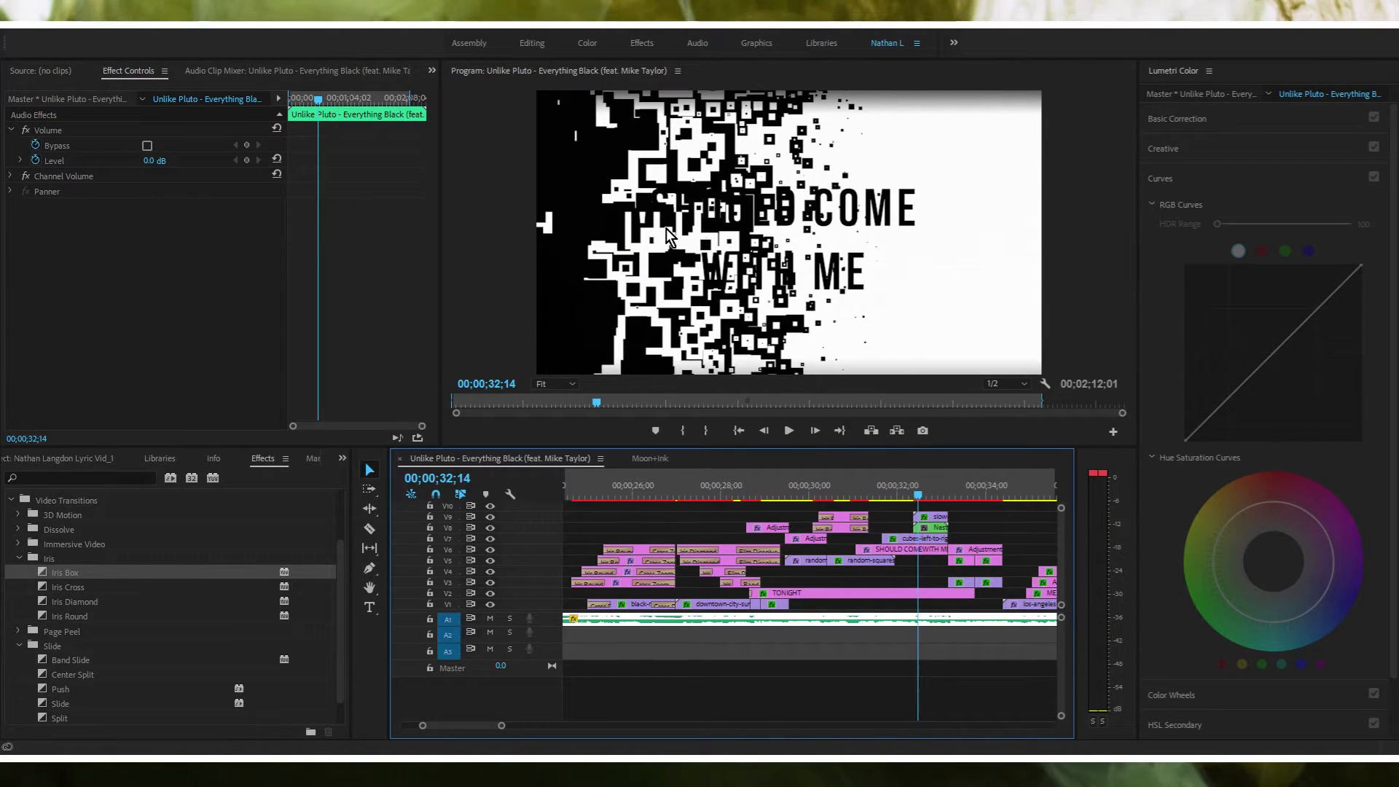
{"action": "left_click_drag", "start_coordinate": [915, 494], "coordinate": [935, 484]}
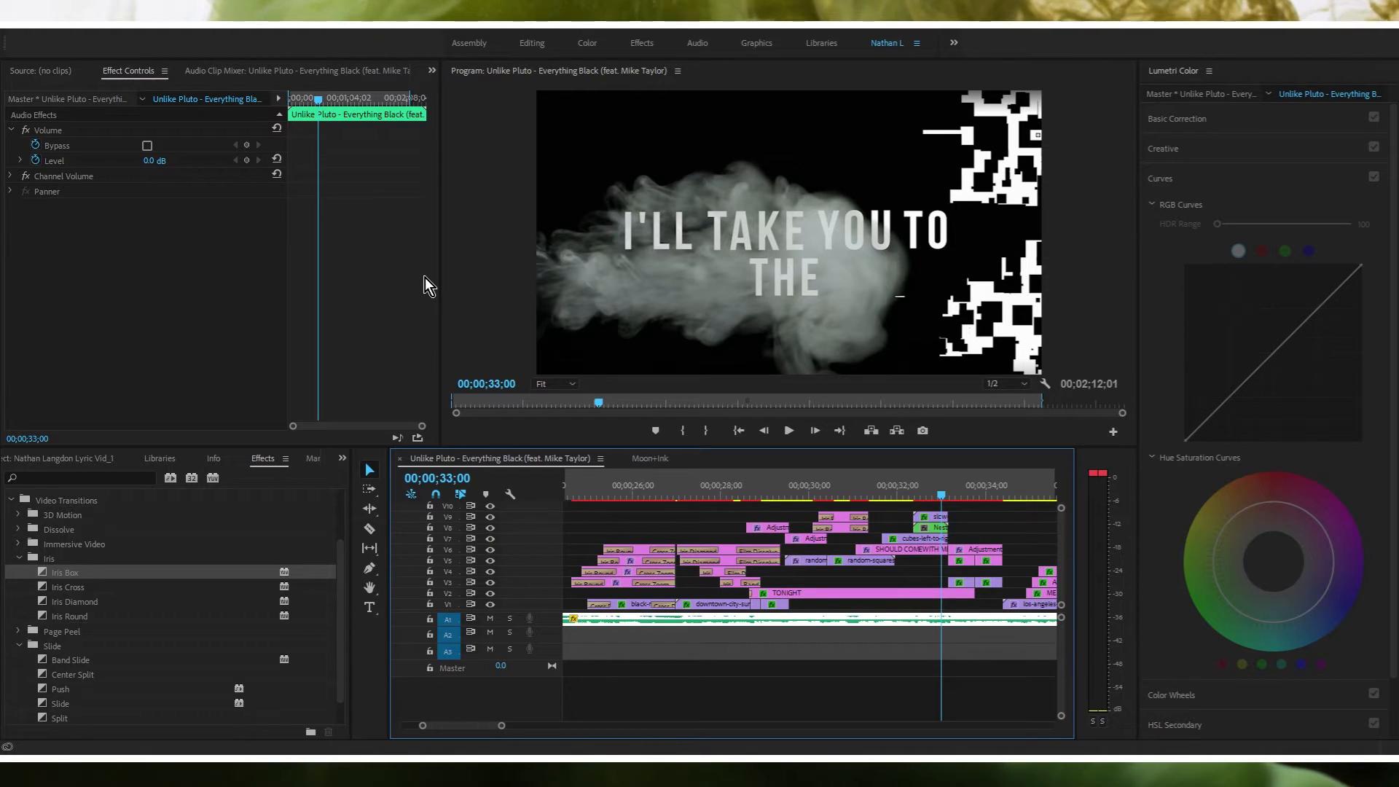
Step: Scrub the DARK lyric on the white smoke background through 00;00;33;21 and settle at 00;00;33;19
{"action": "left_click", "coordinate": [824, 486]}
{"action": "left_click_drag", "start_coordinate": [831, 485], "coordinate": [847, 481]}
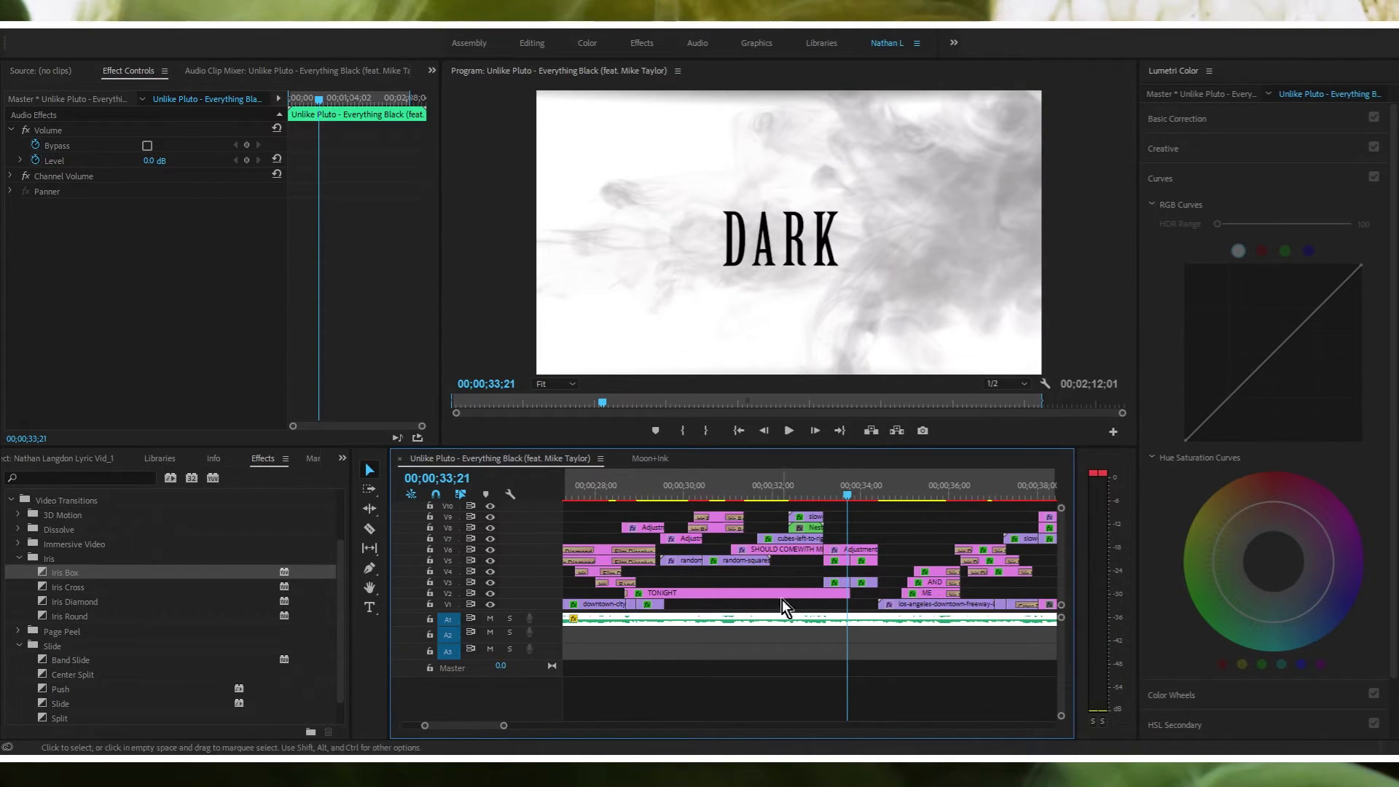
{"action": "left_click", "coordinate": [845, 485]}
{"action": "left_click_drag", "start_coordinate": [845, 484], "coordinate": [847, 485]}
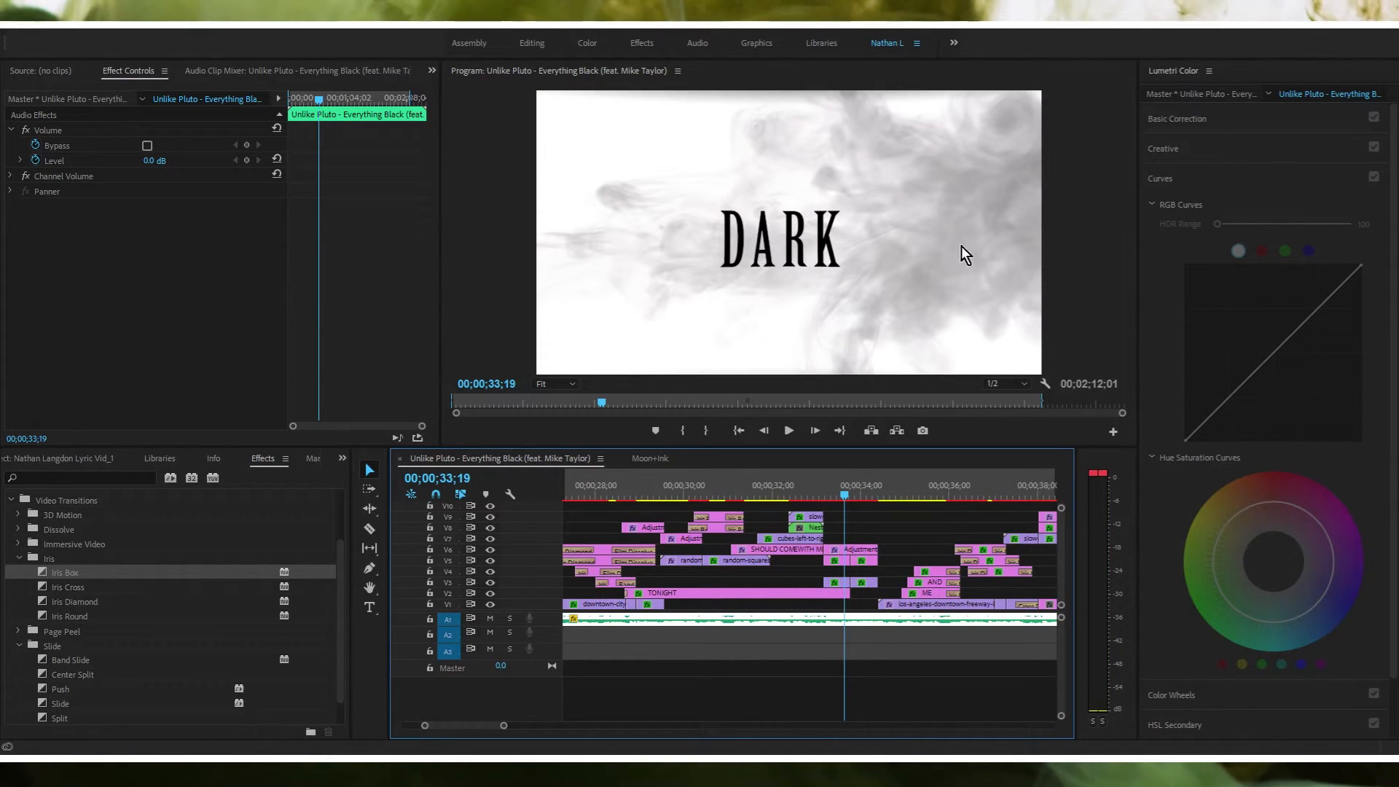
Step: Scrub the freeway section from the YOU AND lyrics at 00;00;36;12 to the smoke at 00;00;37;26
{"action": "left_click_drag", "start_coordinate": [845, 496], "coordinate": [968, 482]}
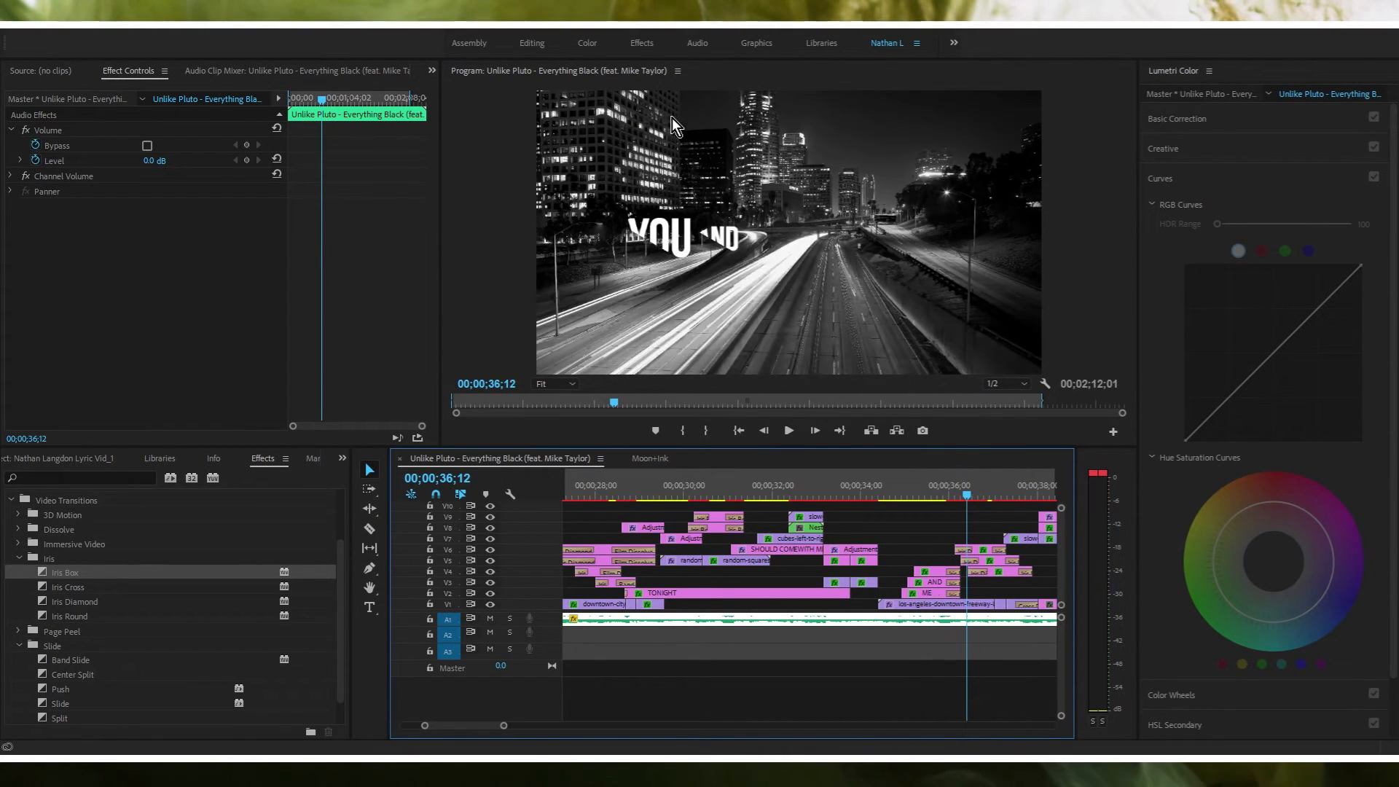
{"action": "left_click_drag", "start_coordinate": [968, 492], "coordinate": [1031, 490]}
{"action": "scroll", "coordinate": [478, 727], "scroll_direction": "down", "scroll_amount": 4}
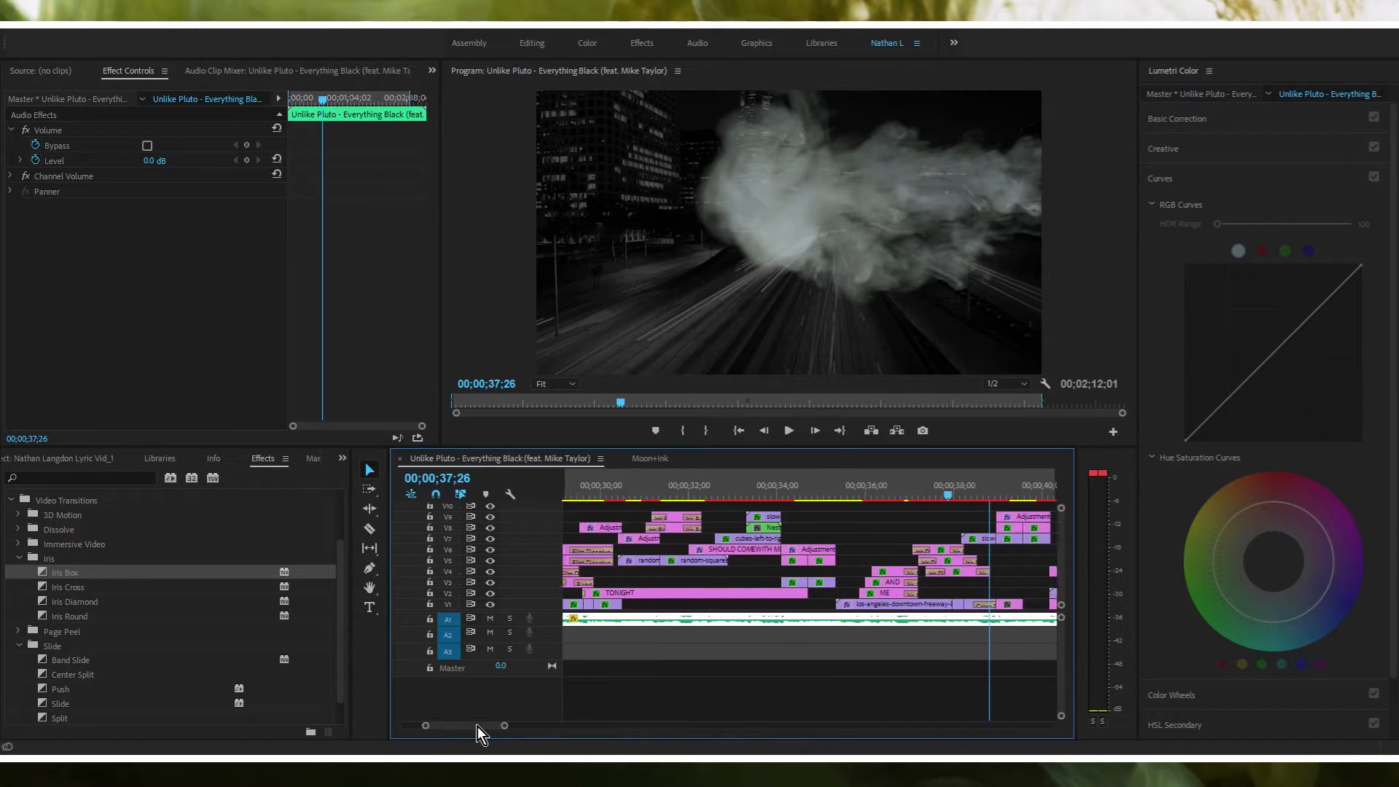
Step: Scrub through the squares matte transition at 00;00;43;12 into the moon-over-city lyrics, reaching BLACKOUT at 00;00;44;09
{"action": "scroll", "coordinate": [918, 577], "scroll_direction": "down", "scroll_amount": 3}
{"action": "left_click_drag", "start_coordinate": [888, 484], "coordinate": [1002, 513]}
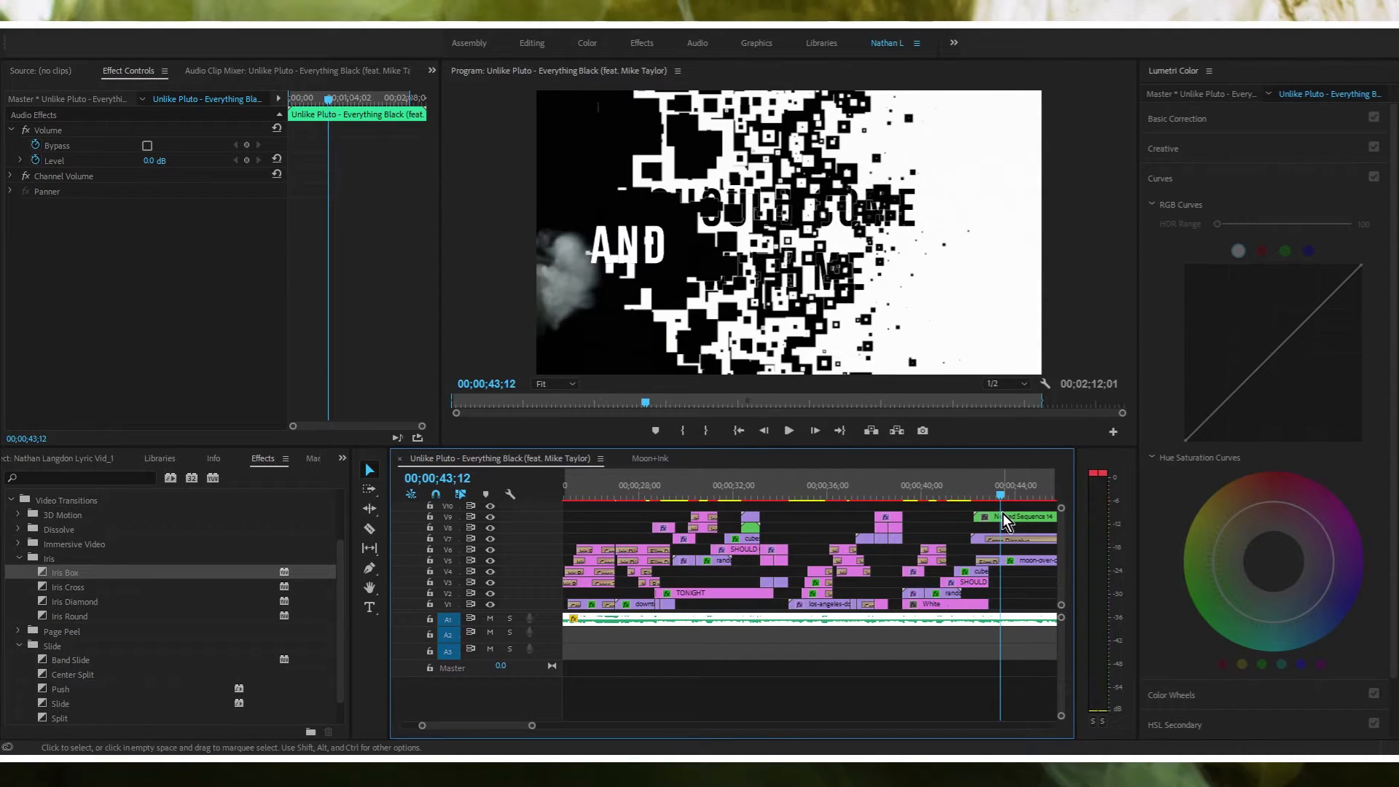
{"action": "left_click_drag", "start_coordinate": [475, 724], "coordinate": [482, 723]}
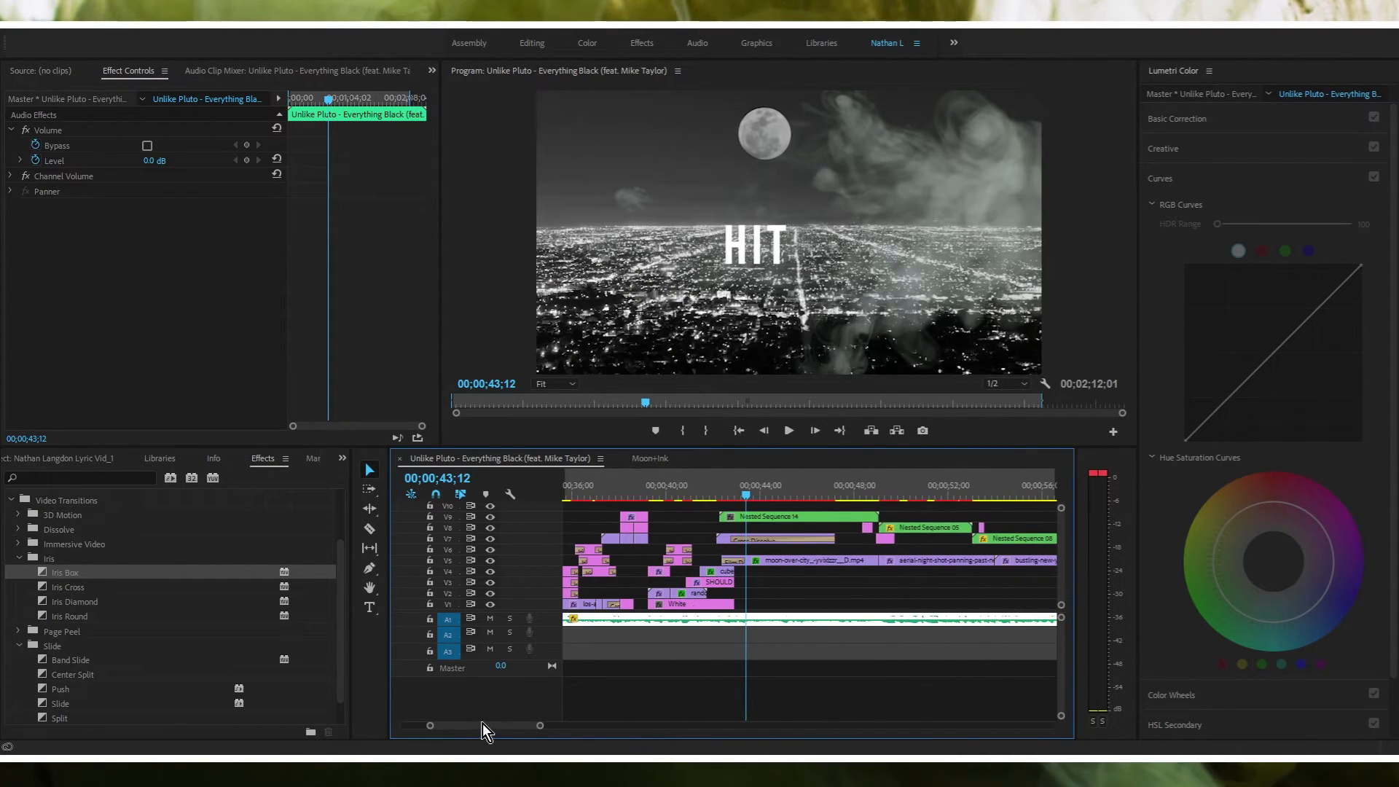
{"action": "mouse_move", "coordinate": [746, 492]}
{"action": "left_mouse_down"}
{"action": "mouse_move", "coordinate": [778, 492]}
{"action": "mouse_move", "coordinate": [725, 505]}
{"action": "mouse_move", "coordinate": [768, 505]}
{"action": "left_mouse_up"}
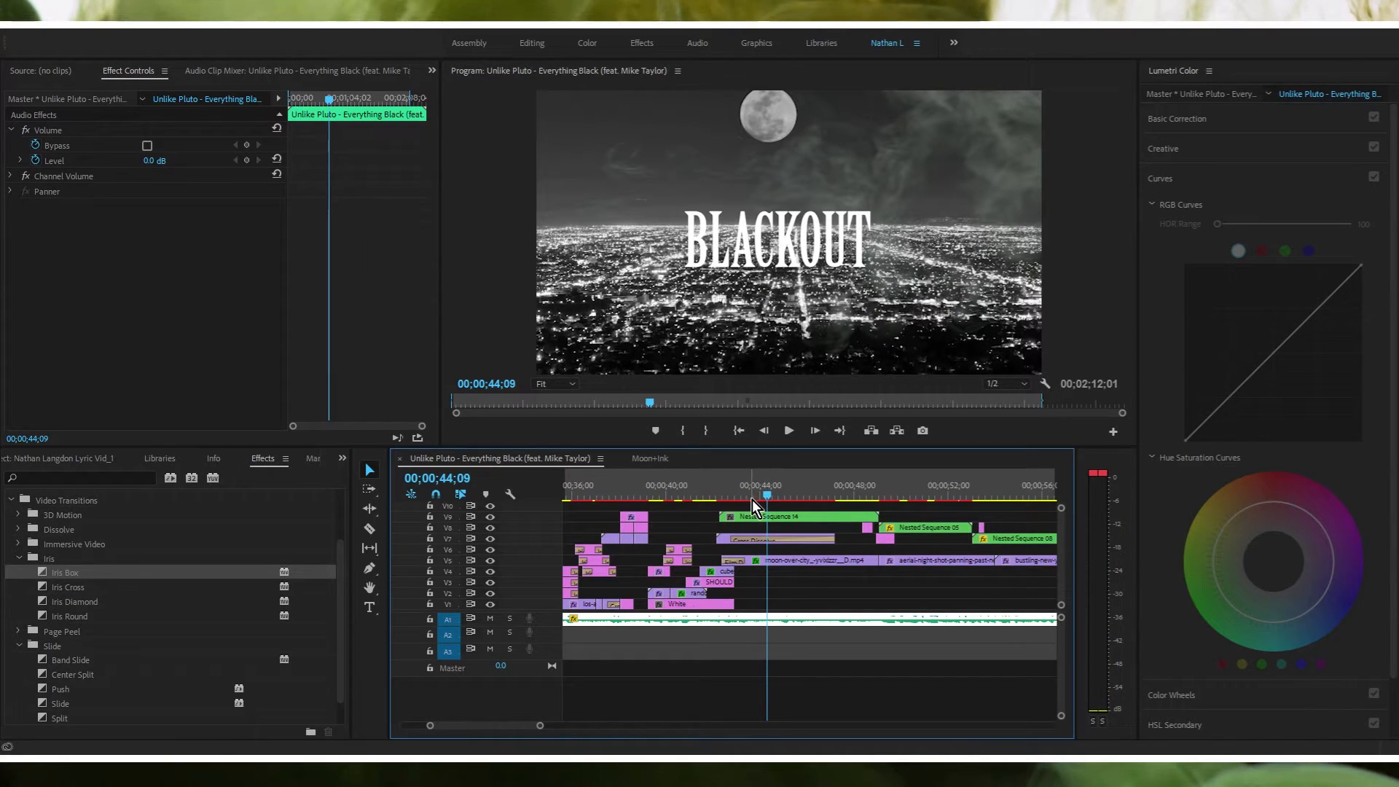
Step: Play from BLACKOUT into the aerial city shot and return to the warped transition at 00;00;49;03
{"action": "key", "text": "space"}
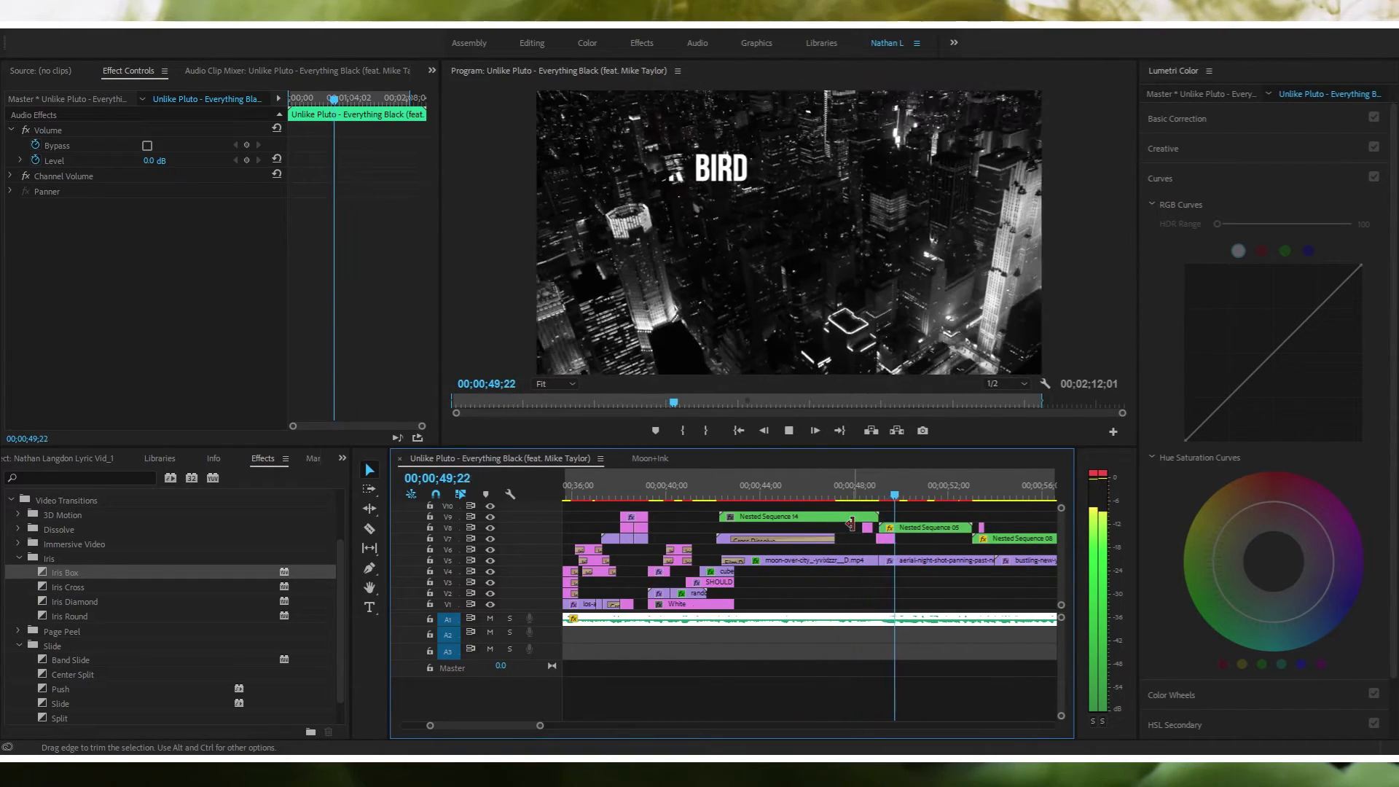
{"action": "key", "text": "space"}
{"action": "left_click_drag", "start_coordinate": [877, 486], "coordinate": [882, 487]}
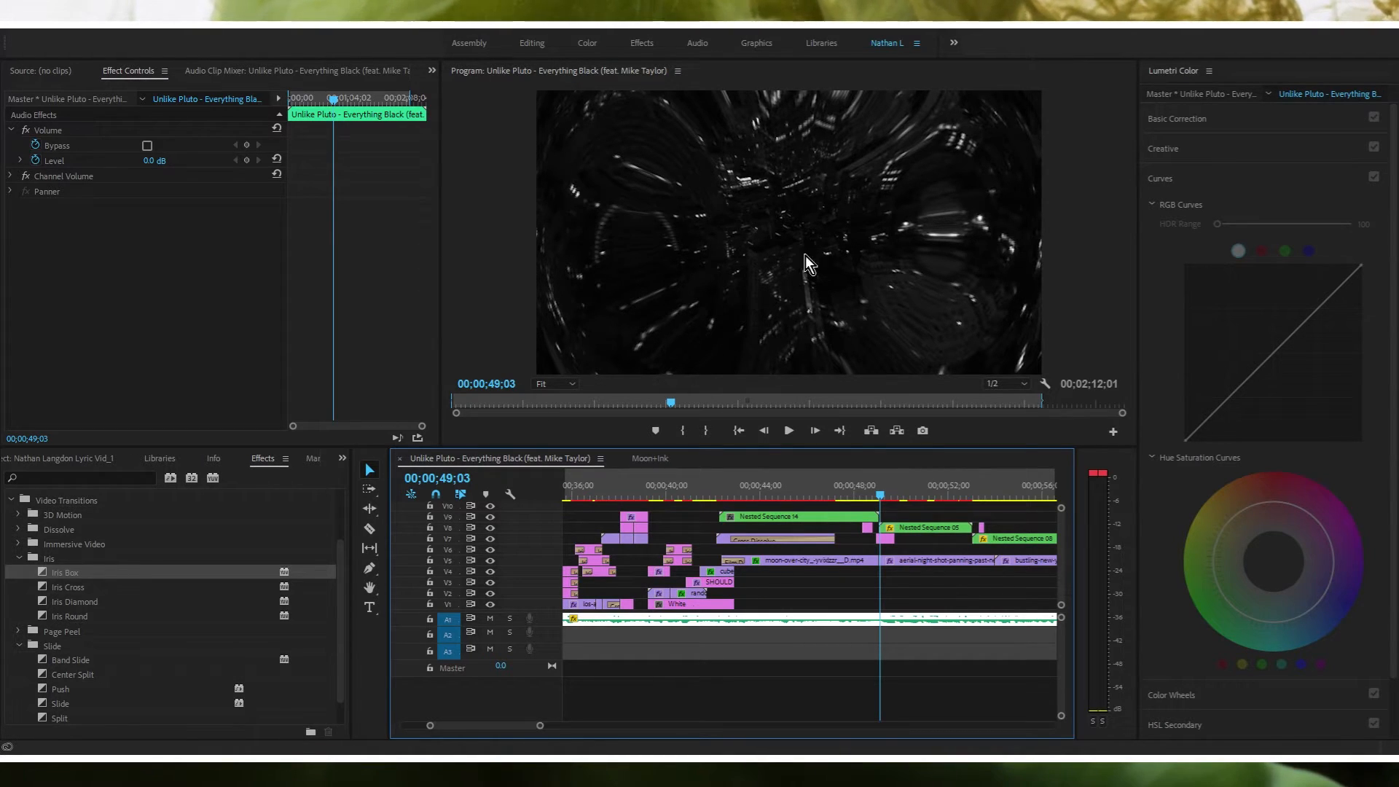
Step: Scrub the aerial shot to the inverted BLACK flash at 00;00;53;13 and back to its start at 00;00;53;04
{"action": "left_click_drag", "start_coordinate": [895, 493], "coordinate": [985, 486]}
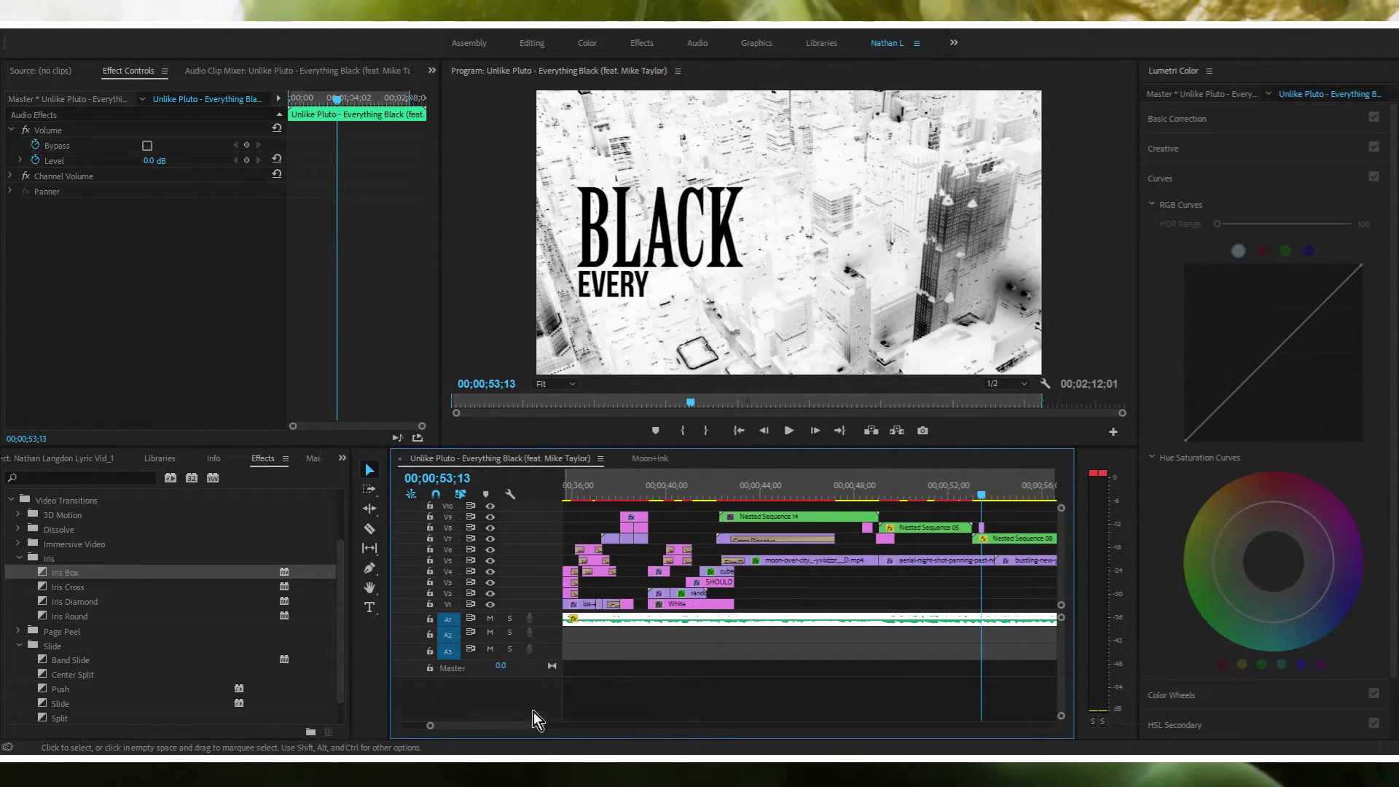
{"action": "scroll", "coordinate": [515, 728], "scroll_direction": "right", "scroll_amount": 5}
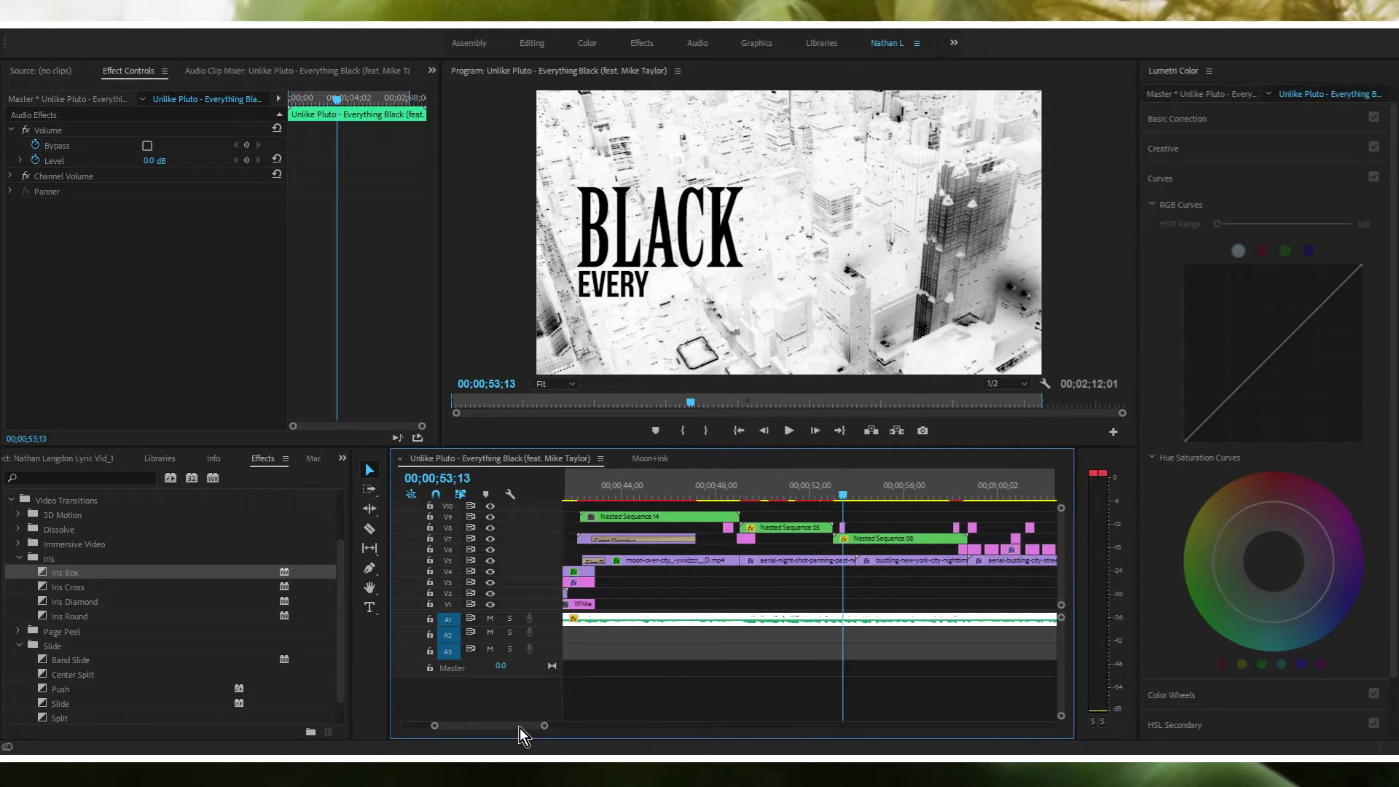
{"action": "scroll", "coordinate": [913, 583], "scroll_direction": "up", "scroll_amount": 2}
{"action": "left_click", "coordinate": [846, 492]}
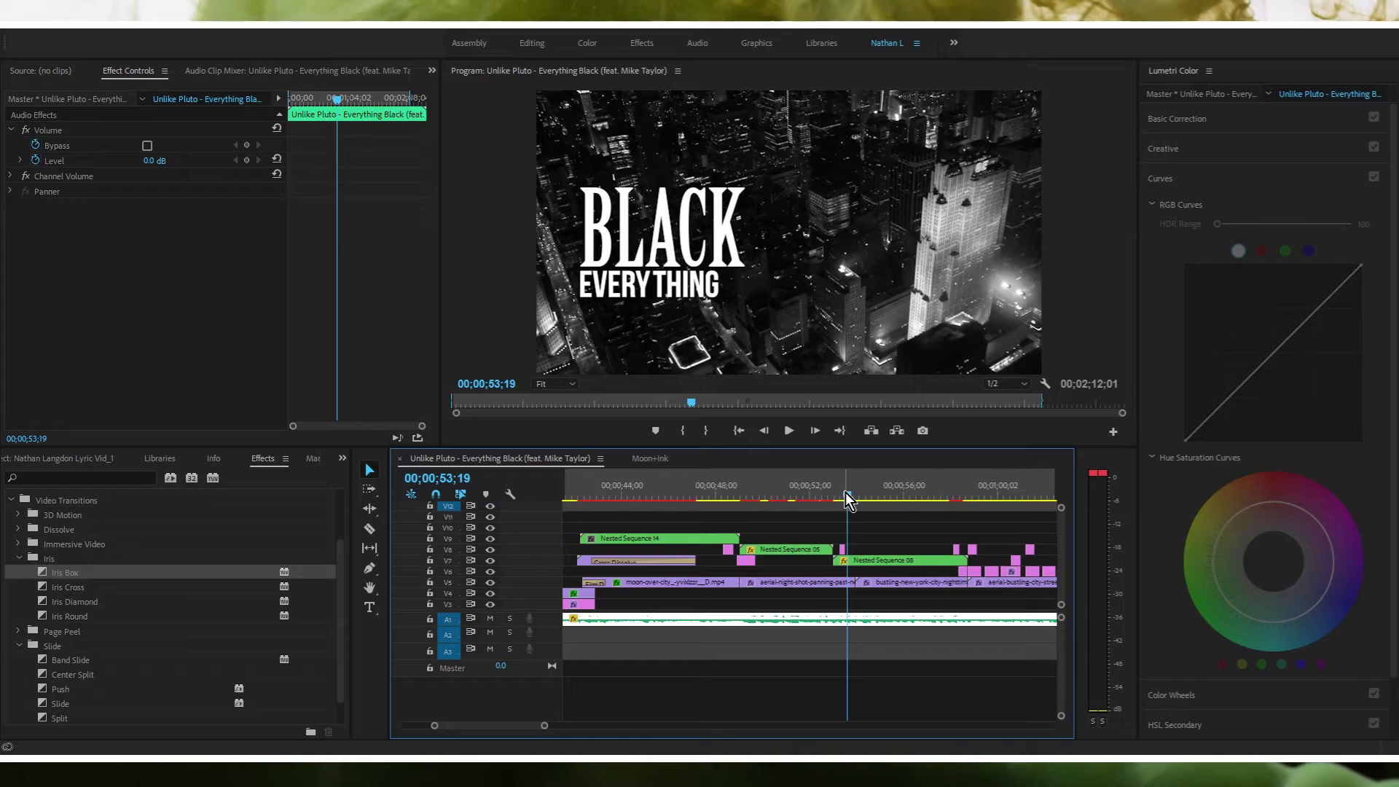
{"action": "left_click_drag", "start_coordinate": [846, 494], "coordinate": [836, 498]}
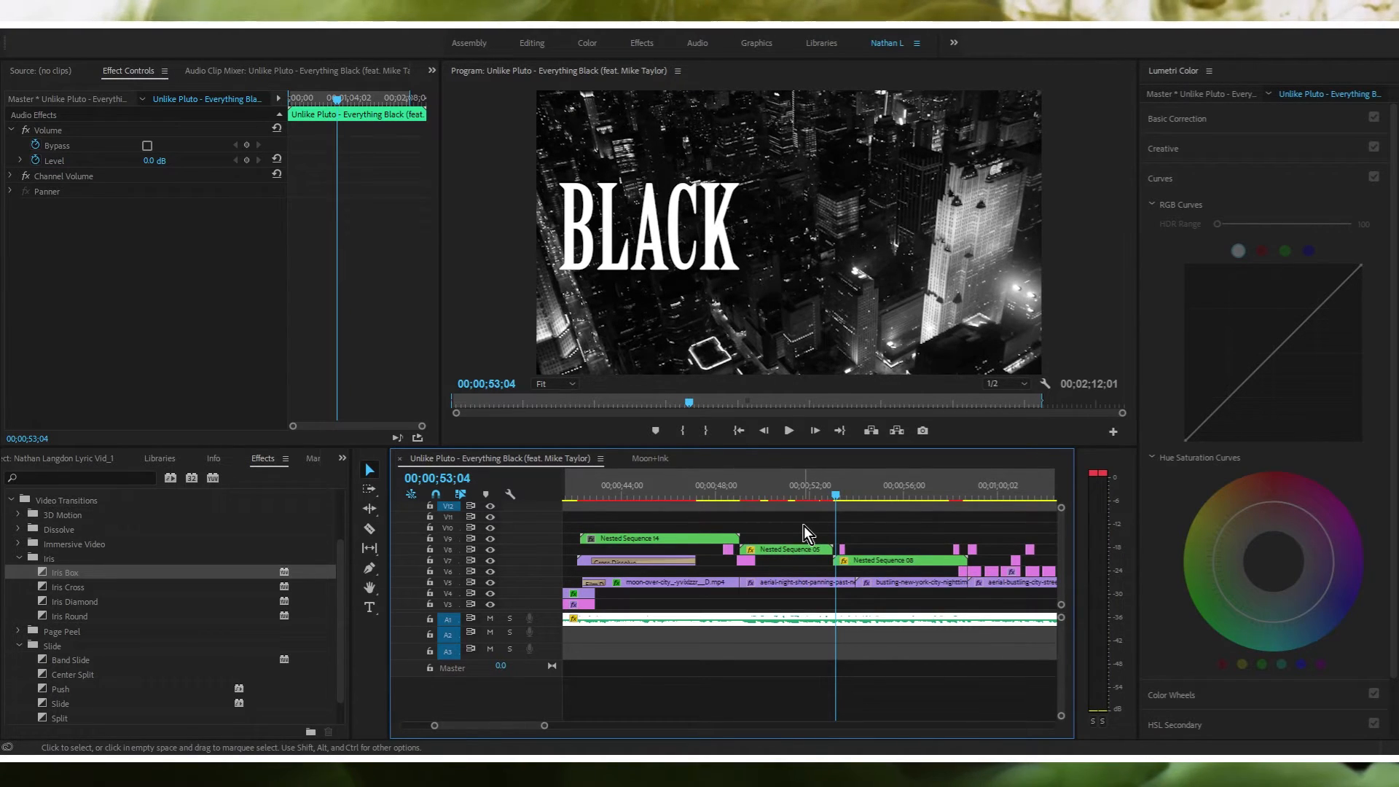
Step: Play the BLACK lyrics from 00;00;53;04 to 00;00;59;08 and return to BLACK OUT at 00;00;57;21
{"action": "key", "text": "space"}
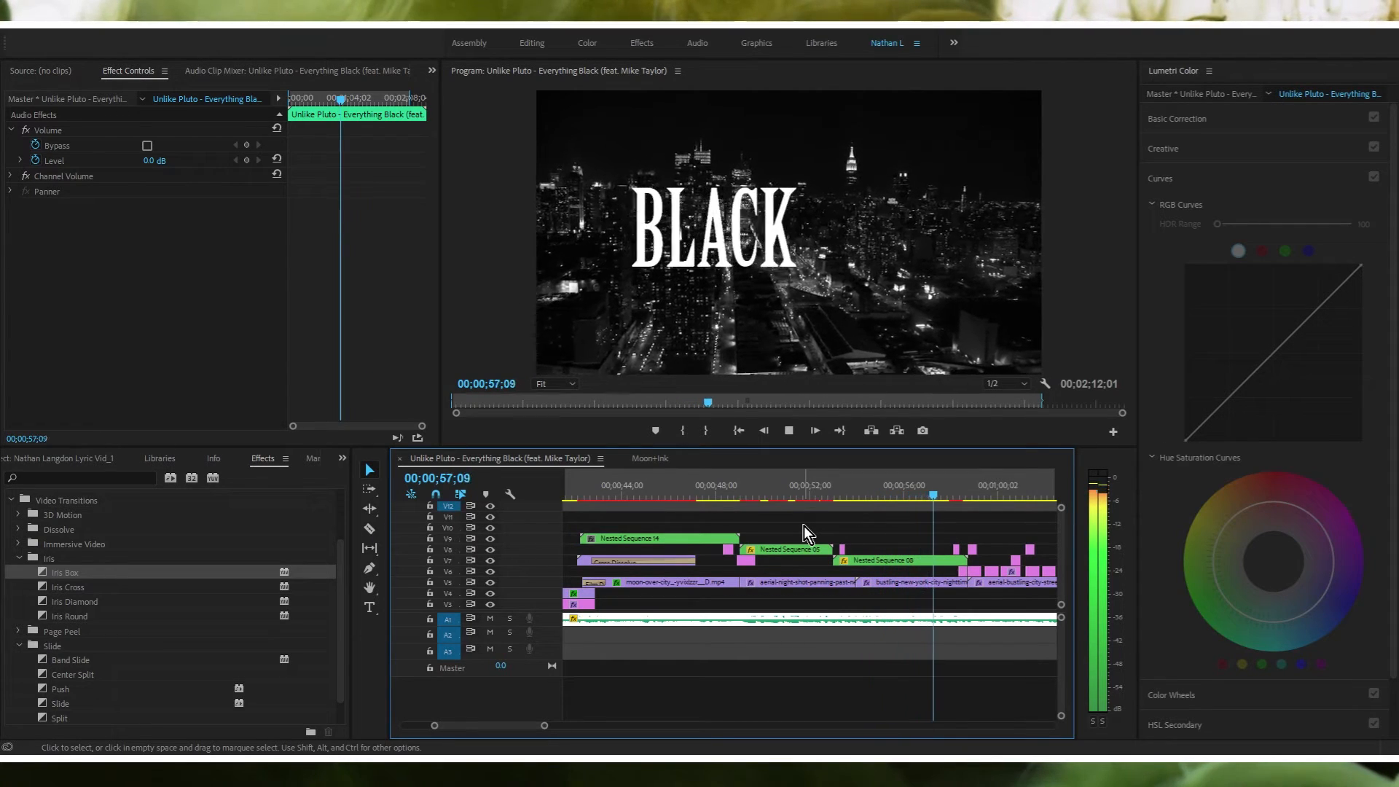
{"action": "key", "text": "space"}
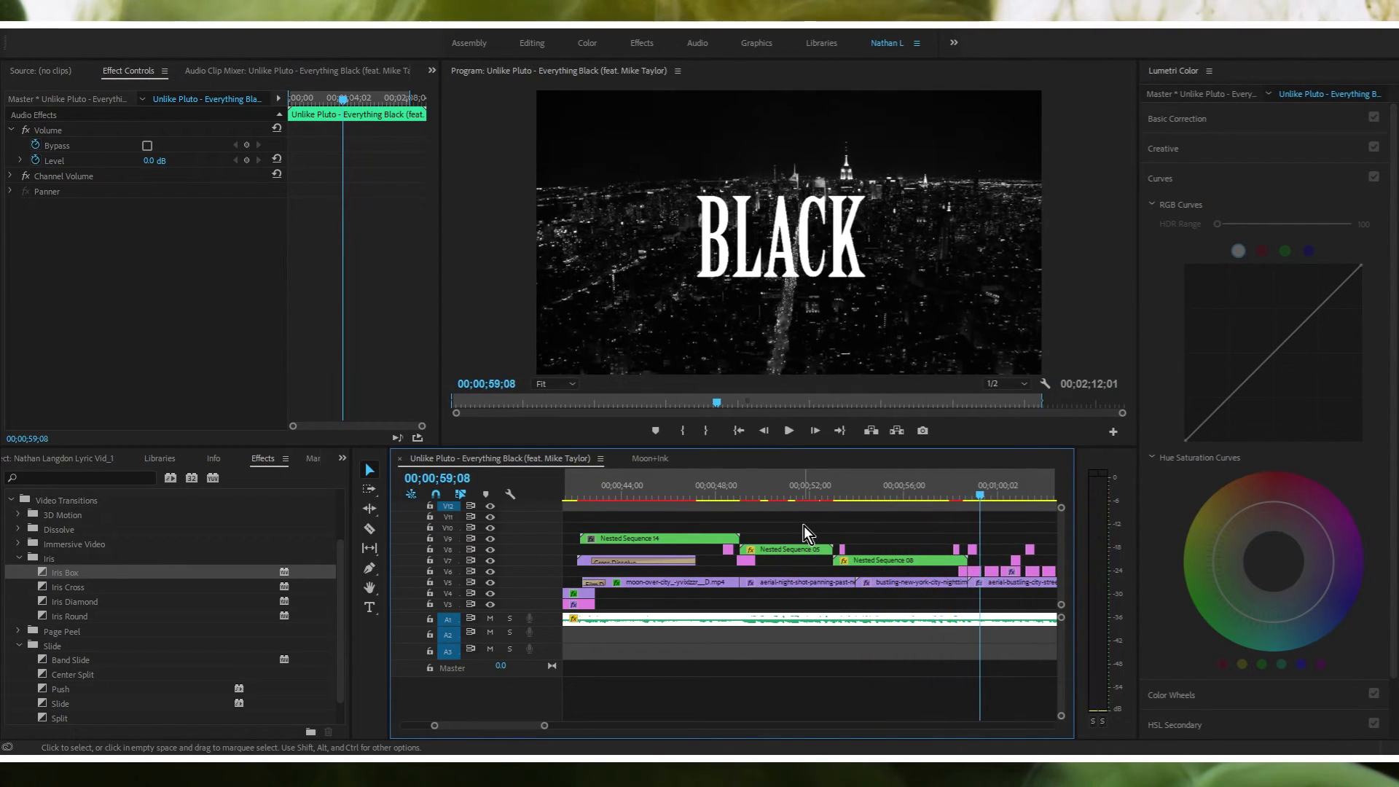
{"action": "mouse_move", "coordinate": [940, 491]}
{"action": "left_mouse_down"}
{"action": "mouse_move", "coordinate": [928, 492]}
{"action": "mouse_move", "coordinate": [943, 491]}
{"action": "left_mouse_up"}
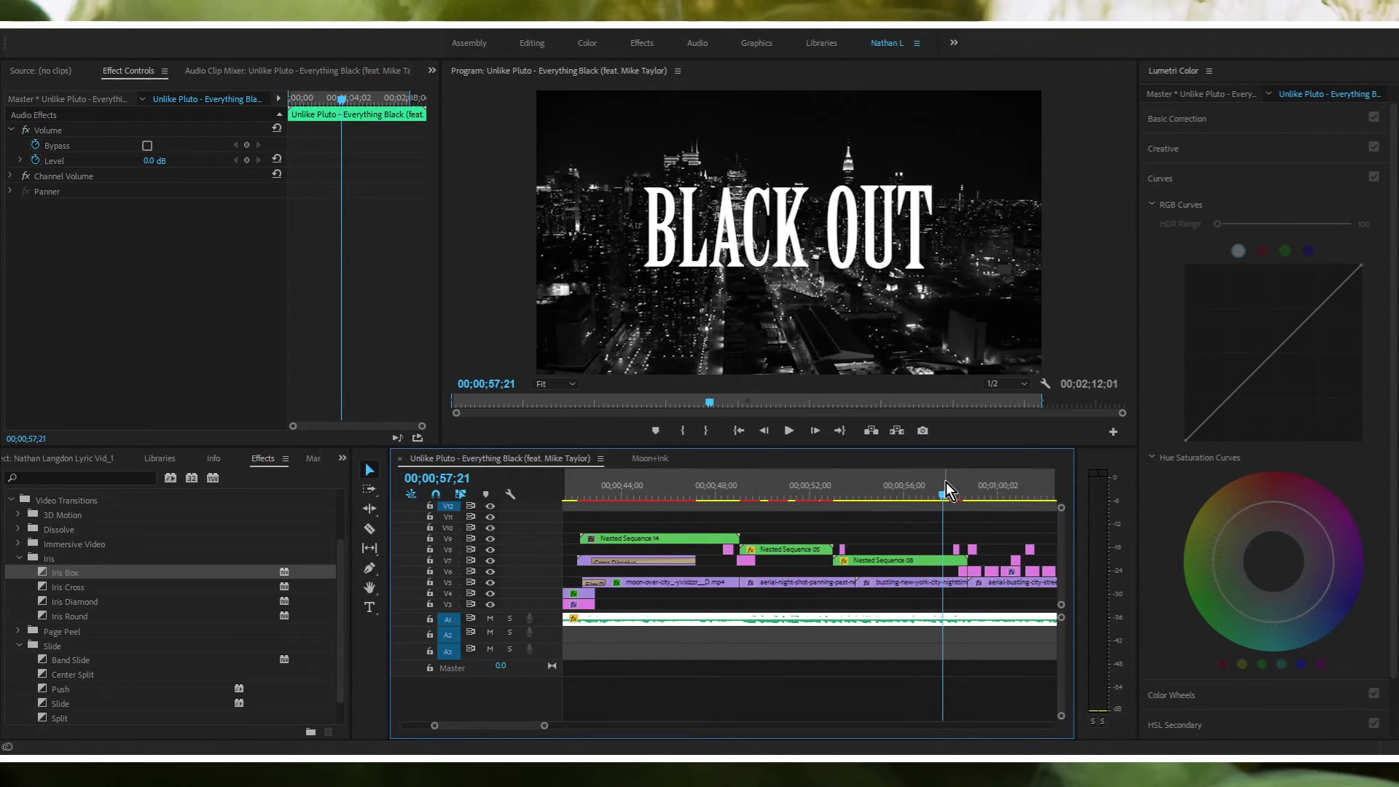
Step: Move back to the eye shot at 00;00;26;24 and survey the layout of the remaining clips in the sequence
{"action": "scroll", "coordinate": [717, 556], "scroll_direction": "down", "scroll_amount": 10}
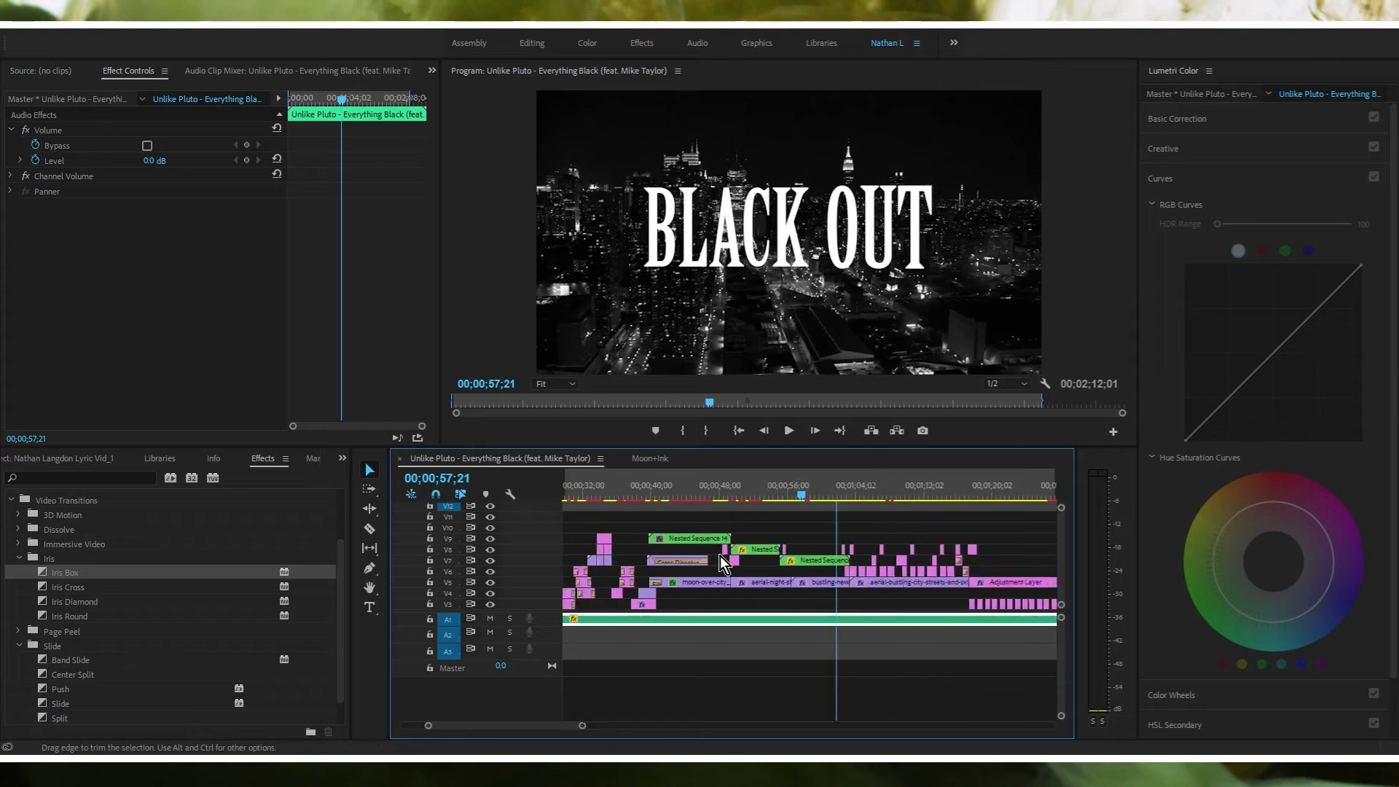
{"action": "left_click_drag", "start_coordinate": [569, 492], "coordinate": [586, 493]}
{"action": "scroll", "coordinate": [620, 533], "scroll_direction": "up", "scroll_amount": 8}
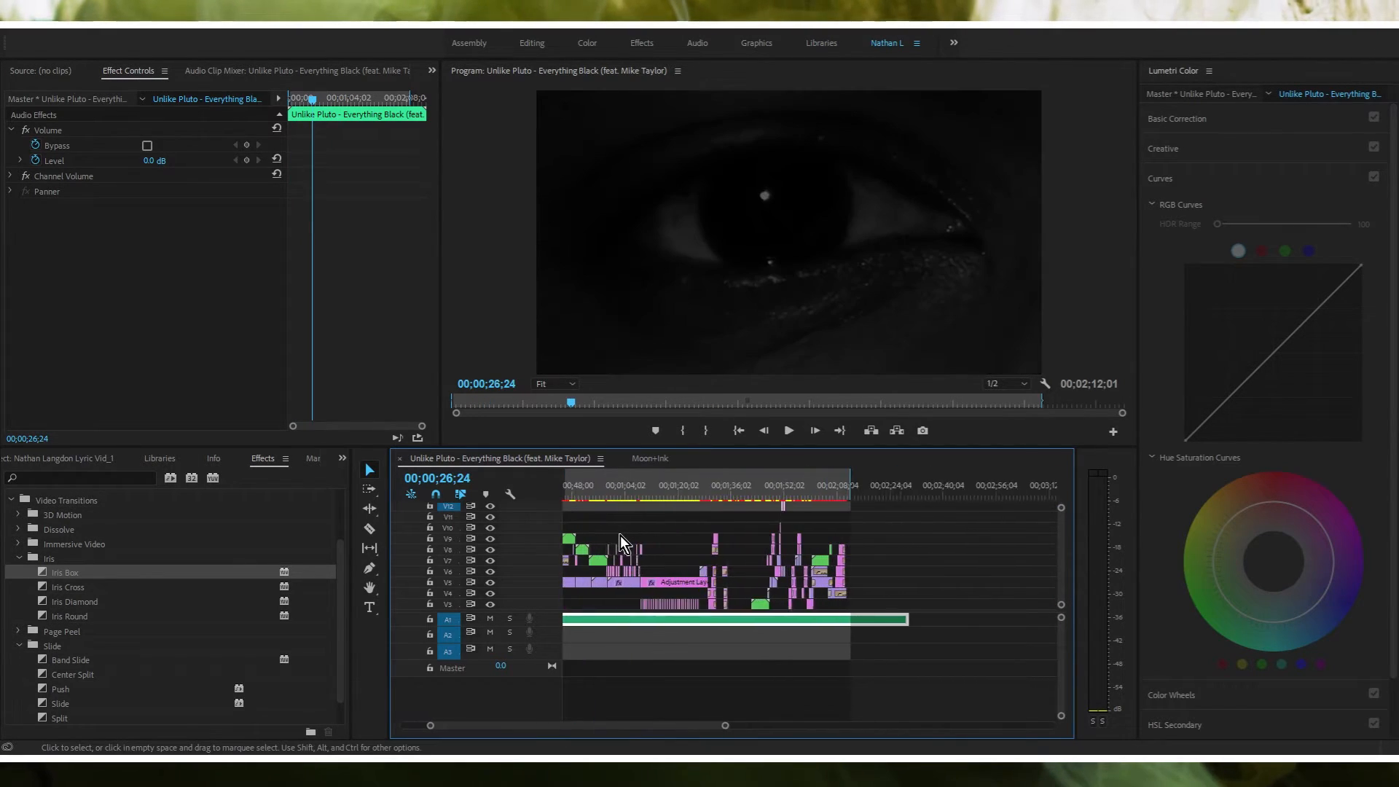
{"action": "scroll", "coordinate": [610, 519], "scroll_direction": "down", "scroll_amount": 3}
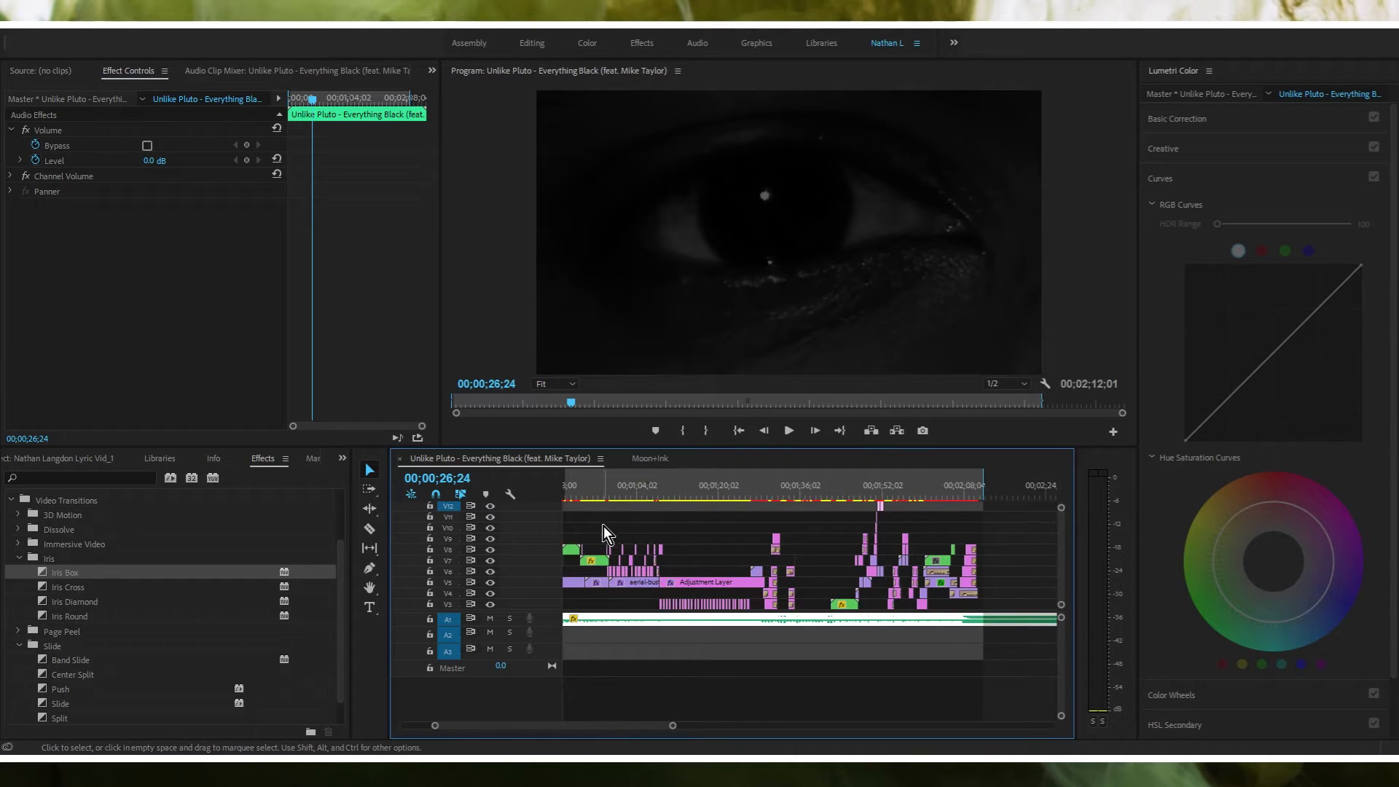
{"action": "scroll", "coordinate": [600, 724], "scroll_direction": "up", "scroll_amount": 2}
Step: Play the city street section up to the BLACK lyric on the overpass at 00;01;09;29
{"action": "left_click_drag", "start_coordinate": [596, 729], "coordinate": [591, 730]}
{"action": "left_click_drag", "start_coordinate": [731, 494], "coordinate": [725, 503]}
{"action": "key", "text": "space"}
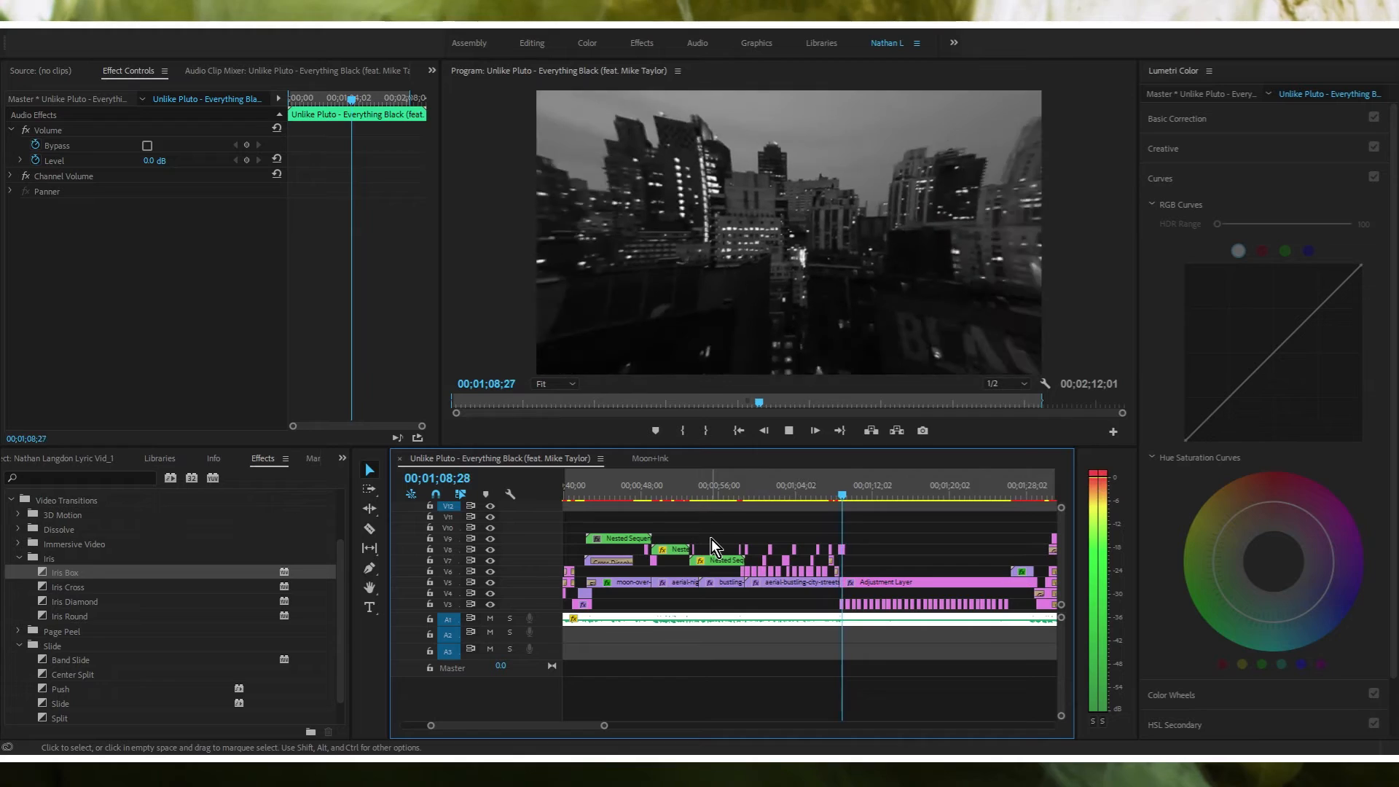
{"action": "key", "text": "space"}
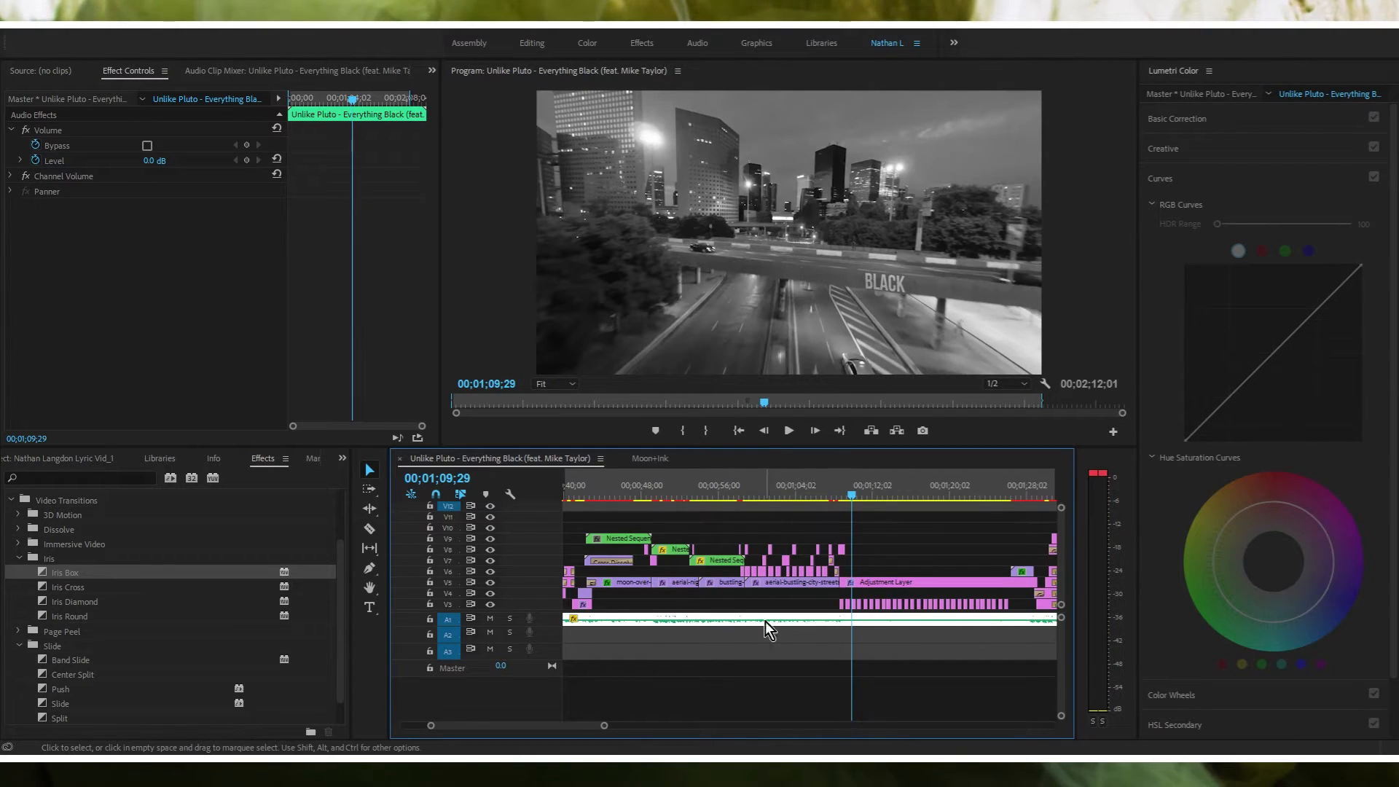
Step: Scrub the footage-synced BLACK lyrics to 00;01;21;01 and return to the zoom blur at 00;01;08;26
{"action": "left_click_drag", "start_coordinate": [582, 725], "coordinate": [595, 724]}
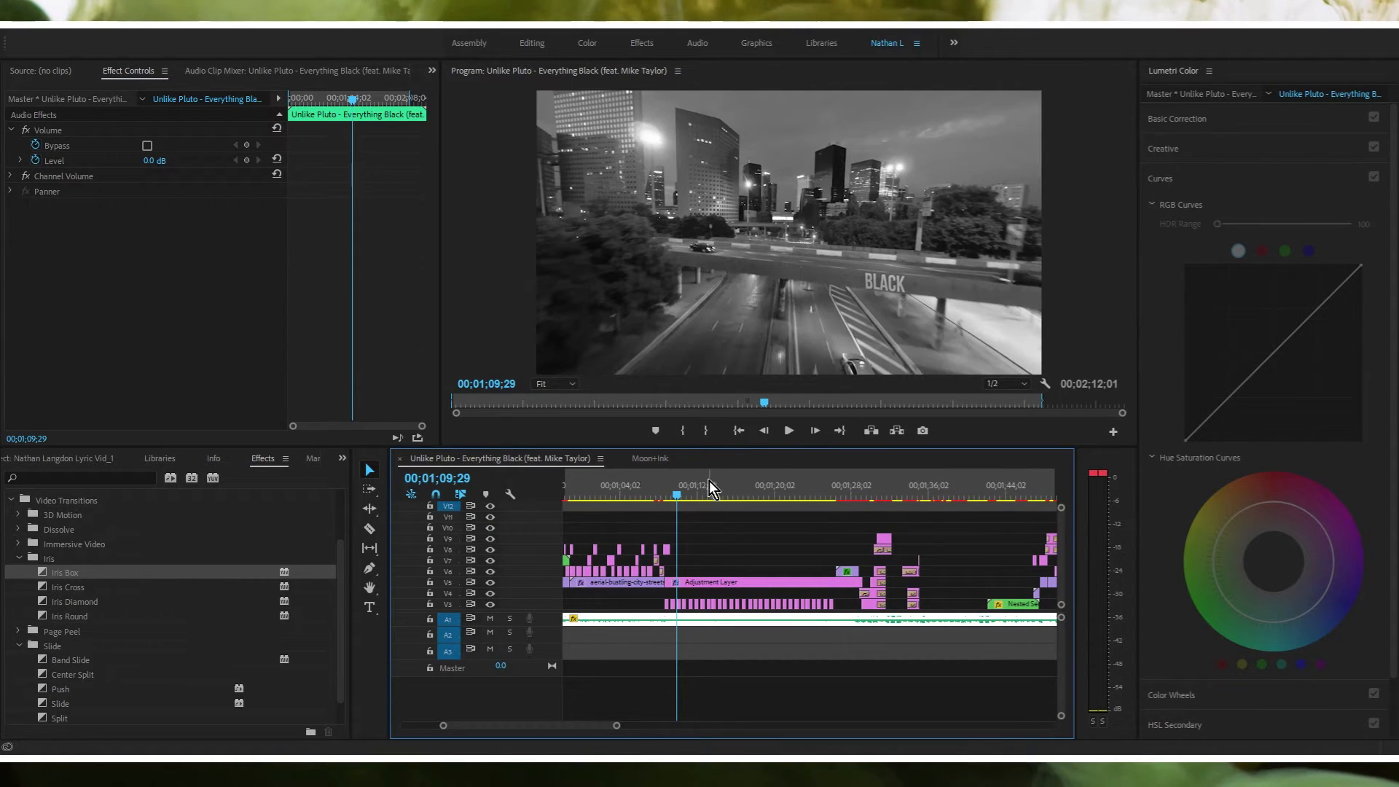
{"action": "left_click_drag", "start_coordinate": [681, 495], "coordinate": [786, 478]}
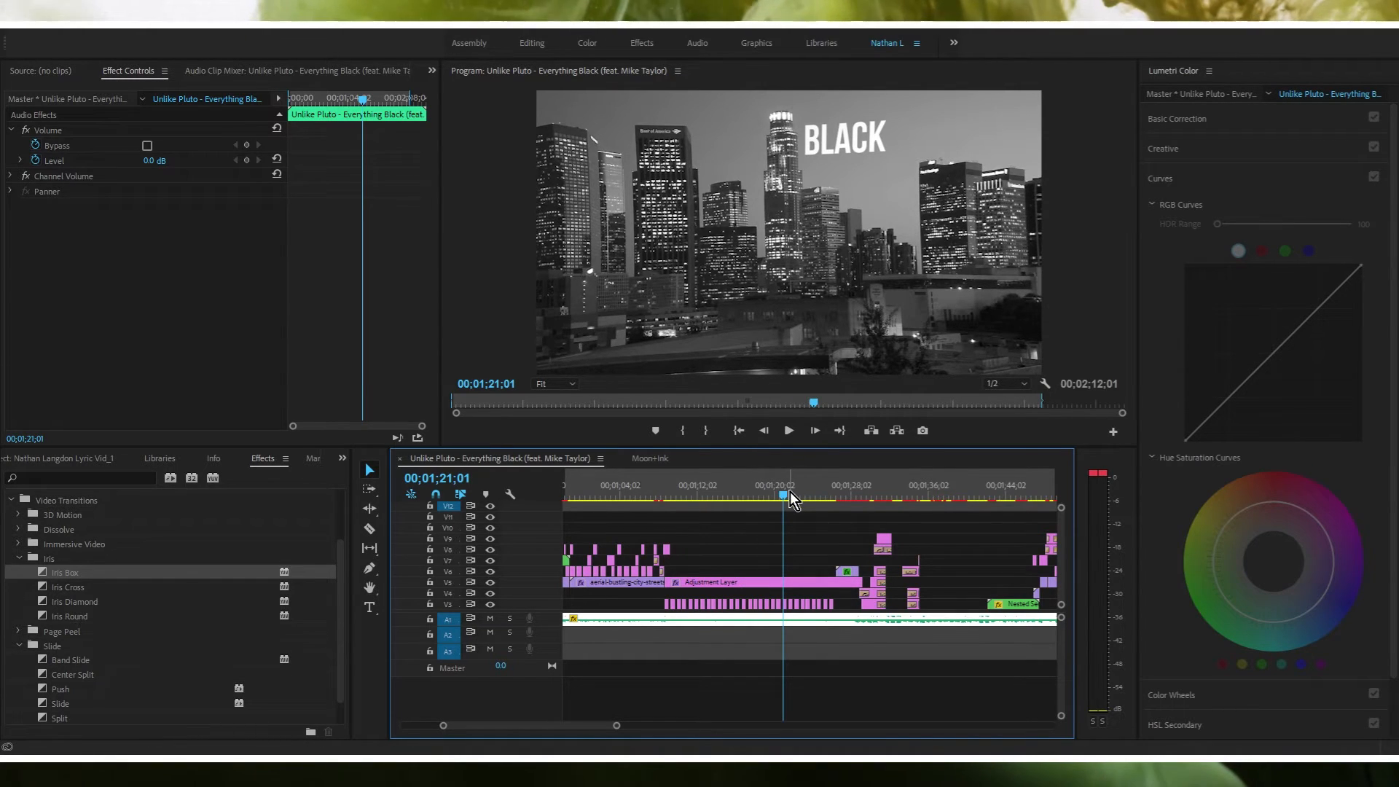
{"action": "left_click_drag", "start_coordinate": [784, 493], "coordinate": [673, 528]}
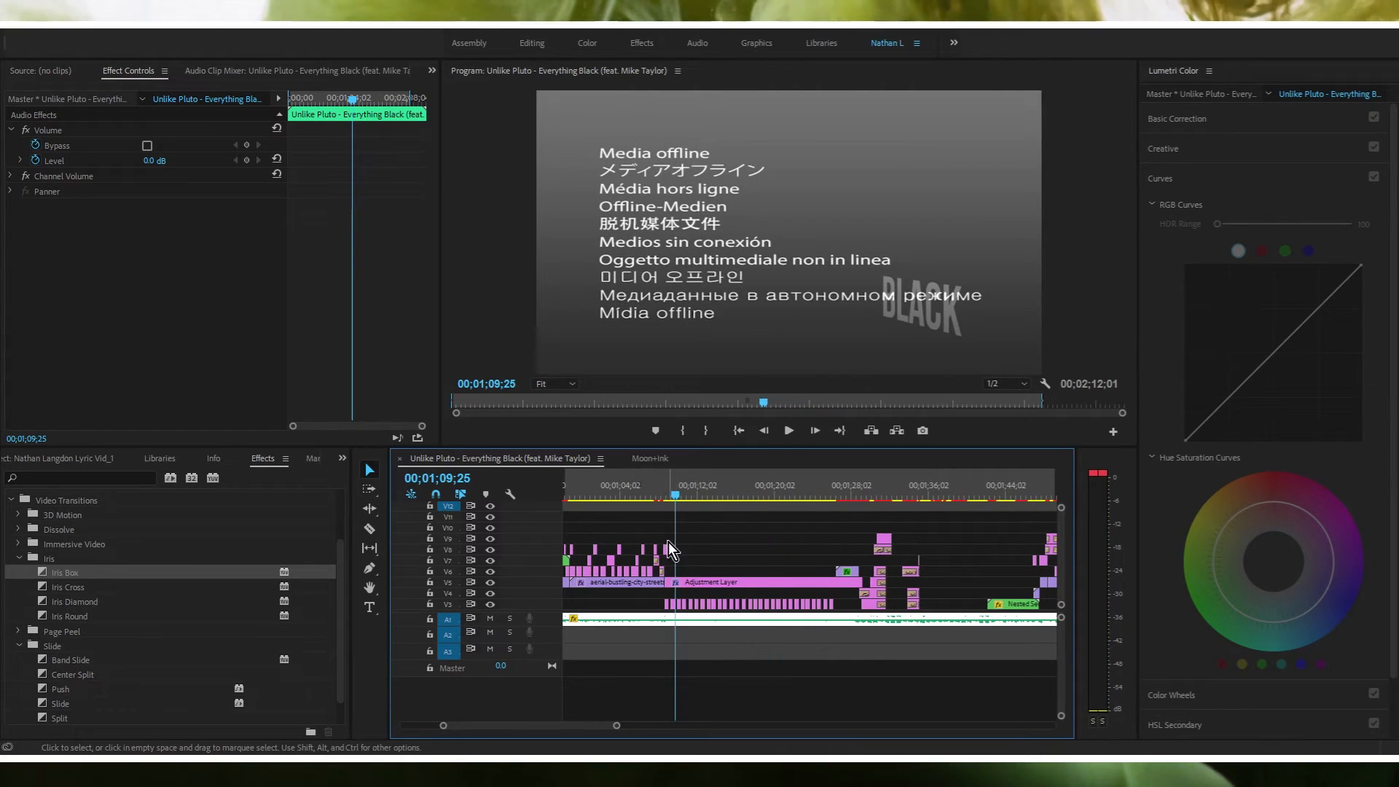
{"action": "left_click", "coordinate": [668, 490]}
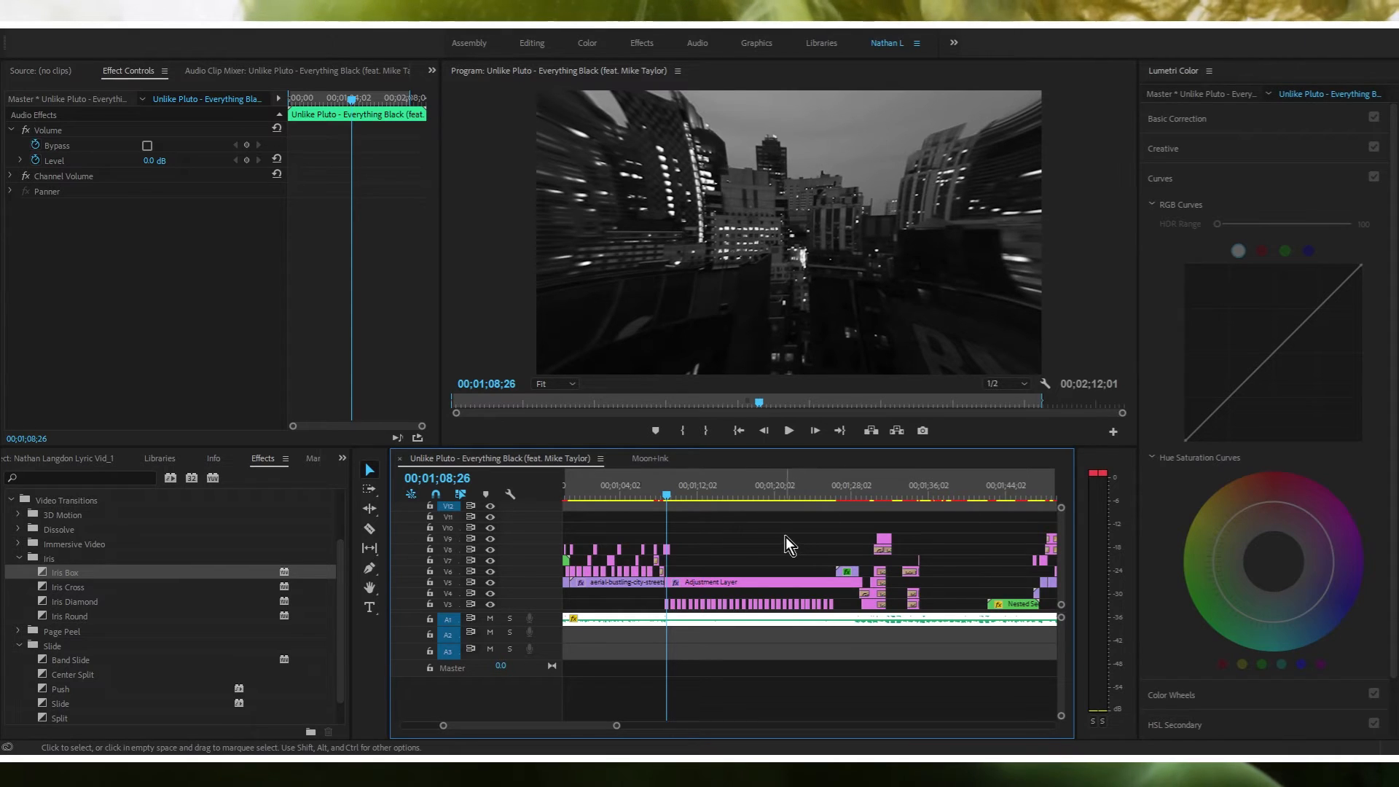
Step: Scrub the cloudy moon clip at 00;01;27;21 and move on to the foggy forest lyrics at 00;01;29;11
{"action": "left_click_drag", "start_coordinate": [579, 725], "coordinate": [585, 723]}
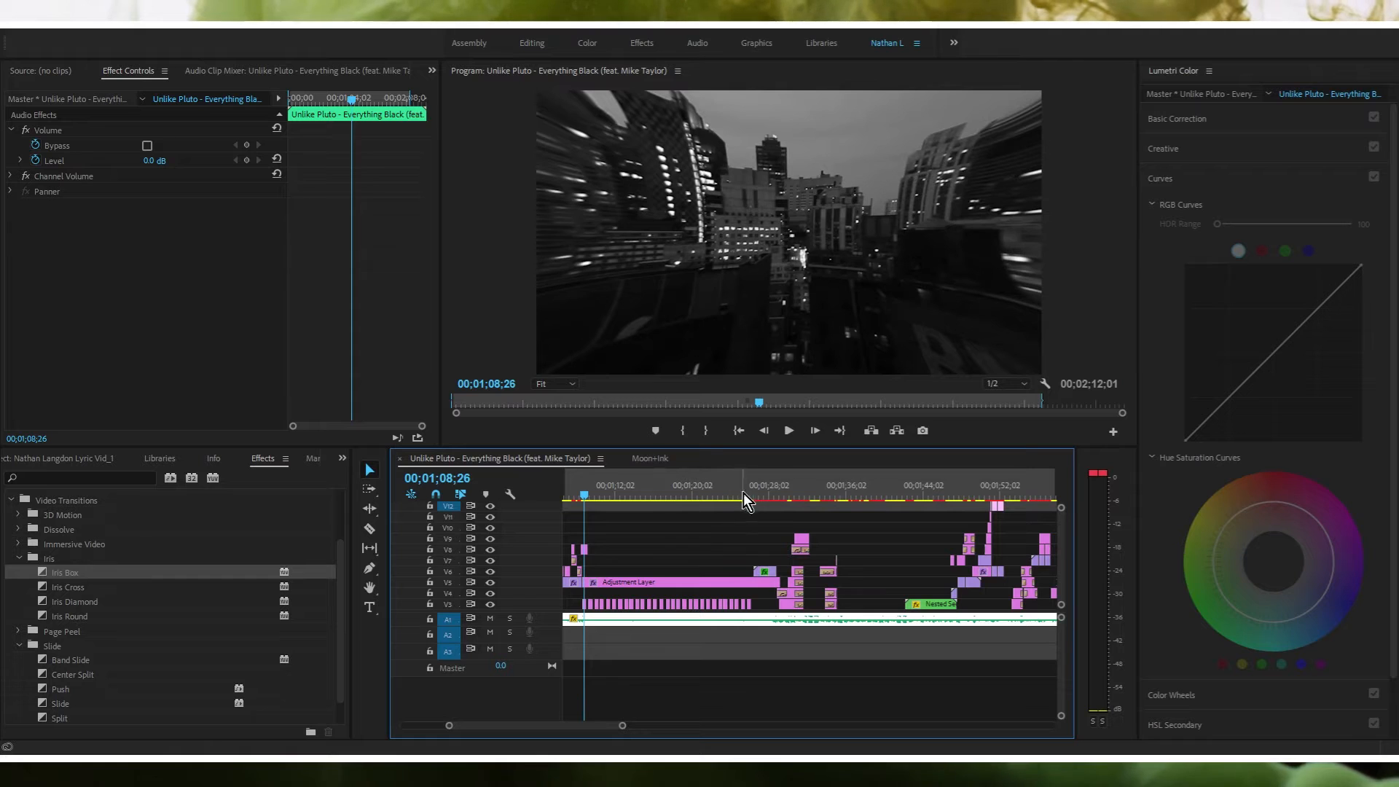
{"action": "mouse_move", "coordinate": [757, 490]}
{"action": "left_mouse_down"}
{"action": "mouse_move", "coordinate": [781, 485]}
{"action": "mouse_move", "coordinate": [767, 489]}
{"action": "left_mouse_up"}
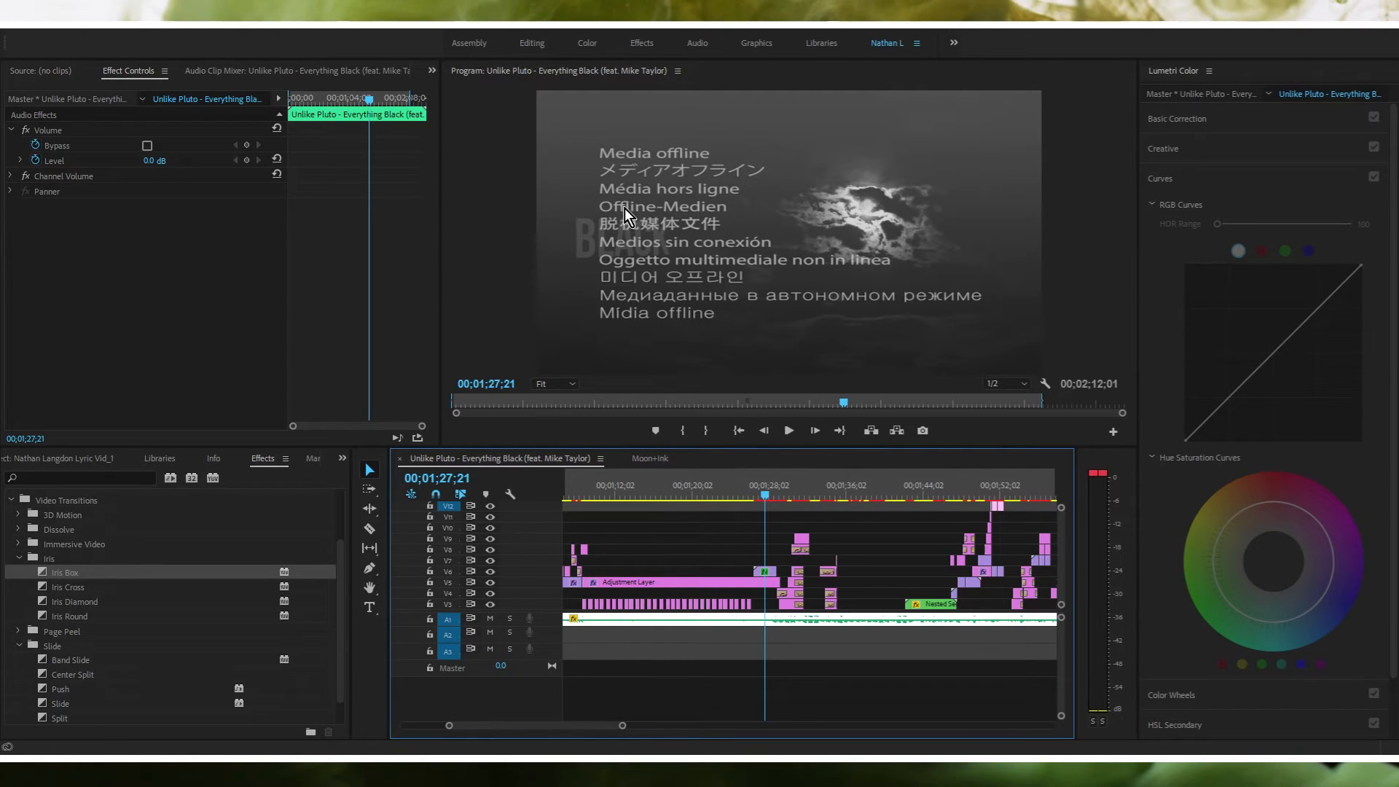
{"action": "mouse_move", "coordinate": [777, 495]}
{"action": "left_mouse_down"}
{"action": "mouse_move", "coordinate": [805, 497]}
{"action": "mouse_move", "coordinate": [781, 497]}
{"action": "left_mouse_up"}
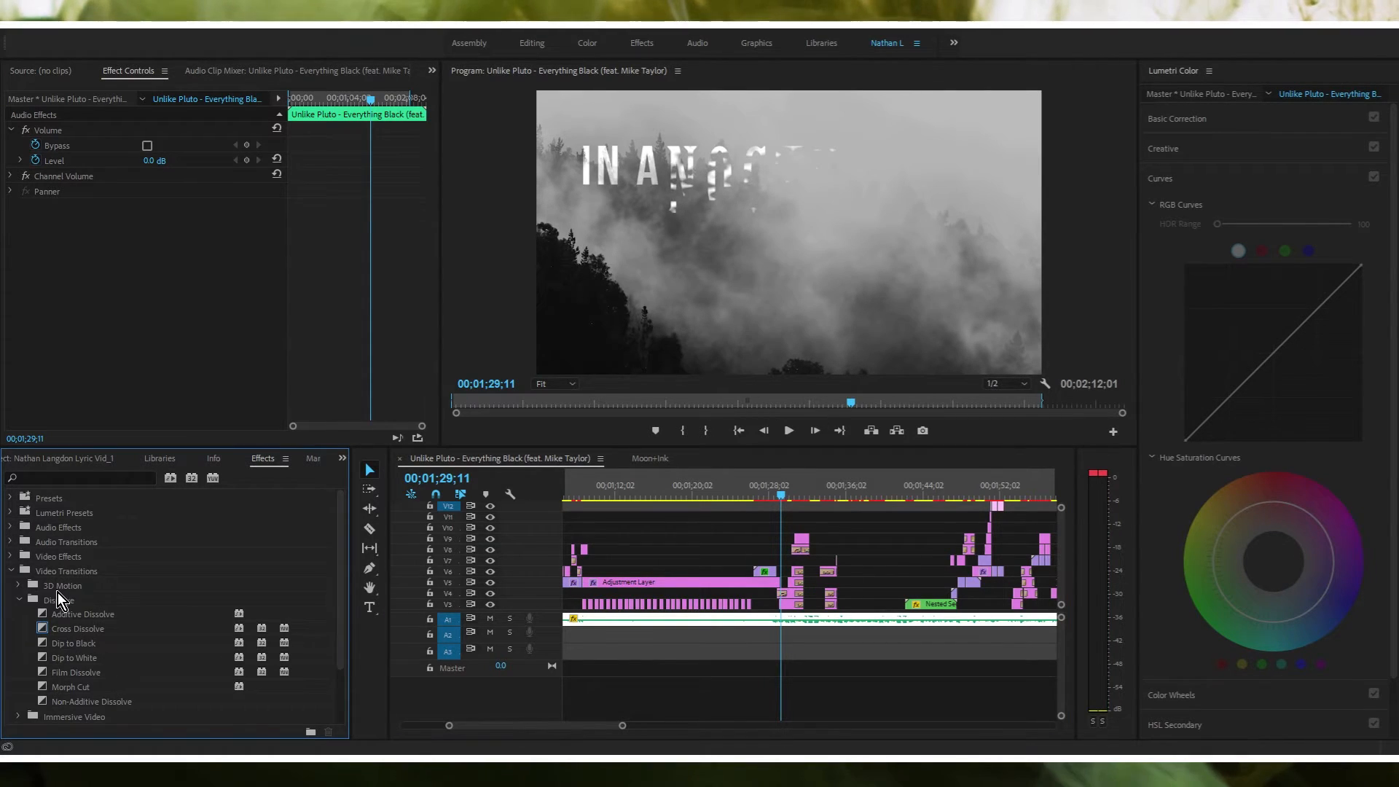
Step: Collapse the Dissolve transitions and inspect the Gradient Wipe on the NOCTURNAL text clip
{"action": "left_click", "coordinate": [21, 601]}
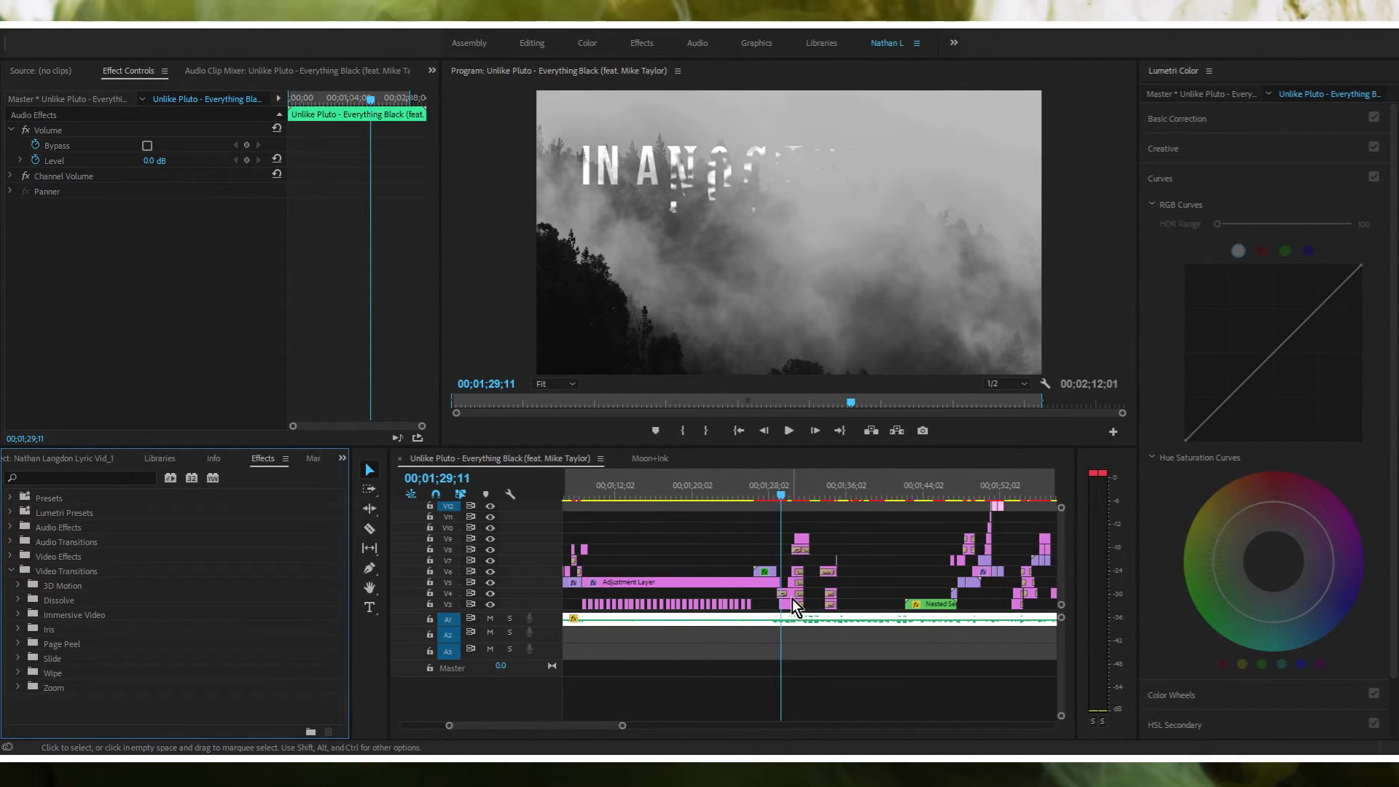
{"action": "scroll", "coordinate": [789, 595], "scroll_direction": "up", "scroll_amount": 4}
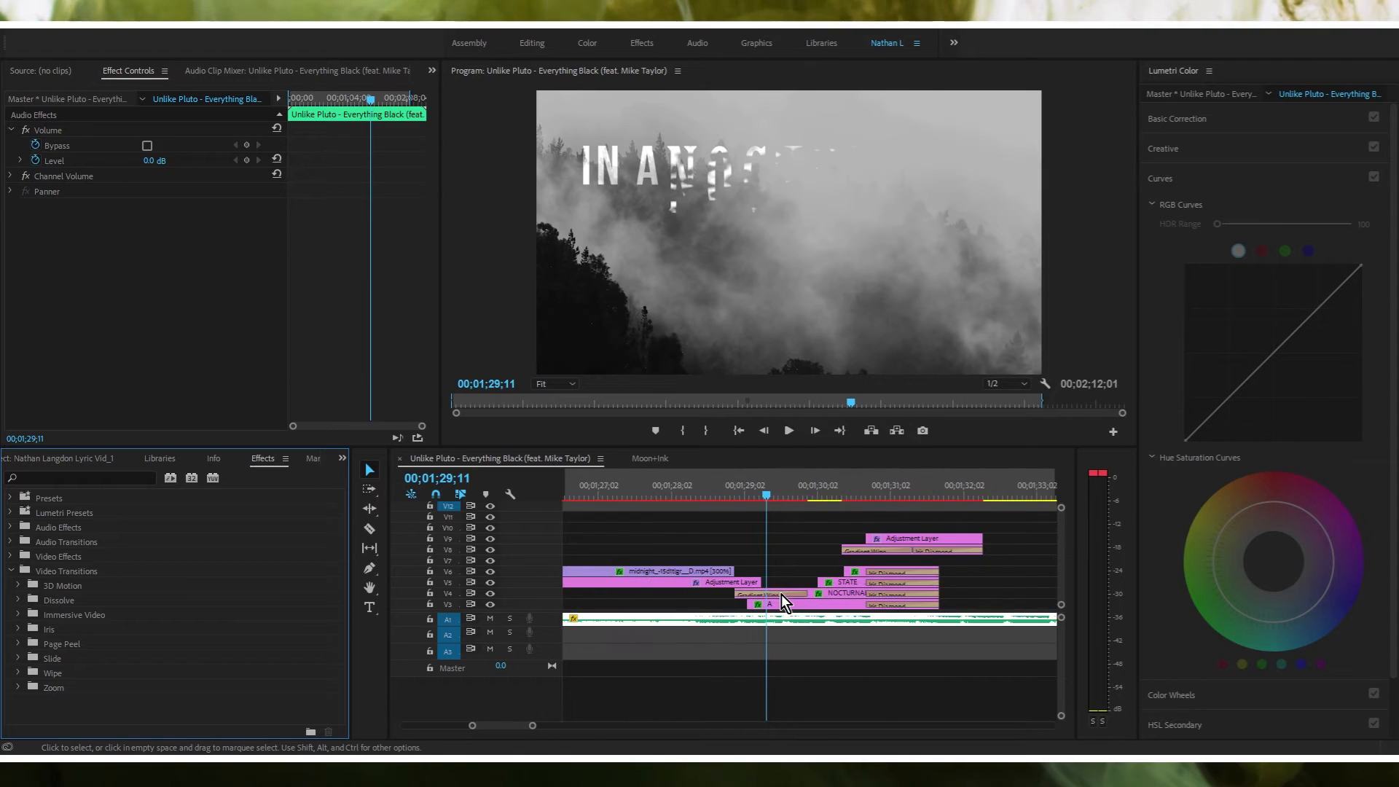
{"action": "left_click", "coordinate": [781, 593]}
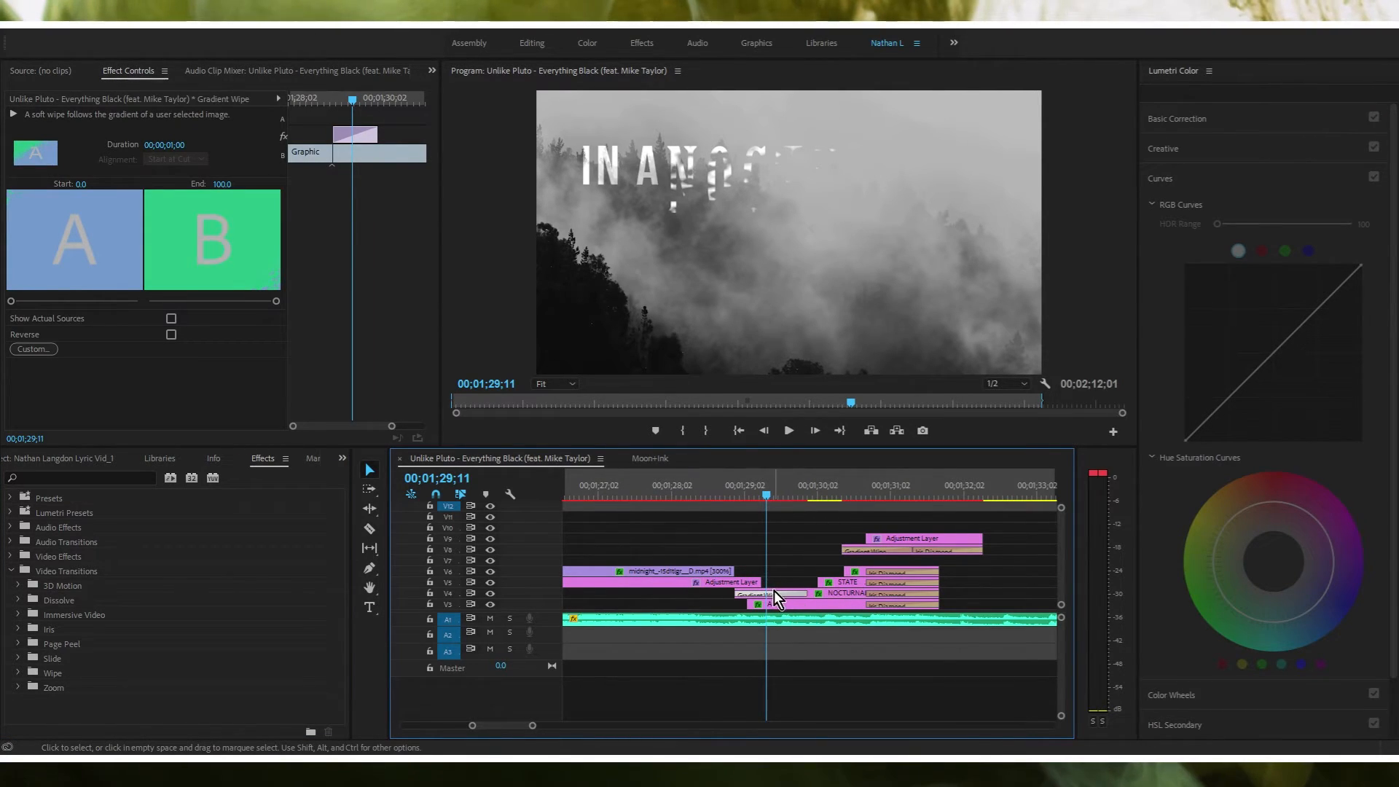
Step: Scrub the forest lyrics to MIND at 00;01;31;09 and inspect the Turbulent Displace effect on the adjustment layer above
{"action": "left_click_drag", "start_coordinate": [773, 493], "coordinate": [908, 495]}
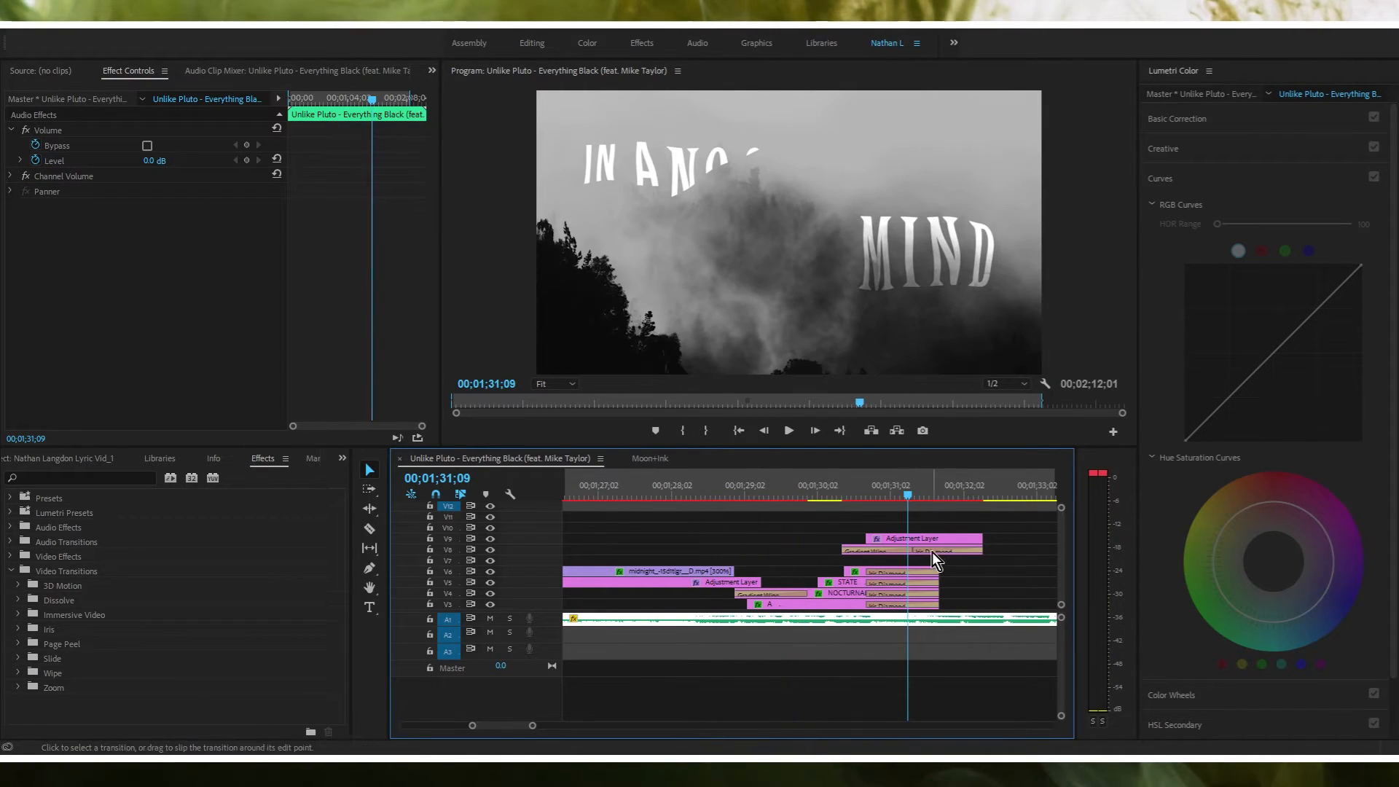
{"action": "scroll", "coordinate": [959, 565], "scroll_direction": "up", "scroll_amount": 4}
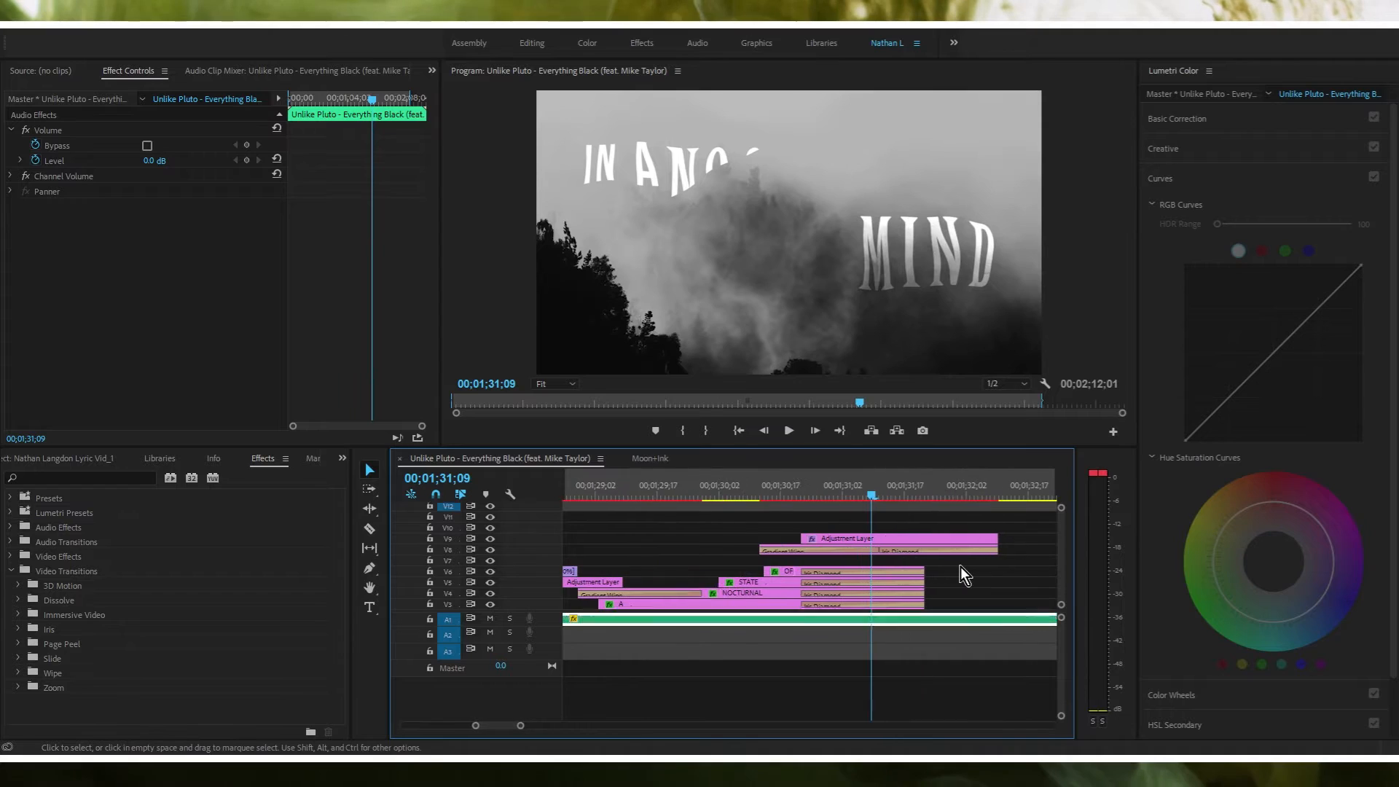
{"action": "left_click", "coordinate": [904, 539]}
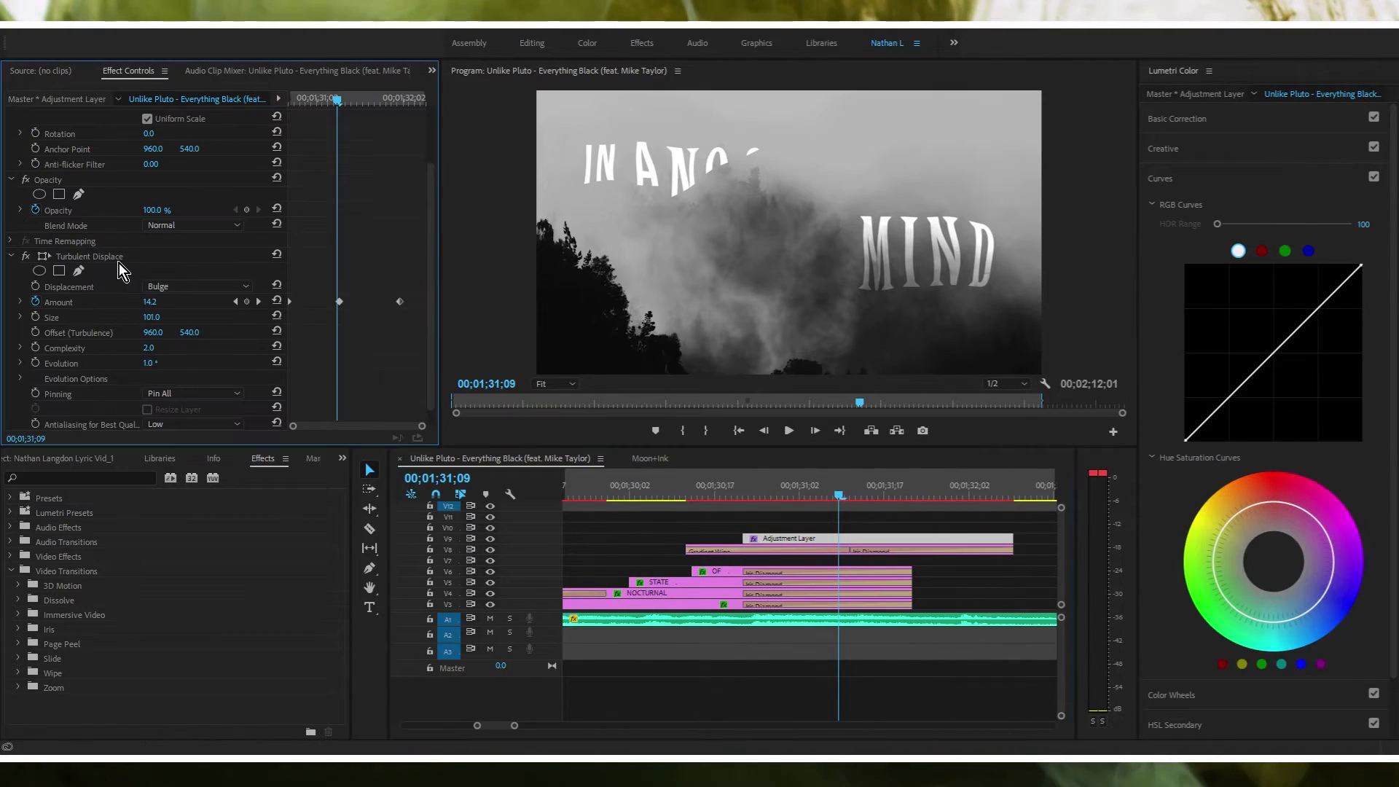
{"action": "left_click", "coordinate": [116, 257]}
{"action": "scroll", "coordinate": [343, 255], "scroll_direction": "down", "scroll_amount": 1}
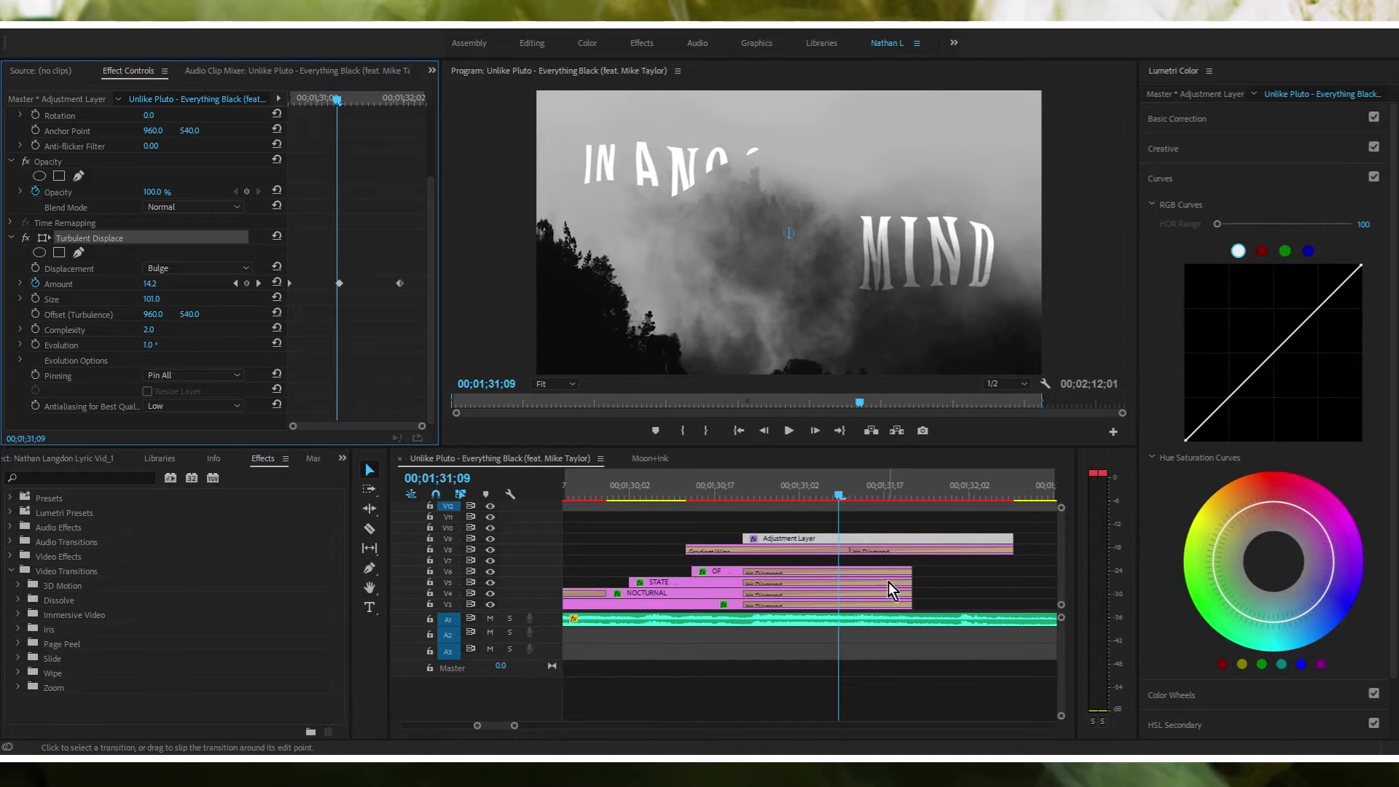
Step: Move past the forest lyrics and scrub the dark hallway lyrics to BUT IT'S THE ONLY at 00;01;37;09
{"action": "scroll", "coordinate": [788, 613], "scroll_direction": "down", "scroll_amount": 3}
{"action": "left_click_drag", "start_coordinate": [874, 489], "coordinate": [988, 486]}
{"action": "left_click_drag", "start_coordinate": [496, 725], "coordinate": [499, 727]}
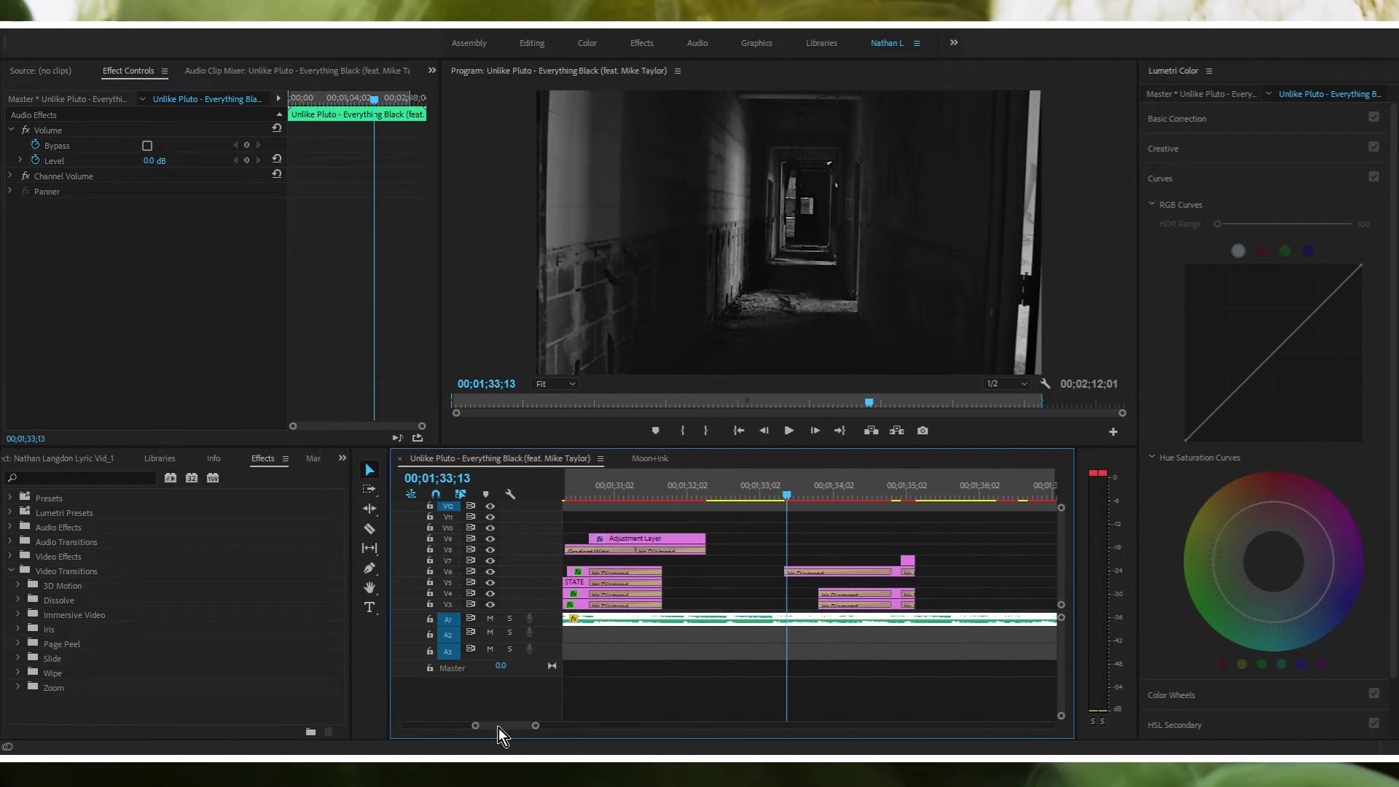
{"action": "scroll", "coordinate": [845, 543], "scroll_direction": "down", "scroll_amount": 4}
{"action": "left_click_drag", "start_coordinate": [794, 494], "coordinate": [1001, 495]}
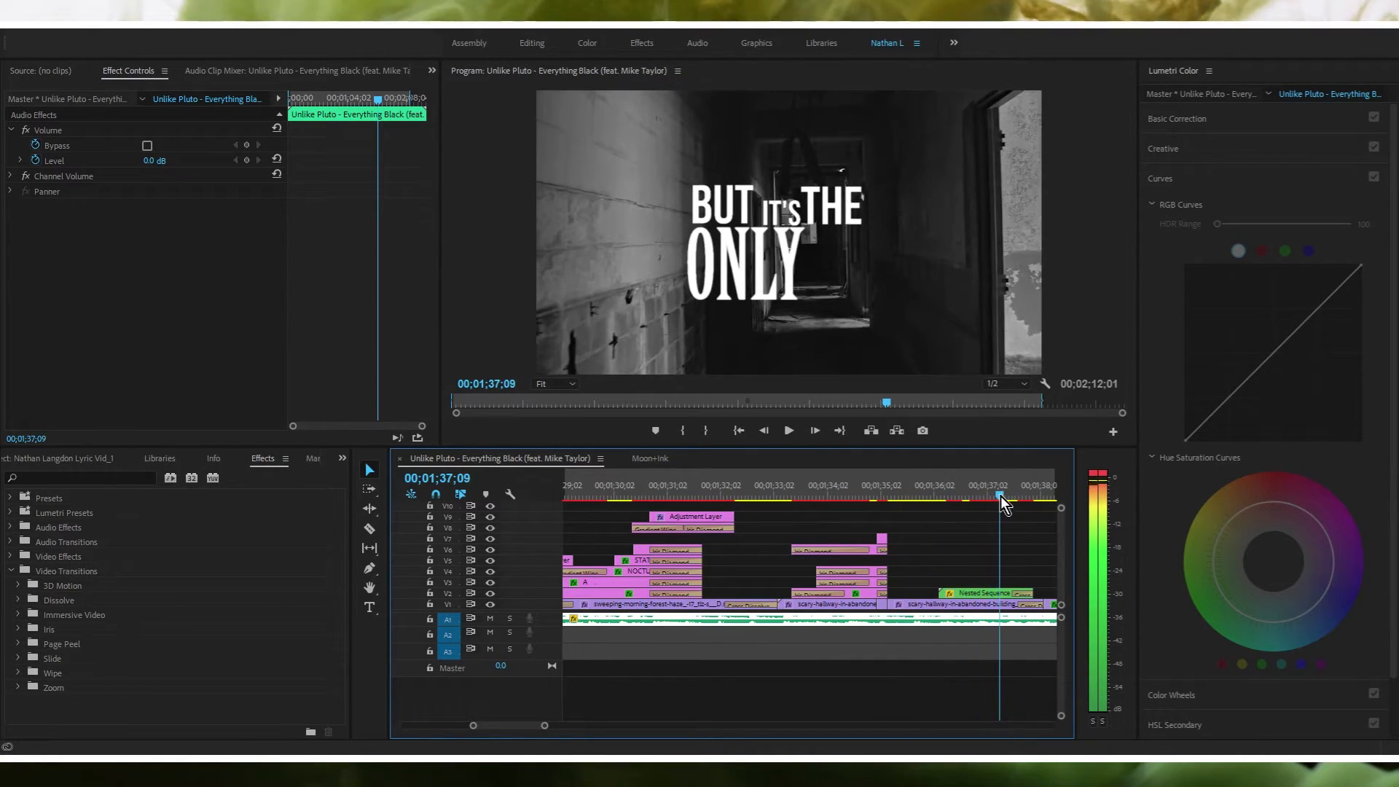
Step: Open Nested Sequence 09, scrub its stacked word layers to 00;00;01;10, and return to the main lyric video sequence
{"action": "double_click", "coordinate": [982, 591]}
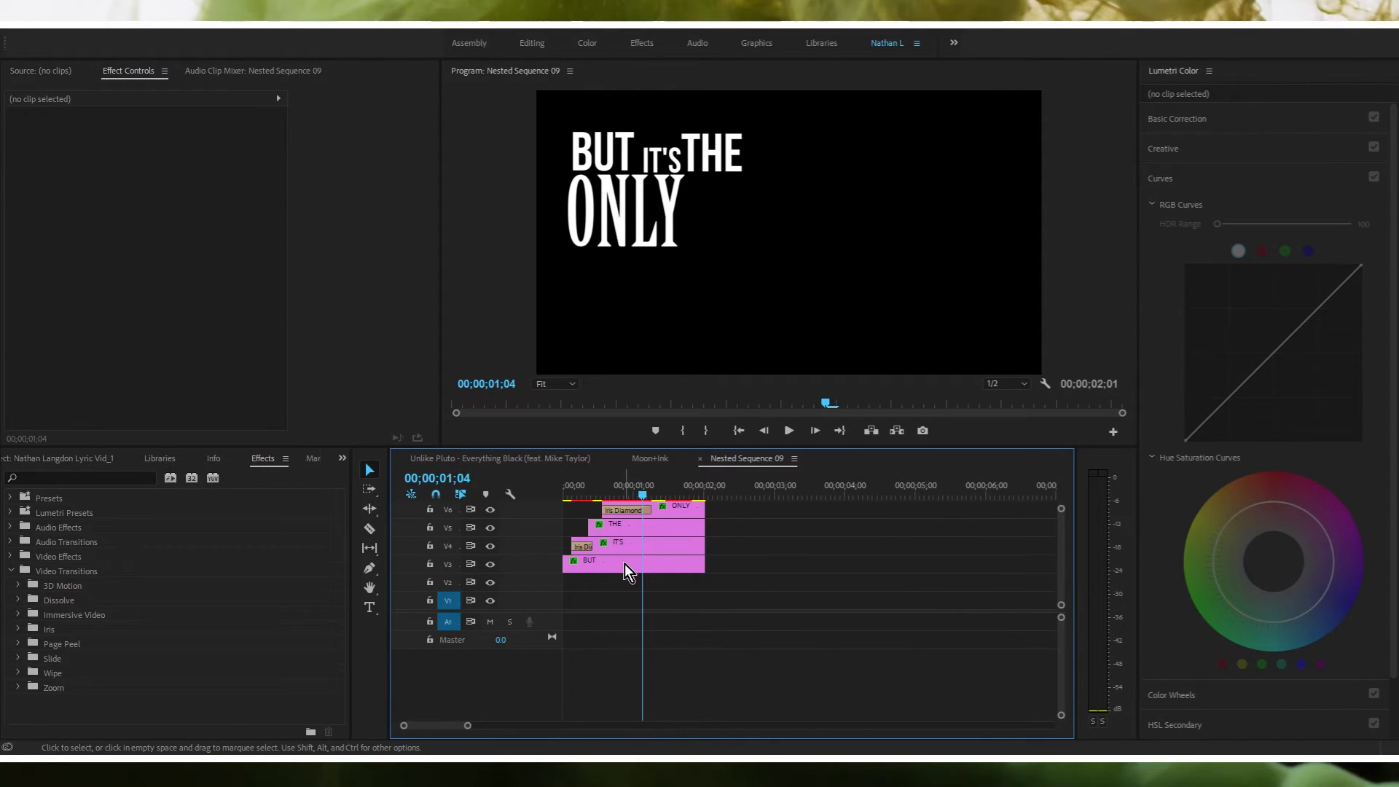
{"action": "scroll", "coordinate": [729, 553], "scroll_direction": "up", "scroll_amount": 2}
{"action": "left_click_drag", "start_coordinate": [659, 502], "coordinate": [656, 543]}
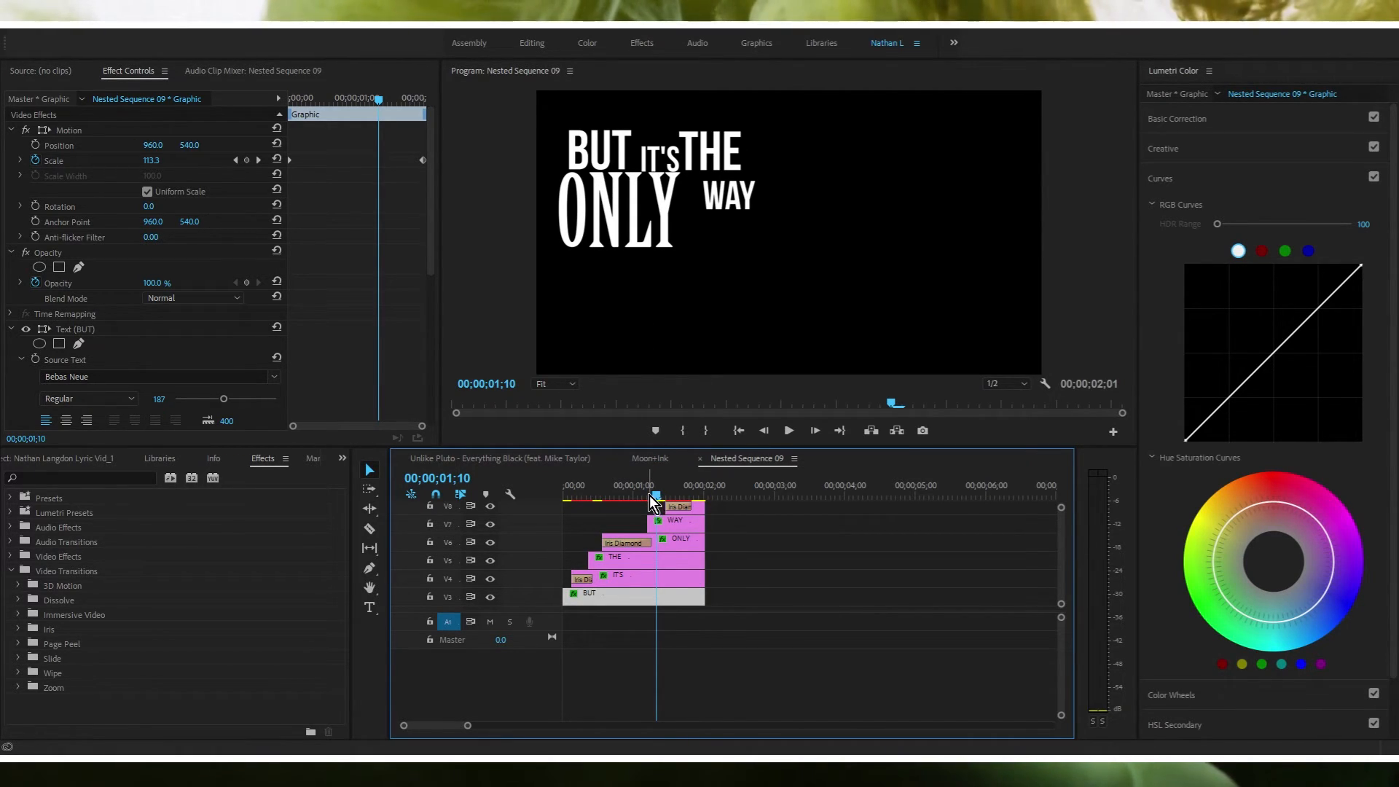
{"action": "left_click", "coordinate": [639, 459]}
{"action": "left_click", "coordinate": [556, 460]}
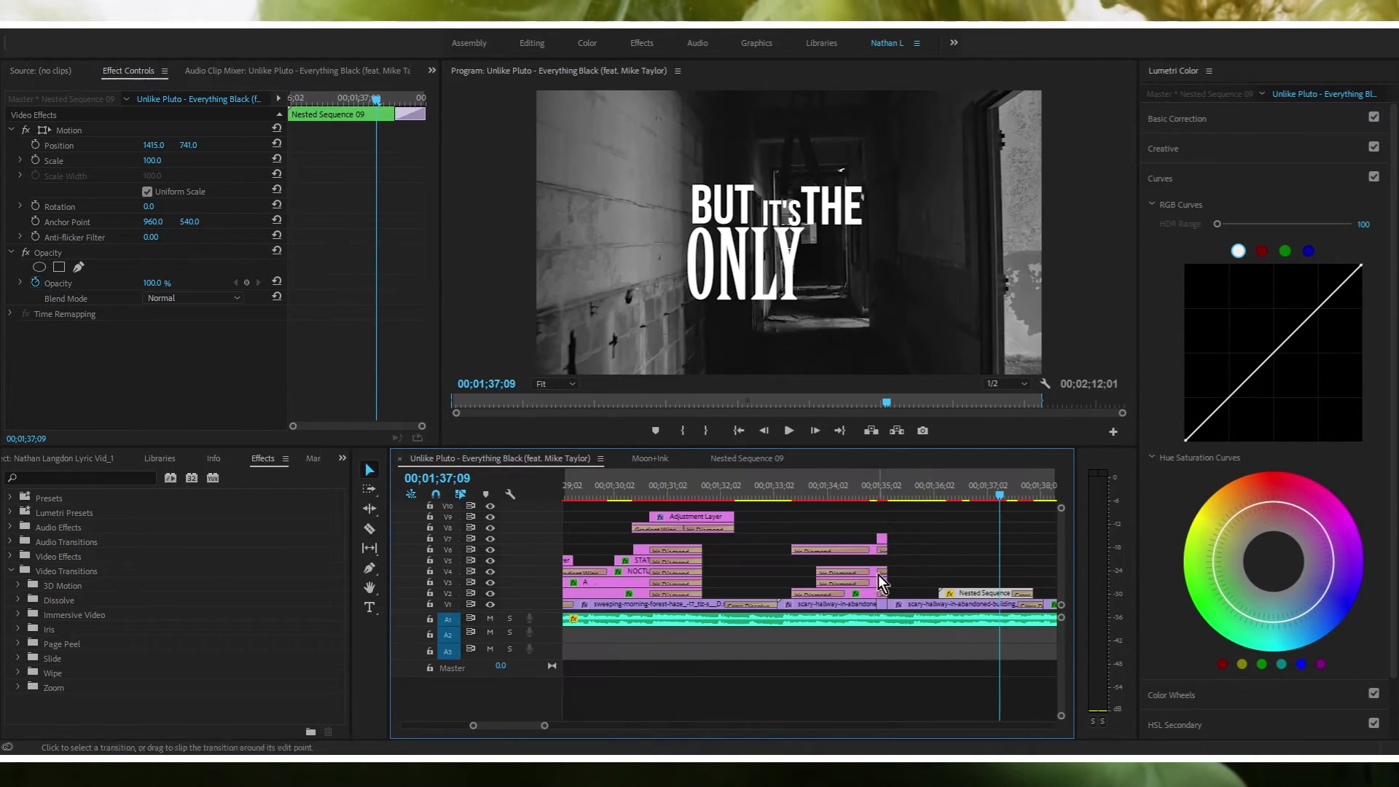
Step: Review the hallway lyrics around 00;01;37;04 and move on to the black hole lyrics at 00;01;41;12
{"action": "left_click_drag", "start_coordinate": [939, 500], "coordinate": [994, 526]}
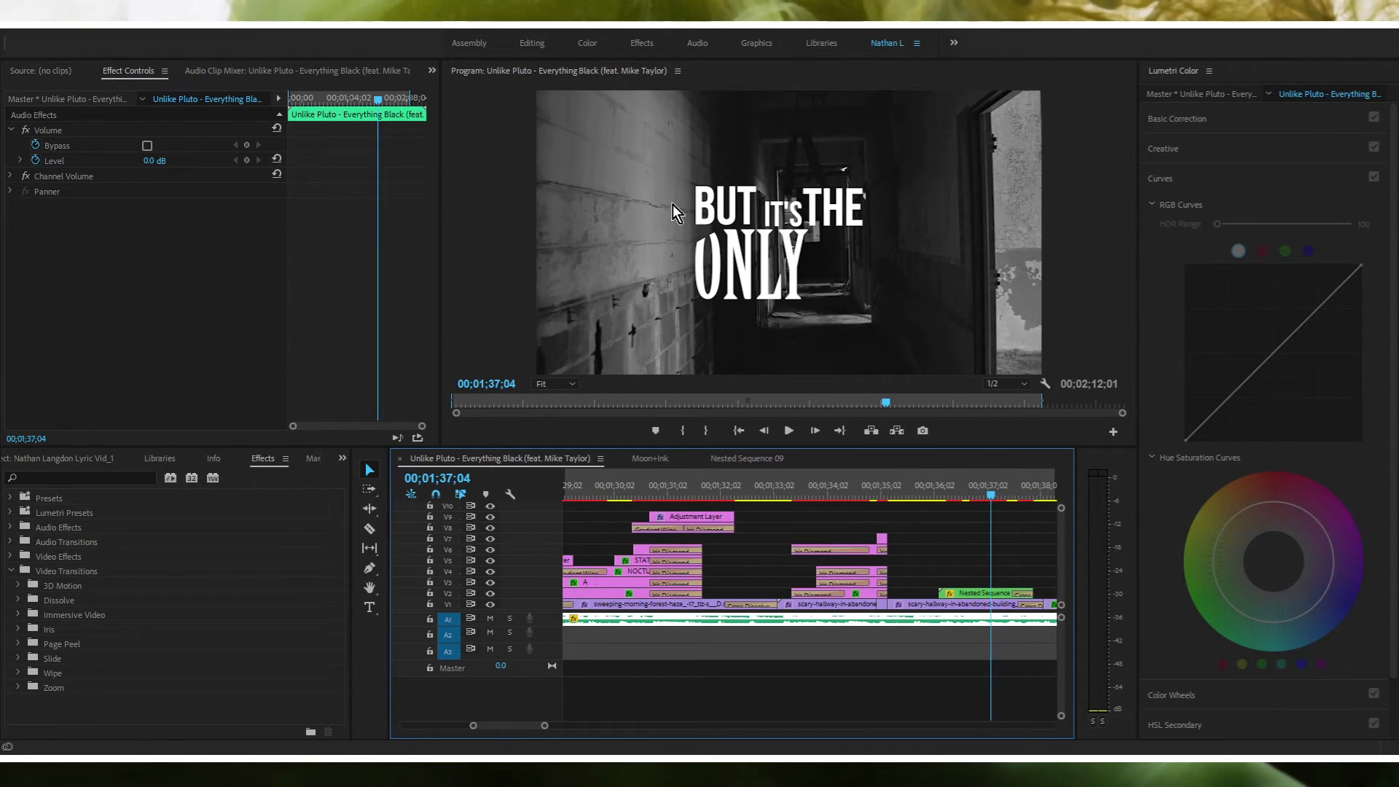
{"action": "left_click", "coordinate": [948, 494]}
{"action": "left_click", "coordinate": [964, 595]}
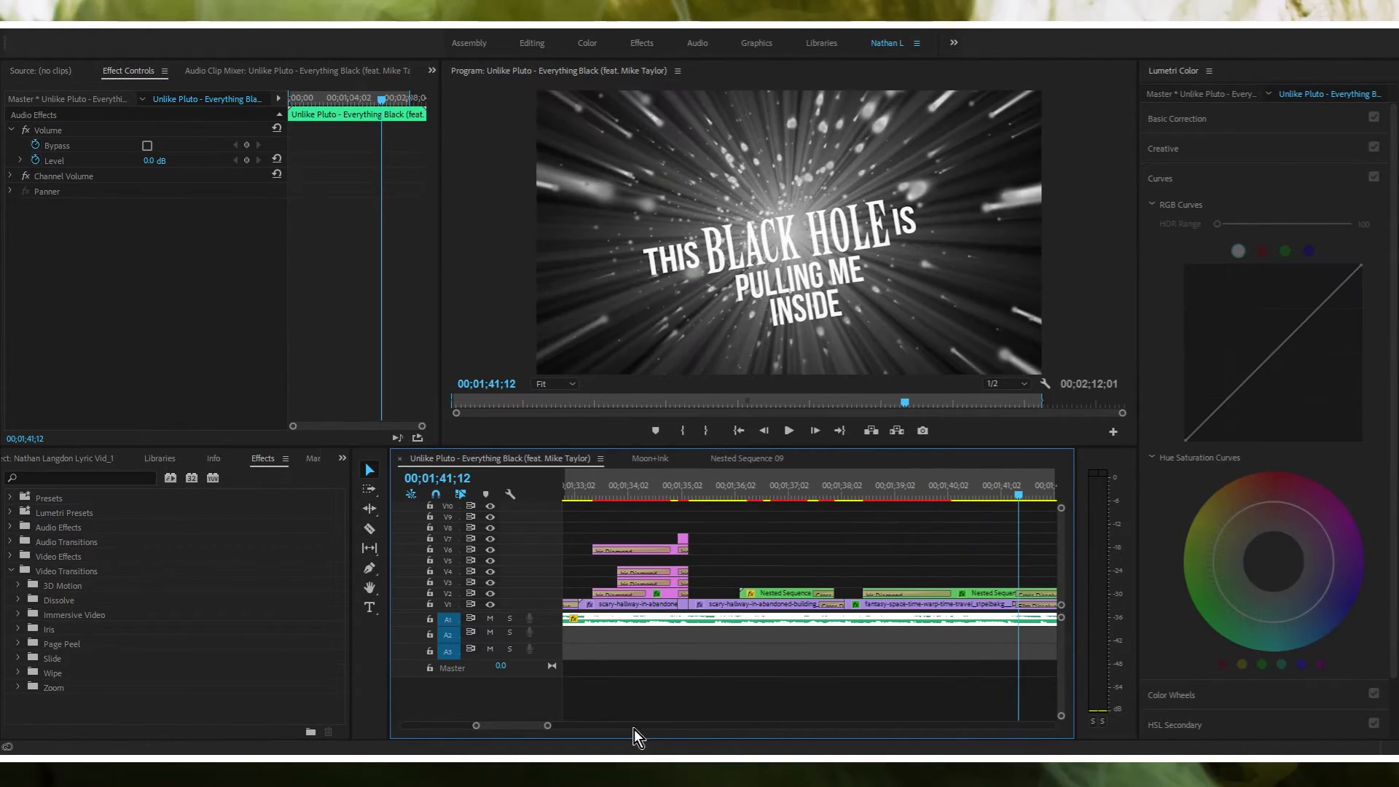
Step: Scrub the black hole lyrics over the space warp footage from 00;01;38;14 to 00;01;41;17
{"action": "left_click_drag", "start_coordinate": [537, 726], "coordinate": [541, 726]}
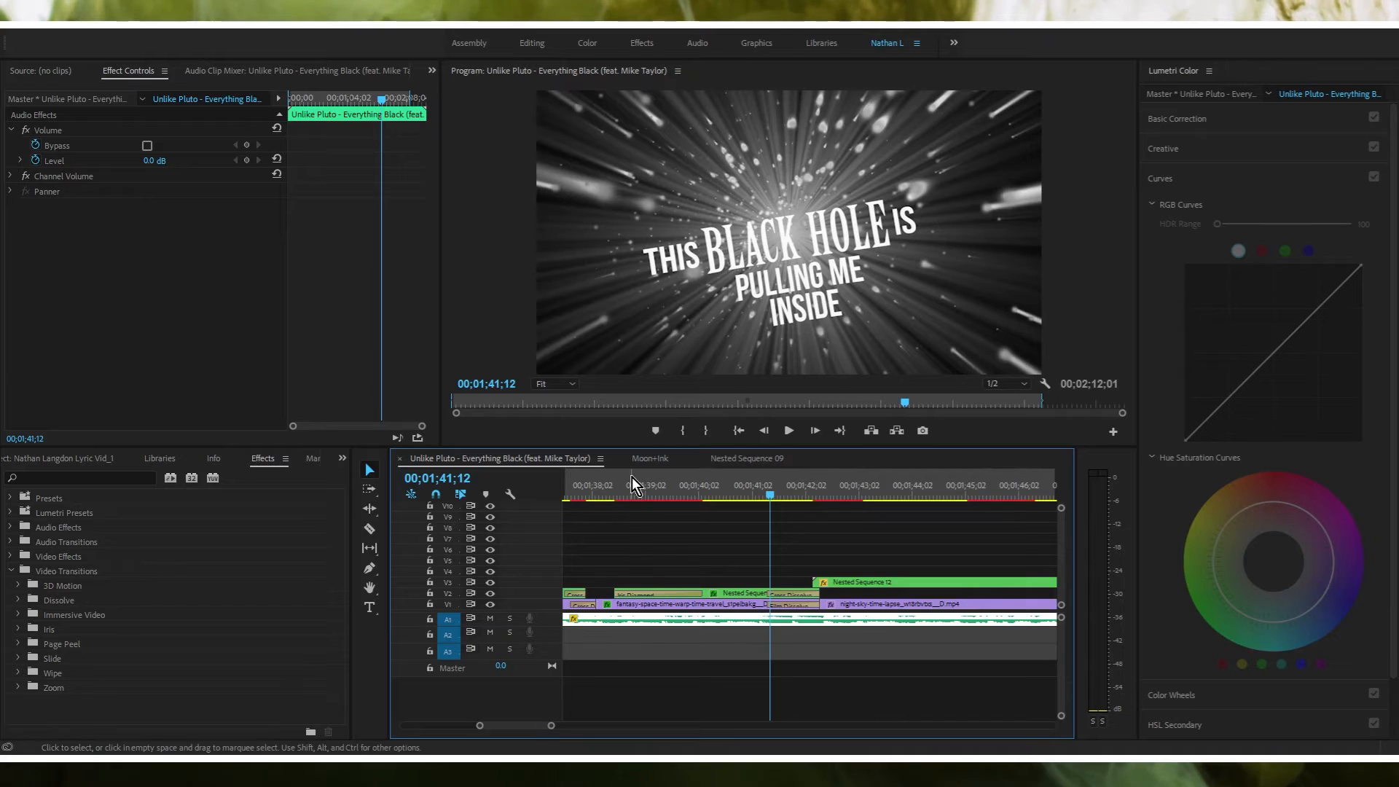
{"action": "left_click", "coordinate": [614, 495]}
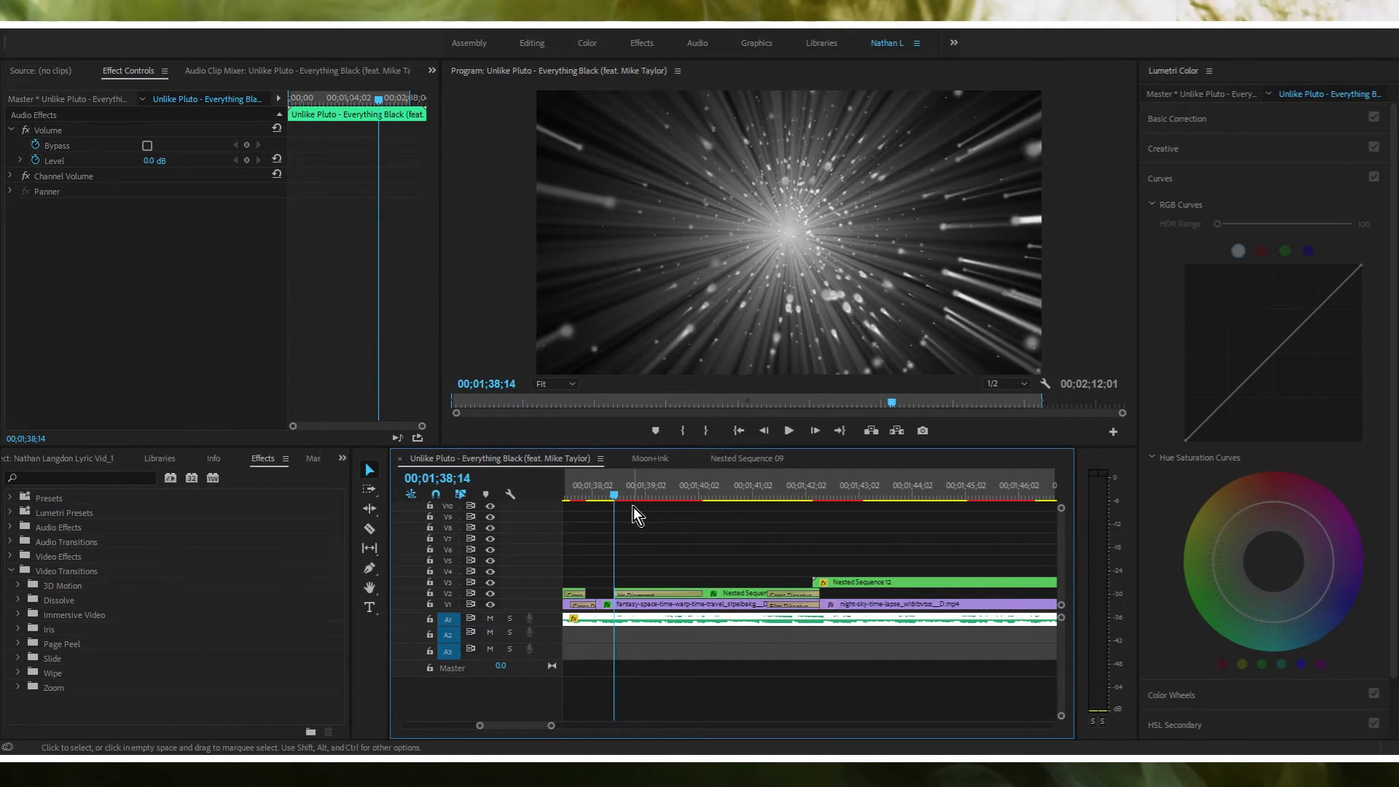
{"action": "left_click_drag", "start_coordinate": [616, 494], "coordinate": [690, 495]}
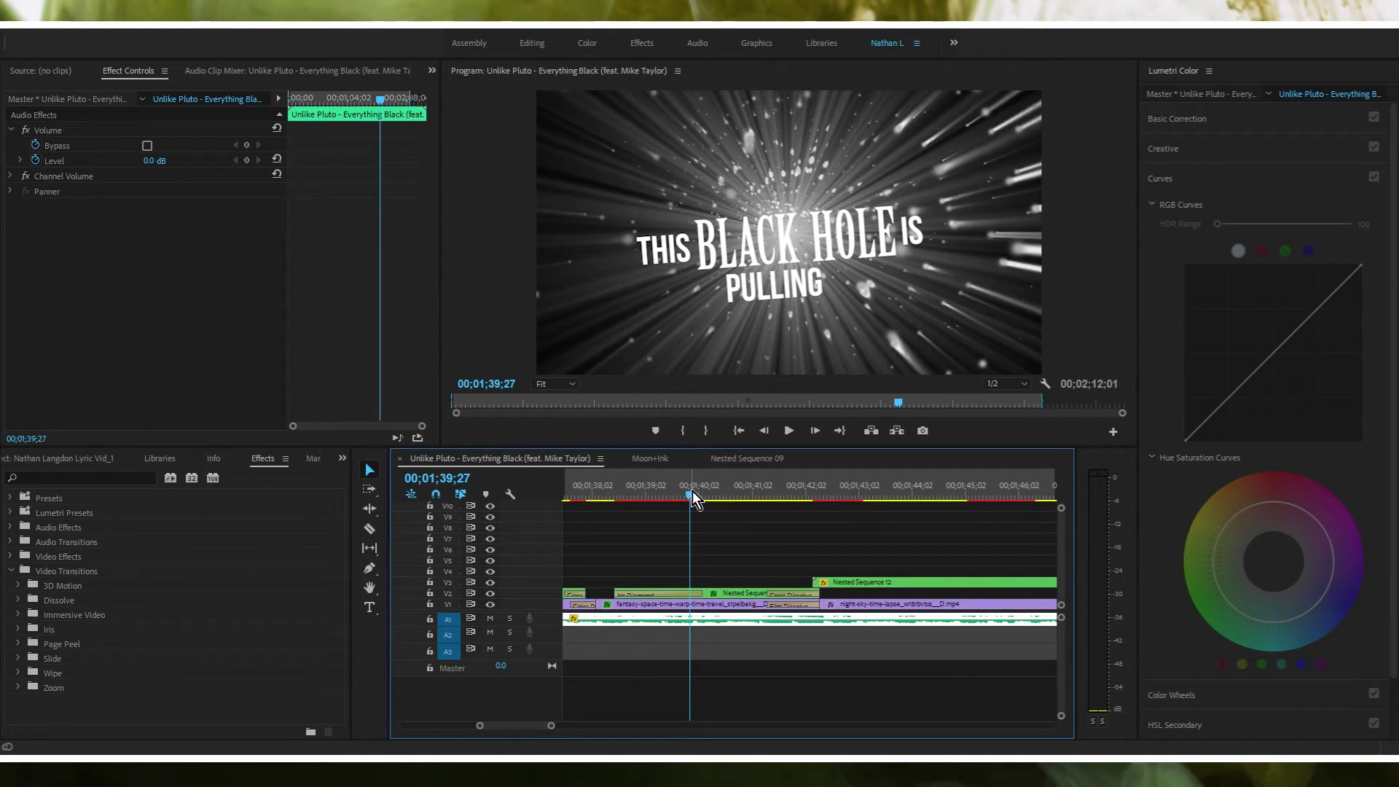
{"action": "left_click_drag", "start_coordinate": [691, 493], "coordinate": [778, 492]}
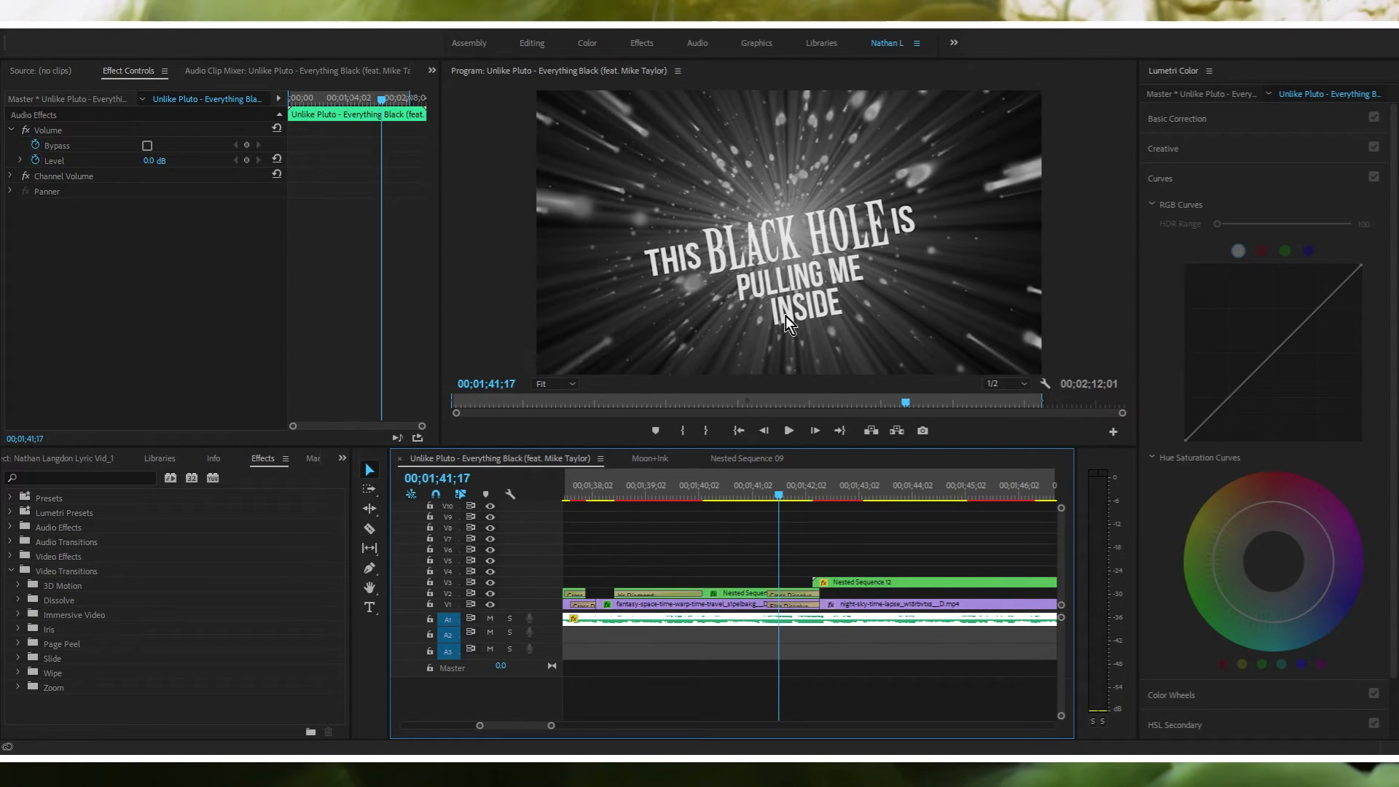
Step: Return to 00;01;40;27 and examine the black hole lyrics frame by frame up to 00;01;41;19
{"action": "left_click_drag", "start_coordinate": [778, 499], "coordinate": [742, 510]}
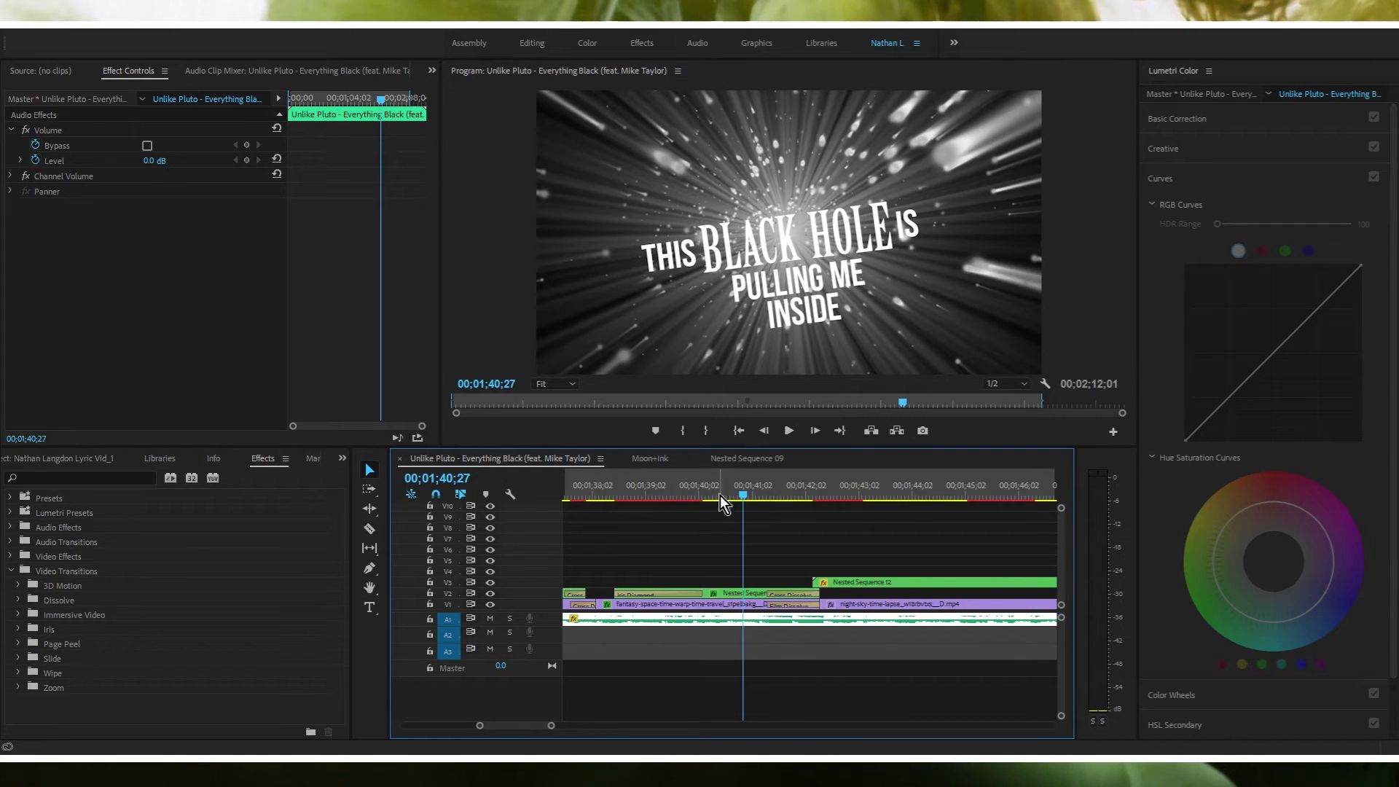
{"action": "key", "text": "Right"}
{"action": "key", "text": "Right"}
{"action": "key", "text": "Right"}
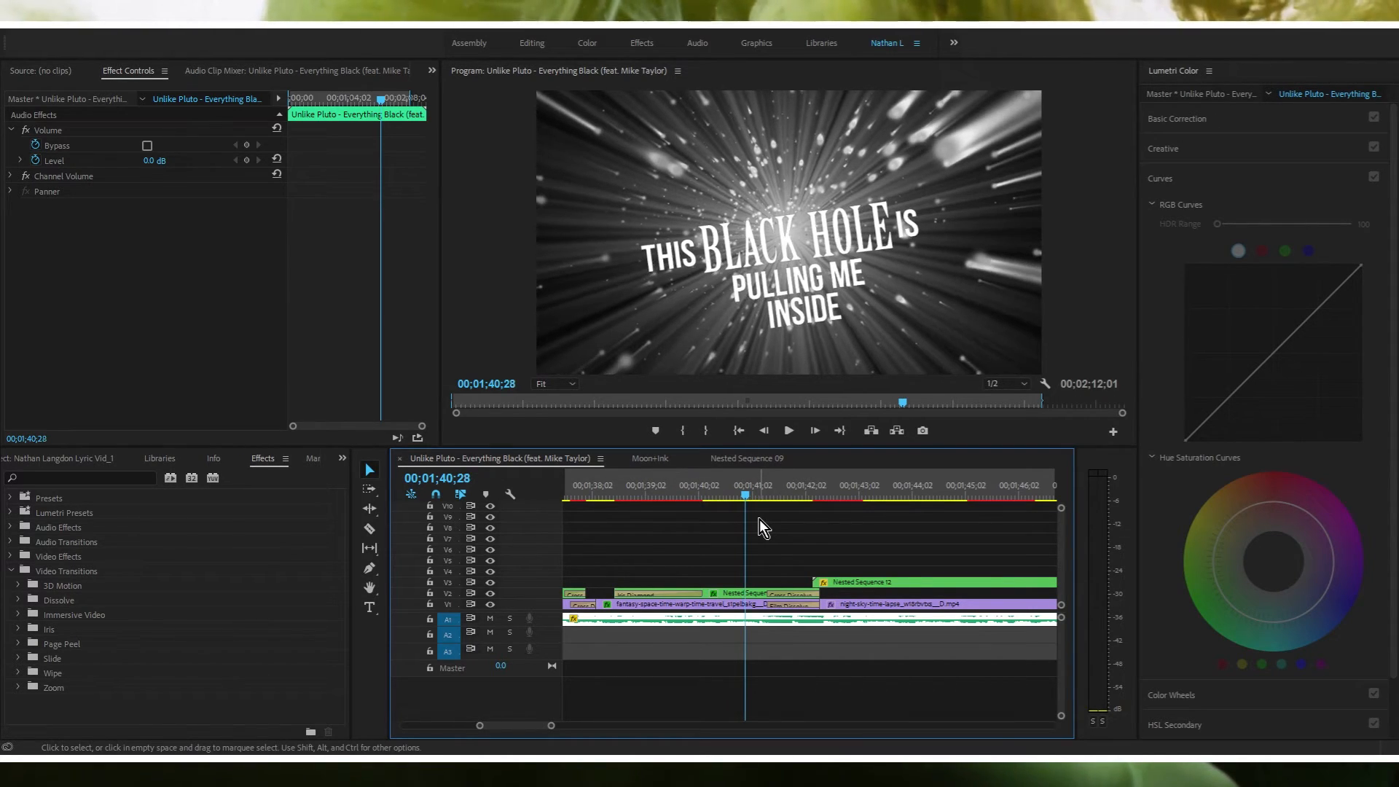
{"action": "key", "text": "Right"}
{"action": "key", "text": "Right"}
{"action": "key", "text": "Right"}
{"action": "key", "text": "Right"}
{"action": "key", "text": "Right"}
{"action": "key", "text": "Right"}
{"action": "key", "text": "Right"}
{"action": "key", "text": "Right"}
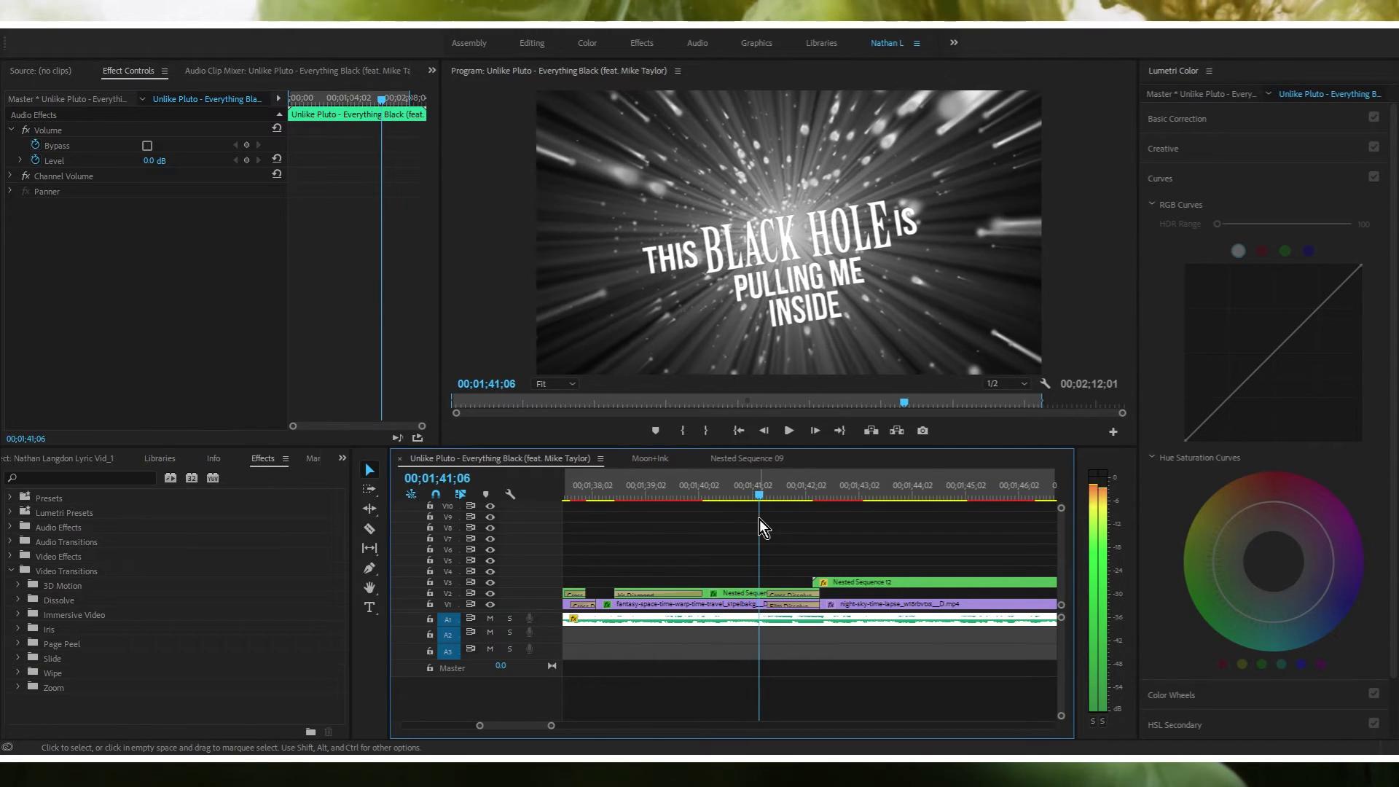
{"action": "key", "text": "Right"}
{"action": "key", "text": "Right"}
{"action": "key", "text": "Right"}
{"action": "key", "text": "Right"}
{"action": "key", "text": "Right"}
{"action": "key", "text": "Right"}
{"action": "key", "text": "Right"}
{"action": "key", "text": "Right"}
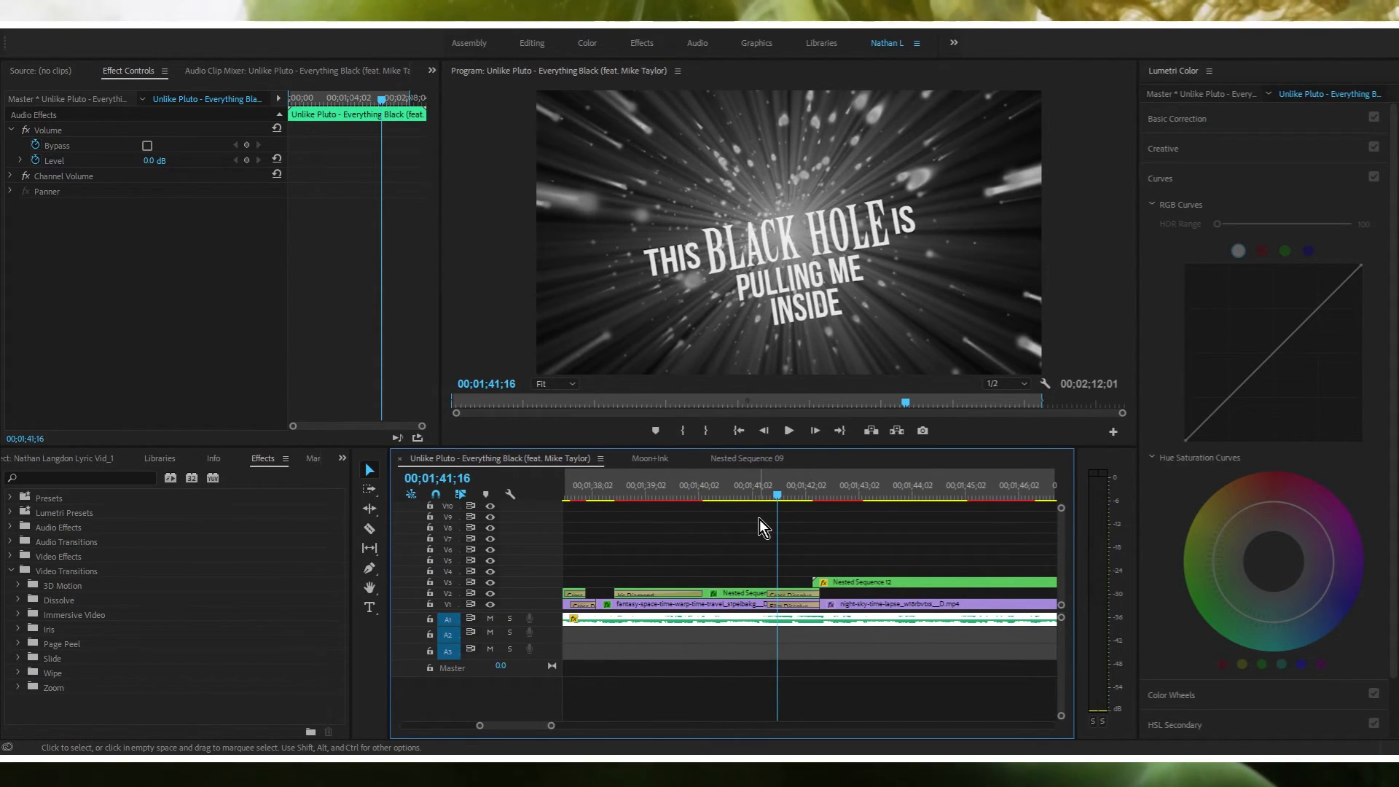
{"action": "key", "text": "Right"}
{"action": "key", "text": "Right"}
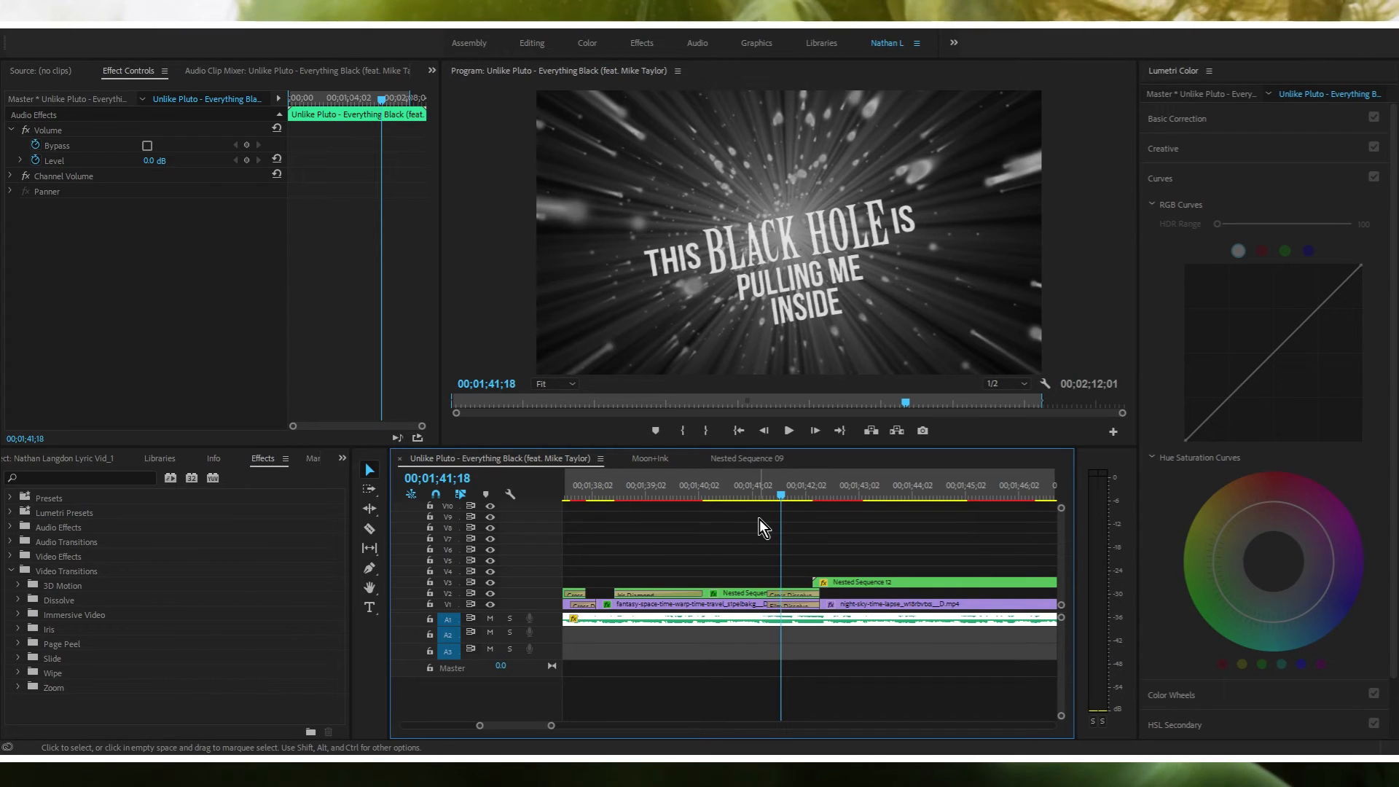
{"action": "key", "text": "Right"}
{"action": "key", "text": "Right"}
{"action": "key", "text": "Left"}
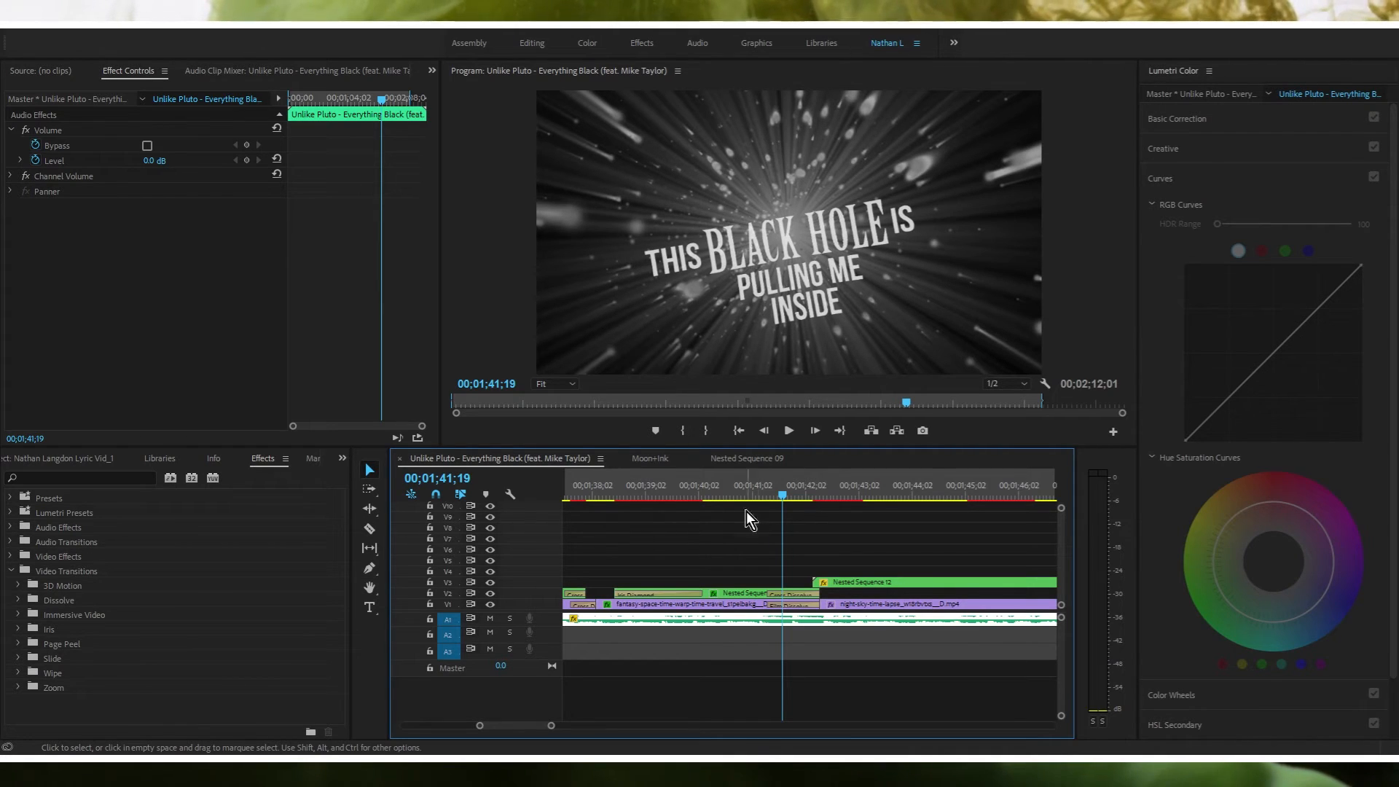
Step: Scrub through the dissolve out of the black hole scene to the night sky lyrics at 00;01;45;17
{"action": "left_click", "coordinate": [769, 493]}
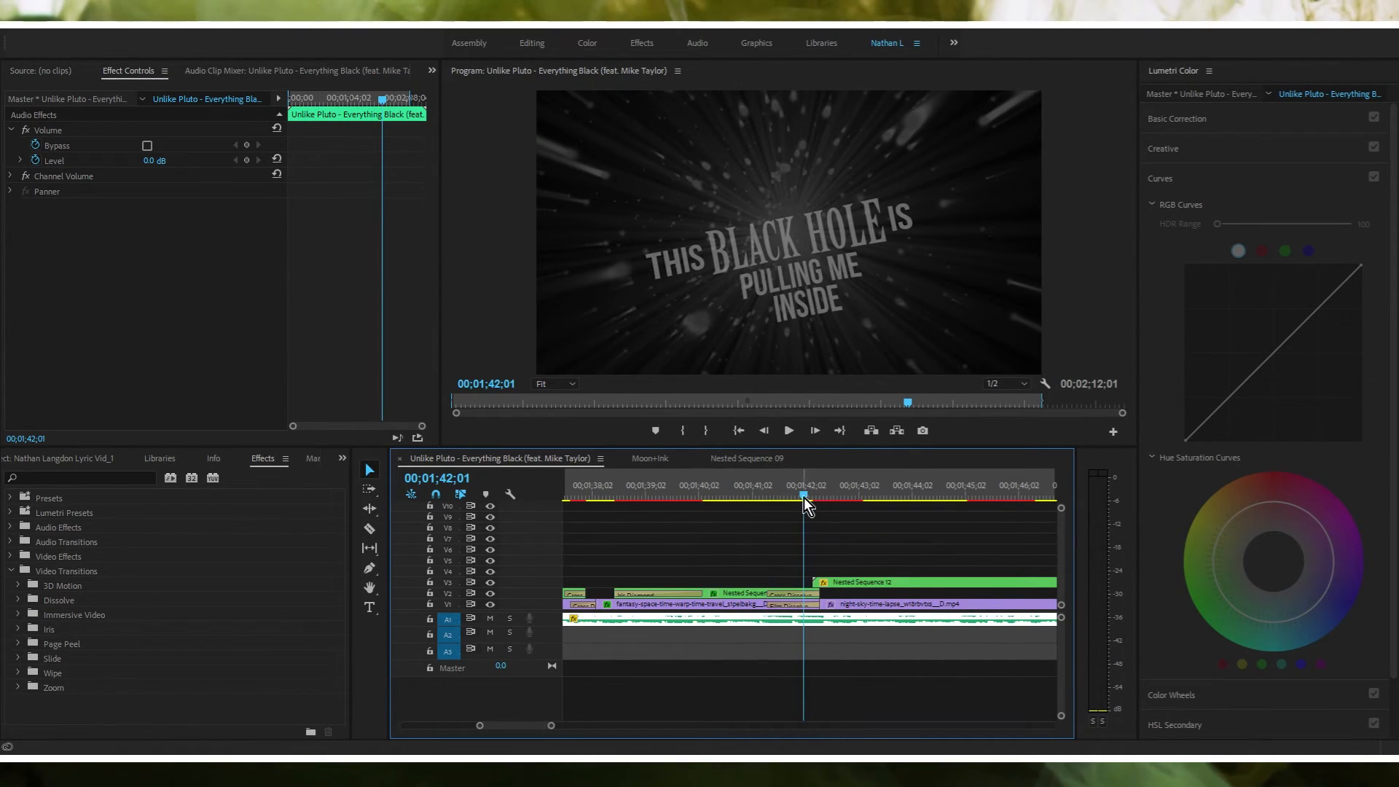
{"action": "left_click_drag", "start_coordinate": [806, 498], "coordinate": [994, 494]}
Step: Search the effects for "basic" and apply Basic 3D to the Nested Sequence 12 lyrics clip
{"action": "left_click", "coordinate": [70, 473]}
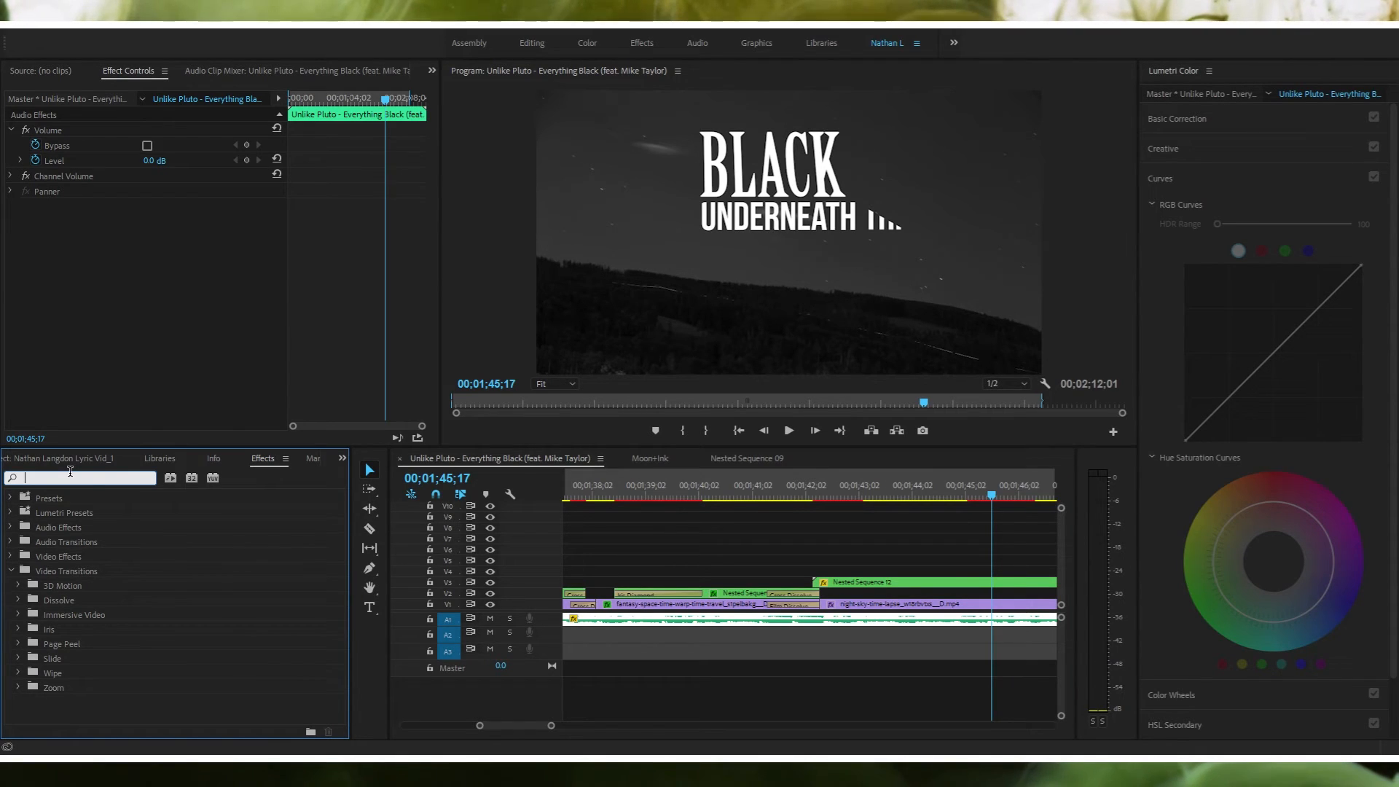
{"action": "type", "text": "basic"}
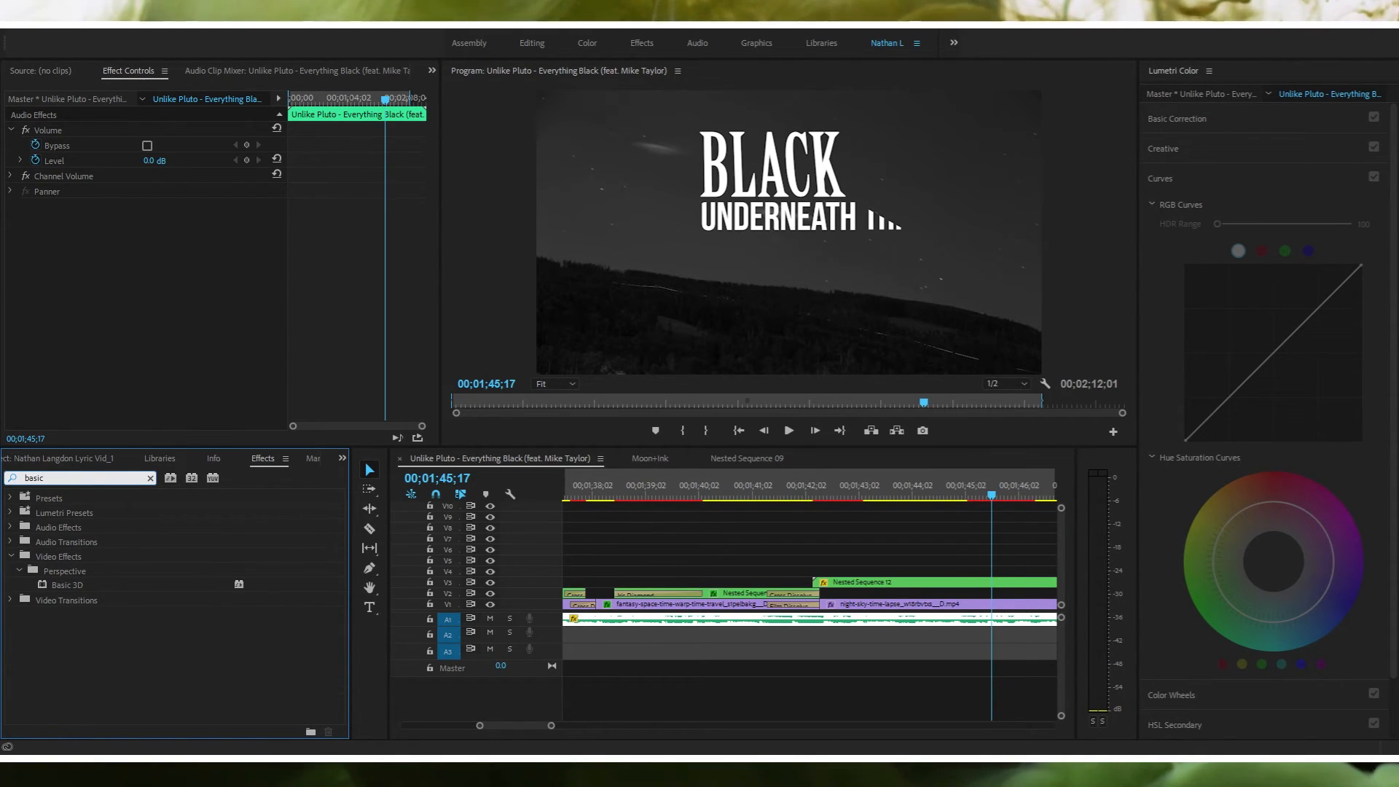
{"action": "left_click_drag", "start_coordinate": [82, 587], "coordinate": [150, 276]}
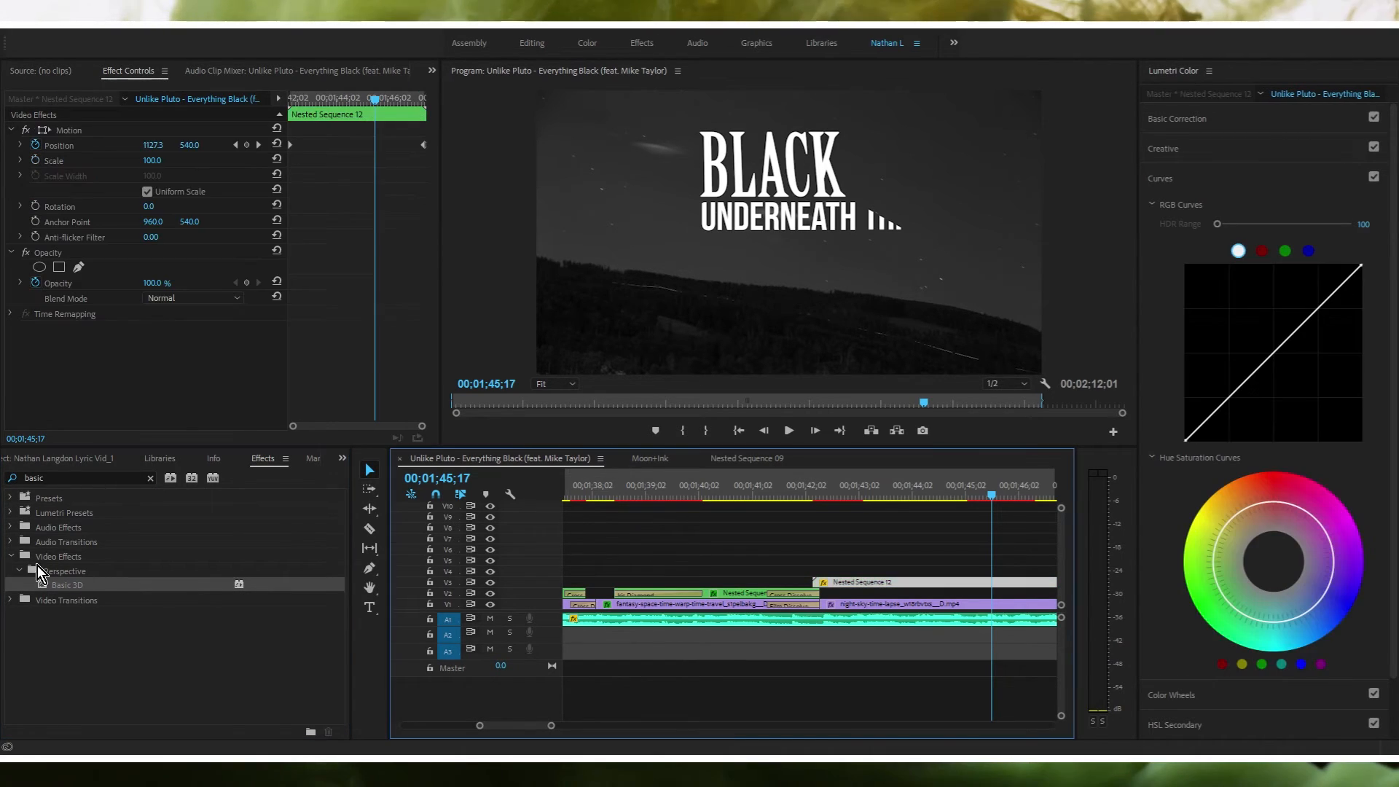
{"action": "left_click_drag", "start_coordinate": [53, 586], "coordinate": [166, 345]}
{"action": "scroll", "coordinate": [137, 347], "scroll_direction": "down", "scroll_amount": 1}
{"action": "left_click", "coordinate": [276, 343]}
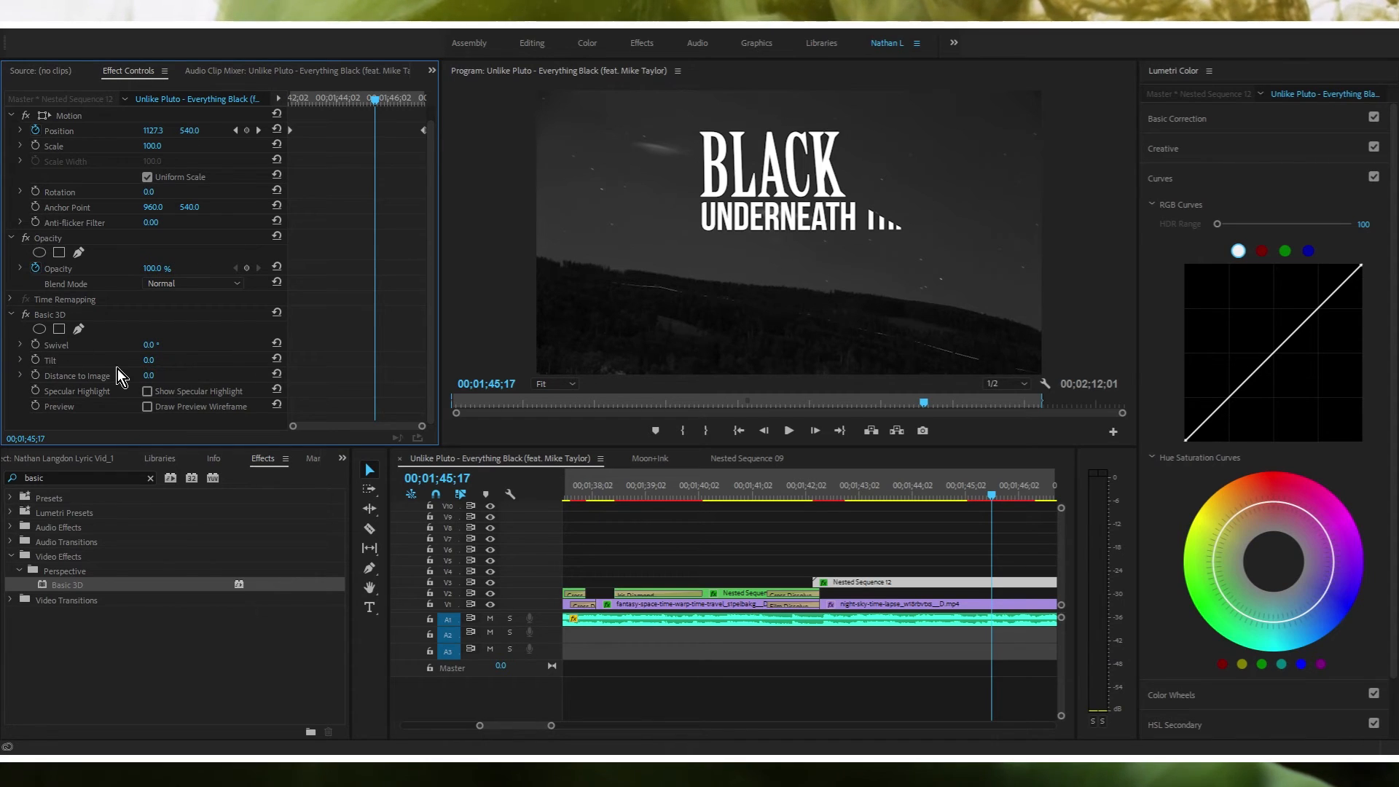
Step: Try changing the Basic 3D Tilt on the night sky lyrics, undo it, and delete the effect
{"action": "left_click_drag", "start_coordinate": [152, 360], "coordinate": [176, 362]}
{"action": "key", "text": "ctrl+z"}
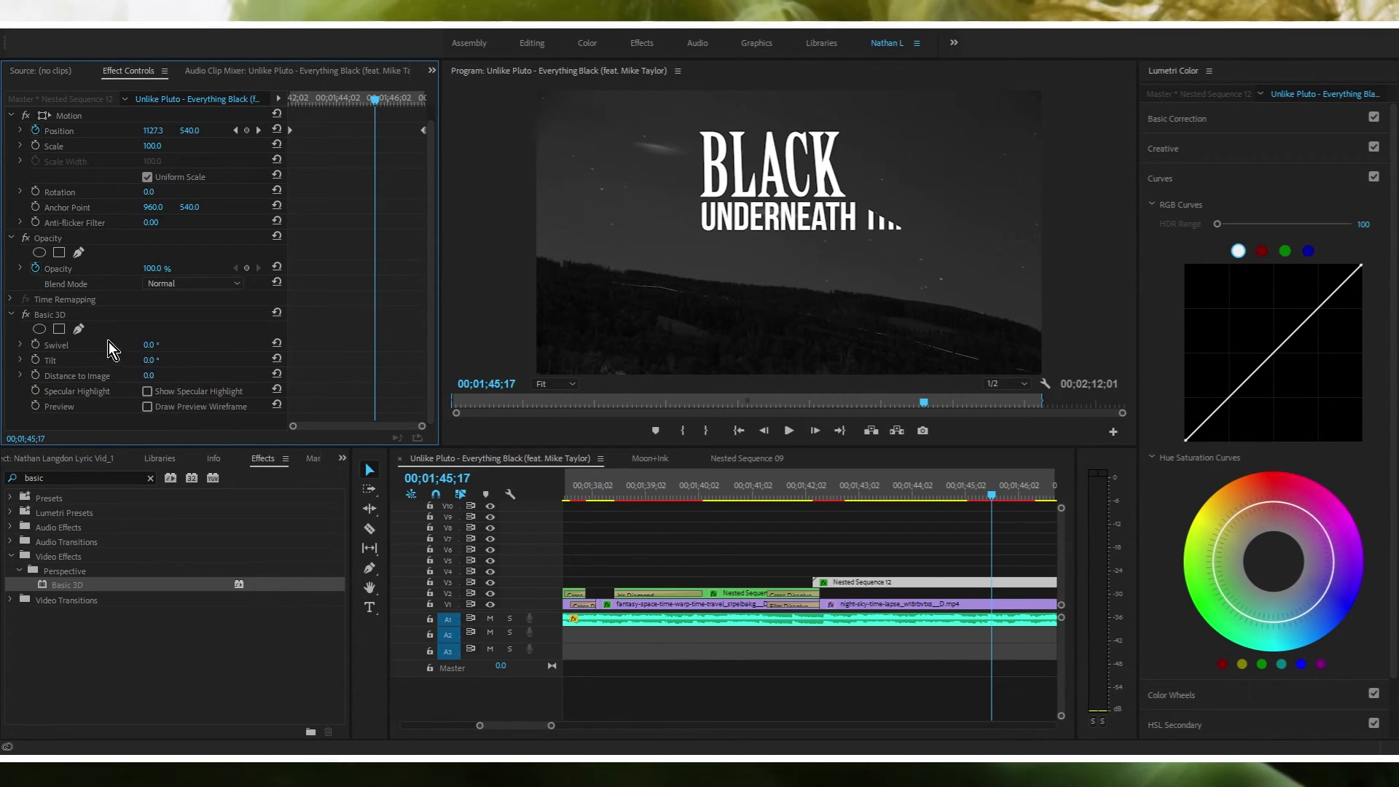
{"action": "left_click", "coordinate": [63, 312]}
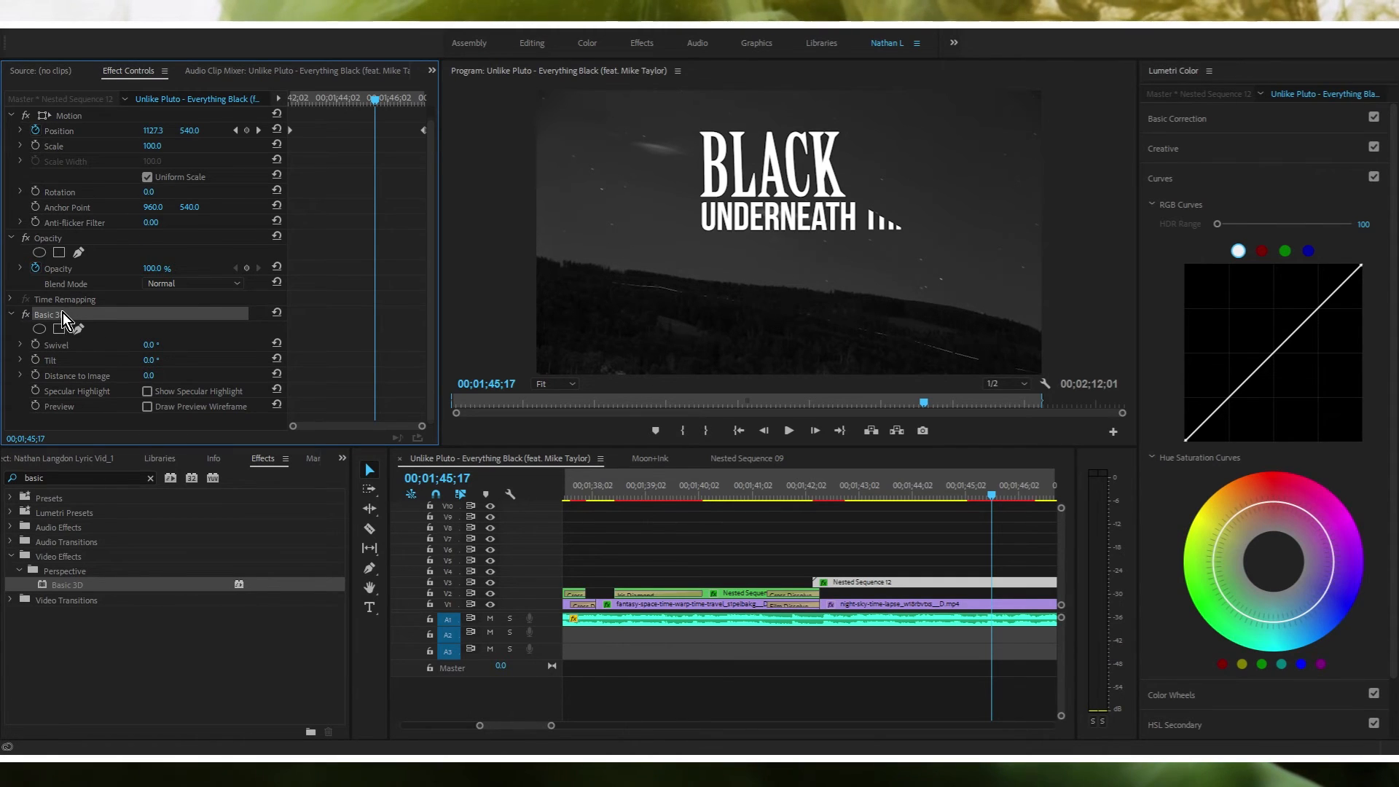
{"action": "key", "text": "Delete"}
Step: Reapply Basic 3D to Nested Sequence 12 and keyframe Swivel at 10° on 00;01;45;17 and 19° on 00;01;46;23, easing the first keyframe
{"action": "left_click_drag", "start_coordinate": [58, 585], "coordinate": [115, 336]}
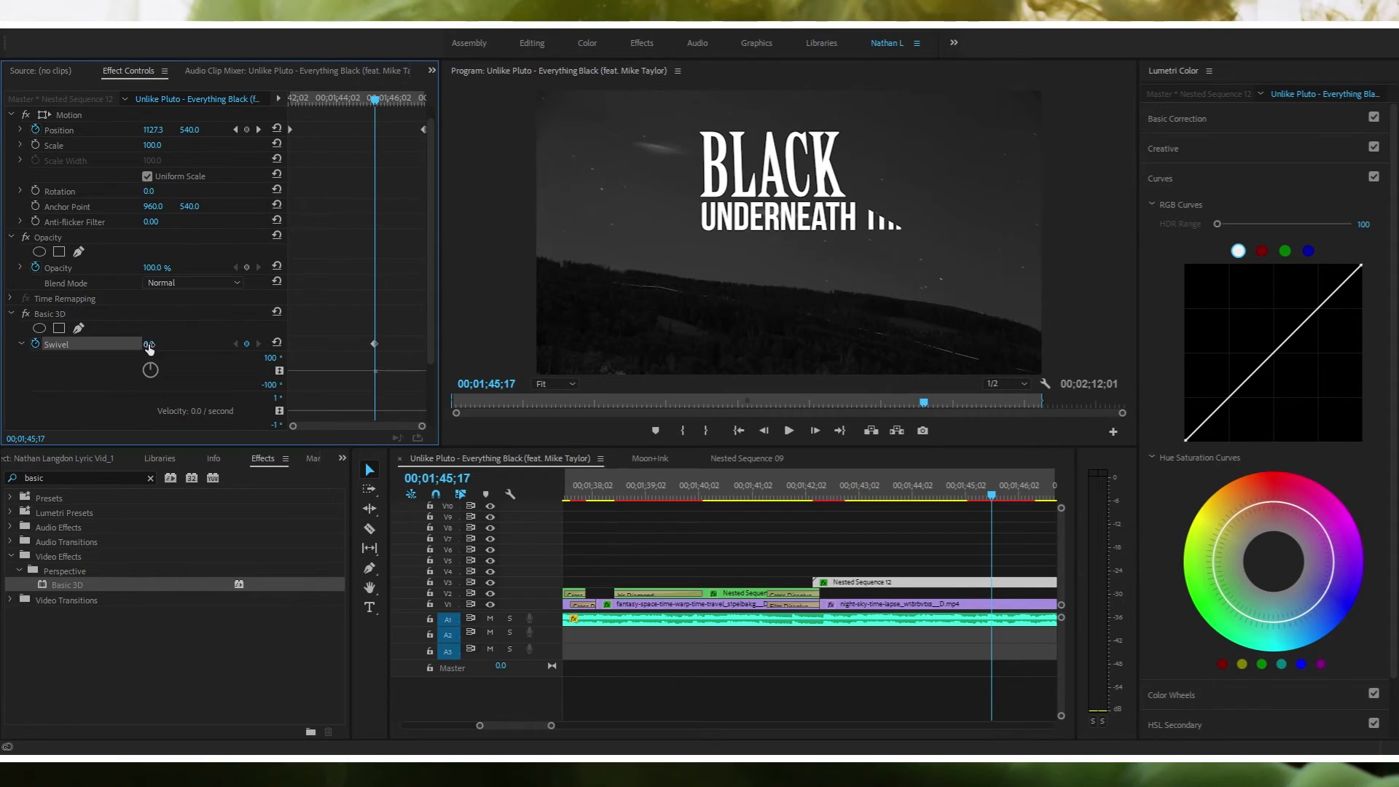
{"action": "left_click_drag", "start_coordinate": [150, 345], "coordinate": [158, 344]}
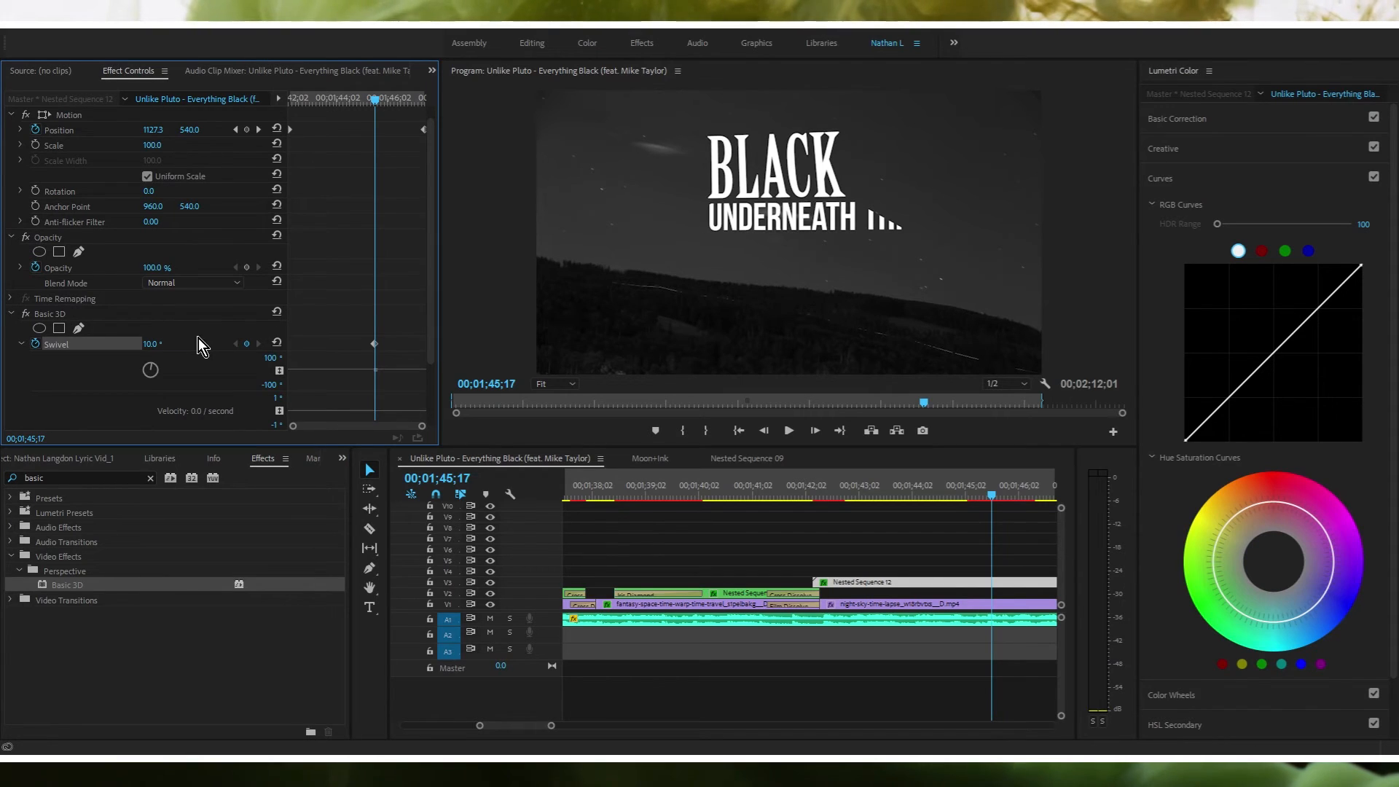
{"action": "left_click_drag", "start_coordinate": [394, 100], "coordinate": [406, 99]}
{"action": "left_click_drag", "start_coordinate": [152, 344], "coordinate": [163, 344]}
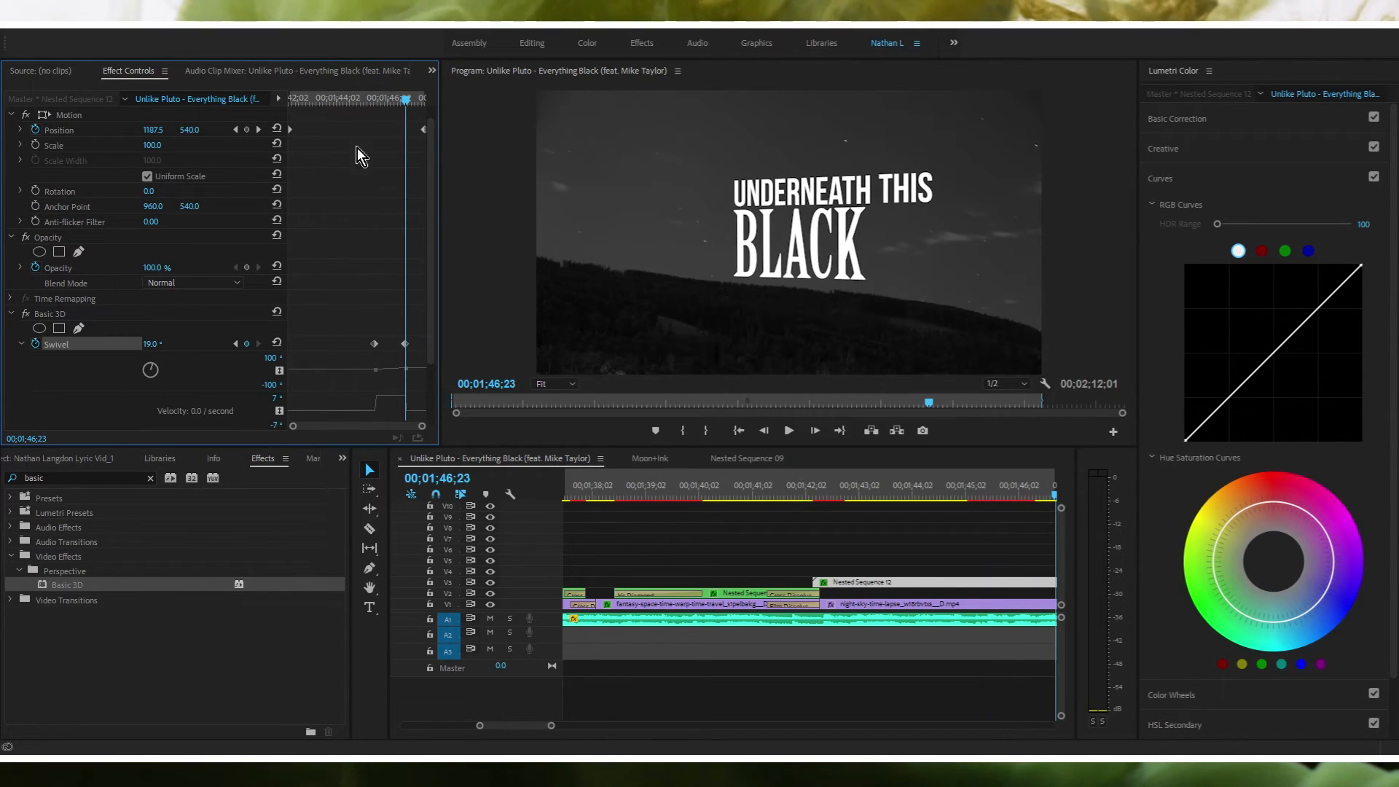
{"action": "left_click", "coordinate": [375, 343]}
{"action": "left_click_drag", "start_coordinate": [379, 396], "coordinate": [407, 405]}
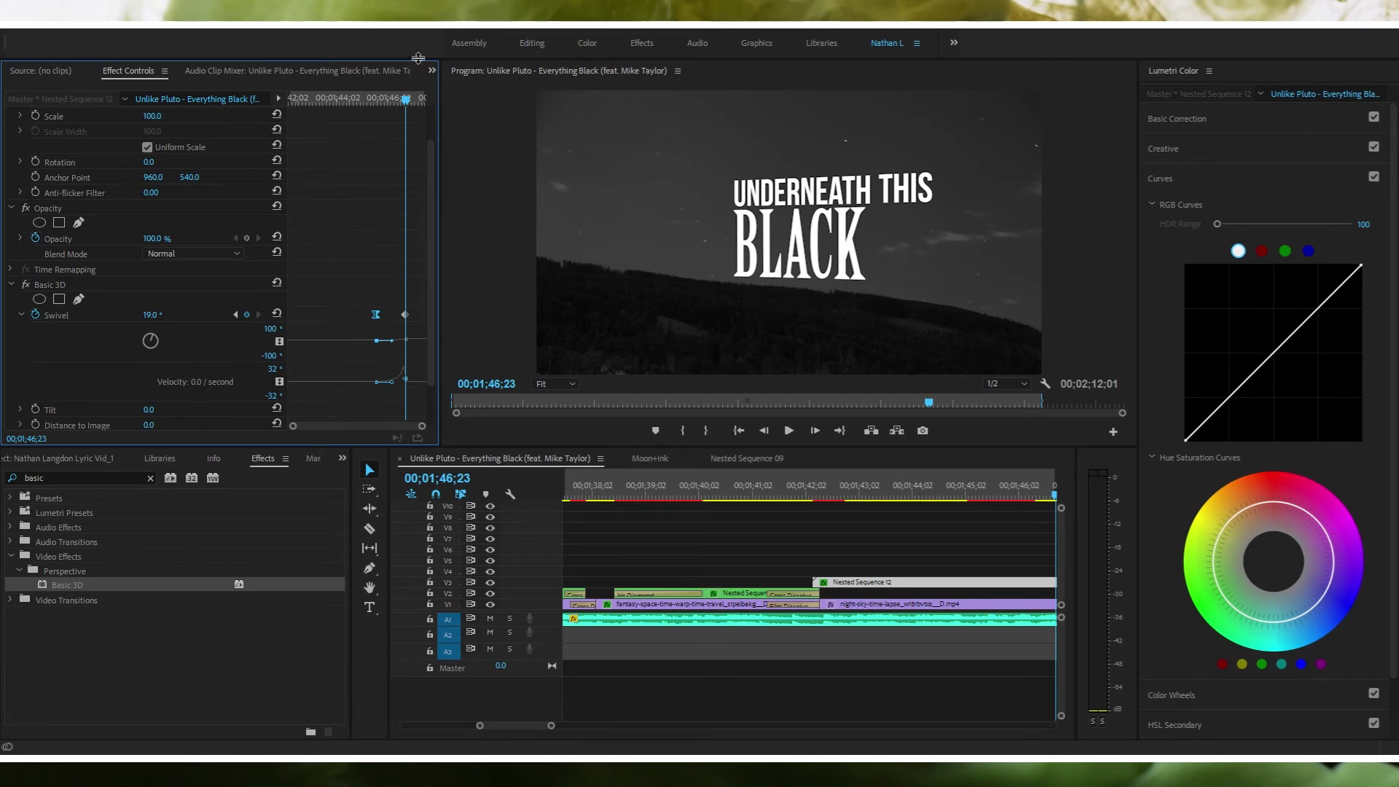
Step: Play back the swivel animation on the night sky lyrics from 00;01;45;17 to 00;01;47;01
{"action": "left_click_drag", "start_coordinate": [402, 102], "coordinate": [362, 115]}
{"action": "key", "text": "space"}
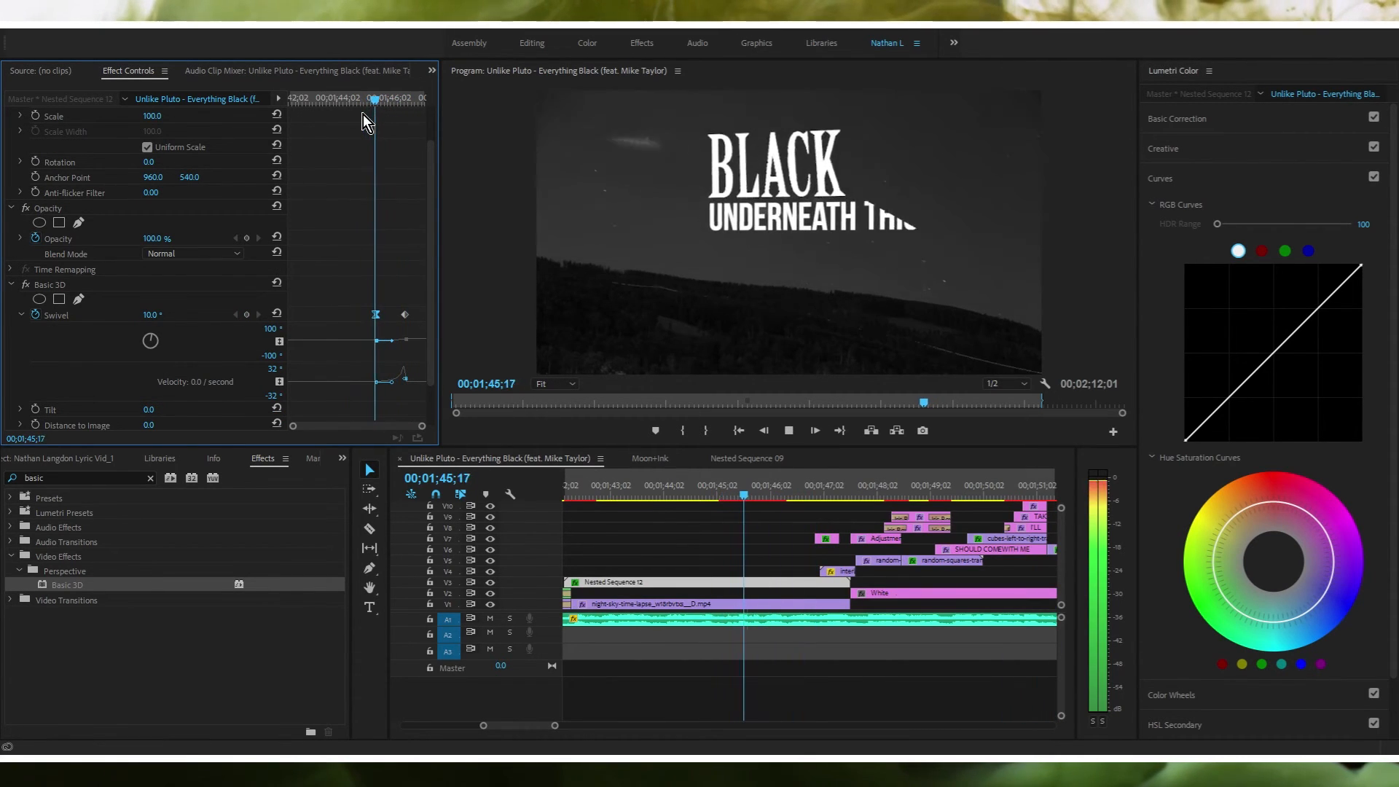
{"action": "key", "text": "space"}
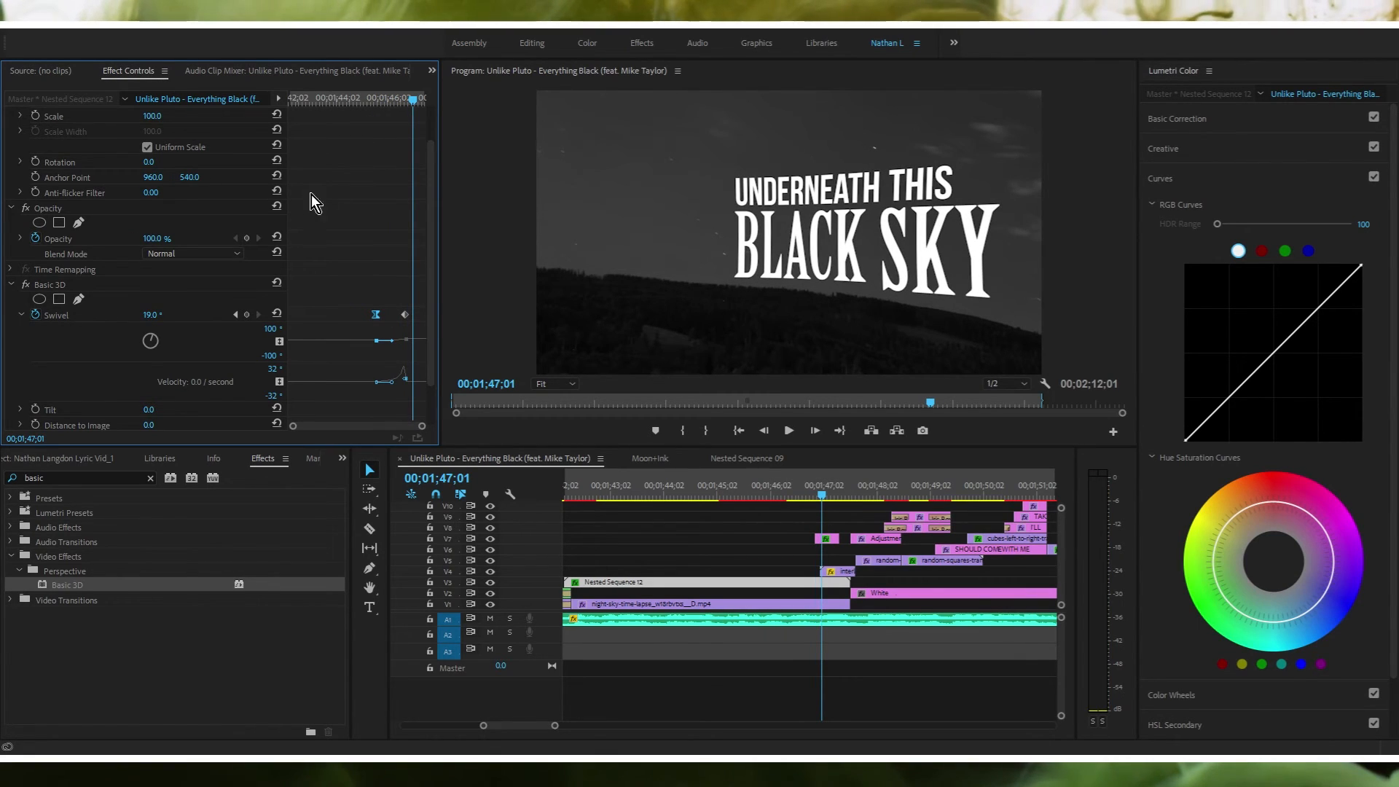
Step: Delete the Swivel keyframes of the Basic 3D effect on Nested Sequence 12
{"action": "scroll", "coordinate": [324, 188], "scroll_direction": "up", "scroll_amount": 2}
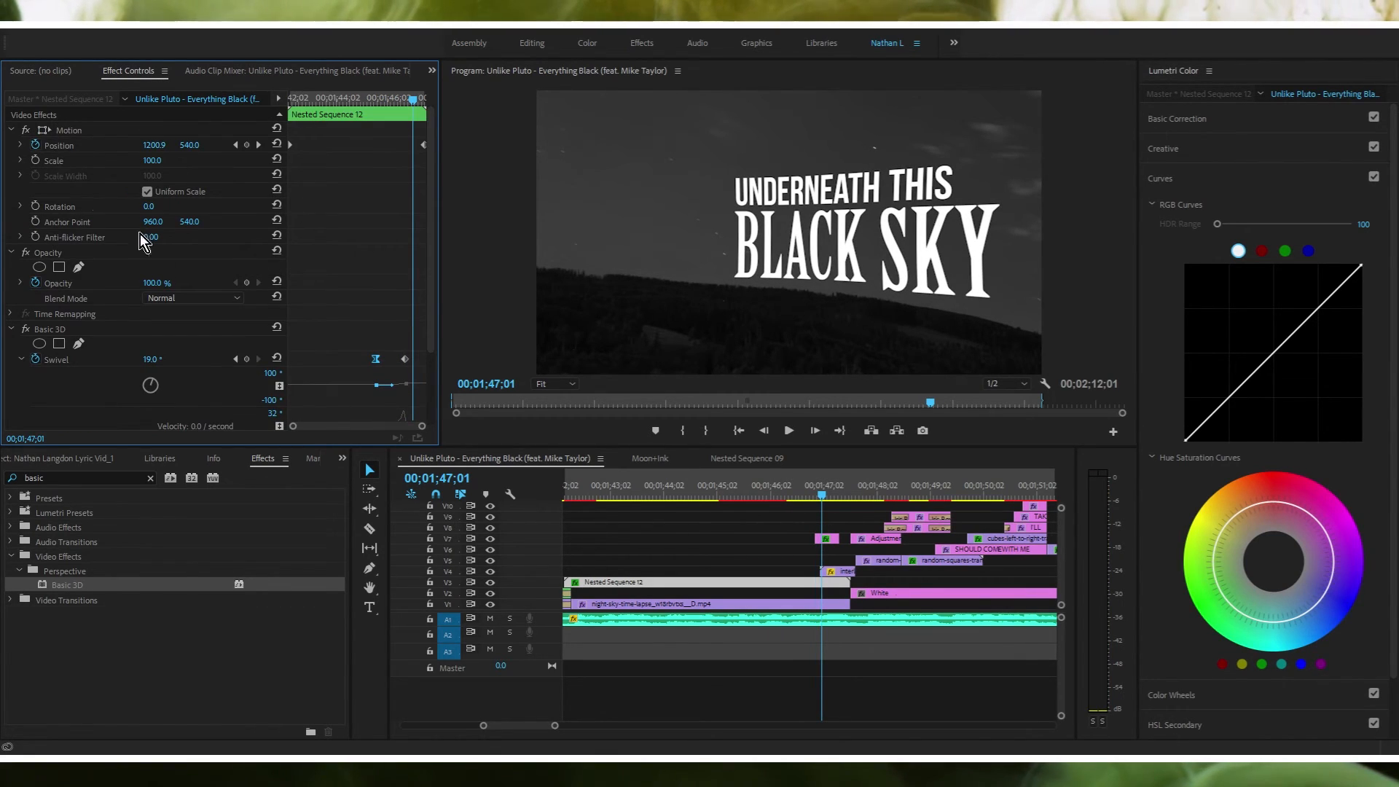
{"action": "scroll", "coordinate": [368, 357], "scroll_direction": "down", "scroll_amount": 3}
{"action": "key", "text": "Delete"}
{"action": "left_click", "coordinate": [407, 268]}
{"action": "key", "text": "Delete"}
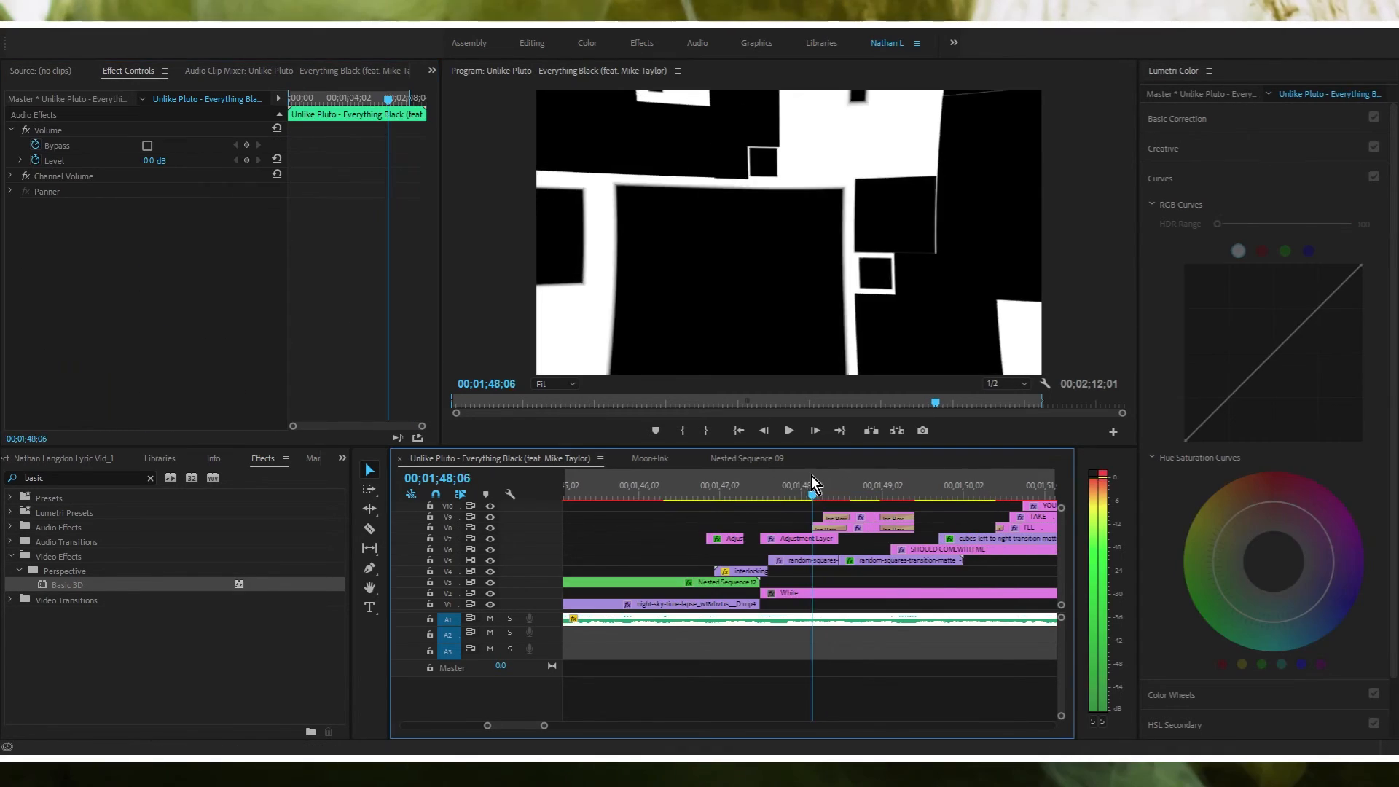
Step: Stop playback at the BABY lyrics and scrub the remaining scenes to the city lights footage at 00;02;06;17
{"action": "key", "text": "space"}
{"action": "scroll", "coordinate": [834, 528], "scroll_direction": "down", "scroll_amount": 6, "text": "alt"}
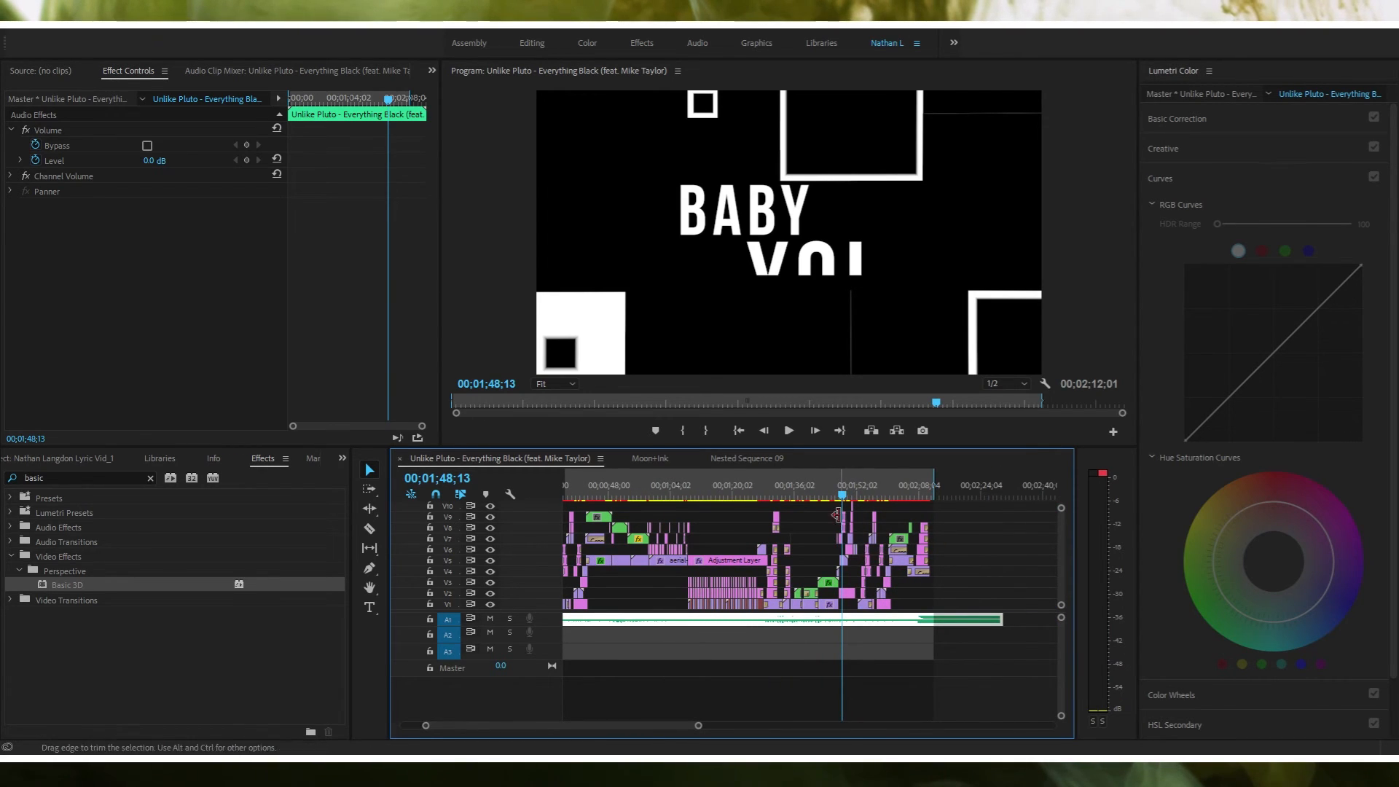
{"action": "left_click_drag", "start_coordinate": [843, 494], "coordinate": [880, 494]}
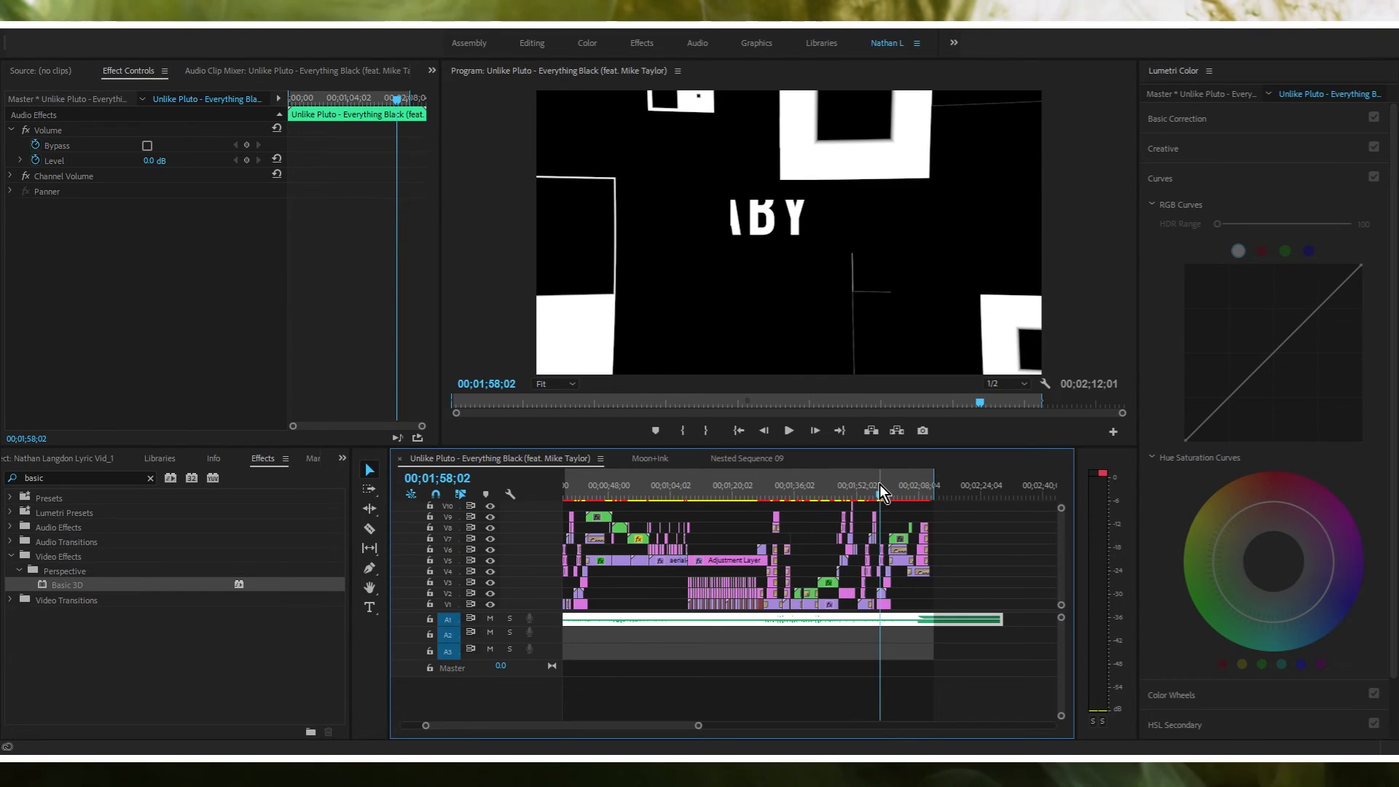
{"action": "left_click_drag", "start_coordinate": [883, 489], "coordinate": [915, 482]}
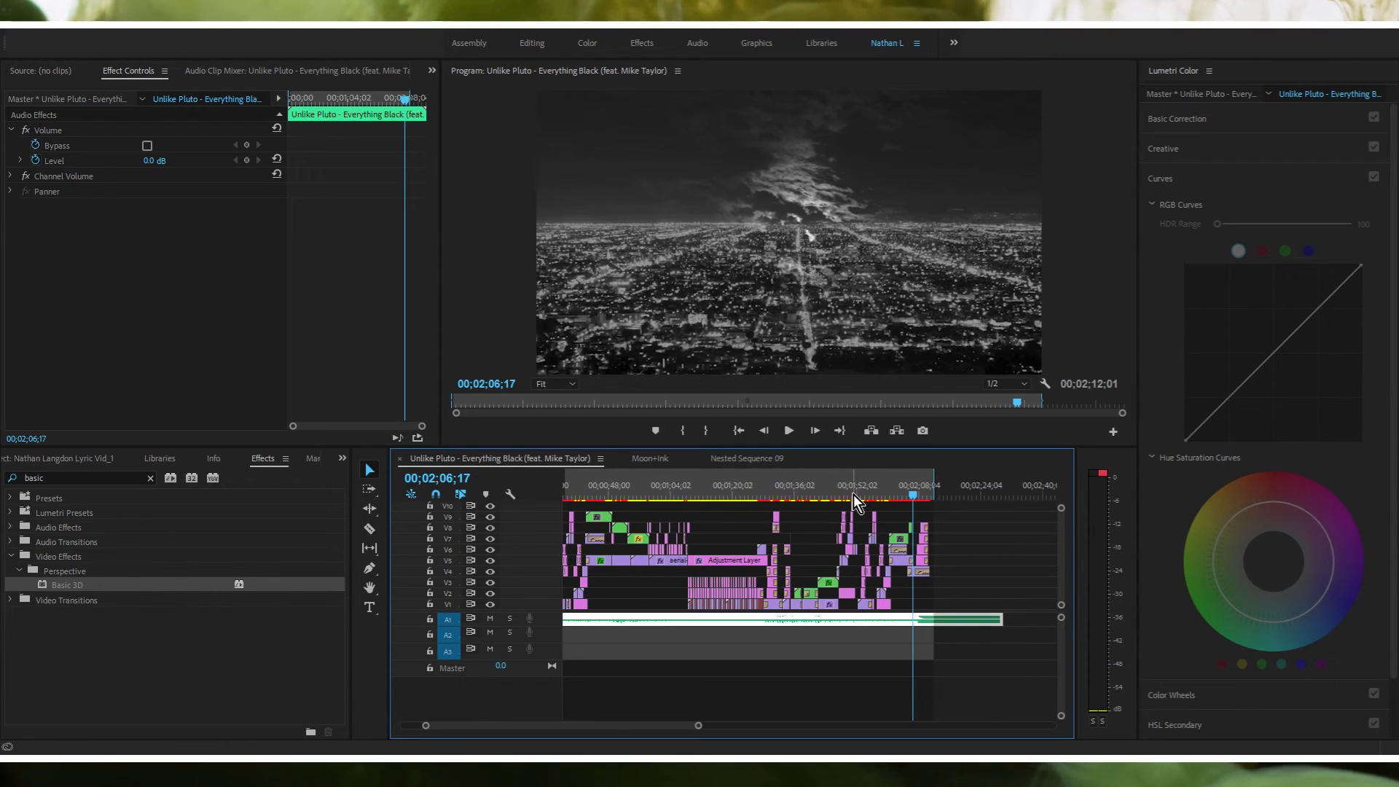
Step: Review the freeway footage at 00;01;52;18 and the white background scene at 00;01;47;20
{"action": "scroll", "coordinate": [866, 535], "scroll_direction": "up", "scroll_amount": 5}
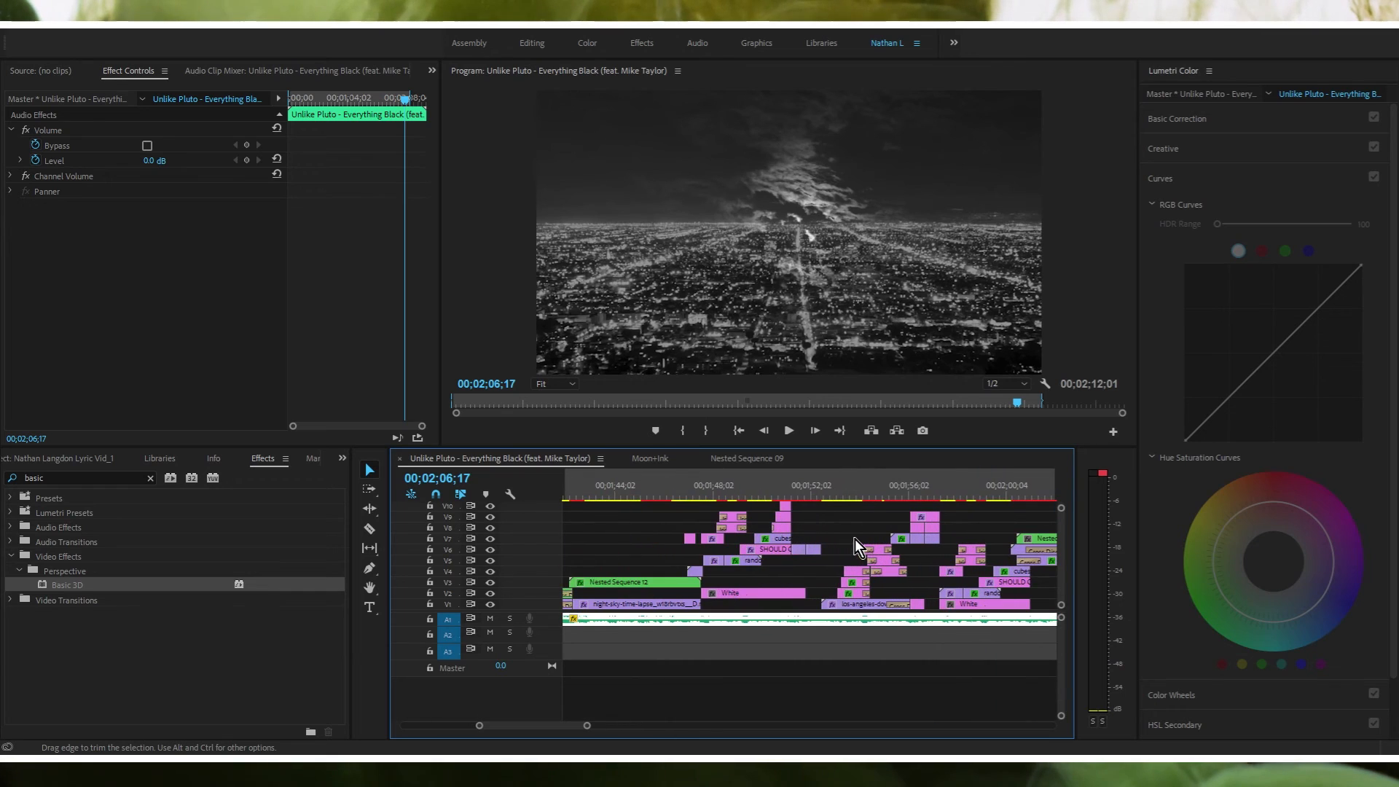
{"action": "left_click", "coordinate": [826, 493]}
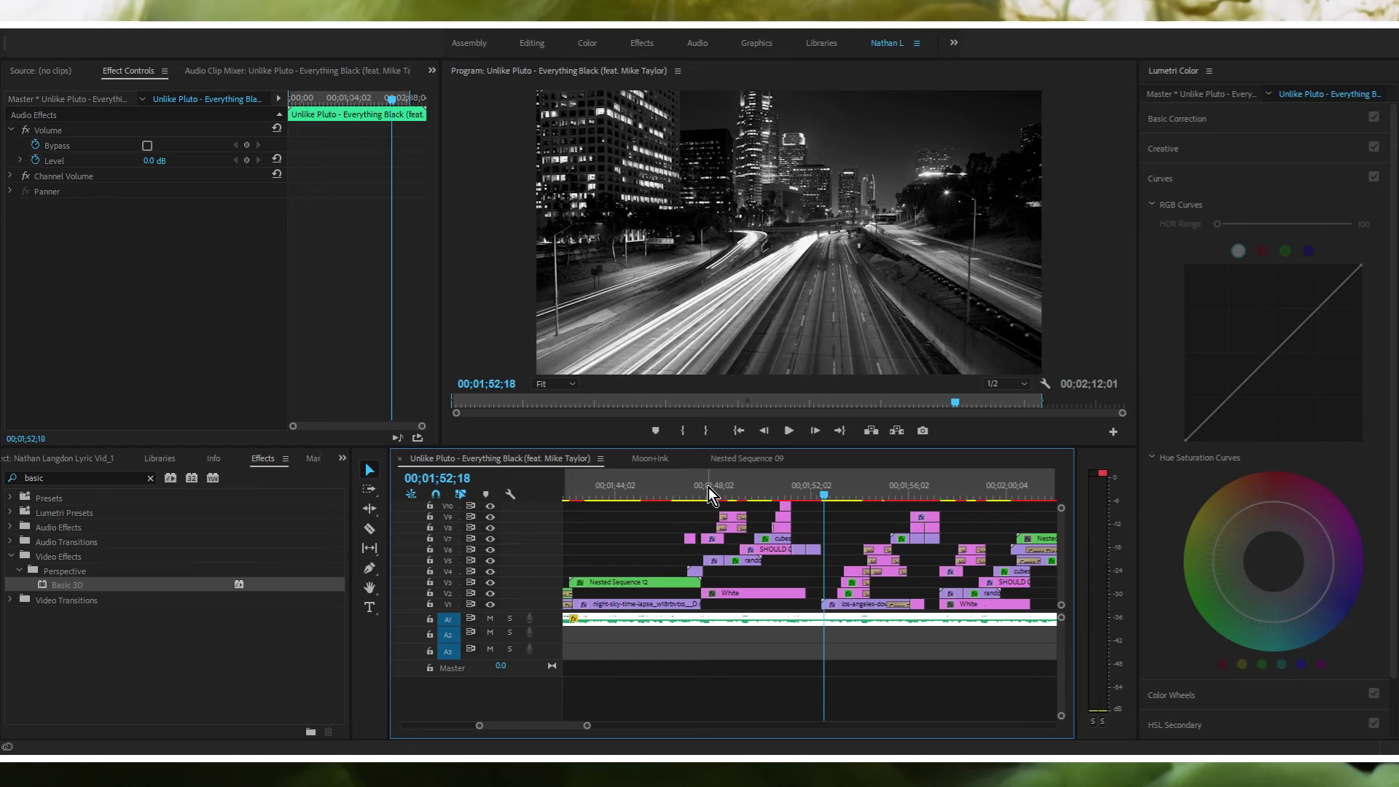
{"action": "scroll", "coordinate": [859, 600], "scroll_direction": "down", "scroll_amount": 6}
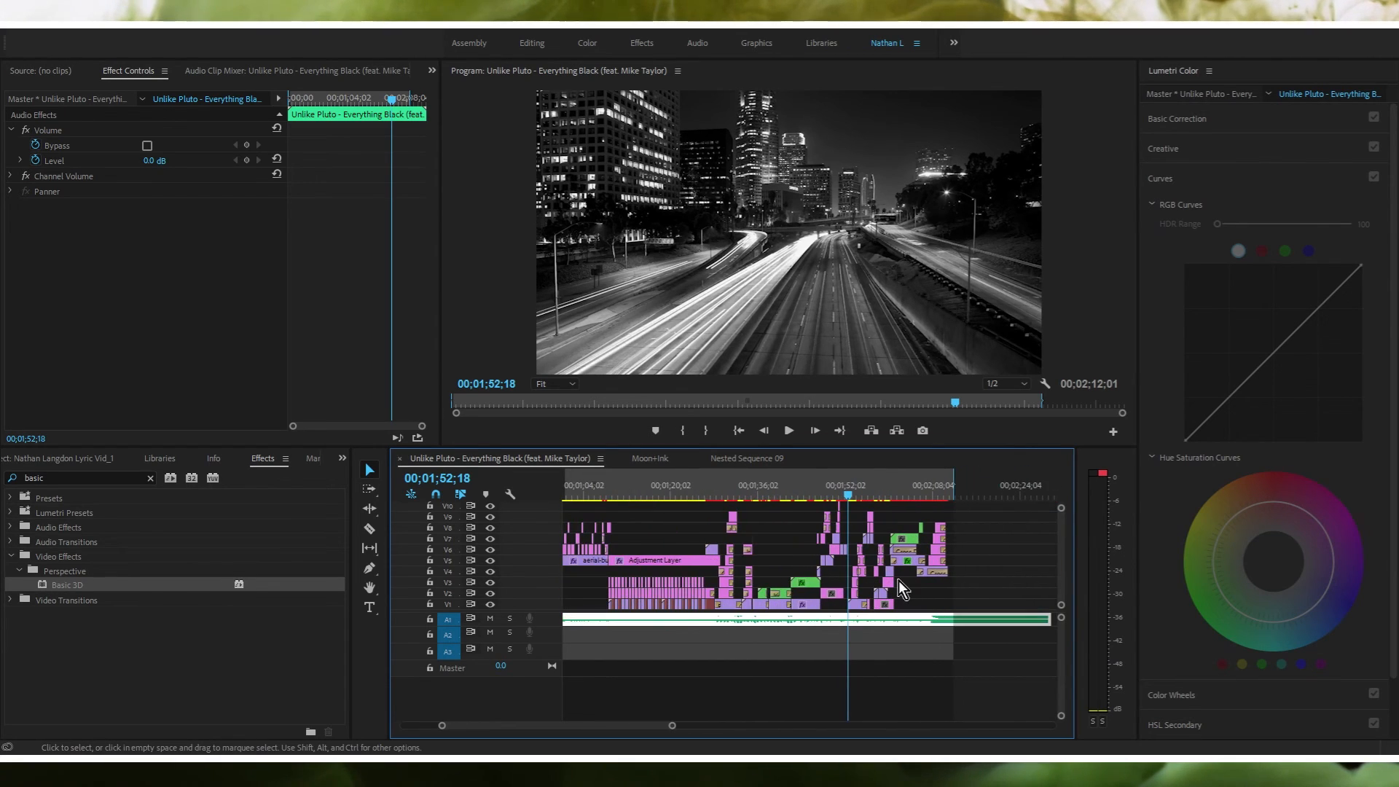
{"action": "scroll", "coordinate": [1022, 582], "scroll_direction": "up", "scroll_amount": 3}
{"action": "scroll", "coordinate": [743, 595], "scroll_direction": "down", "scroll_amount": 2}
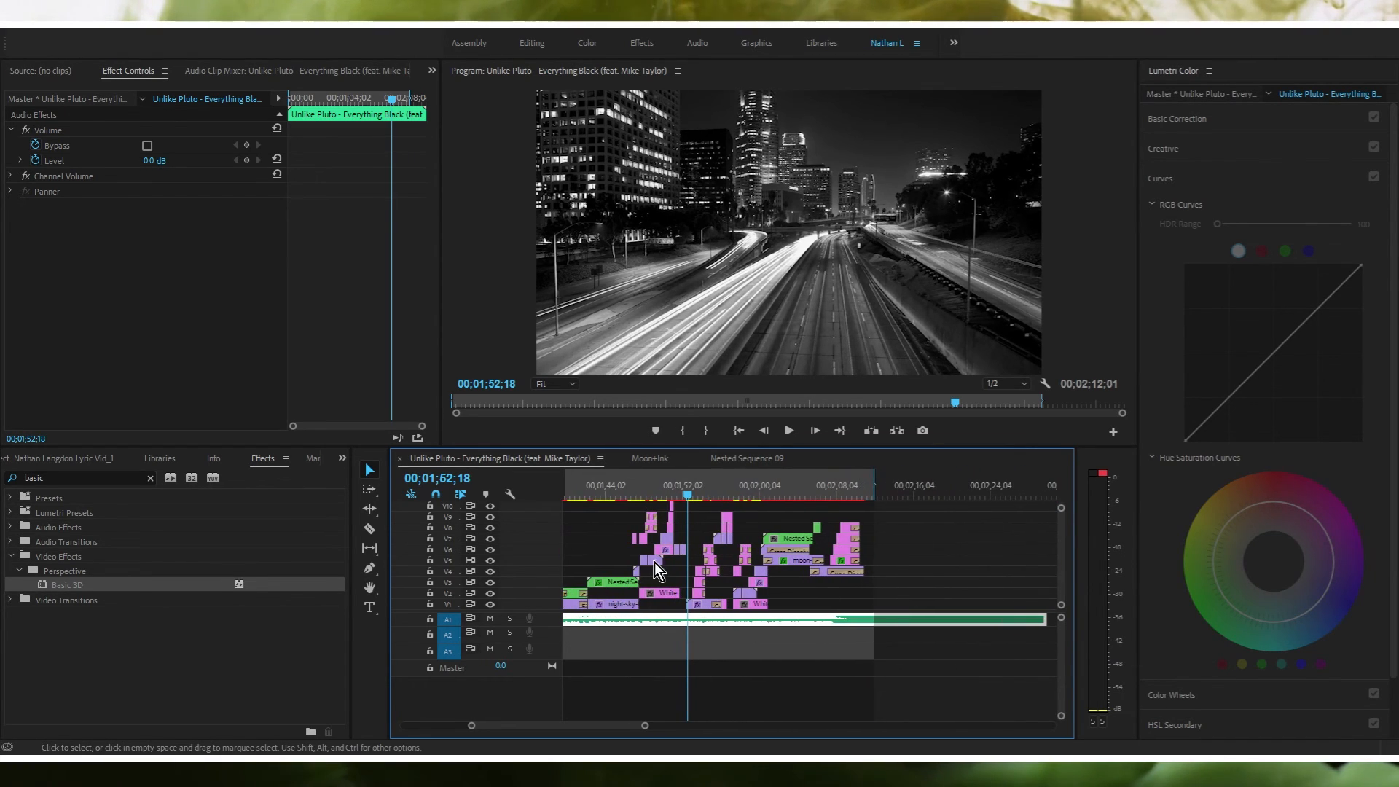
{"action": "left_click", "coordinate": [641, 489]}
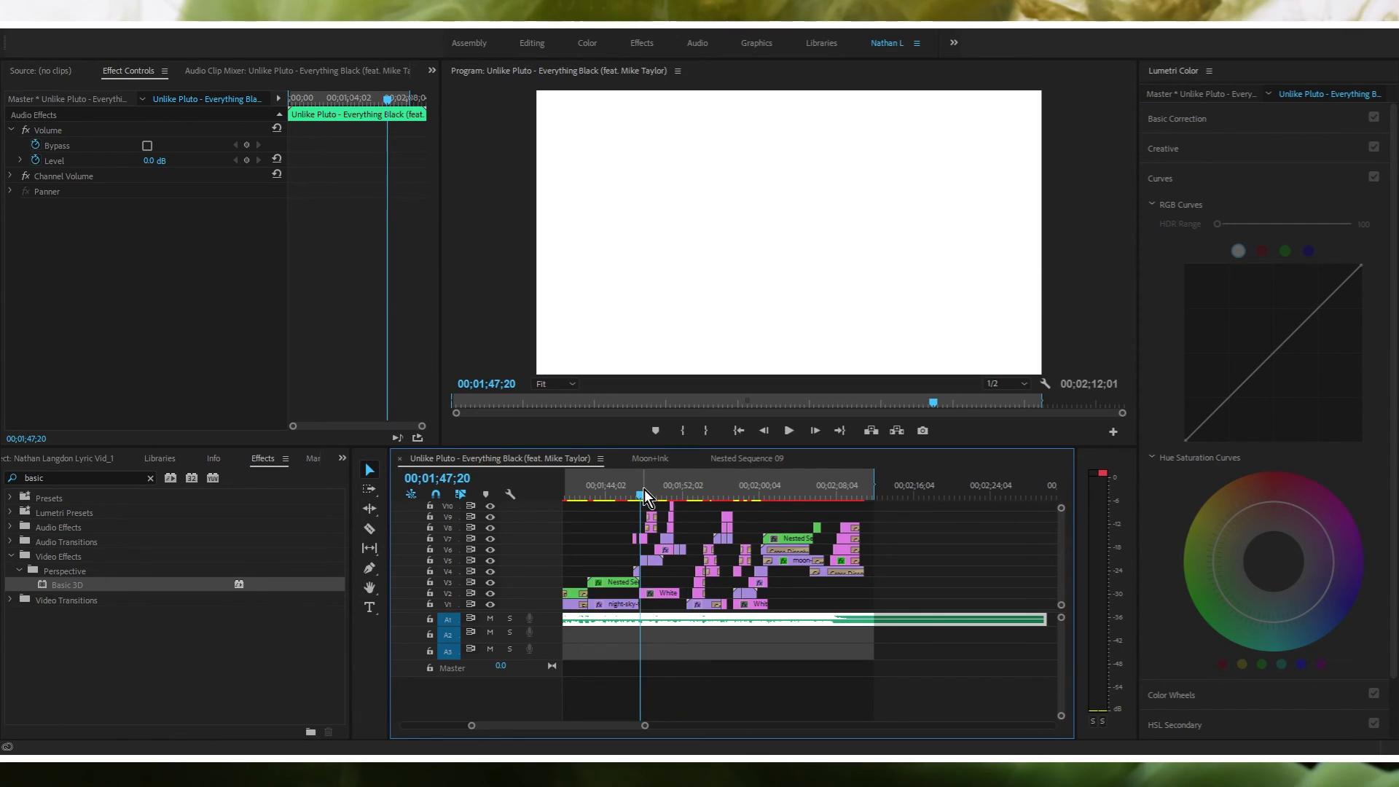
Step: Go back to the YOU AND ME lyrics over the freeway footage and show their transition at 00;00;36;12
{"action": "left_click", "coordinate": [644, 489]}
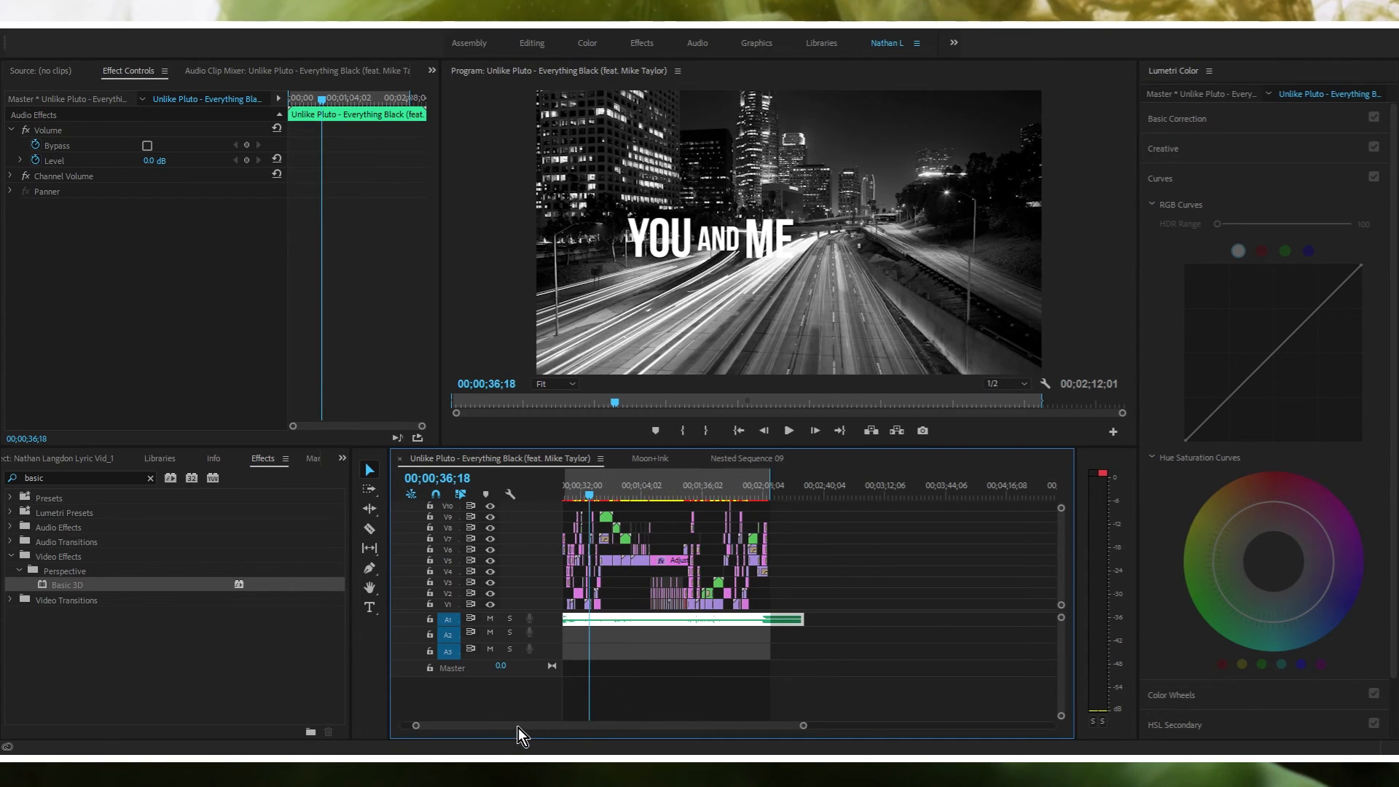
{"action": "left_click_drag", "start_coordinate": [518, 728], "coordinate": [466, 721]}
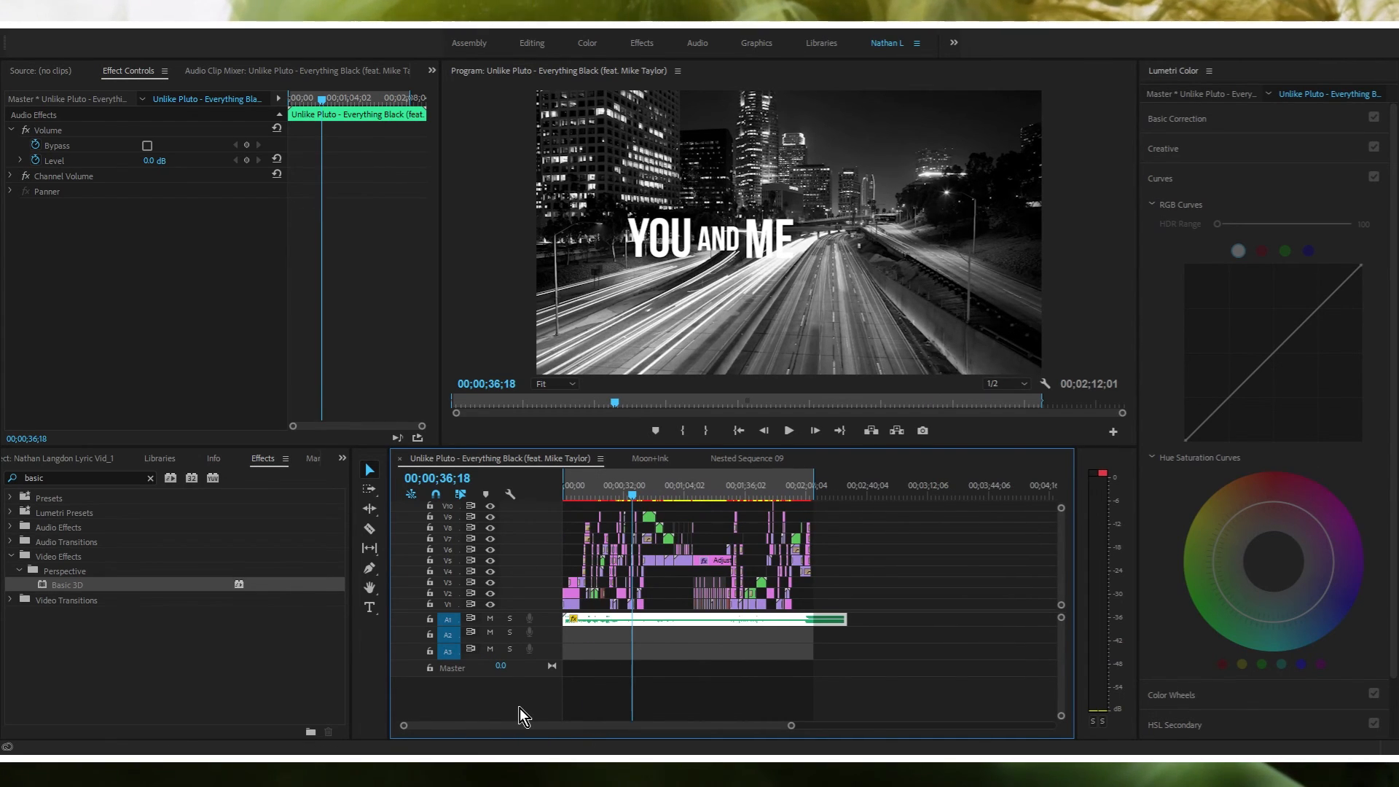
{"action": "left_click", "coordinate": [630, 488]}
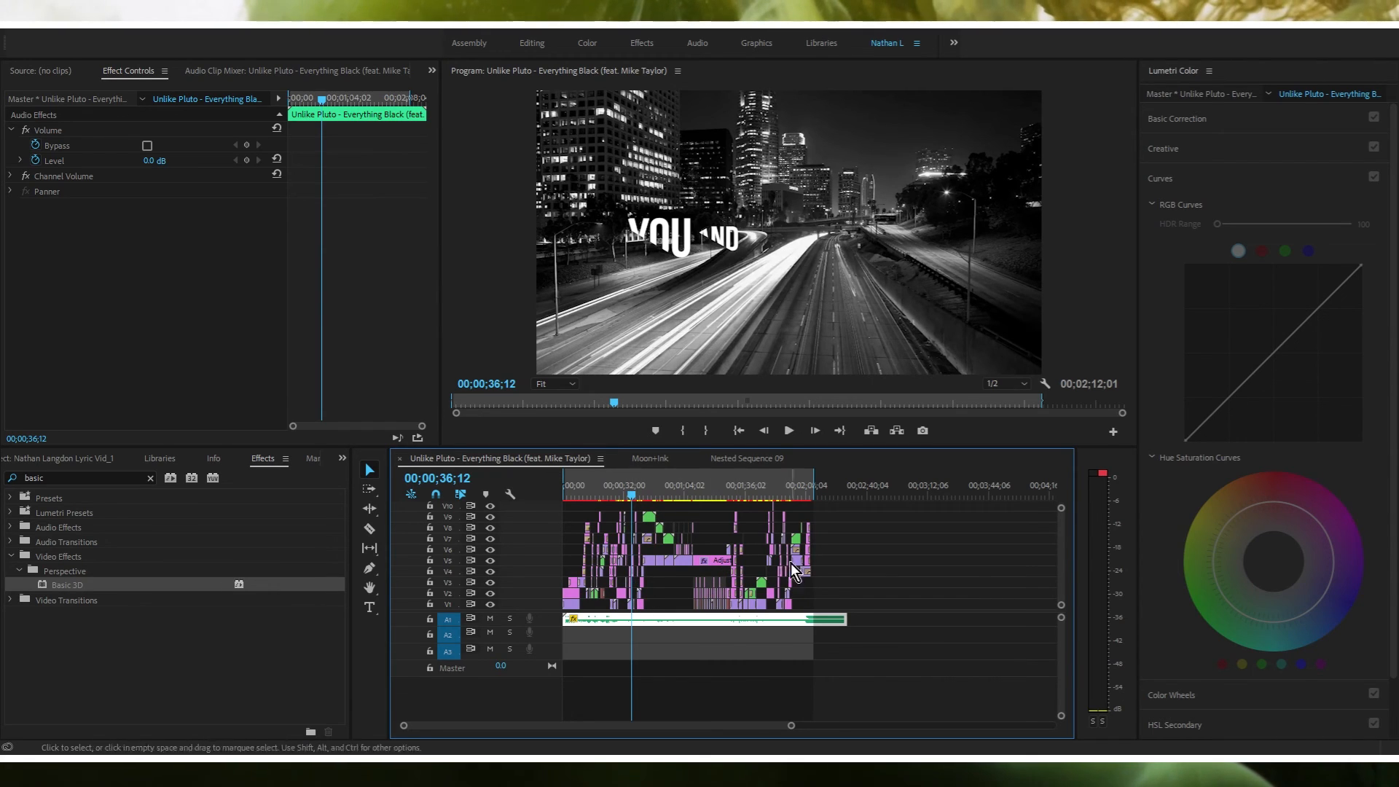
Step: Examine how the lyric, footage and nested clips are layered across the whole lyric video sequence
{"action": "scroll", "coordinate": [670, 555], "scroll_direction": "up", "scroll_amount": 2}
{"action": "scroll", "coordinate": [668, 562], "scroll_direction": "up", "scroll_amount": 3}
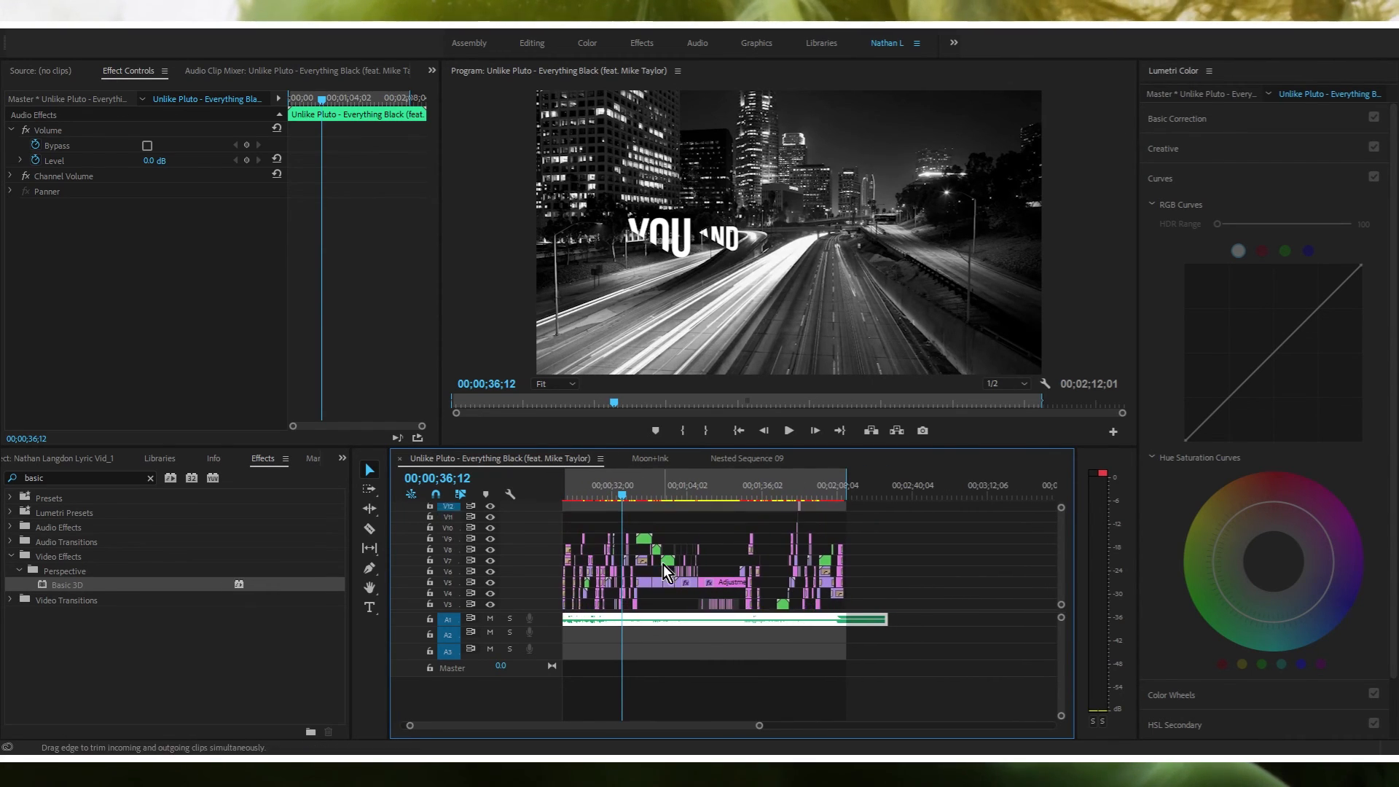
{"action": "scroll", "coordinate": [663, 564], "scroll_direction": "down", "scroll_amount": 3}
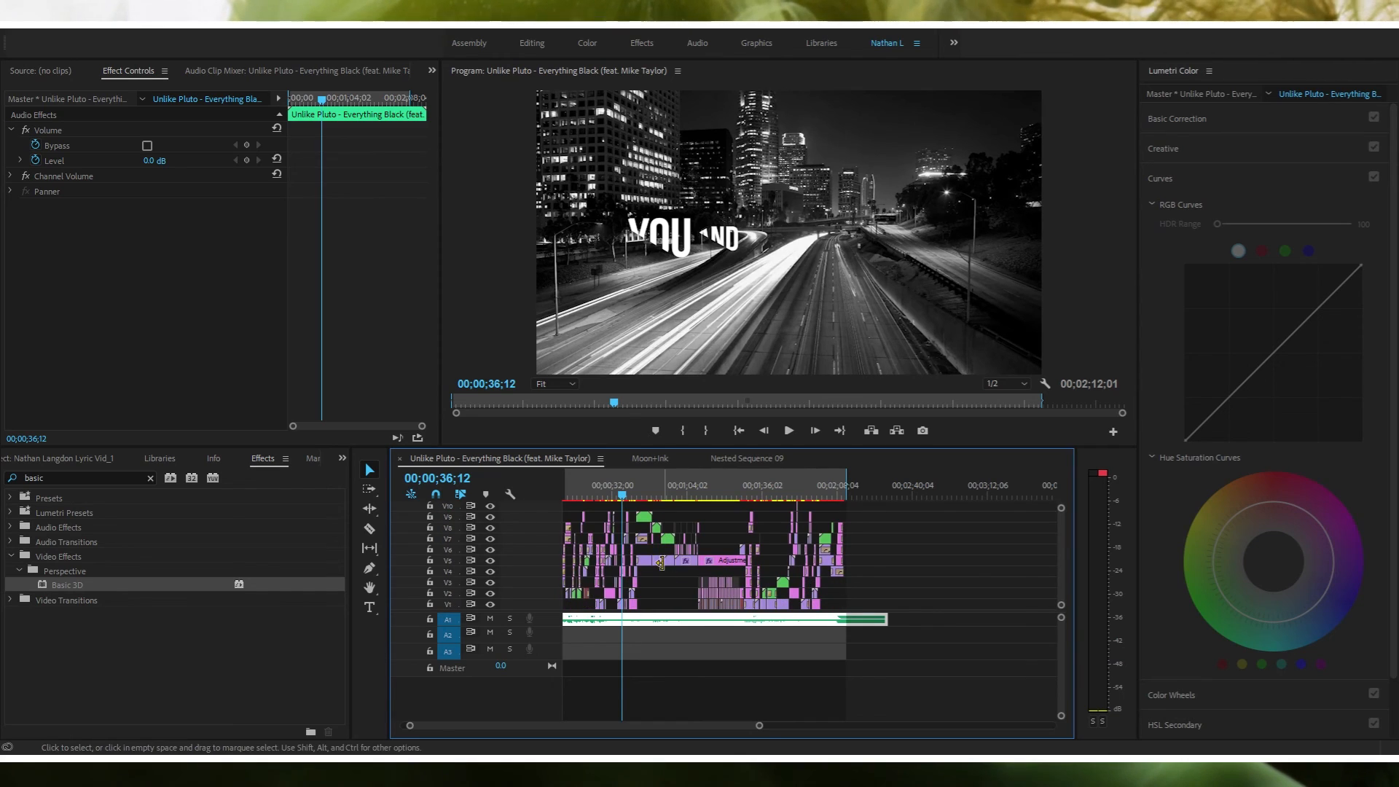
{"action": "left_click_drag", "start_coordinate": [646, 725], "coordinate": [619, 727]}
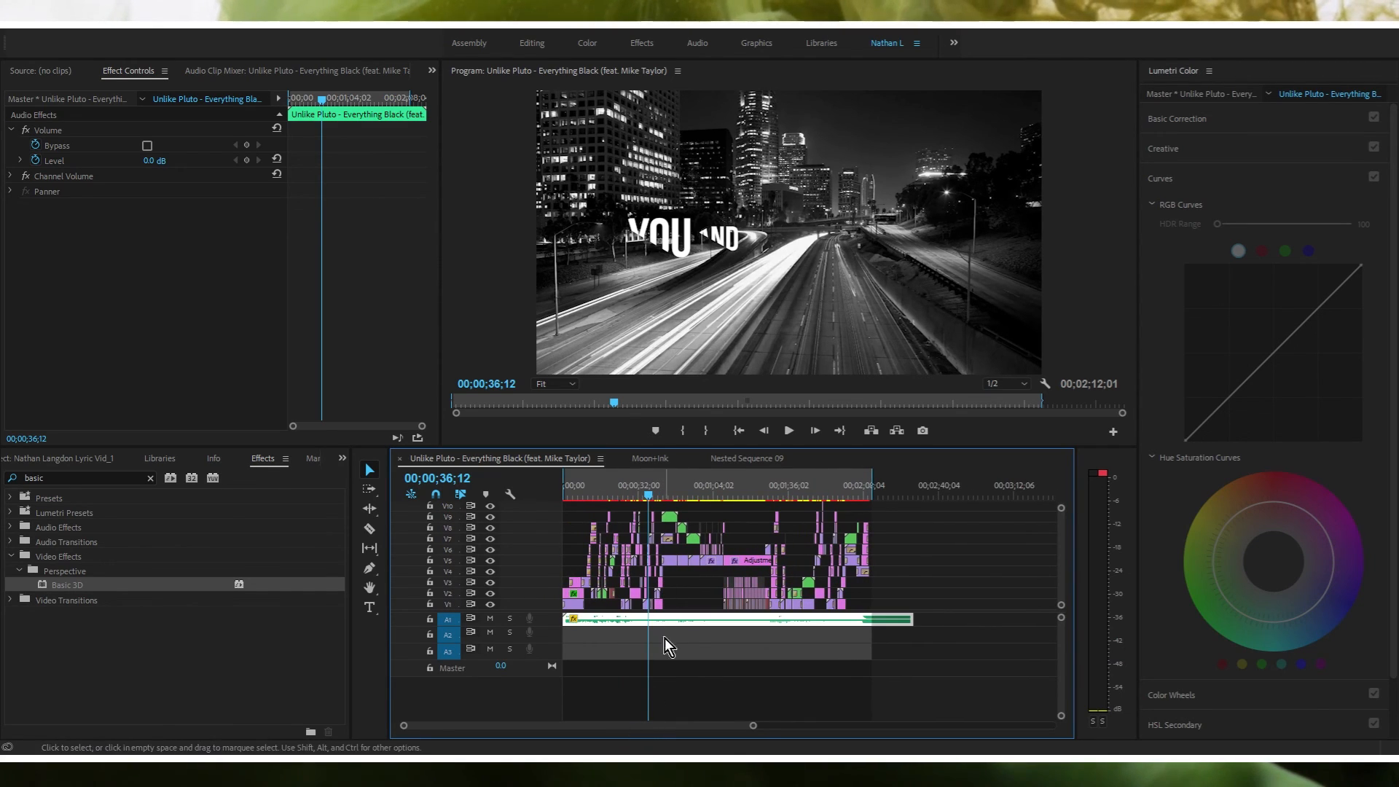
{"action": "scroll", "coordinate": [652, 554], "scroll_direction": "up", "scroll_amount": 4}
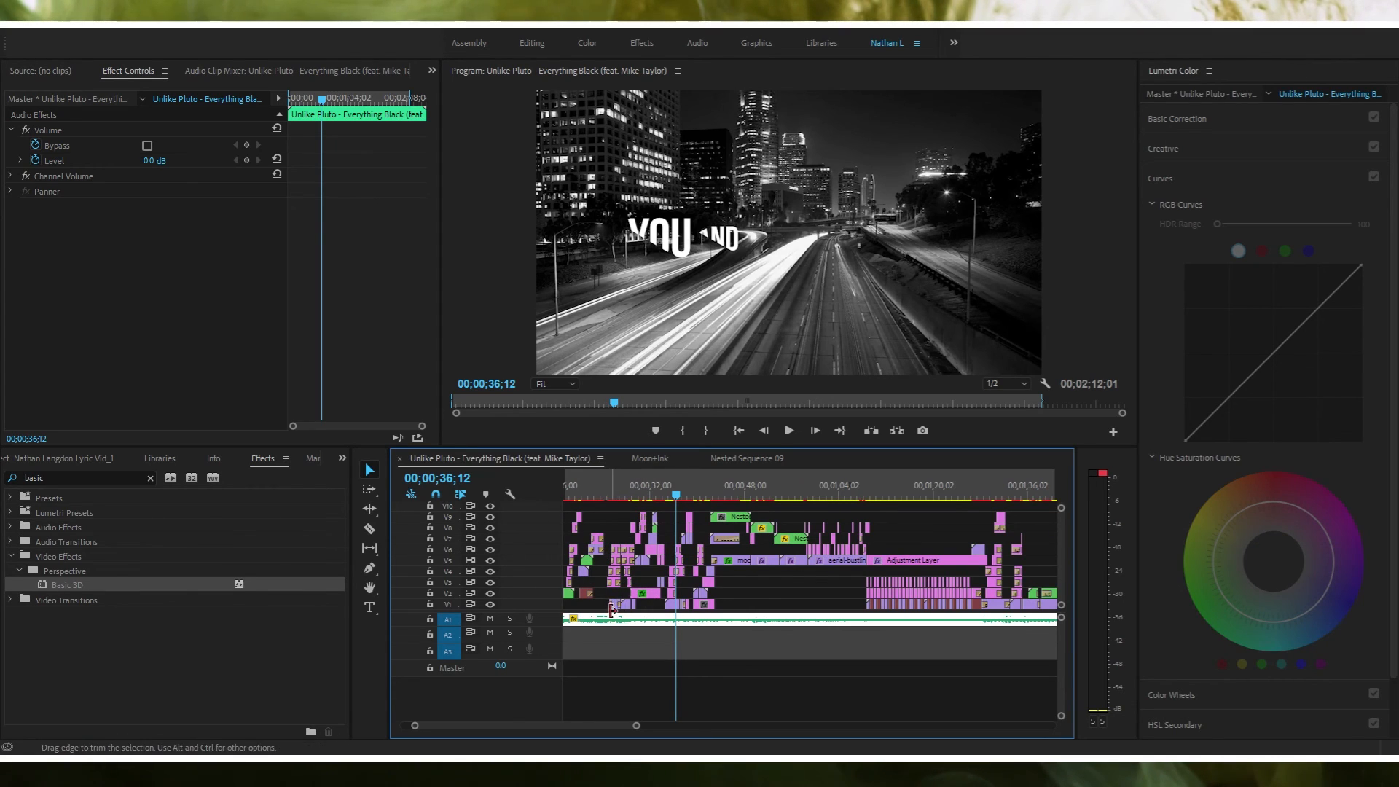
{"action": "scroll", "coordinate": [627, 595], "scroll_direction": "up", "scroll_amount": 5}
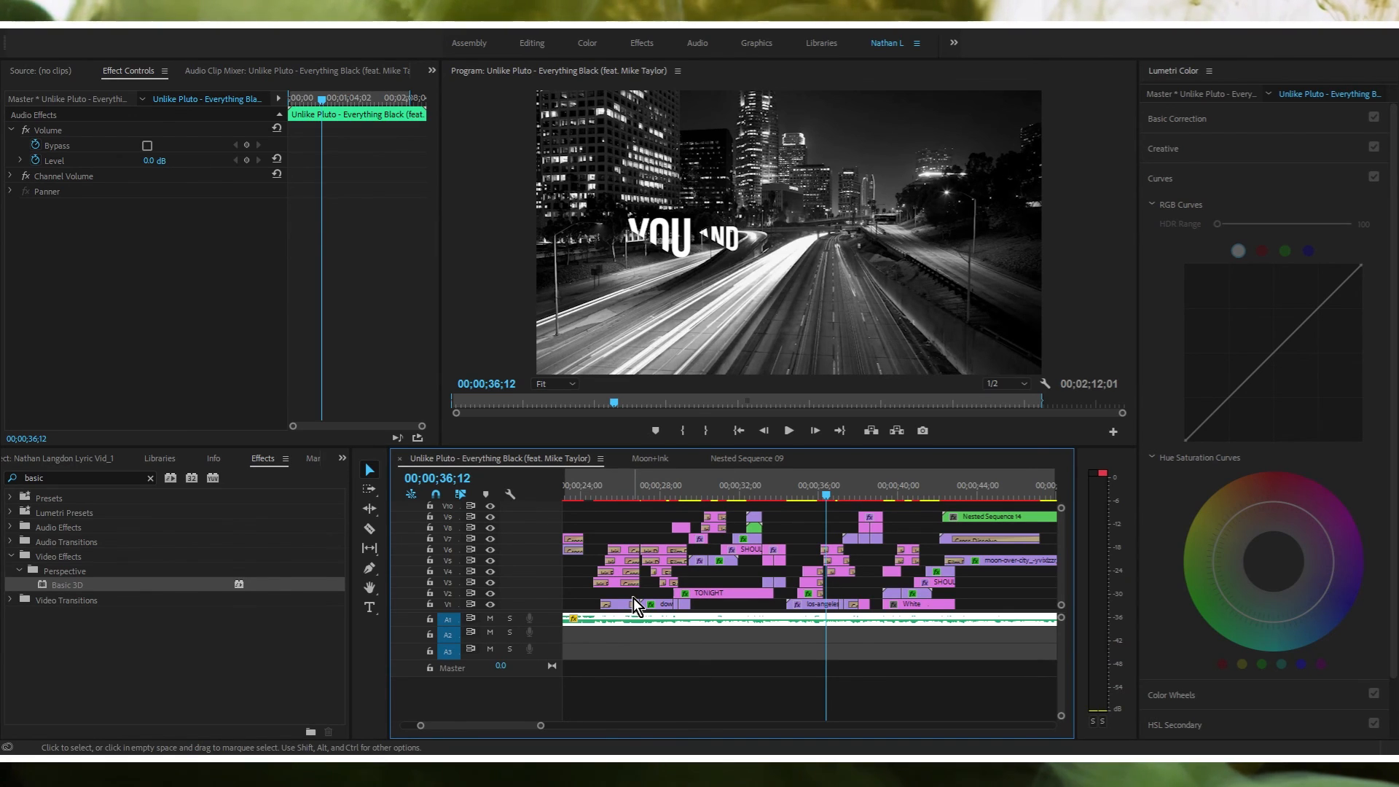
{"action": "scroll", "coordinate": [633, 597], "scroll_direction": "down", "scroll_amount": 8}
{"action": "scroll", "coordinate": [605, 574], "scroll_direction": "down", "scroll_amount": 6}
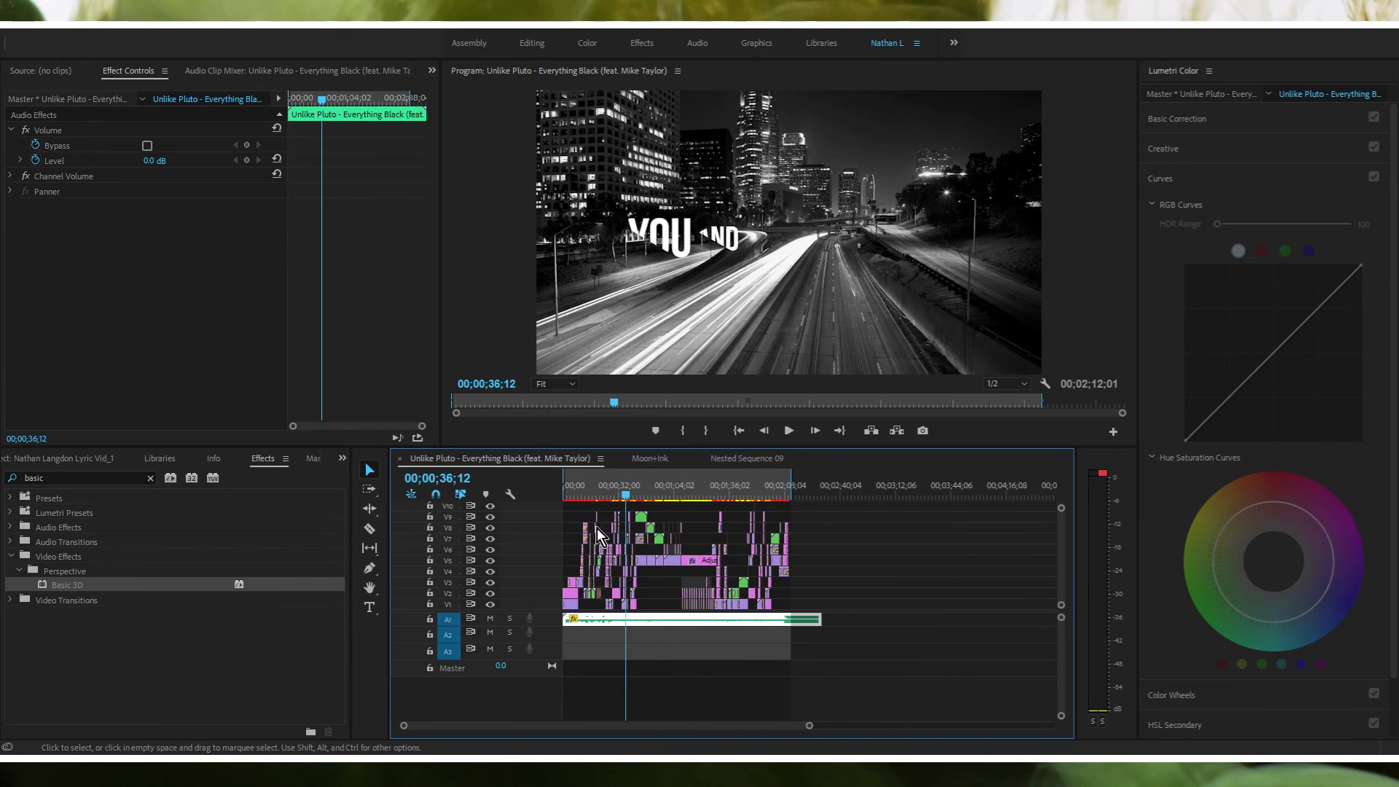